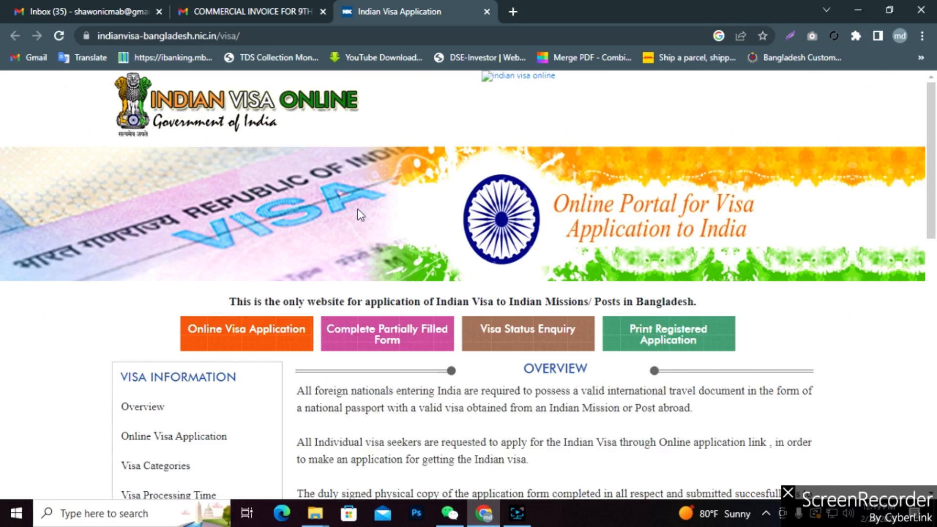
Start an online visa application with BANGLADESH as the country and BANGLADESH-DHAKA as the mission.
{"action": "scroll", "coordinate": [494, 244], "scroll_direction": "down", "scroll_amount": 4}
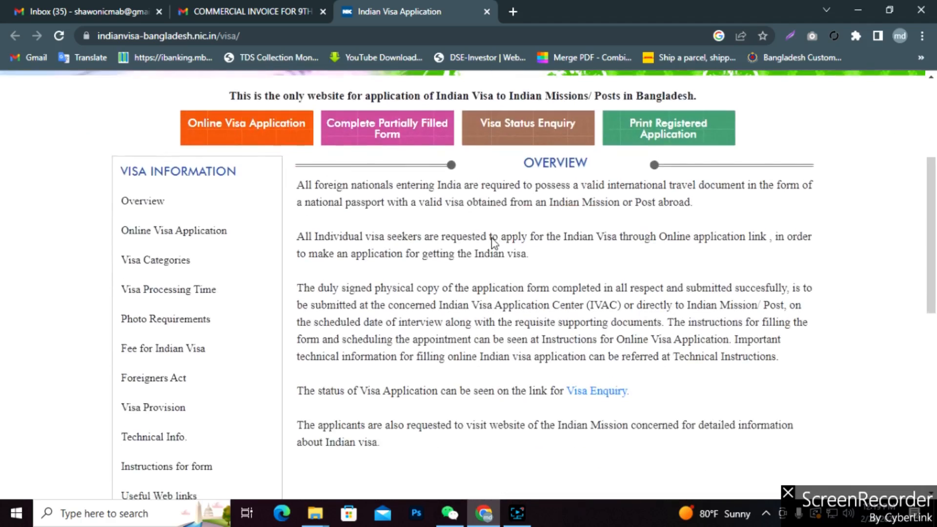
{"action": "scroll", "coordinate": [494, 244], "scroll_direction": "up", "scroll_amount": 4}
{"action": "scroll", "coordinate": [493, 242], "scroll_direction": "down", "scroll_amount": 5}
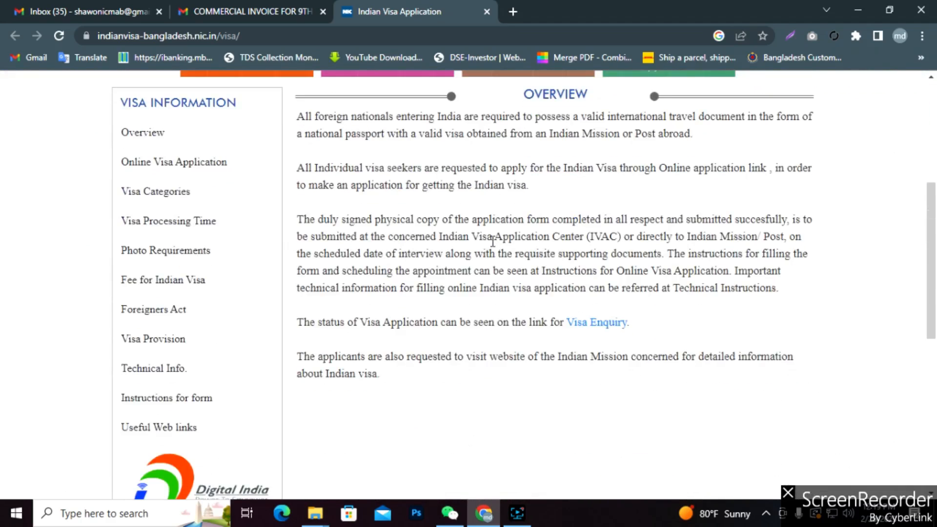
{"action": "scroll", "coordinate": [492, 241], "scroll_direction": "up", "scroll_amount": 5}
{"action": "scroll", "coordinate": [494, 246], "scroll_direction": "down", "scroll_amount": 9}
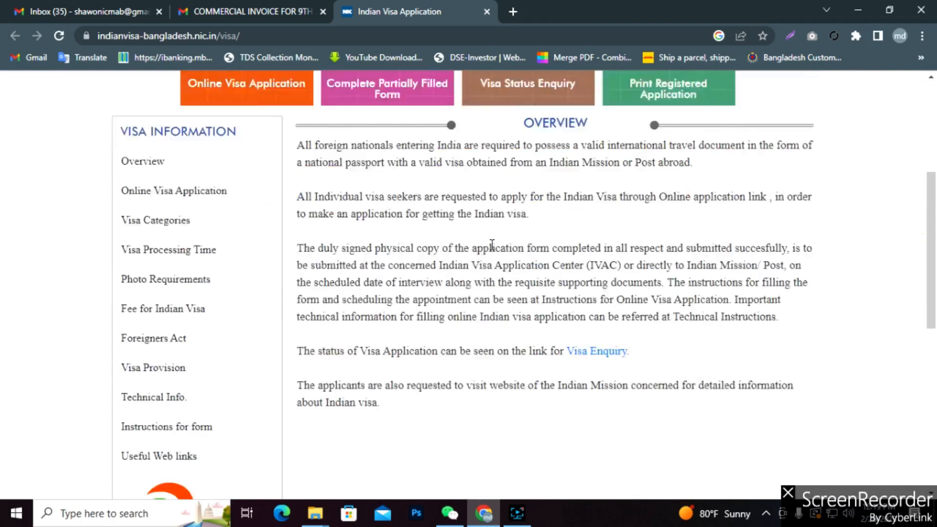
{"action": "scroll", "coordinate": [493, 249], "scroll_direction": "up", "scroll_amount": 5}
{"action": "scroll", "coordinate": [491, 246], "scroll_direction": "up", "scroll_amount": 4}
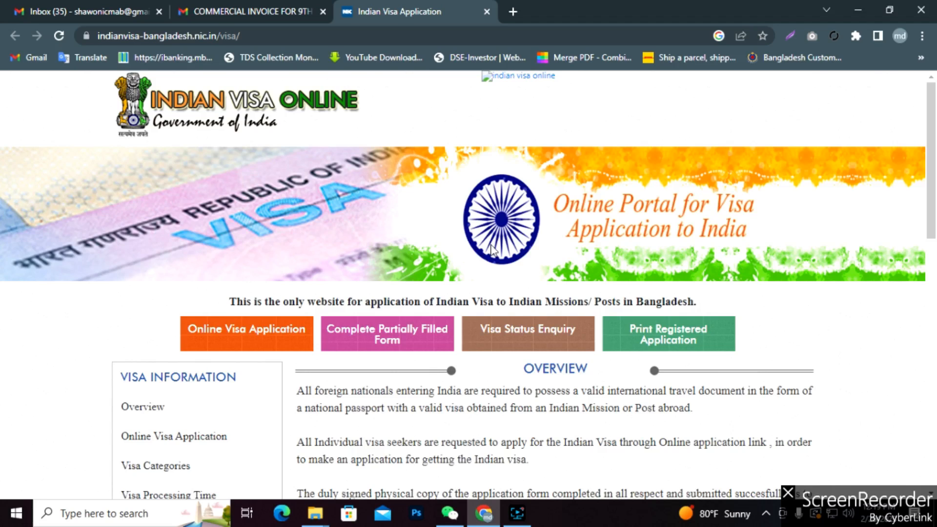
{"action": "scroll", "coordinate": [493, 249], "scroll_direction": "down", "scroll_amount": 3}
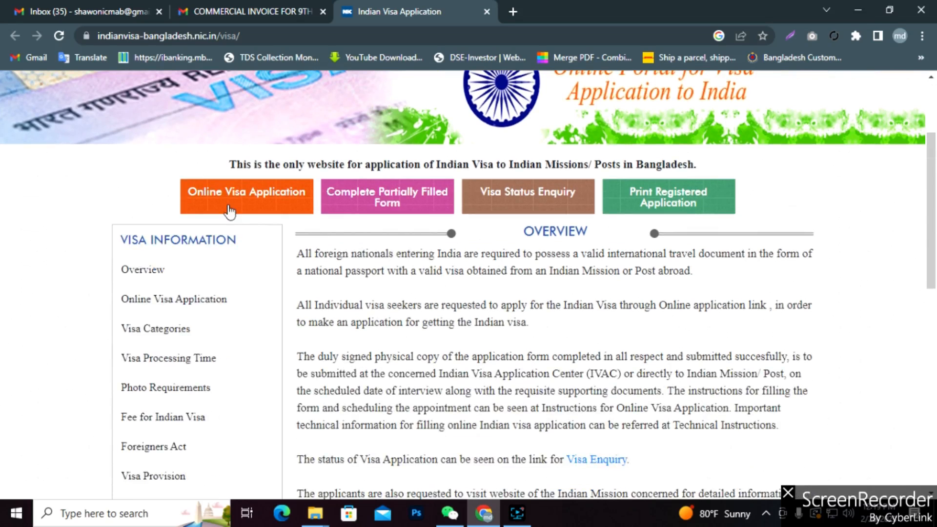
{"action": "left_click", "coordinate": [244, 201]}
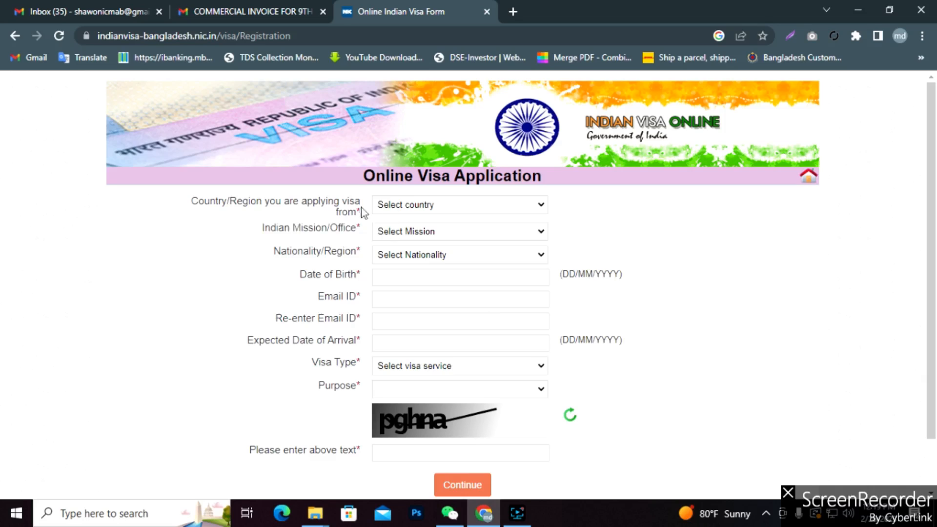
{"action": "left_click", "coordinate": [542, 209]}
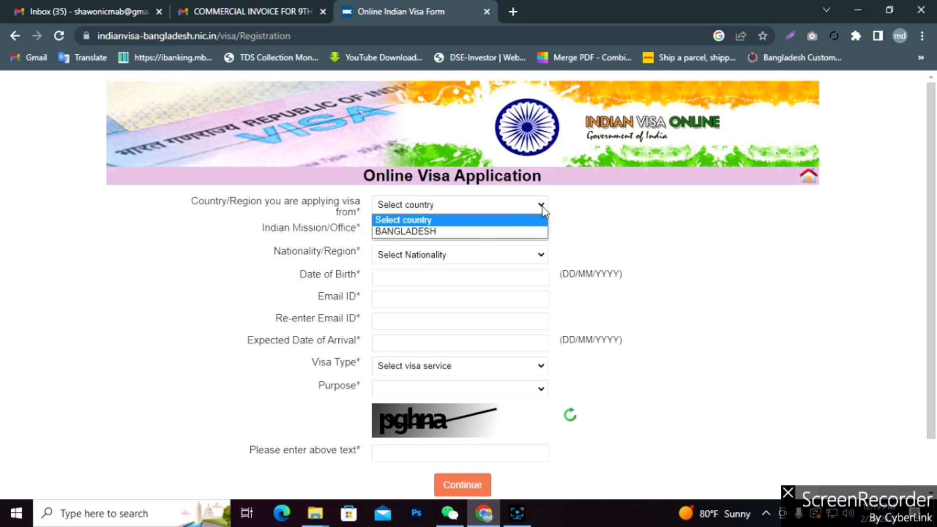
{"action": "left_click", "coordinate": [441, 233]}
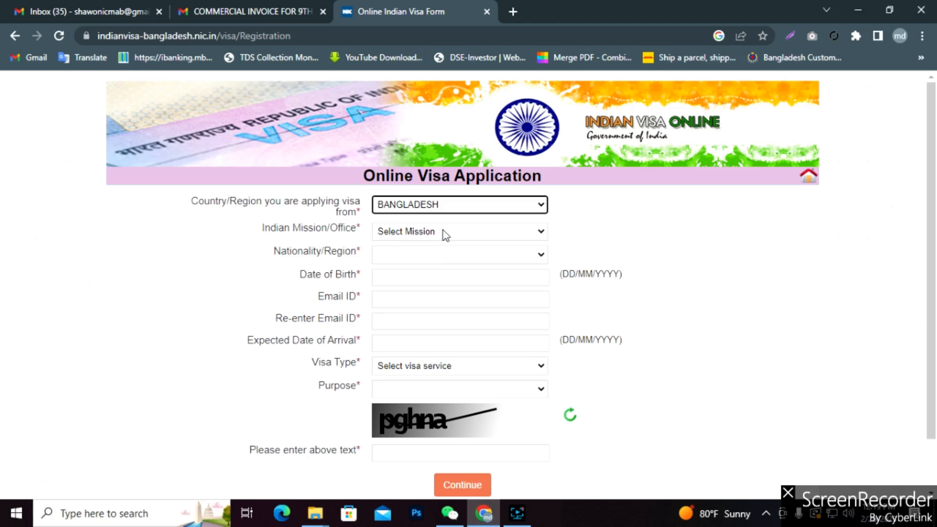
{"action": "left_click", "coordinate": [443, 232]}
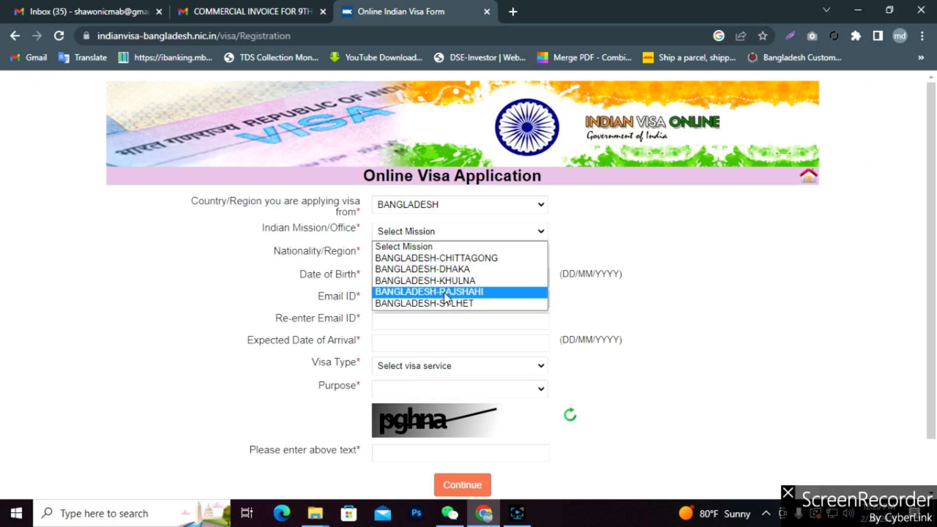
{"action": "left_click", "coordinate": [419, 269]}
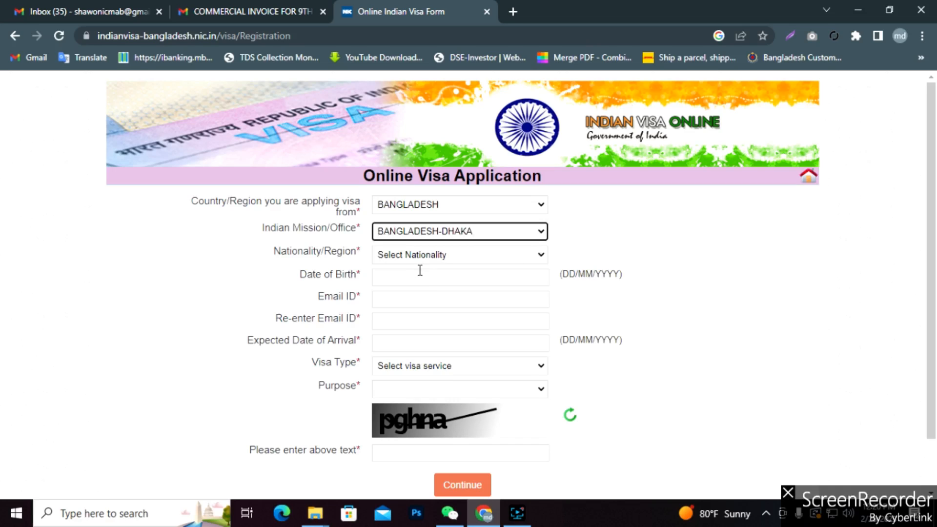
{"action": "left_click", "coordinate": [538, 262]}
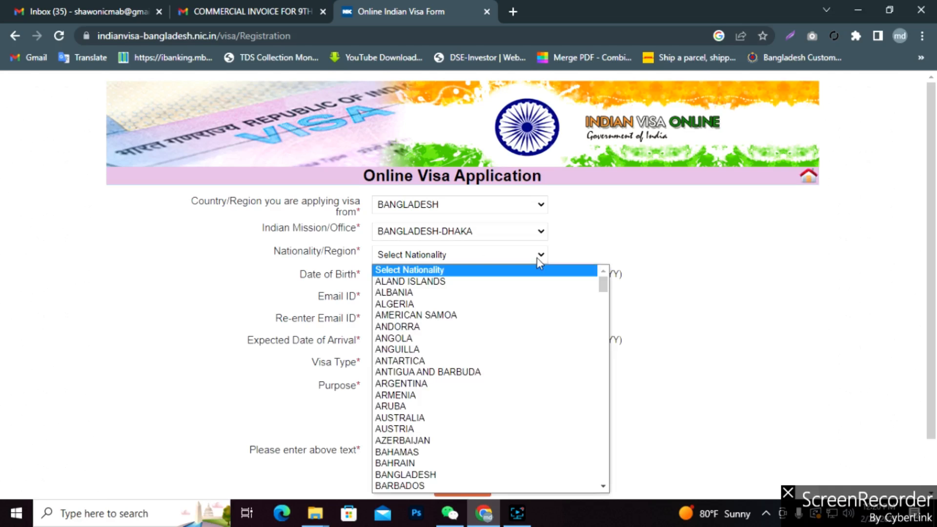
{"action": "type", "text": "ban"}
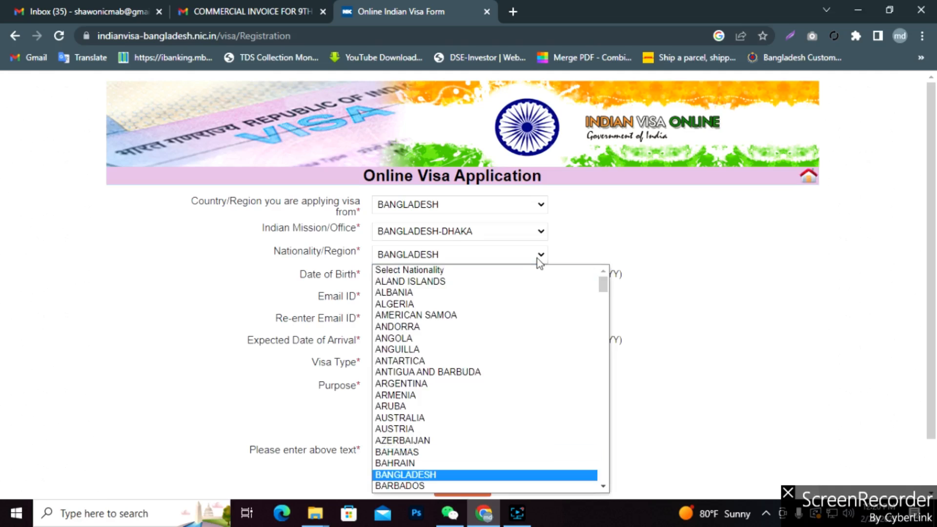
{"action": "key", "text": "Return"}
{"action": "left_click", "coordinate": [448, 276]}
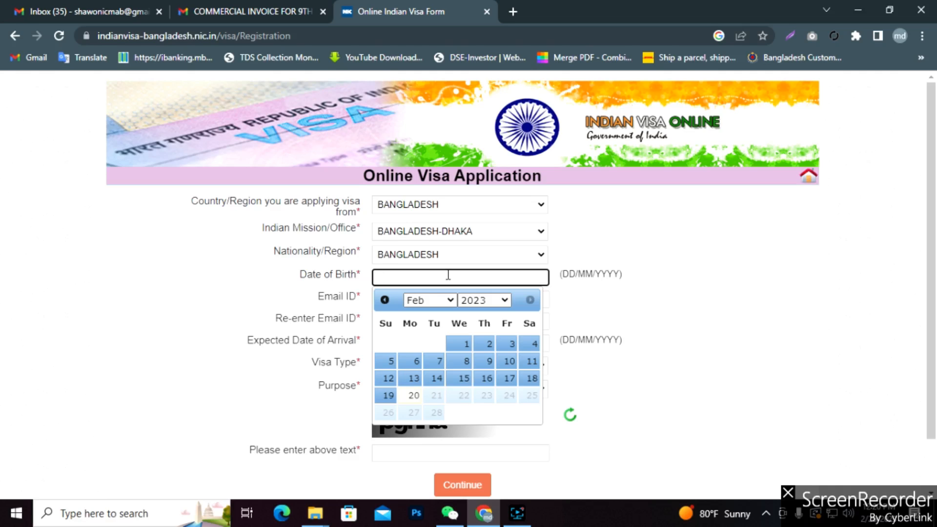
{"action": "left_click", "coordinate": [584, 364]}
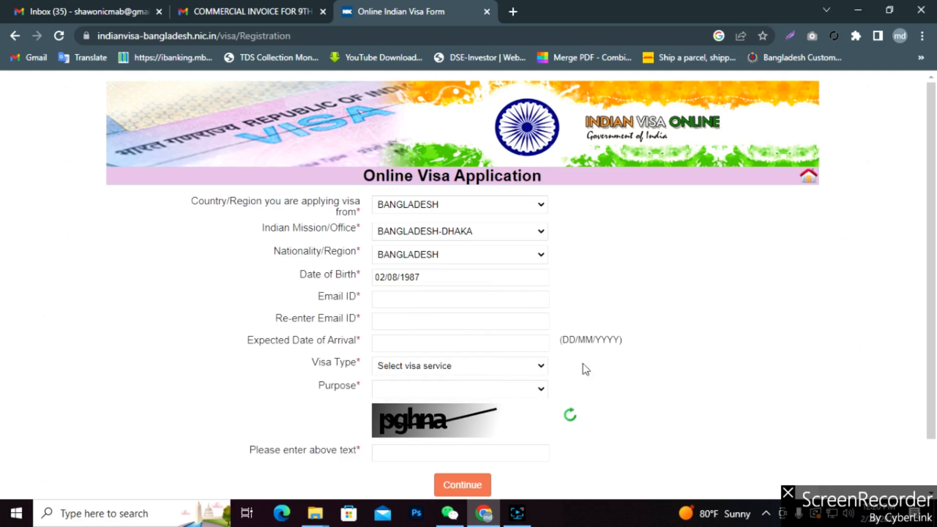
Enter the applicant's e-mail address in both Email ID and Re-enter Email ID.
{"action": "left_click", "coordinate": [413, 301]}
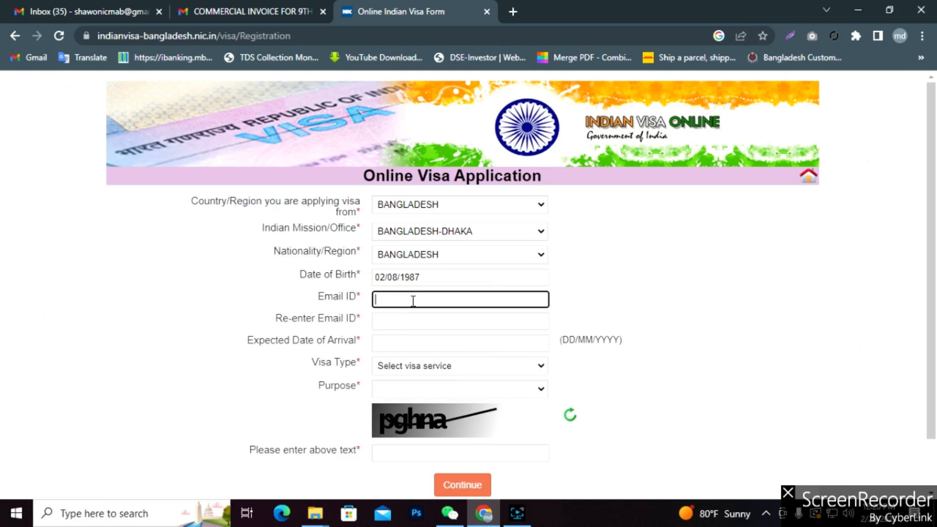
{"action": "left_click", "coordinate": [437, 323]}
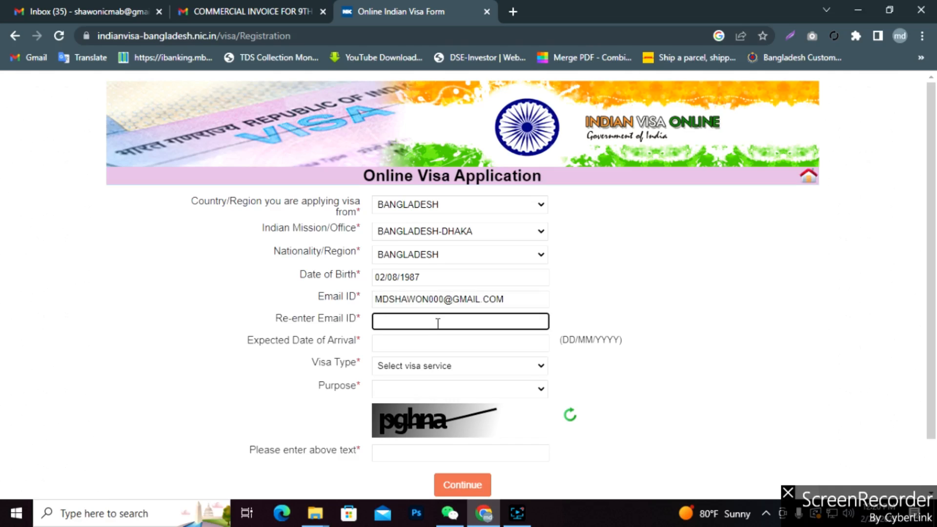
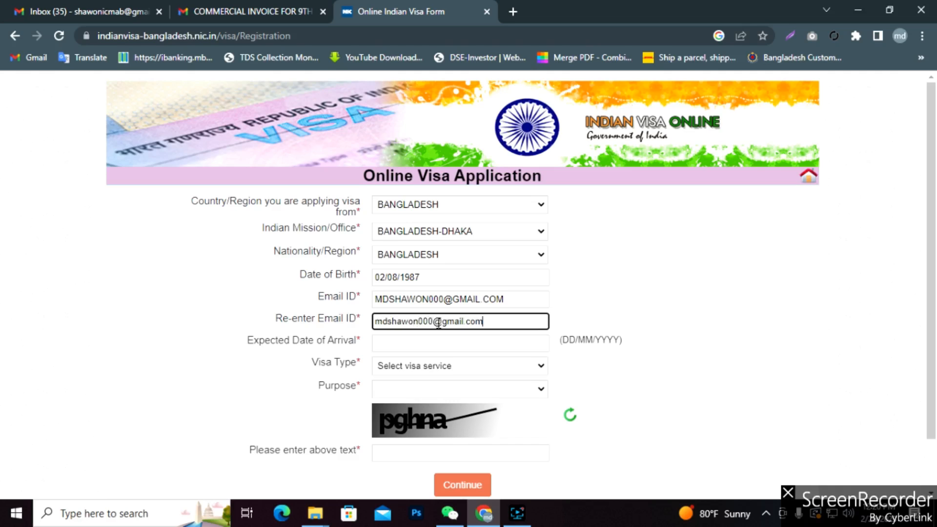
{"action": "left_click", "coordinate": [443, 344]}
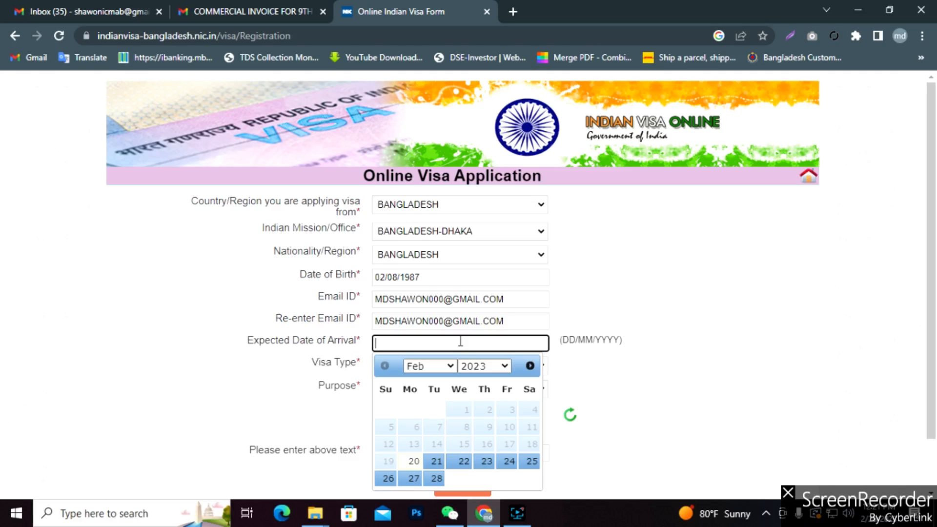
Set the expected date of arrival to 25/02/2023.
{"action": "left_click", "coordinate": [450, 366]}
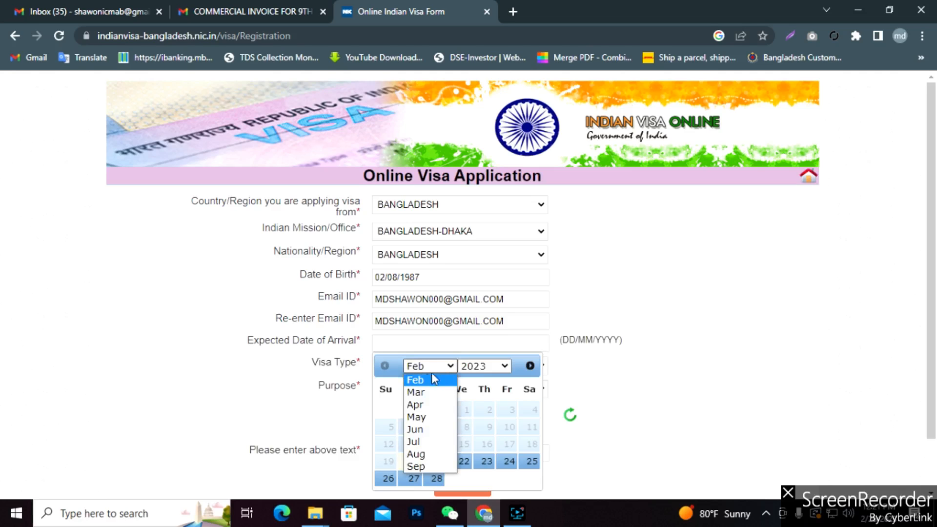
{"action": "left_click", "coordinate": [431, 380]}
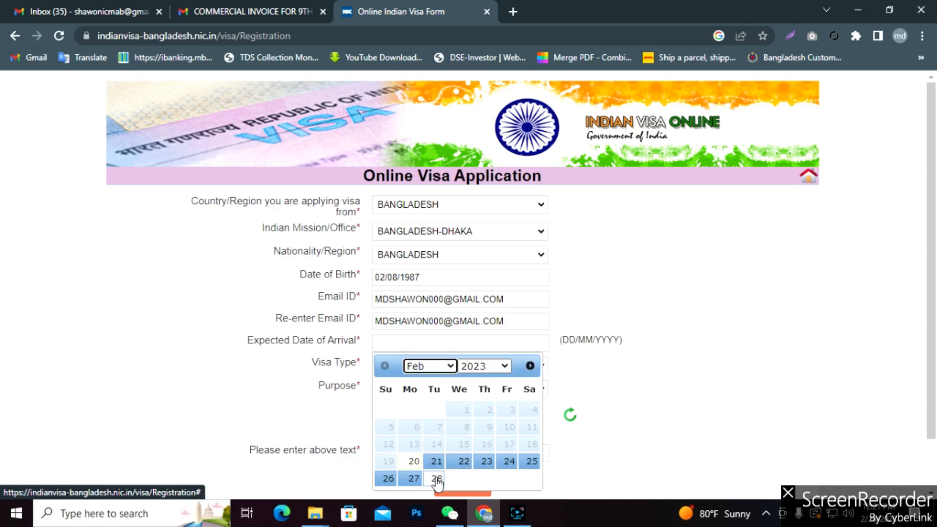
{"action": "left_click", "coordinate": [532, 462]}
{"action": "scroll", "coordinate": [613, 342], "scroll_direction": "down", "scroll_amount": 1}
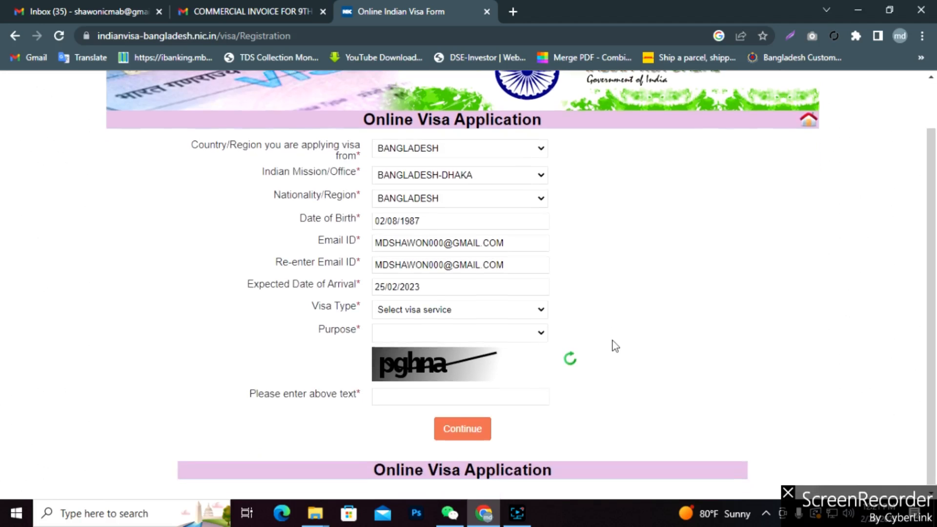
Choose TOURIST VISA for TOURISM,RECREATION,SIGHT-SEEING and enter the captcha text from the image.
{"action": "left_click", "coordinate": [539, 309]}
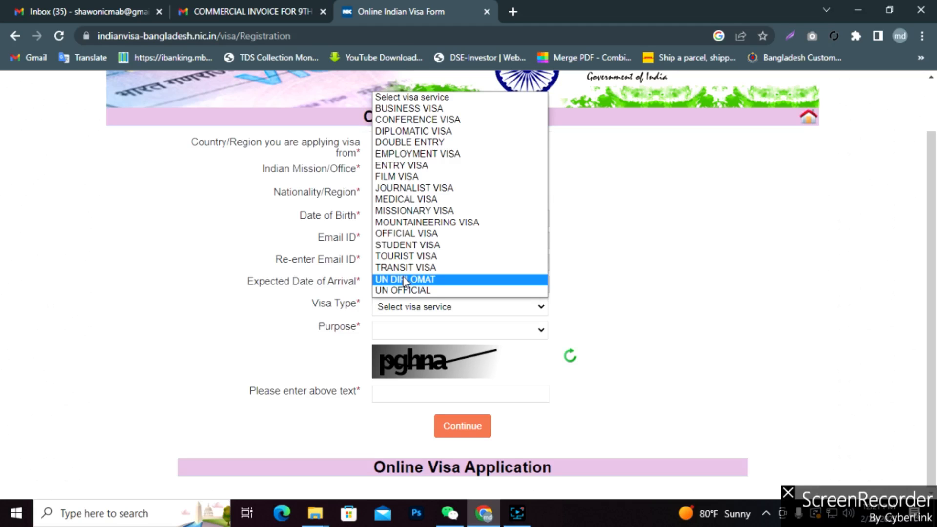
{"action": "left_click", "coordinate": [402, 256]}
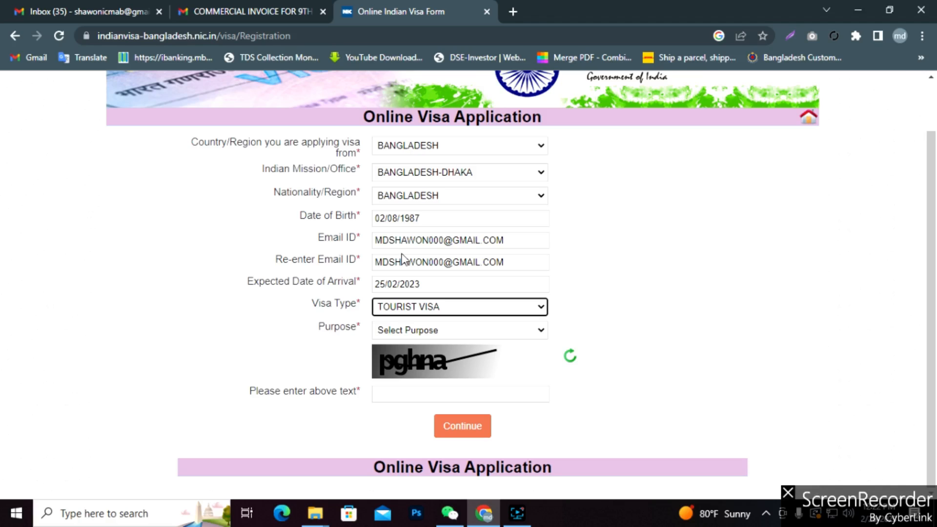
{"action": "left_click", "coordinate": [539, 332]}
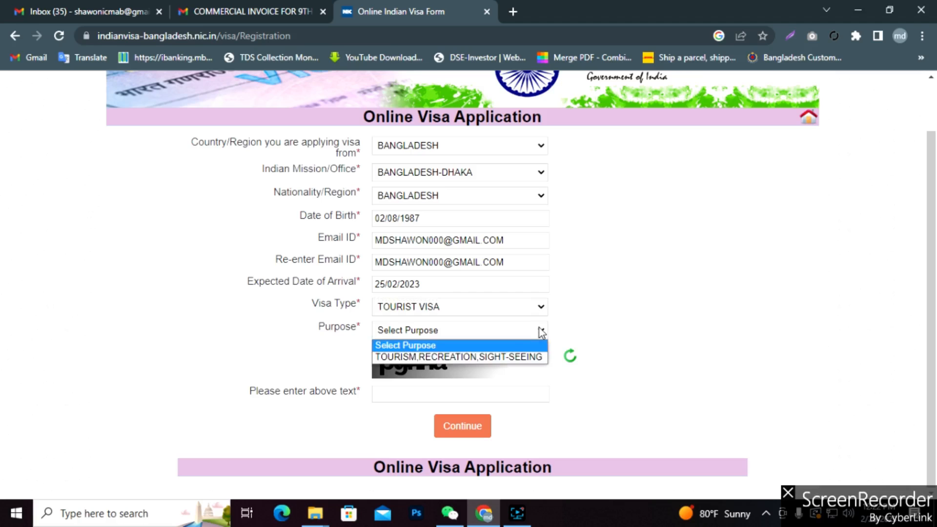
{"action": "left_click", "coordinate": [414, 358]}
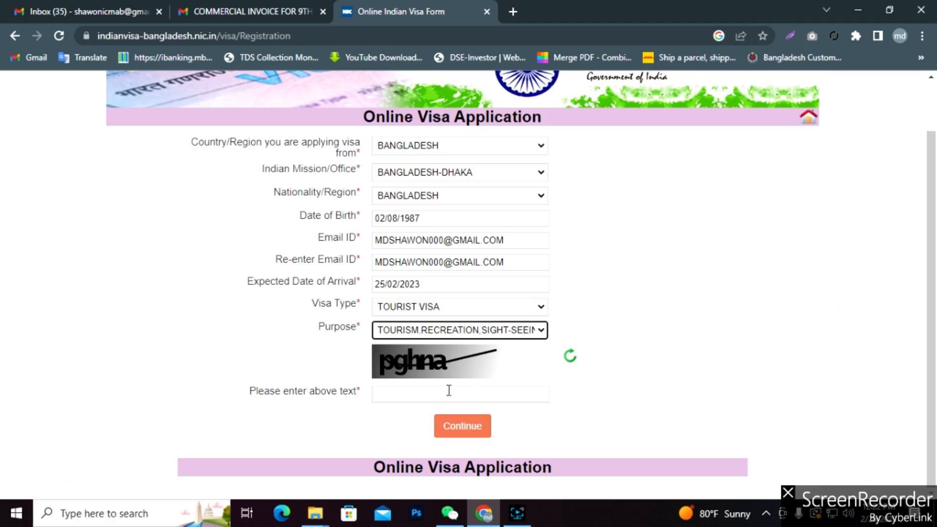
{"action": "left_click", "coordinate": [529, 332]}
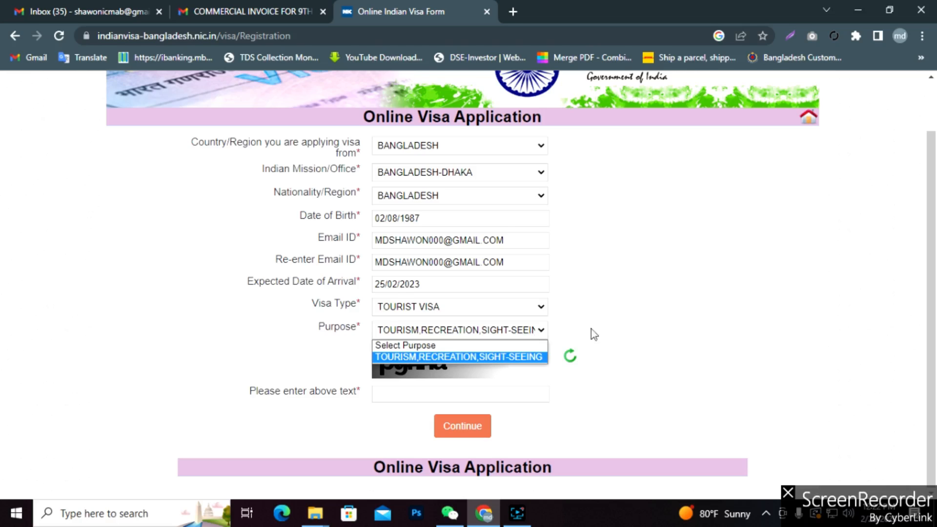
{"action": "left_click", "coordinate": [604, 330]}
{"action": "left_click", "coordinate": [432, 393]}
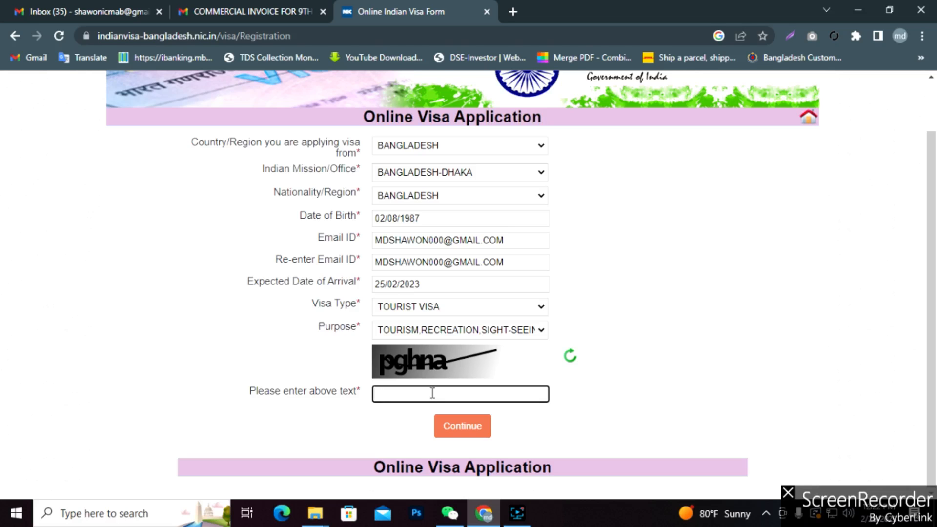
{"action": "type", "text": "pghna"}
Submit the registration and select the temporary application ID shown on the Applicant Details Form.
{"action": "left_click", "coordinate": [468, 429]}
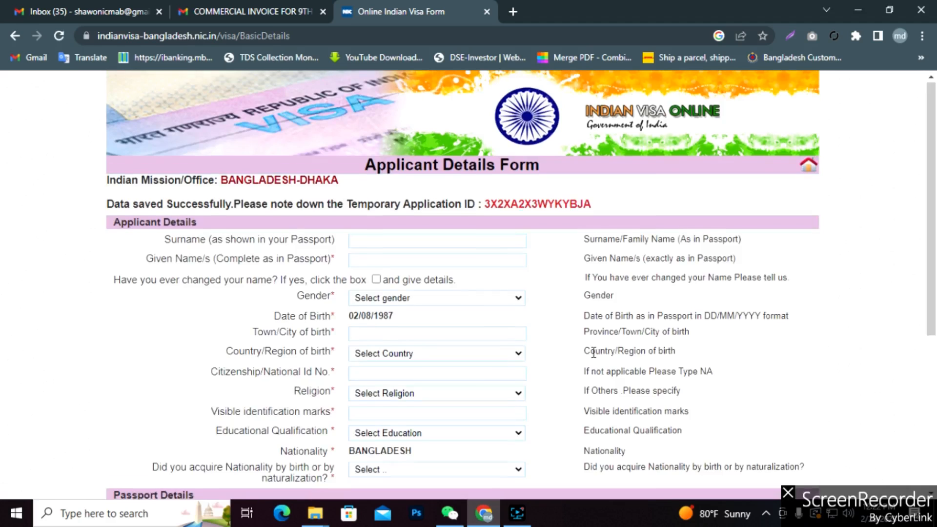
{"action": "scroll", "coordinate": [593, 351], "scroll_direction": "down", "scroll_amount": 1}
{"action": "scroll", "coordinate": [126, 164], "scroll_direction": "up", "scroll_amount": 1}
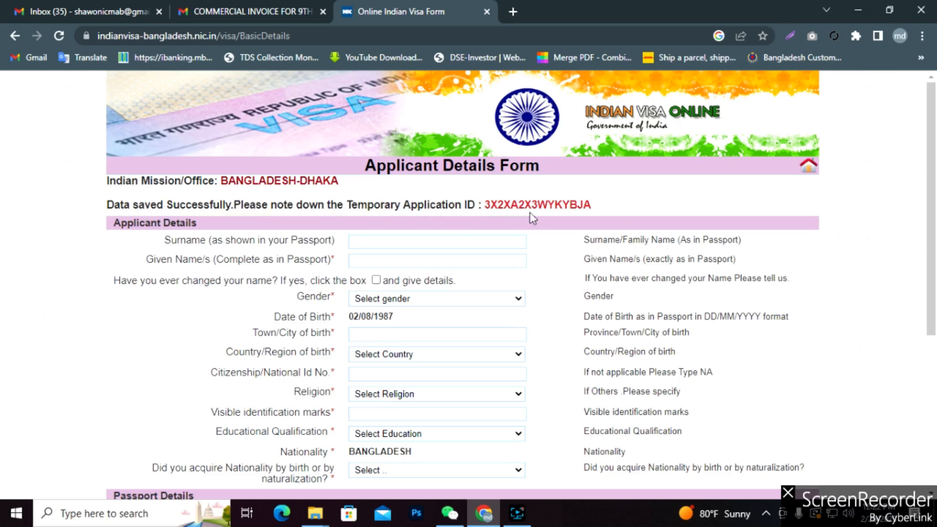
{"action": "scroll", "coordinate": [617, 209], "scroll_direction": "down", "scroll_amount": 1}
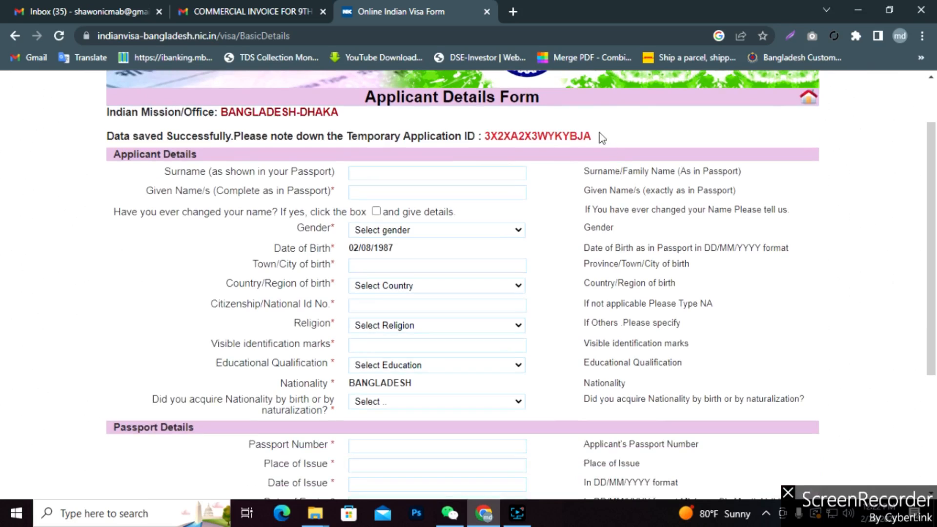
{"action": "left_click_drag", "start_coordinate": [599, 136], "coordinate": [483, 131]}
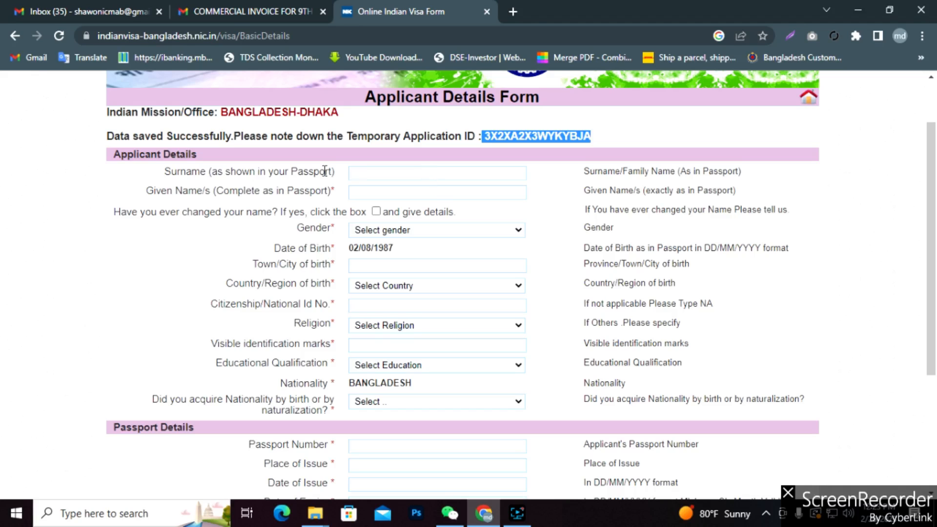
{"action": "left_click", "coordinate": [404, 173]}
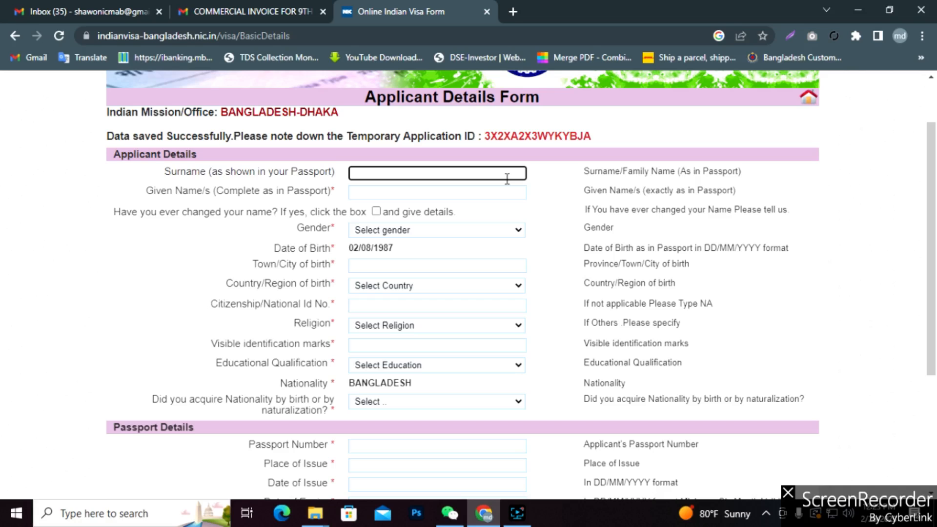
Enter the applicant's surname and given names, adding a period after the abbreviation.
{"action": "left_click_drag", "start_coordinate": [392, 171], "coordinate": [327, 171]}
{"action": "left_click", "coordinate": [382, 191]}
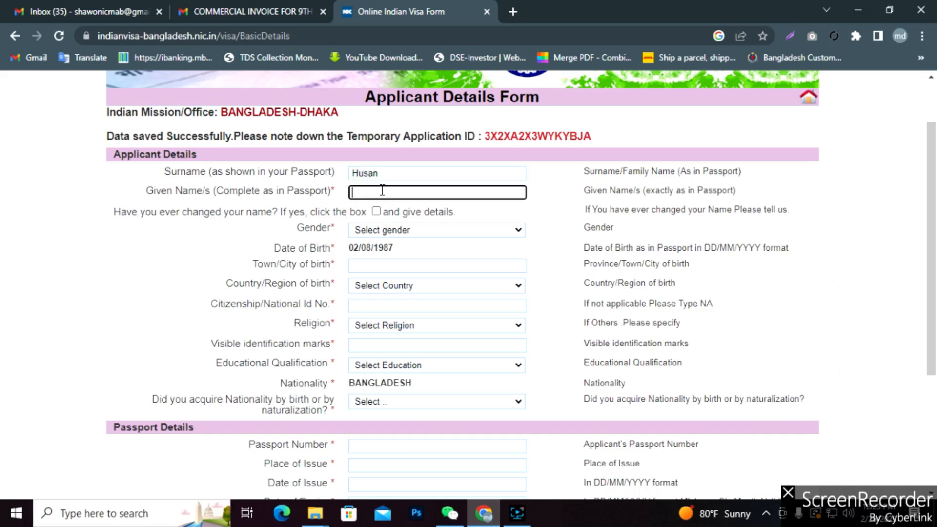
{"action": "left_click", "coordinate": [367, 192]}
{"action": "type", "text": "."}
{"action": "left_click", "coordinate": [379, 232]}
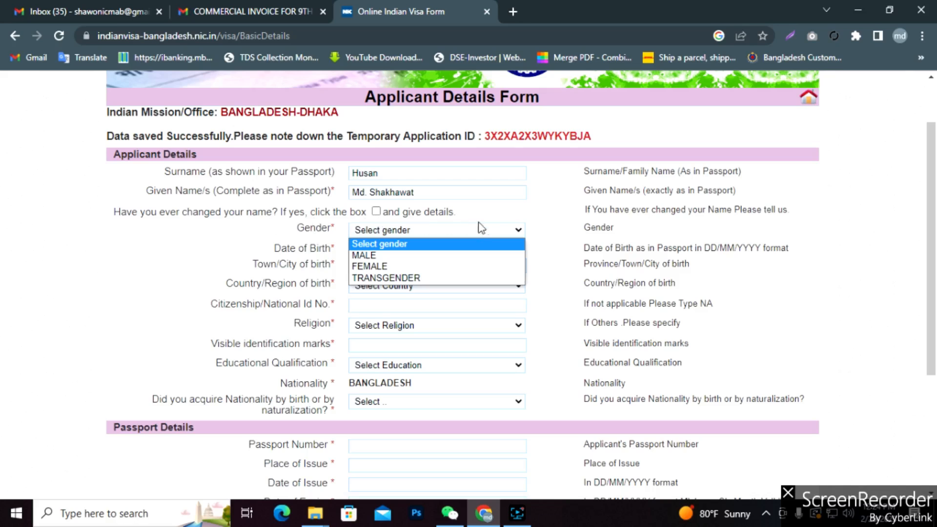
Set gender to MALE, enter the town of birth, and choose BANGLADESH as birth country.
{"action": "left_click", "coordinate": [380, 255]}
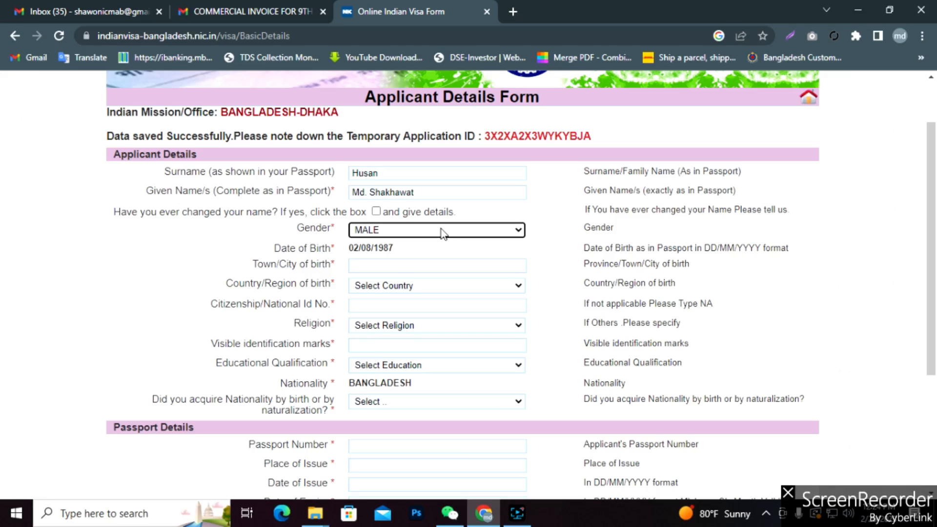
{"action": "left_click", "coordinate": [400, 268]}
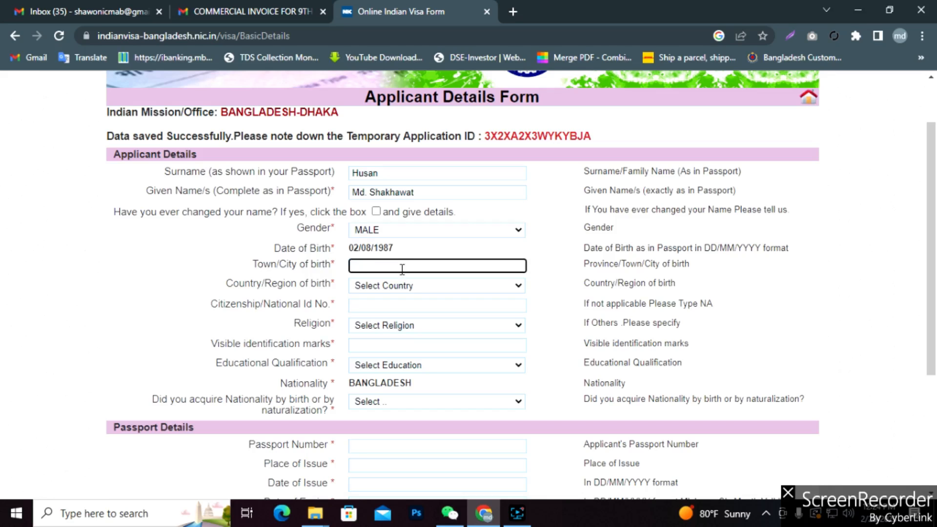
{"action": "type", "text": "Hbiganj"}
{"action": "left_click_drag", "start_coordinate": [400, 268], "coordinate": [351, 274]}
{"action": "type", "text": "Habiganj"}
{"action": "left_click", "coordinate": [515, 286]}
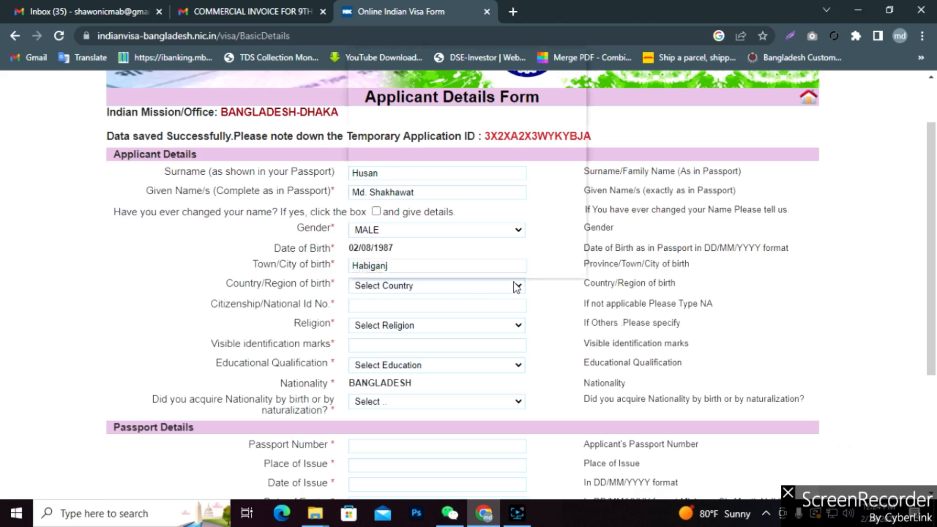
{"action": "type", "text": "sy"}
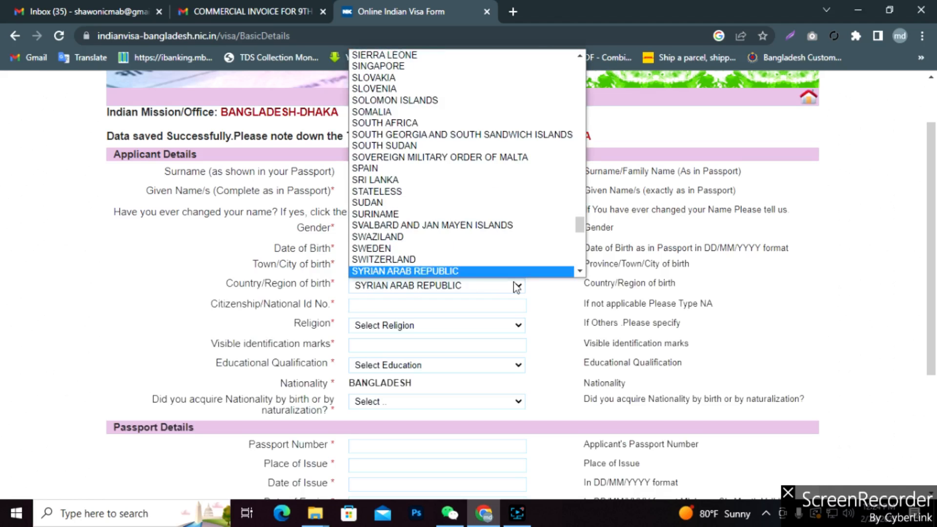
{"action": "type", "text": "b"}
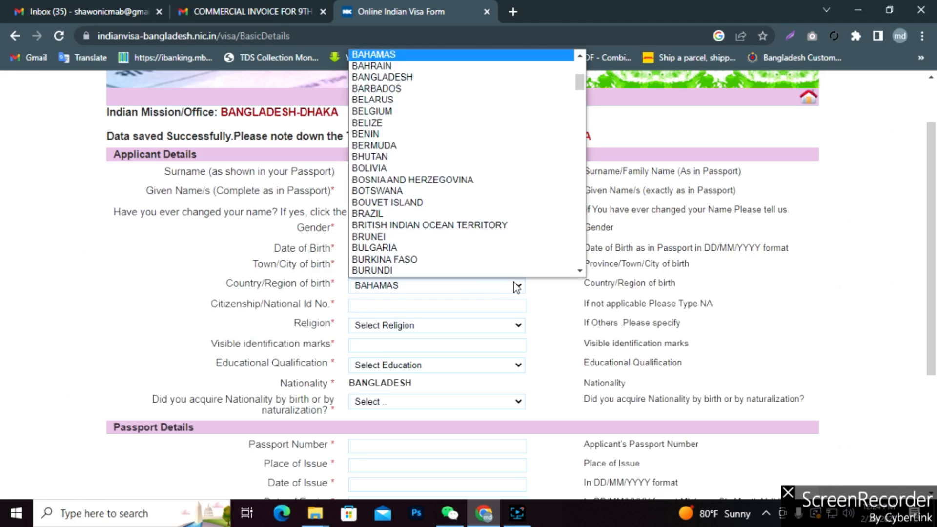
{"action": "key", "text": "Down"}
{"action": "key", "text": "Down"}
{"action": "key", "text": "Return"}
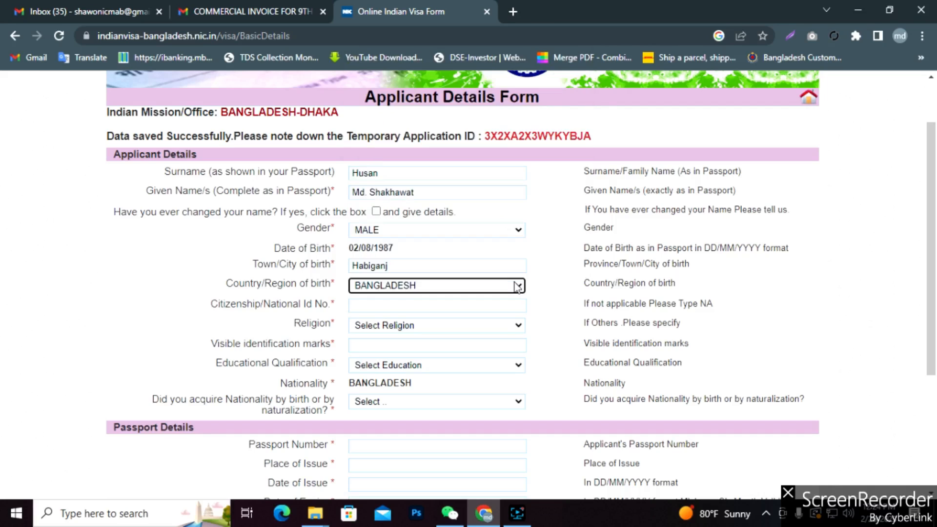
Enter the applicant's national ID number and correct its mistyped digits.
{"action": "left_click", "coordinate": [427, 306]}
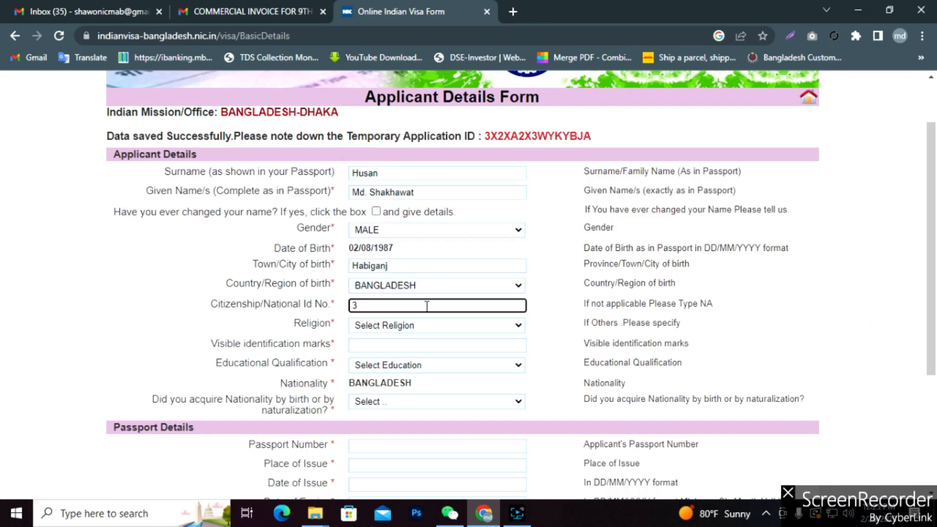
{"action": "left_click", "coordinate": [360, 307]}
{"action": "left_click", "coordinate": [369, 306]}
{"action": "key", "text": "BackSpace"}
{"action": "type", "text": "1"}
{"action": "key", "text": "Right"}
{"action": "key", "text": "Right"}
{"action": "type", "text": "22"}
{"action": "key", "text": "Right"}
{"action": "key", "text": "BackSpace"}
{"action": "type", "text": "6"}
Set religion to ISLAM and enter No for visible identification marks.
{"action": "left_click", "coordinate": [429, 325]}
{"action": "left_click", "coordinate": [388, 396]}
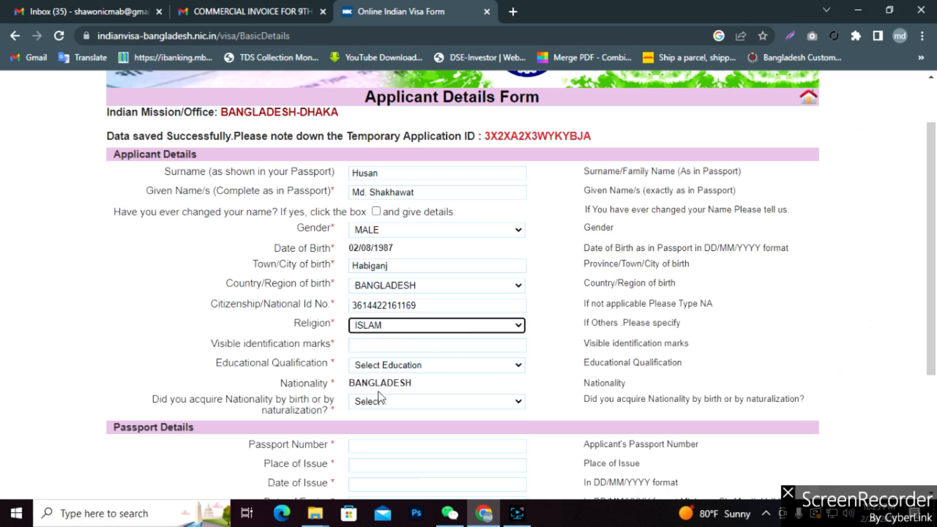
{"action": "left_click", "coordinate": [404, 344]}
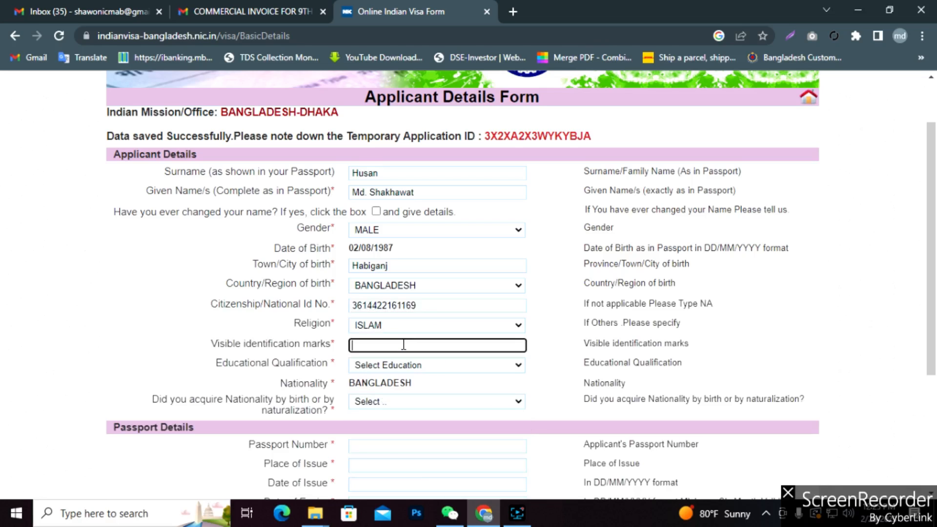
{"action": "type", "text": "No"}
{"action": "left_click", "coordinate": [550, 359]}
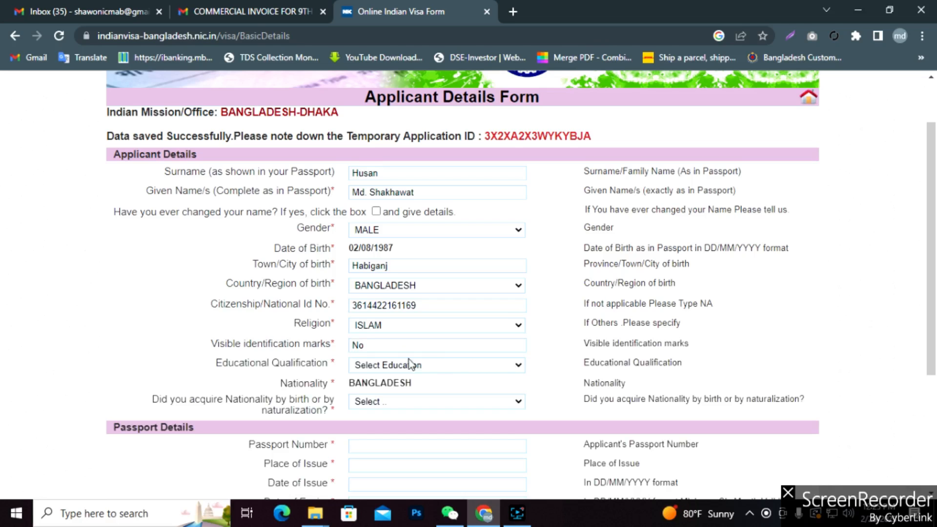
{"action": "left_click", "coordinate": [438, 345]}
{"action": "scroll", "coordinate": [437, 344], "scroll_direction": "down", "scroll_amount": 1}
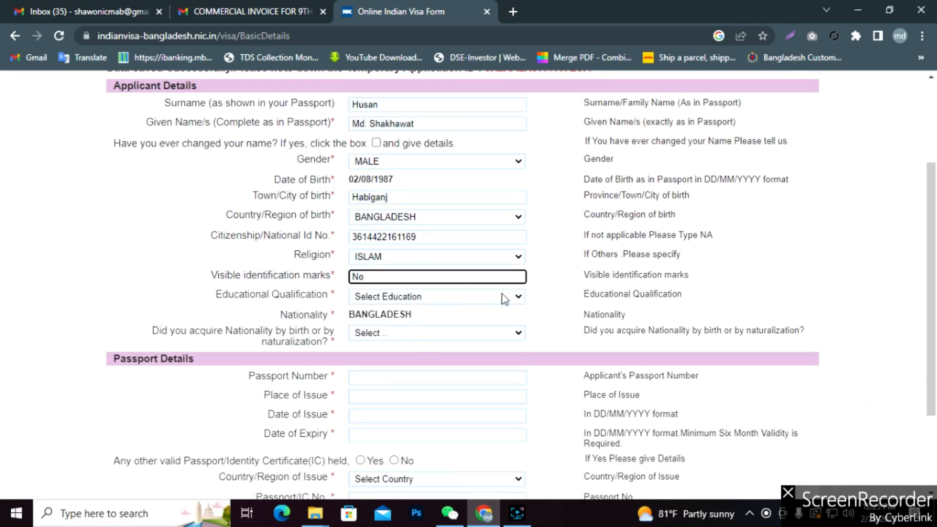
Set educational qualification to POST GRADUATE and nationality acquired By Birth.
{"action": "left_click", "coordinate": [512, 297]}
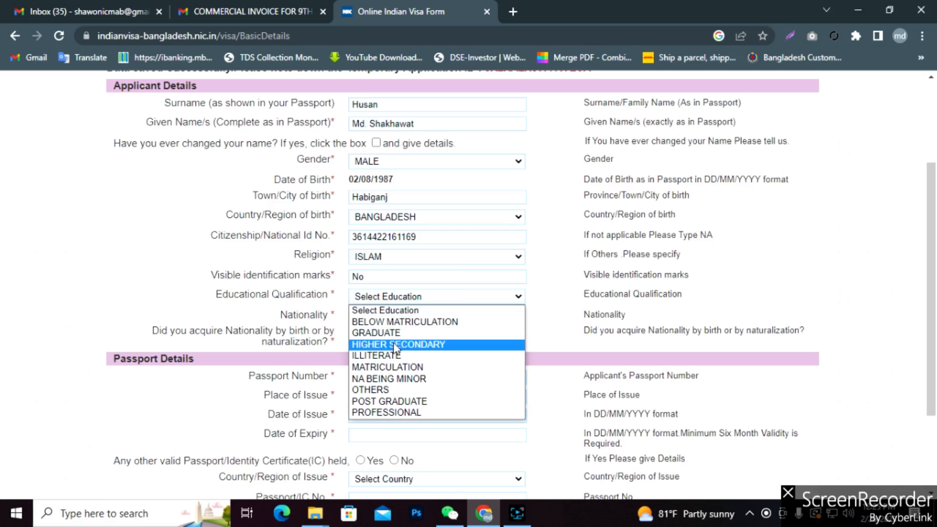
{"action": "left_click", "coordinate": [383, 401]}
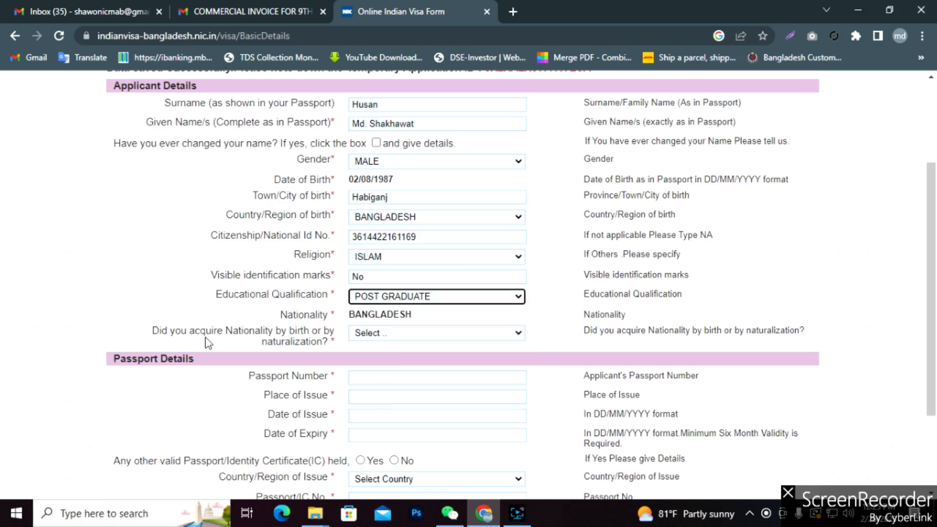
{"action": "left_click", "coordinate": [482, 334]}
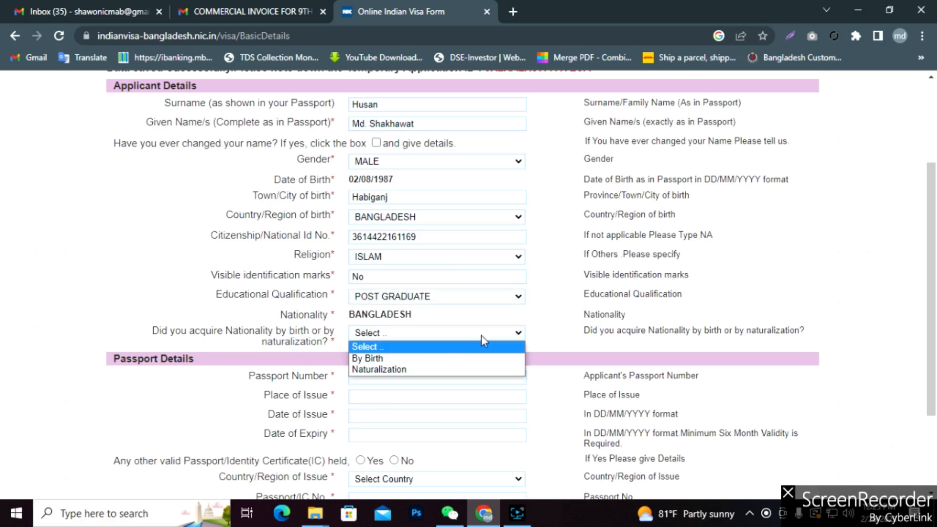
{"action": "left_click", "coordinate": [388, 359]}
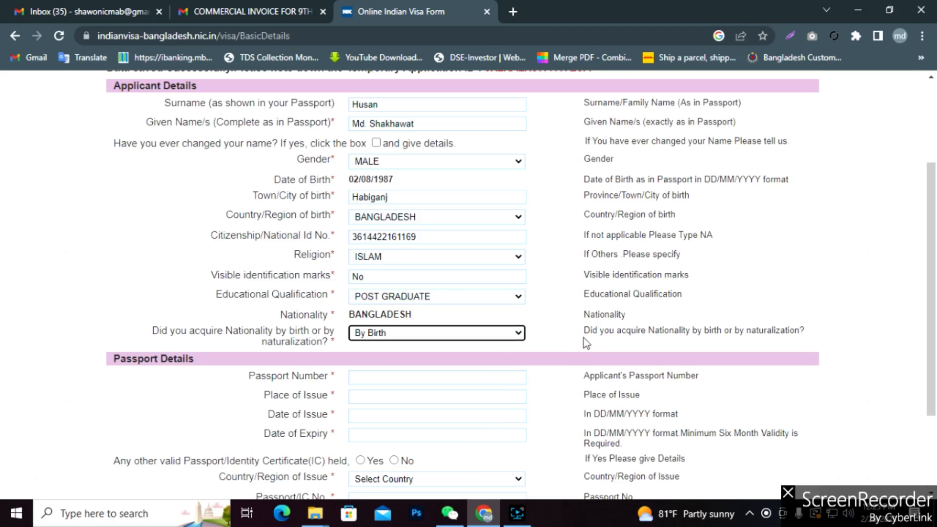
{"action": "scroll", "coordinate": [584, 337], "scroll_direction": "down", "scroll_amount": 1}
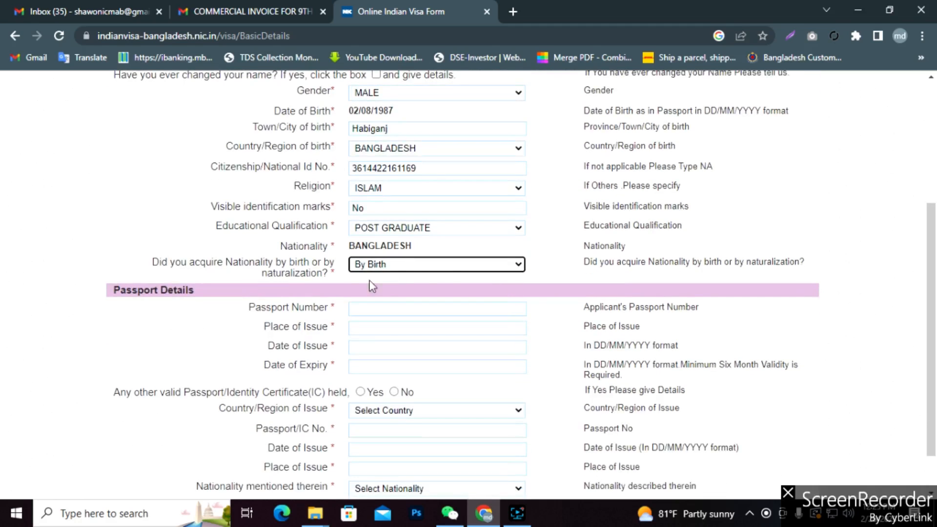
{"action": "scroll", "coordinate": [271, 305], "scroll_direction": "down", "scroll_amount": 1}
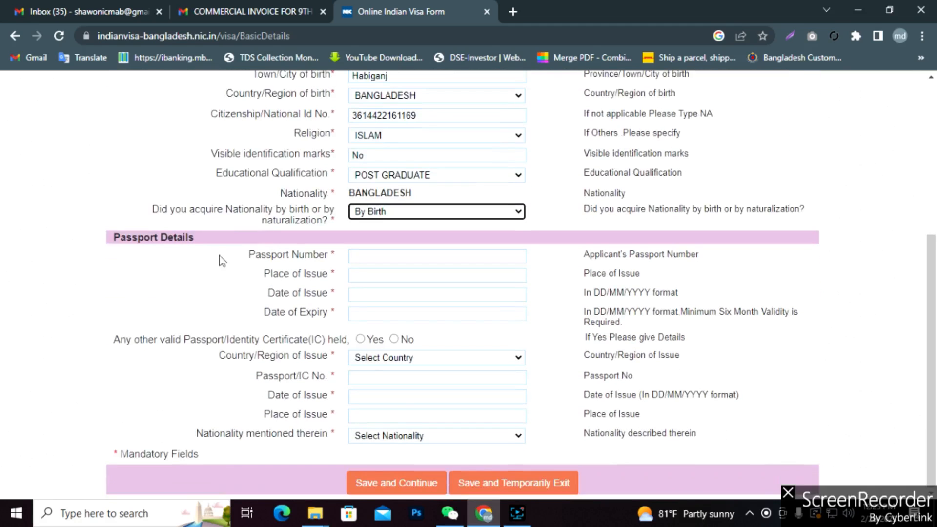
Enter the passport number and Dhaka as the place of issue.
{"action": "left_click", "coordinate": [415, 257]}
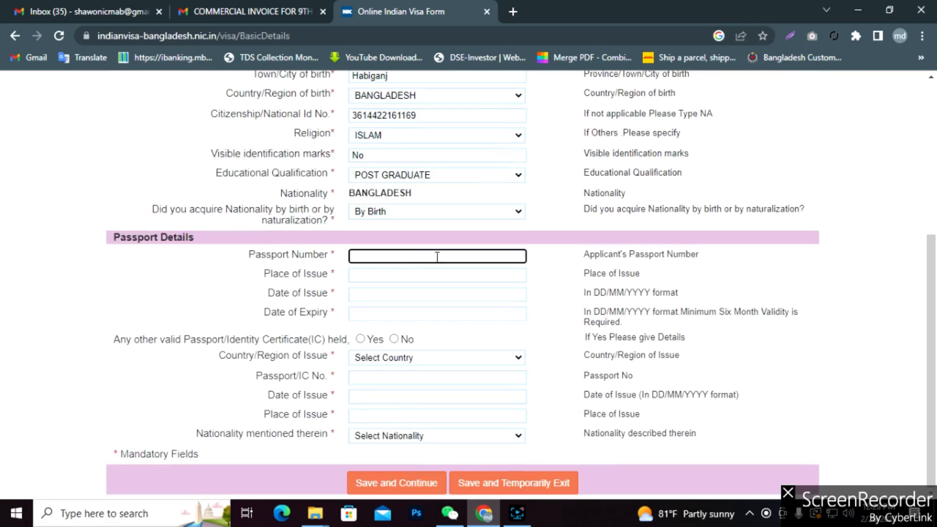
{"action": "left_click", "coordinate": [388, 277]}
{"action": "type", "text": "Dhaka"}
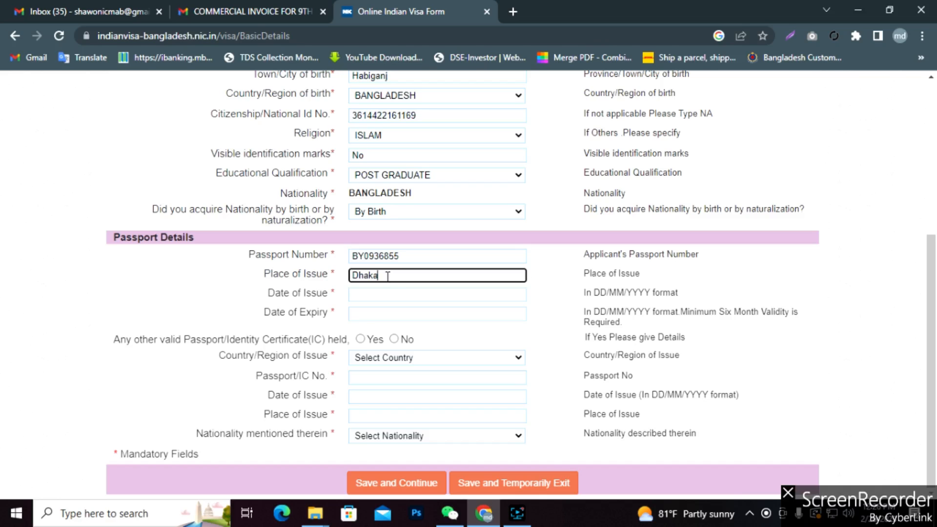
Set the passport date of issue to 26/02/2019.
{"action": "left_click", "coordinate": [384, 294]}
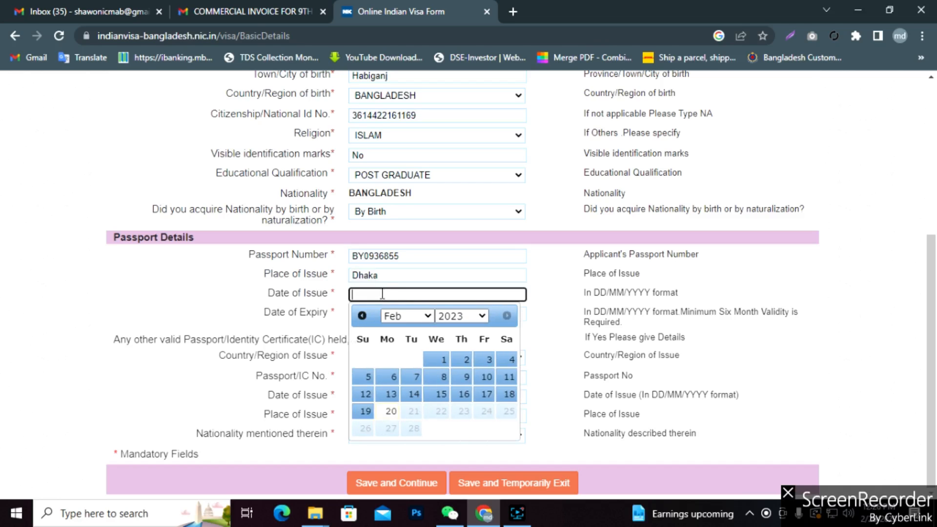
{"action": "type", "text": "2/02/2019"}
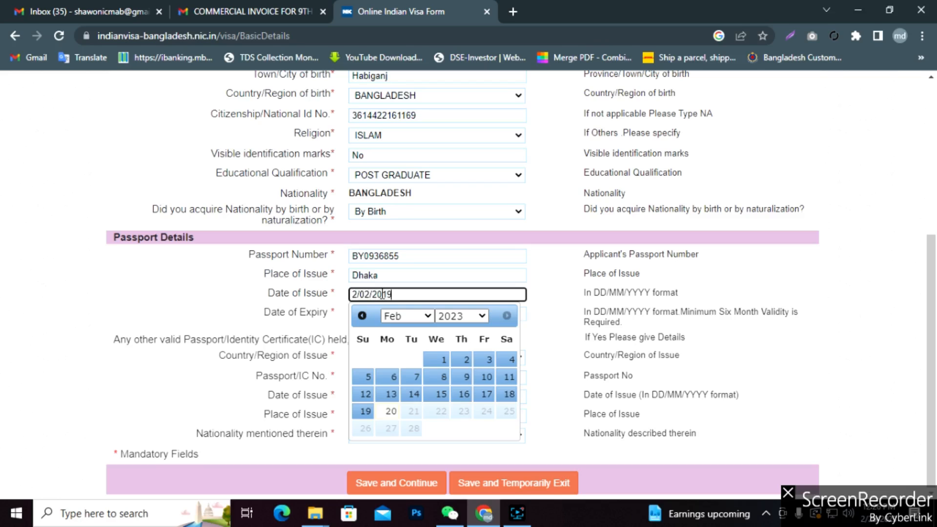
{"action": "left_click", "coordinate": [507, 359]}
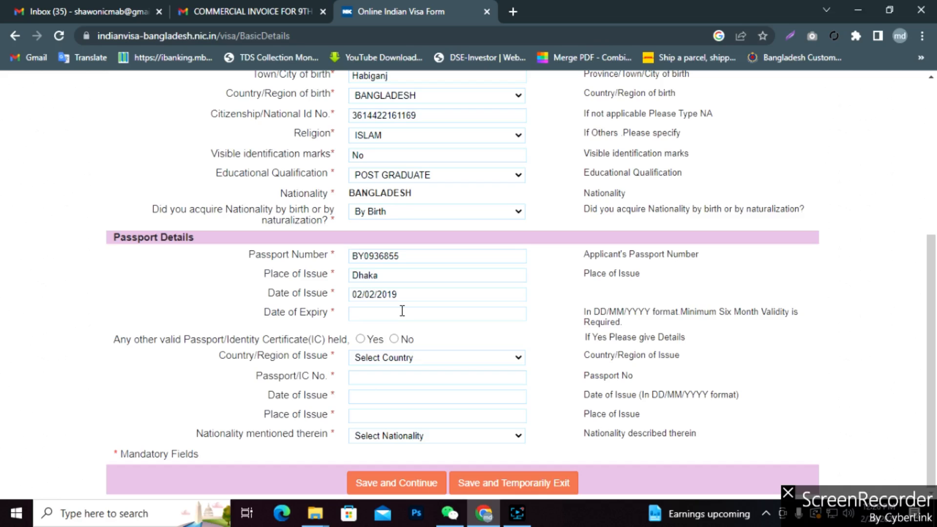
{"action": "left_click", "coordinate": [362, 294]}
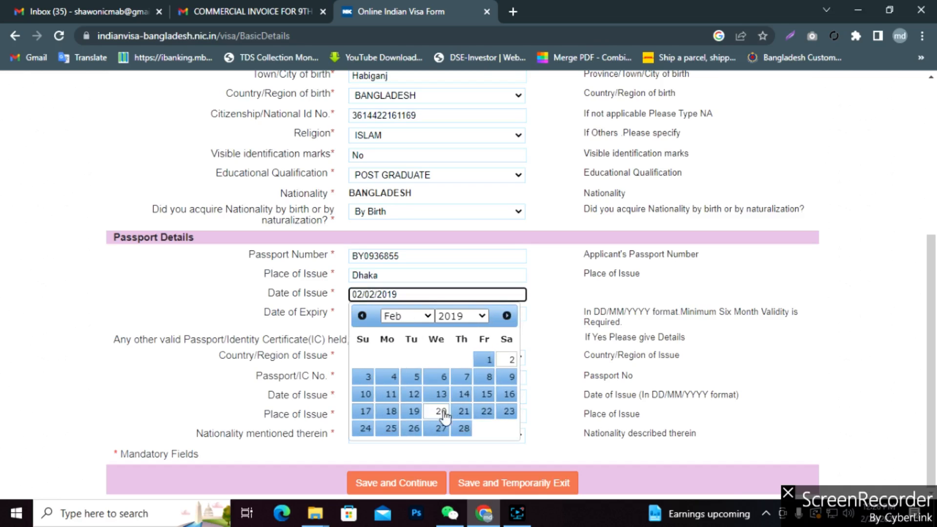
{"action": "left_click", "coordinate": [414, 428]}
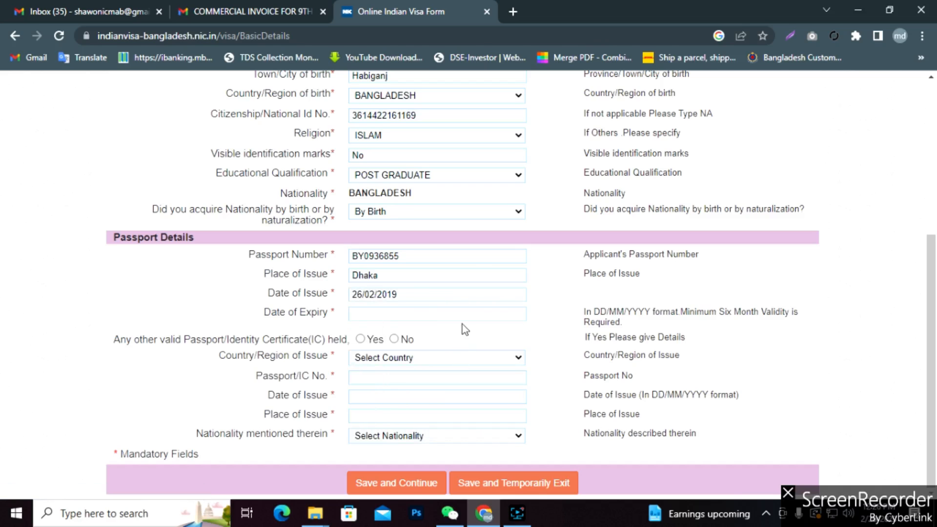
Set the passport expiry to 25/02/2024 and declare no other passport/IC.
{"action": "left_click", "coordinate": [385, 309]}
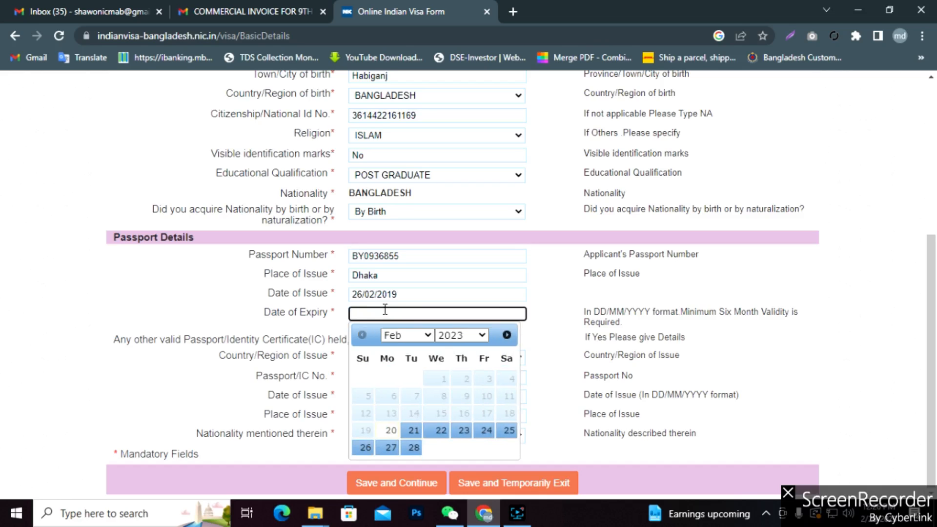
{"action": "type", "text": "25/02/2024"}
{"action": "left_click", "coordinate": [564, 357]}
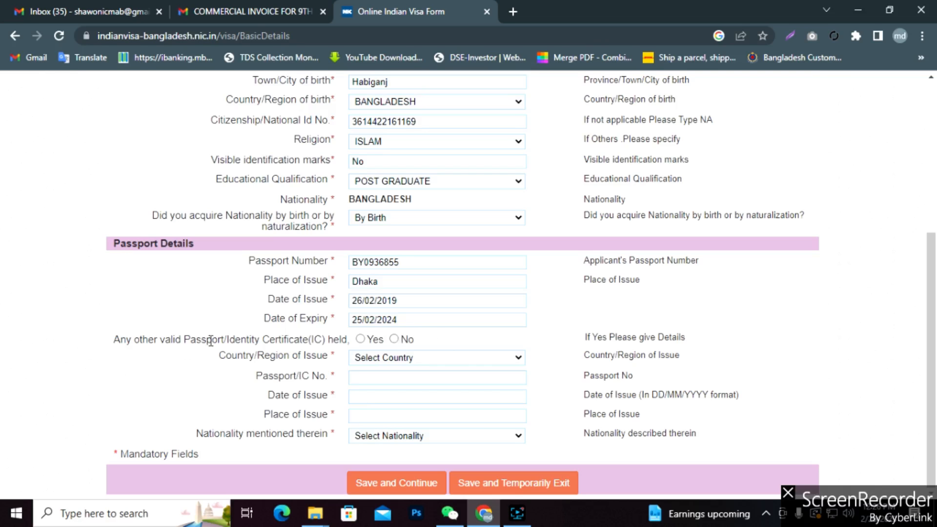
{"action": "left_click", "coordinate": [395, 340]}
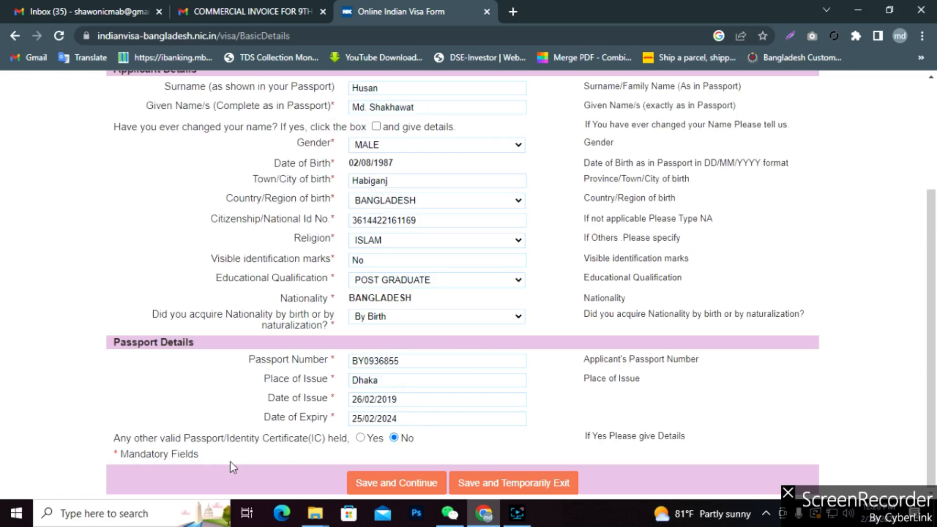
Save the applicant details, strip the period from the given name after the error, and save again.
{"action": "scroll", "coordinate": [473, 421], "scroll_direction": "up", "scroll_amount": 3}
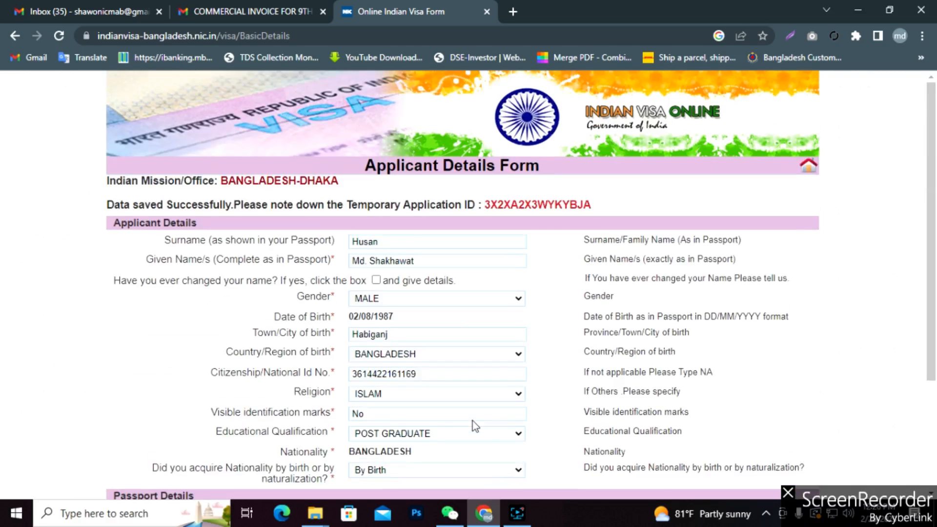
{"action": "scroll", "coordinate": [473, 420], "scroll_direction": "down", "scroll_amount": 3}
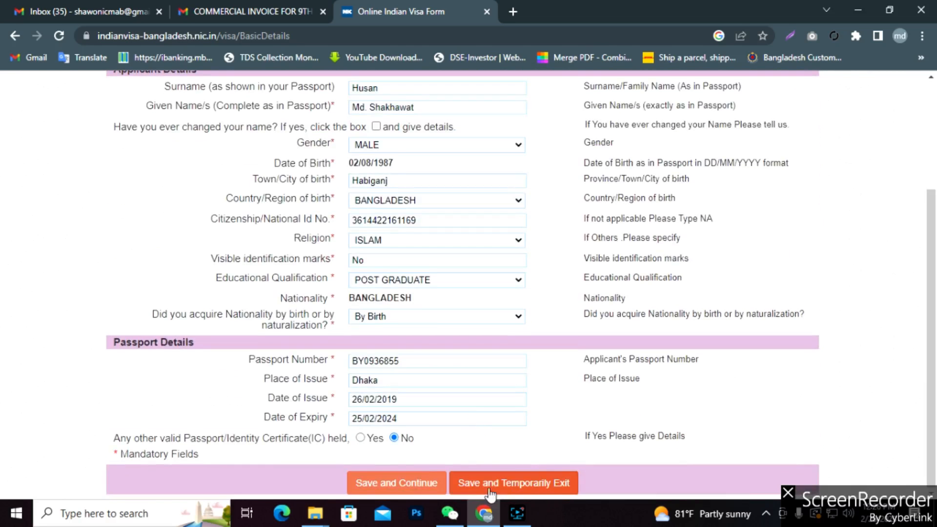
{"action": "left_click", "coordinate": [377, 484]}
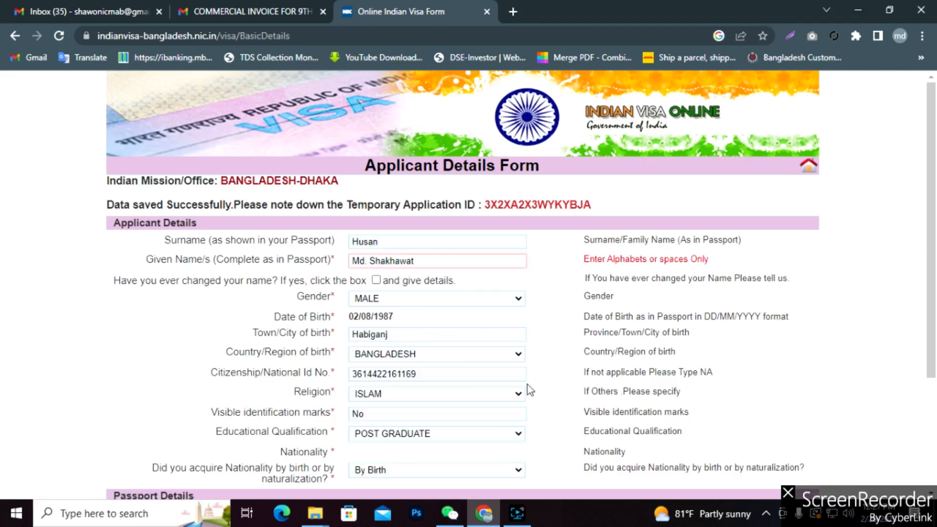
{"action": "scroll", "coordinate": [528, 385], "scroll_direction": "down", "scroll_amount": 3}
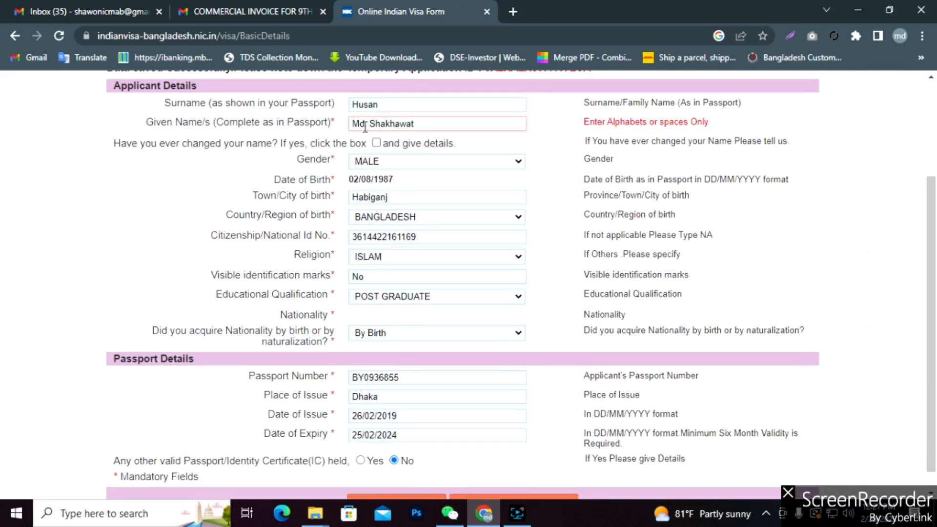
{"action": "left_click", "coordinate": [365, 125]}
{"action": "type", "text": "."}
{"action": "key", "text": "BackSpace"}
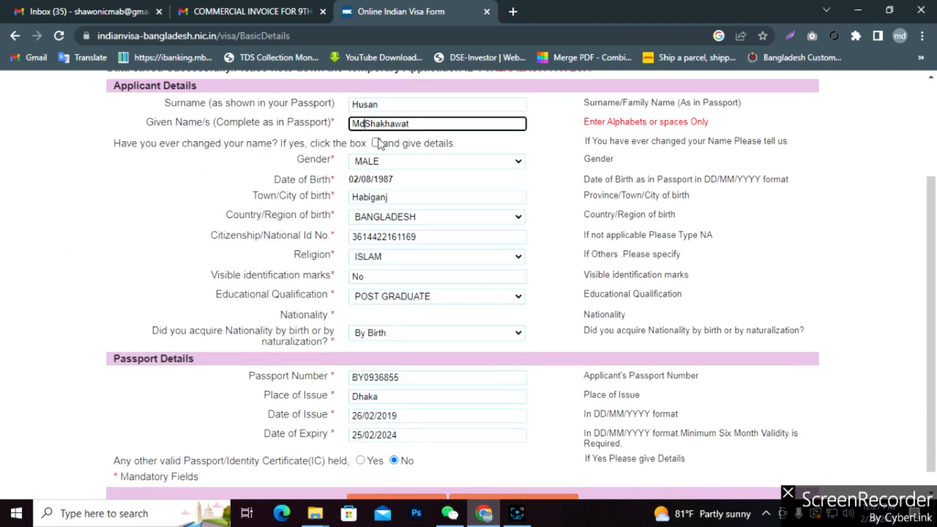
{"action": "scroll", "coordinate": [501, 322], "scroll_direction": "down", "scroll_amount": 1}
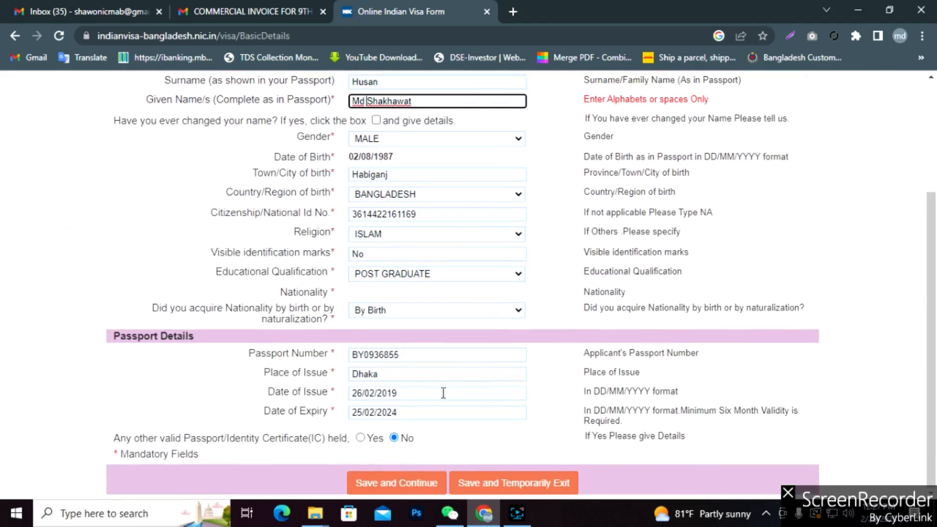
{"action": "left_click", "coordinate": [397, 484]}
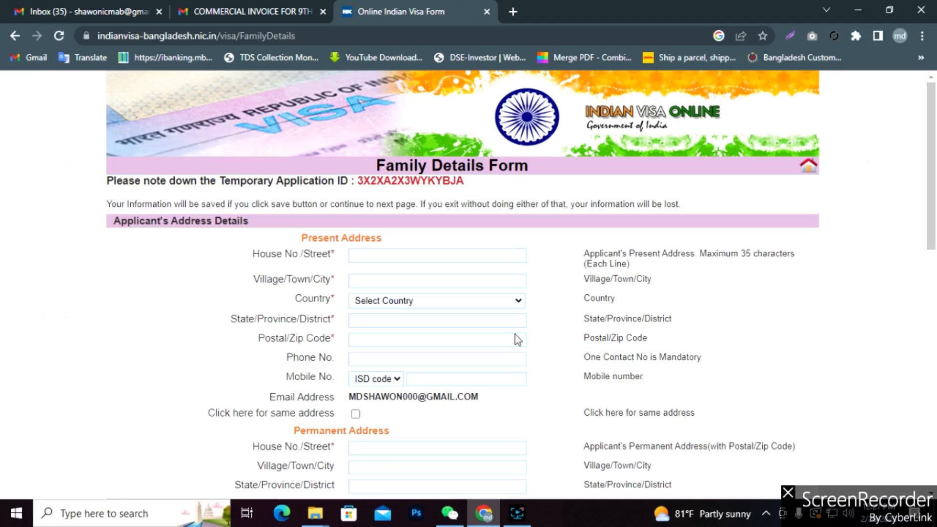
Enter the present address's house number/street and town.
{"action": "scroll", "coordinate": [517, 339], "scroll_direction": "down", "scroll_amount": 3}
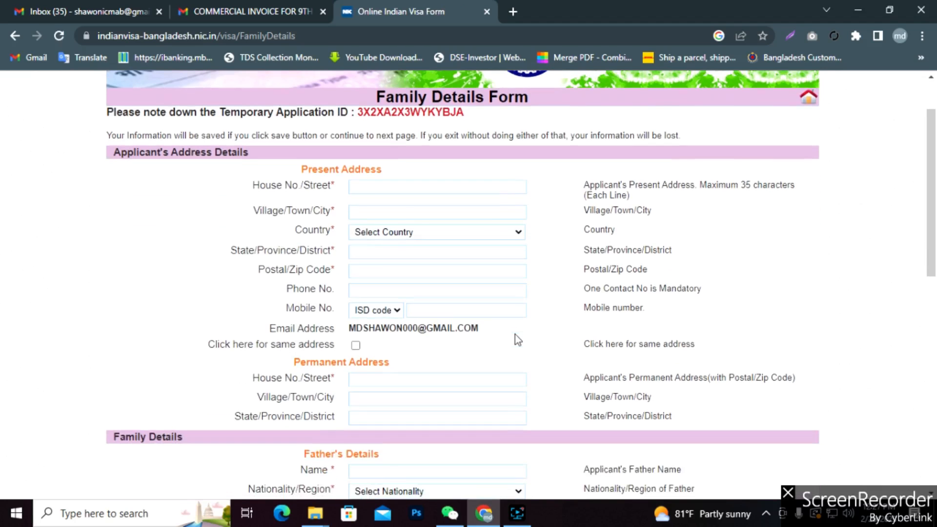
{"action": "left_click", "coordinate": [388, 186]}
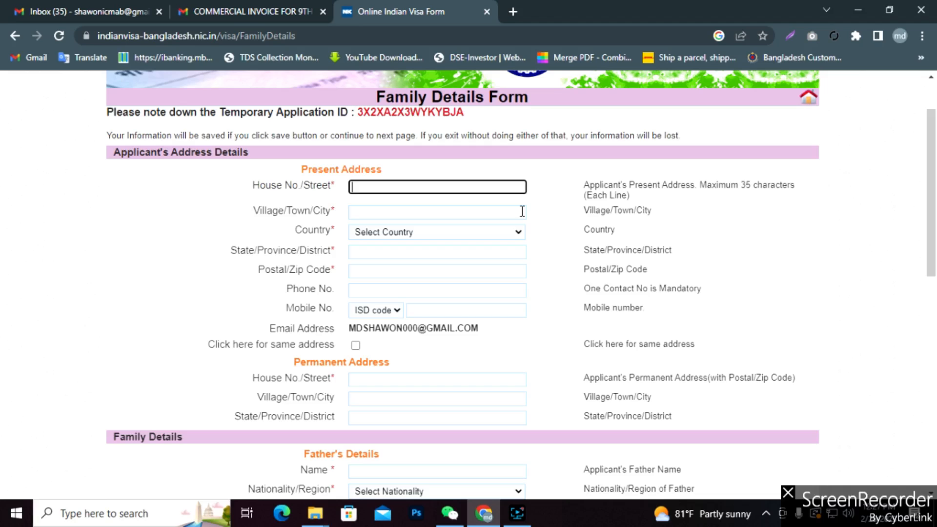
{"action": "type", "text": "H"}
{"action": "key", "text": "BackSpace"}
{"action": "type", "text": "50"}
{"action": "left_click", "coordinate": [468, 213]}
{"action": "type", "text": "Dh"}
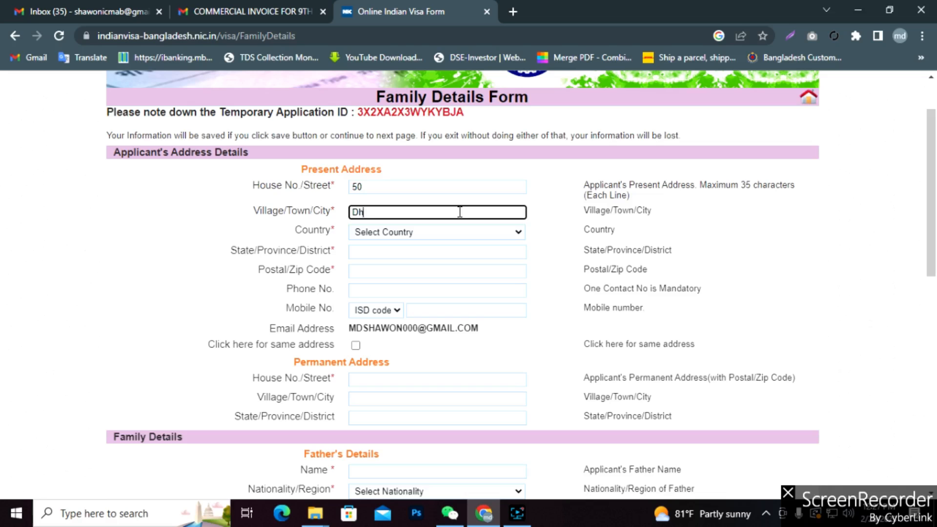
{"action": "type", "text": "aka"}
Choose BANGLADESH as the present country and enter the district and postal code.
{"action": "left_click", "coordinate": [412, 234]}
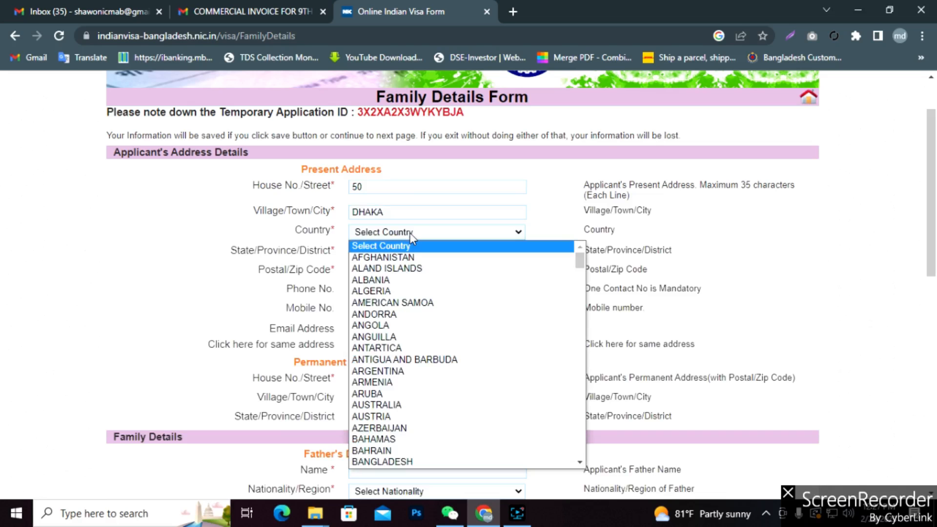
{"action": "type", "text": "ban"}
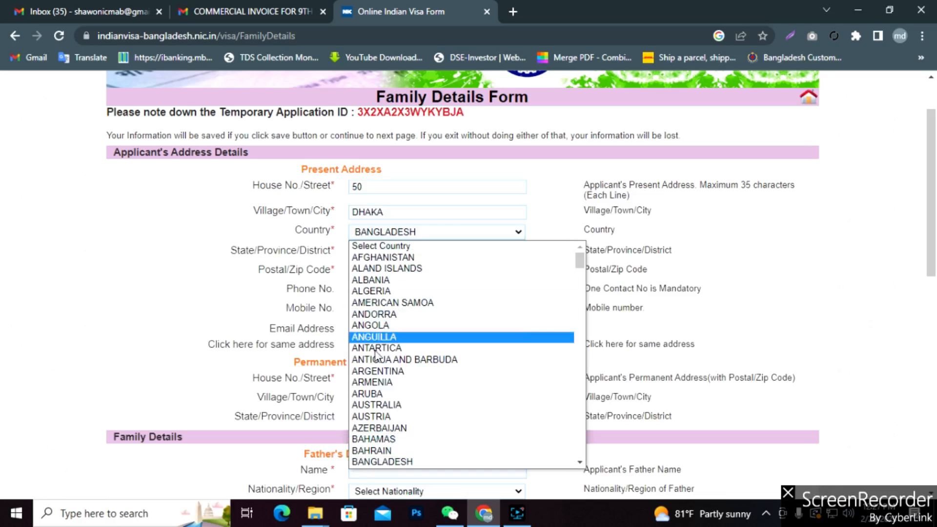
{"action": "left_click", "coordinate": [385, 461]}
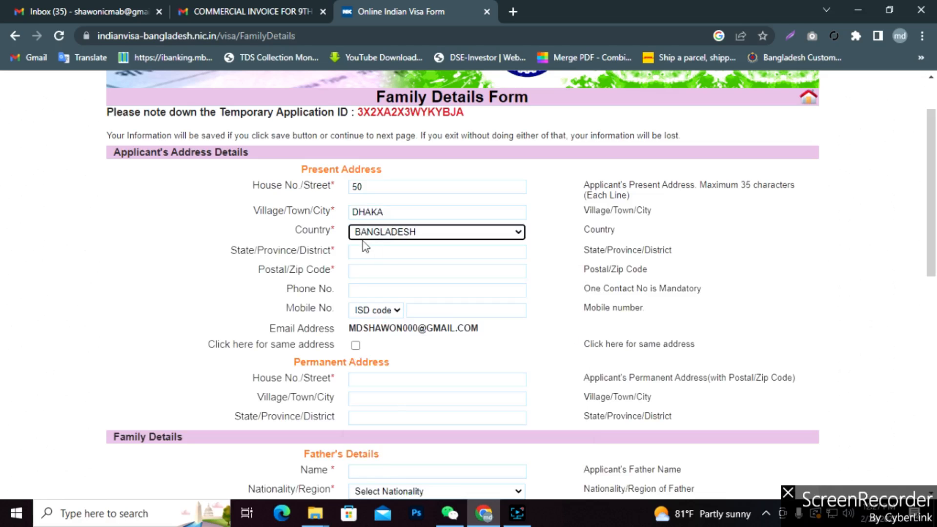
{"action": "left_click", "coordinate": [391, 252]}
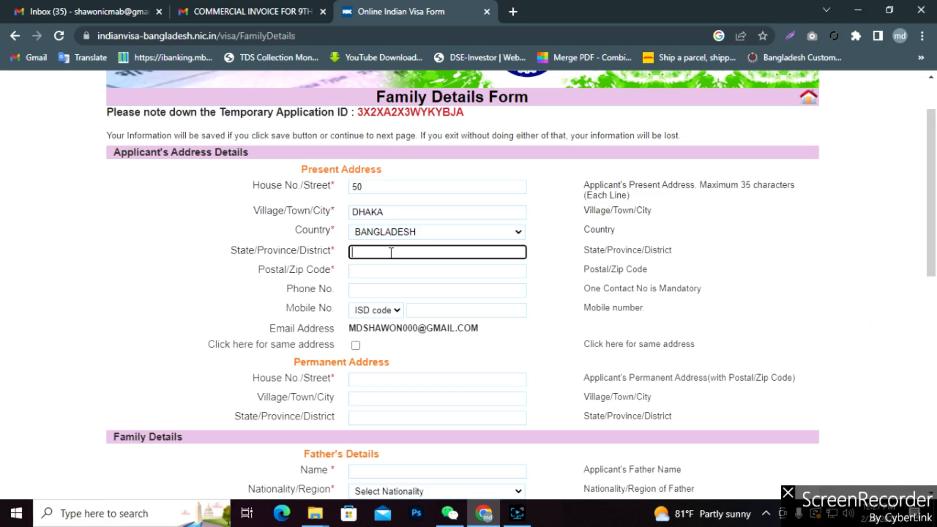
{"action": "type", "text": "Dhaka"}
{"action": "left_click", "coordinate": [369, 270]}
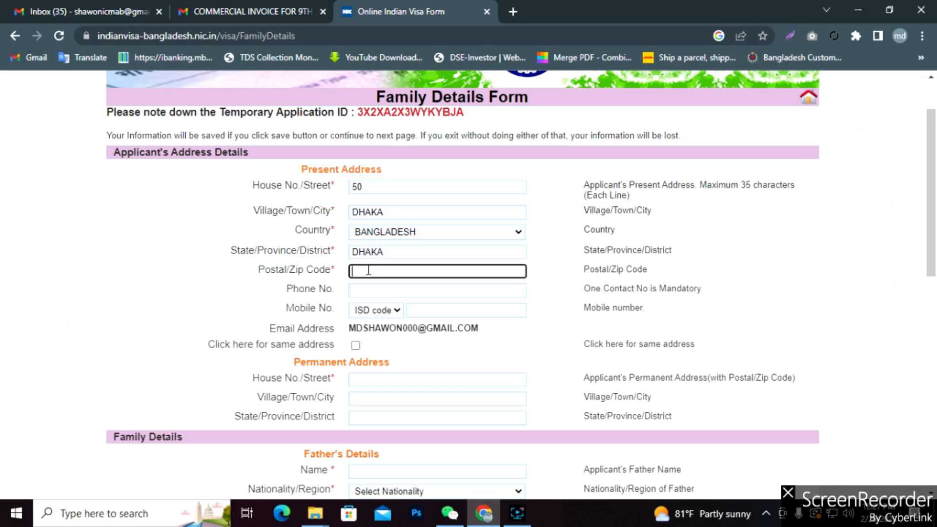
{"action": "type", "text": "1212"}
{"action": "left_click", "coordinate": [374, 291]}
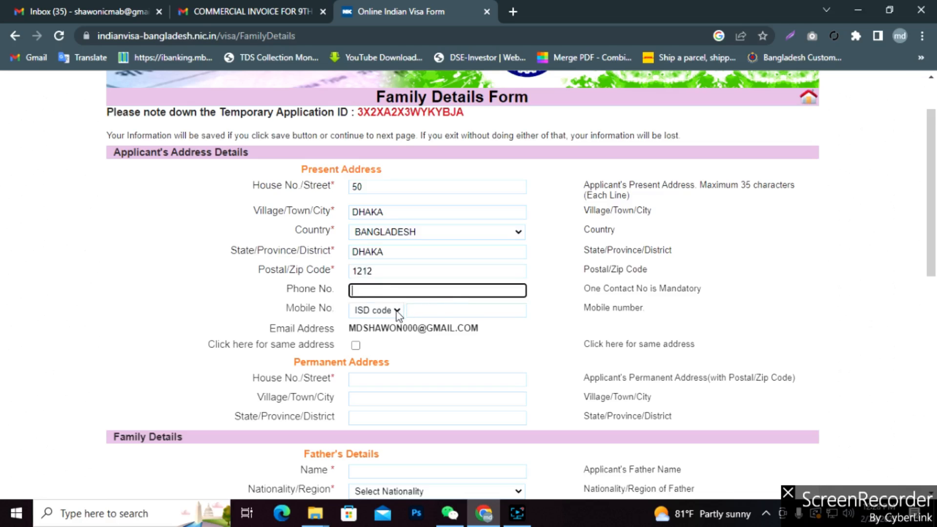
{"action": "scroll", "coordinate": [388, 352], "scroll_direction": "down", "scroll_amount": 1}
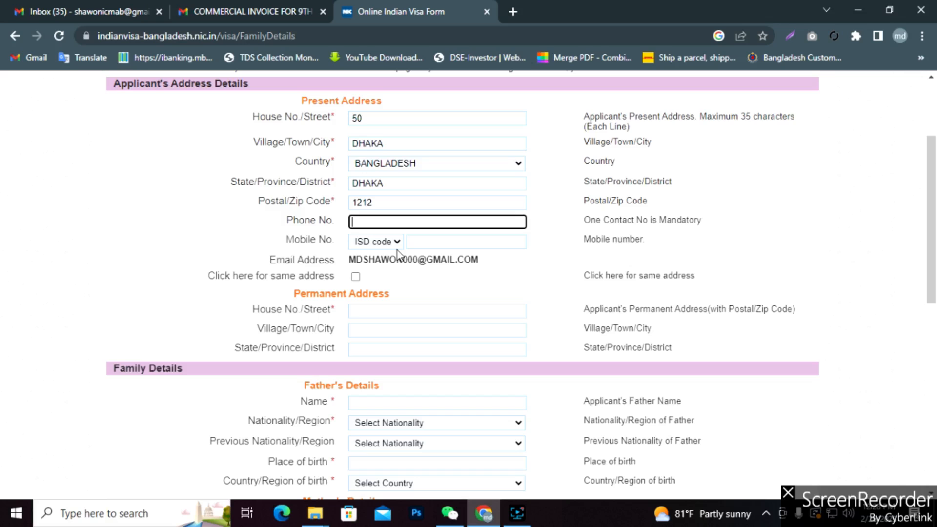
Fill the permanent address's house/street, village/town/city and state/district fields.
{"action": "scroll", "coordinate": [398, 251], "scroll_direction": "down", "scroll_amount": 2}
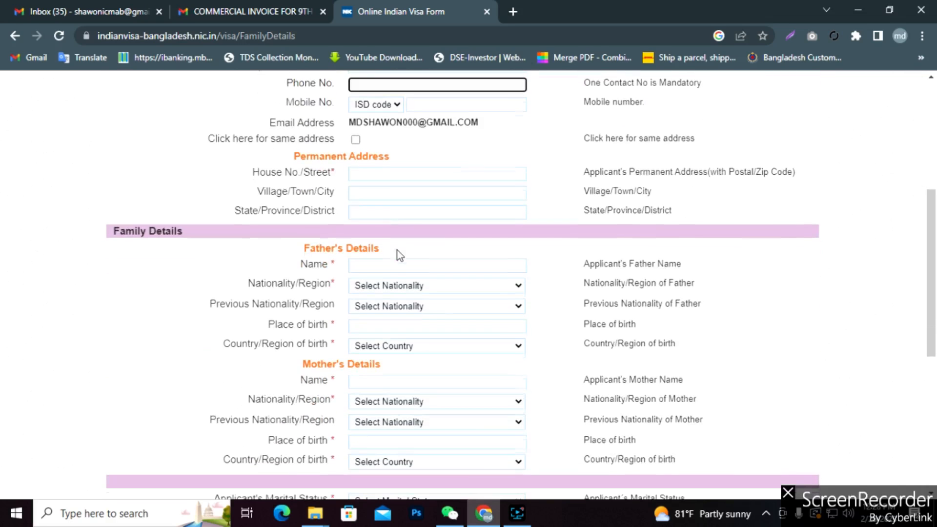
{"action": "left_click", "coordinate": [395, 174]}
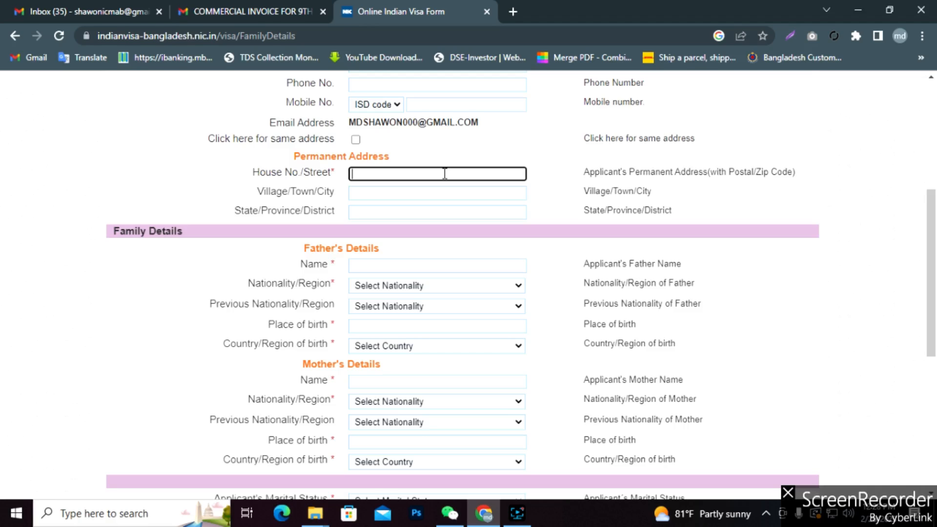
{"action": "type", "text": "Gopaya"}
{"action": "left_click", "coordinate": [385, 190]}
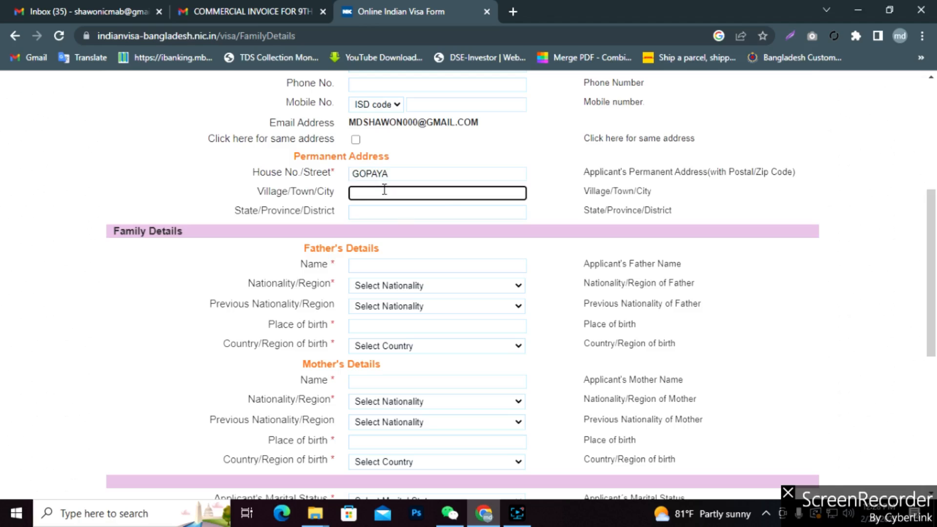
{"action": "type", "text": "Gopaya"}
{"action": "left_click", "coordinate": [381, 207]}
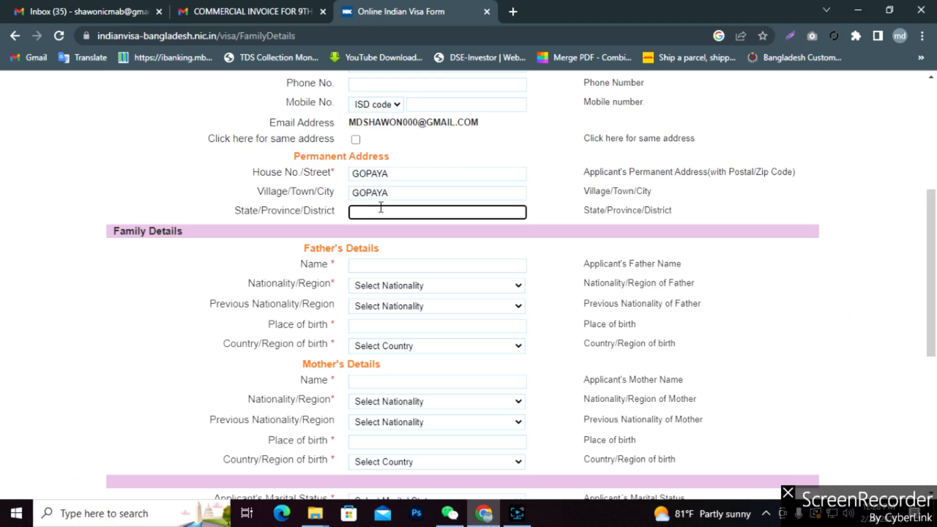
{"action": "type", "text": "Sylhet"}
Enter the father's name and set his nationality and previous nationality to BANGLADESH.
{"action": "left_click", "coordinate": [461, 264]}
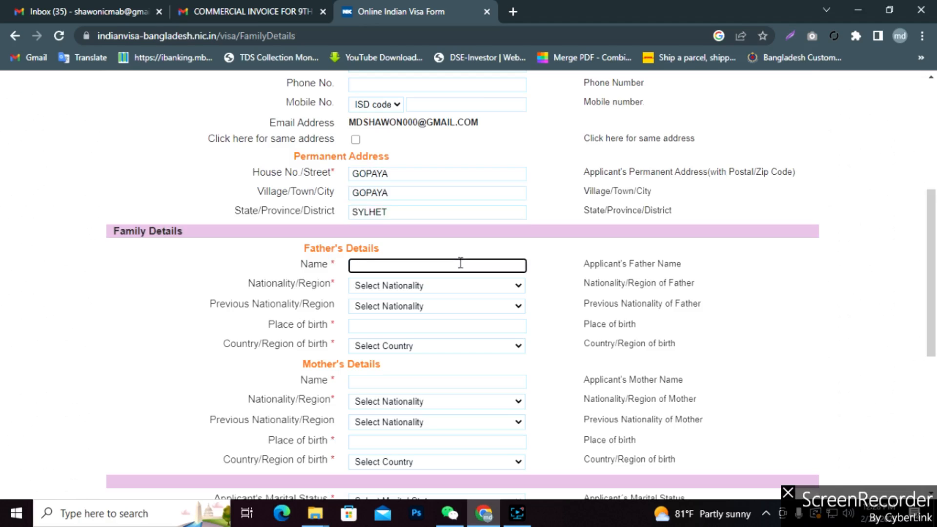
{"action": "left_click", "coordinate": [512, 288]}
{"action": "left_click", "coordinate": [415, 268]}
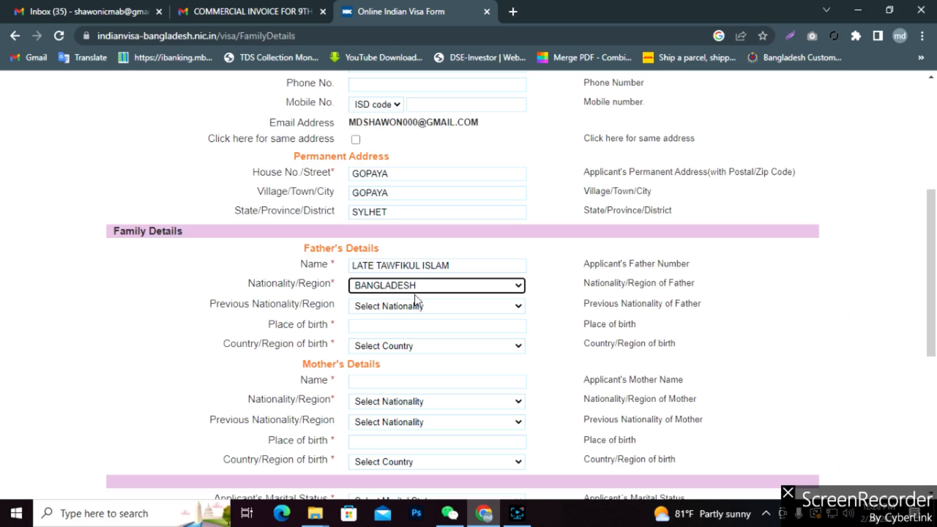
{"action": "left_click", "coordinate": [513, 314]}
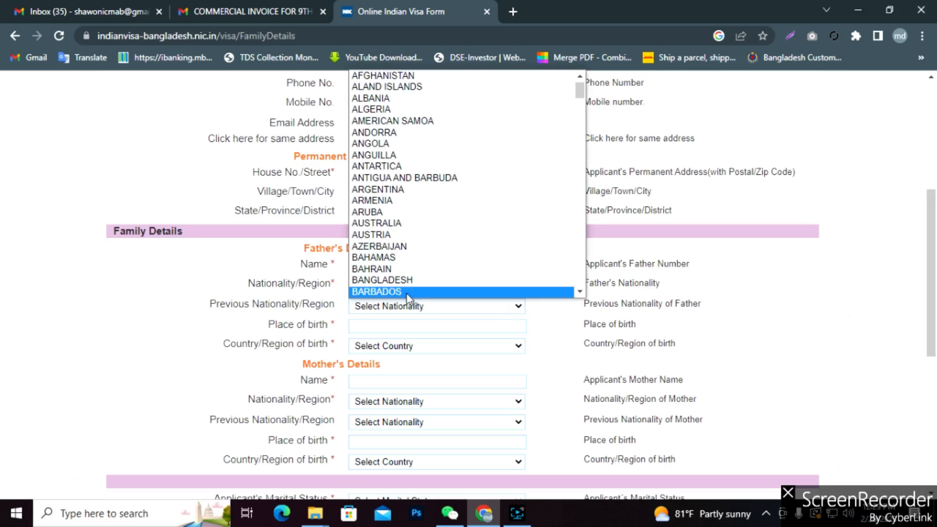
{"action": "left_click", "coordinate": [406, 292]}
{"action": "left_click", "coordinate": [435, 309]}
{"action": "left_click", "coordinate": [406, 282]}
Give the father's place of birth as Comilla, with BANGLADESH as country of birth.
{"action": "left_click", "coordinate": [388, 327]}
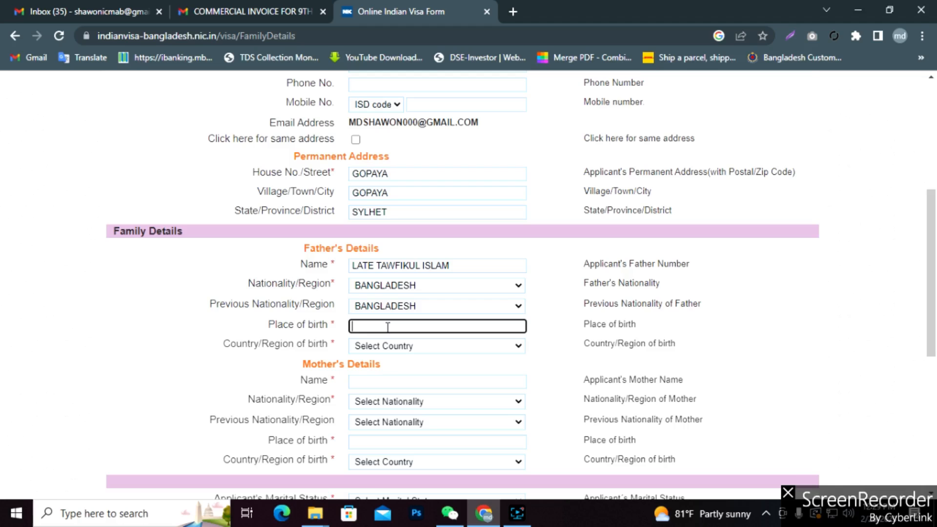
{"action": "type", "text": "Comilla"}
{"action": "left_click", "coordinate": [490, 347]}
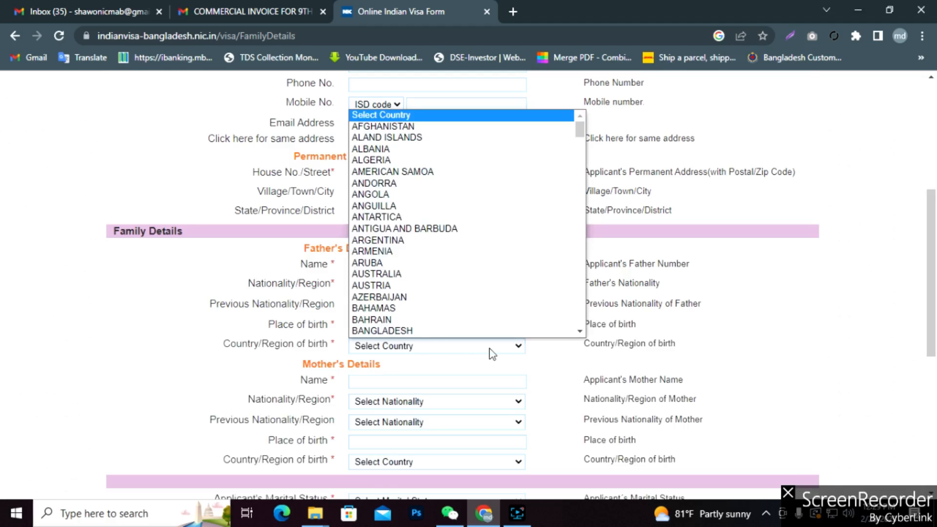
{"action": "left_click", "coordinate": [405, 330]}
{"action": "left_click", "coordinate": [379, 381]}
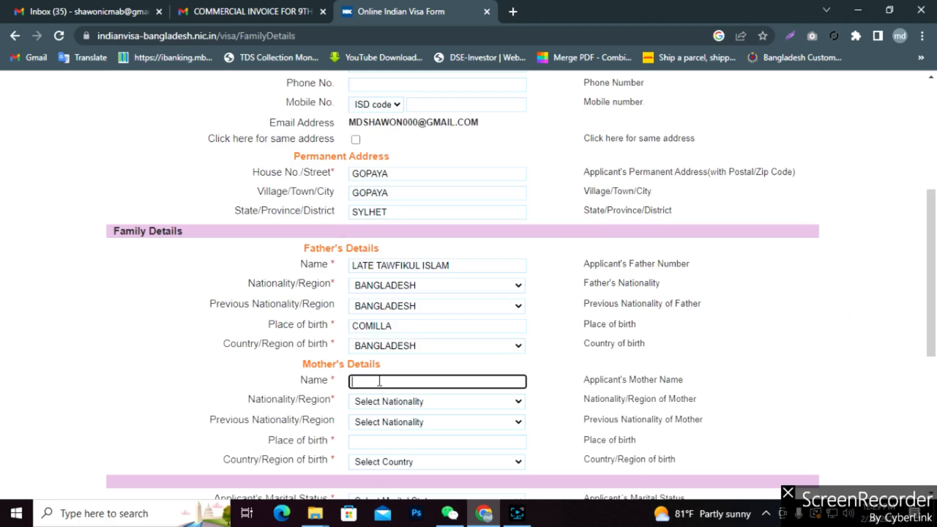
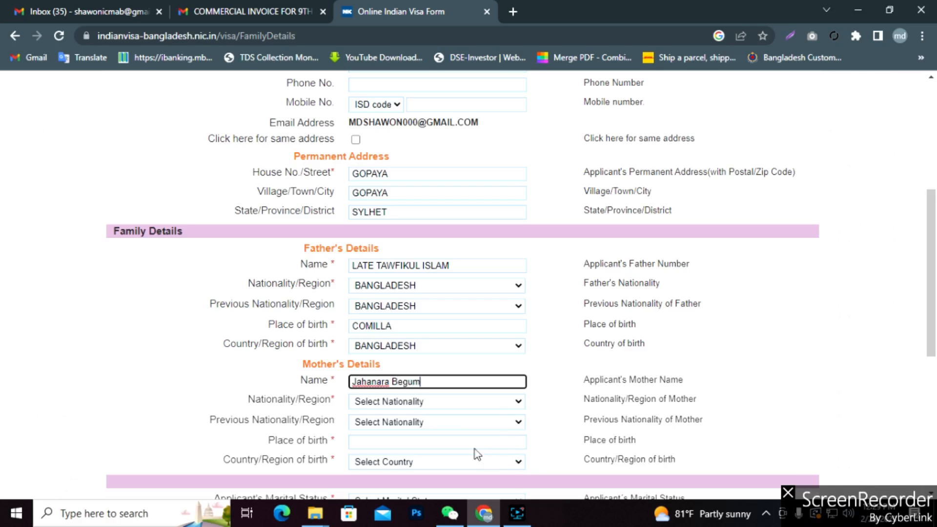
Enter the mother's name and set her nationality and previous nationality to BANGLADESH.
{"action": "left_click", "coordinate": [517, 513]}
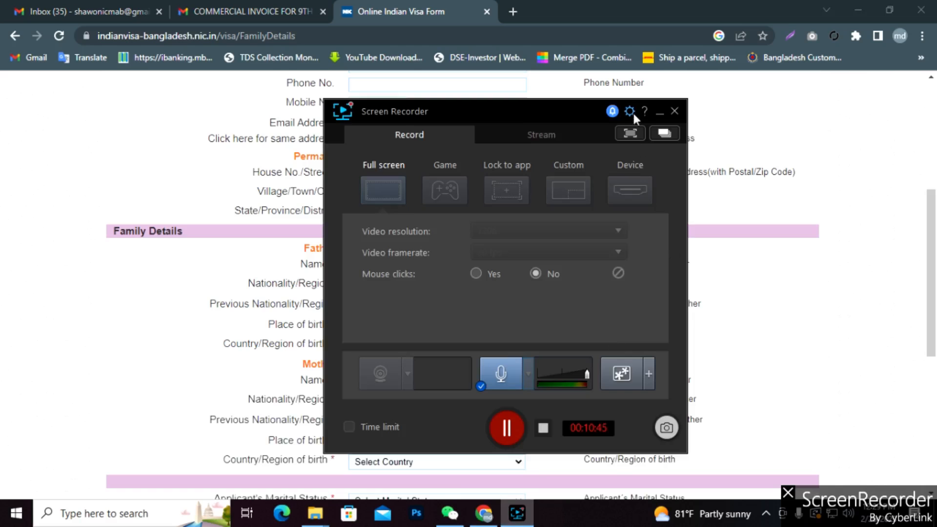
{"action": "left_click", "coordinate": [659, 113]}
{"action": "scroll", "coordinate": [454, 382], "scroll_direction": "down", "scroll_amount": 3}
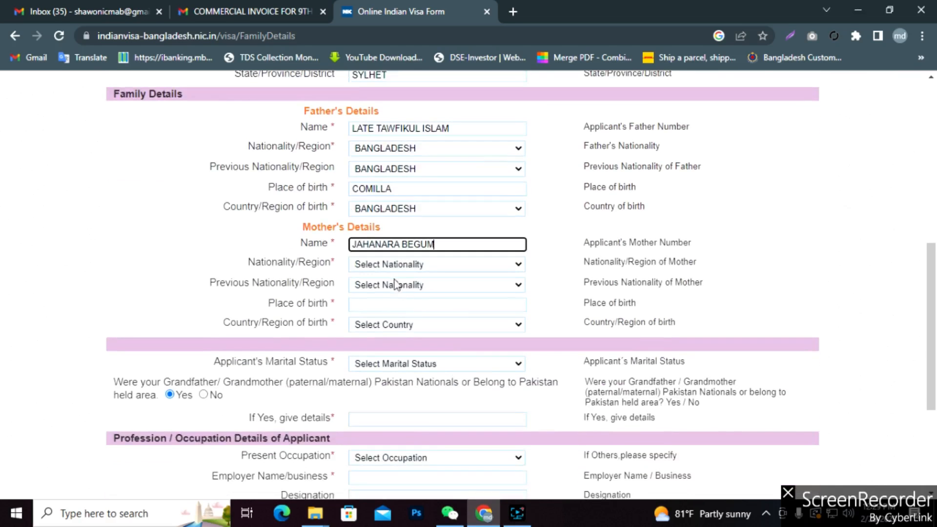
{"action": "left_click", "coordinate": [514, 265]}
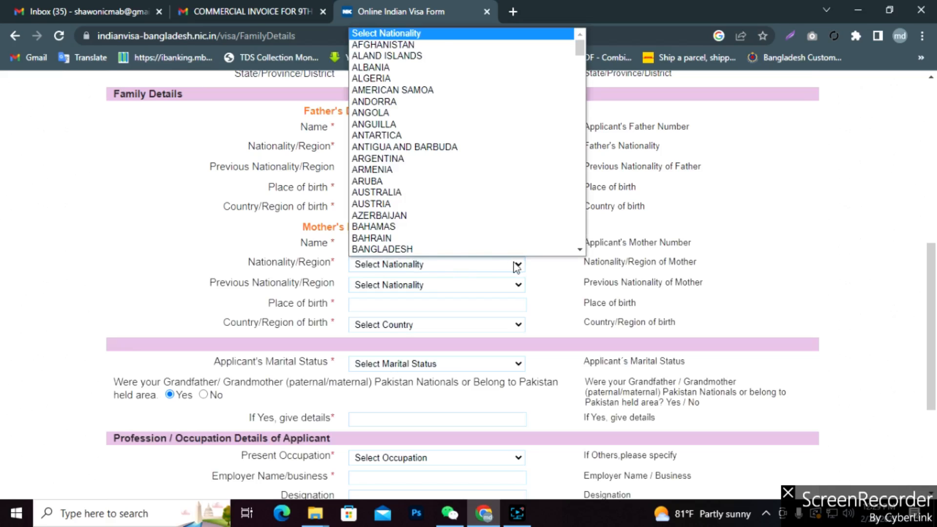
{"action": "left_click", "coordinate": [419, 250]}
{"action": "left_click", "coordinate": [428, 284]}
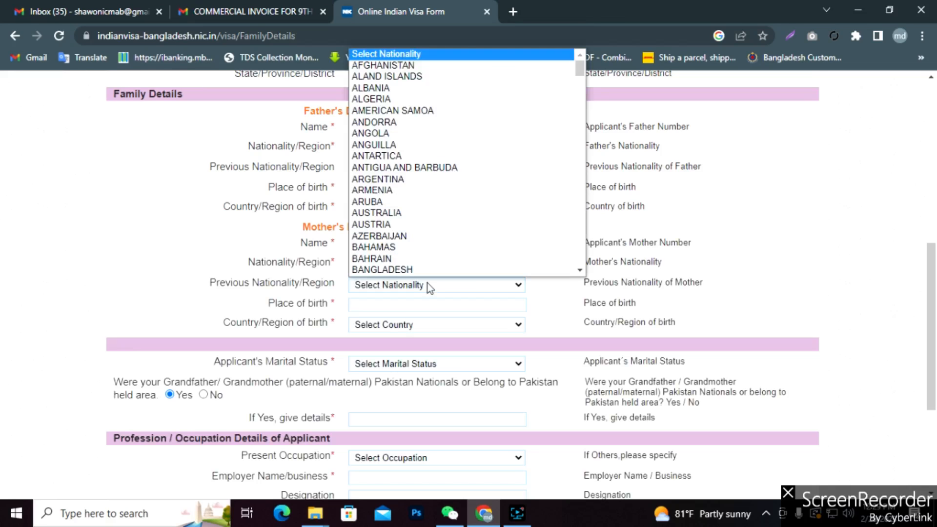
{"action": "left_click", "coordinate": [390, 270]}
{"action": "left_click", "coordinate": [394, 291]}
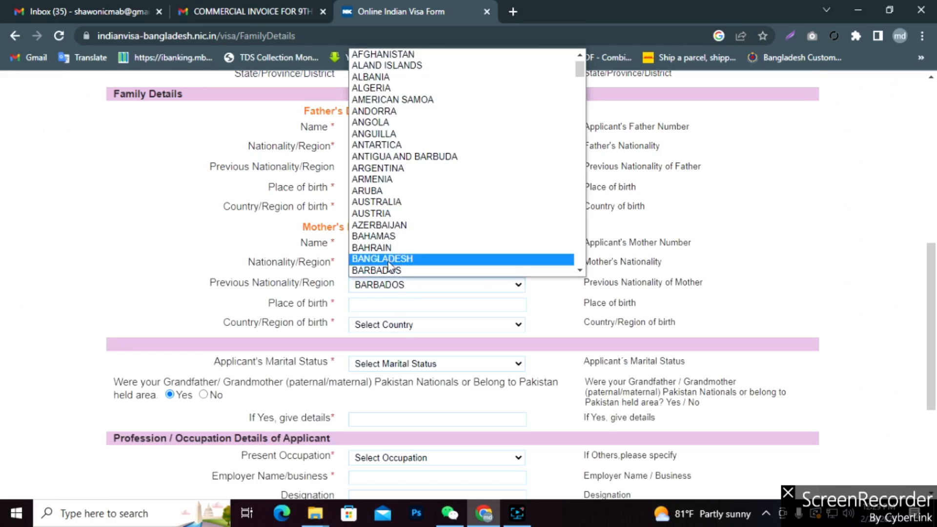
{"action": "left_click", "coordinate": [390, 259]}
Give the mother's place of birth as Comilla, with BANGLADESH as country of birth.
{"action": "left_click", "coordinate": [400, 306]}
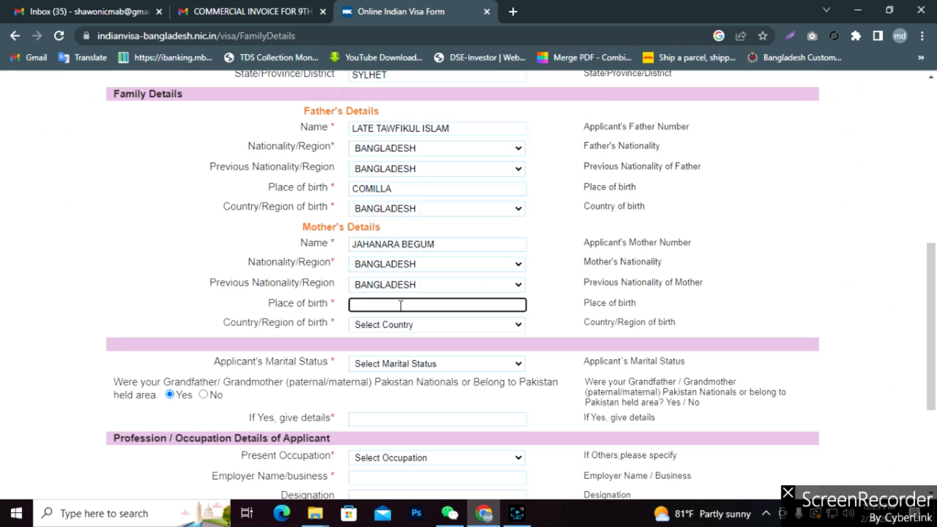
{"action": "type", "text": "Comilla"}
{"action": "left_click", "coordinate": [473, 326]}
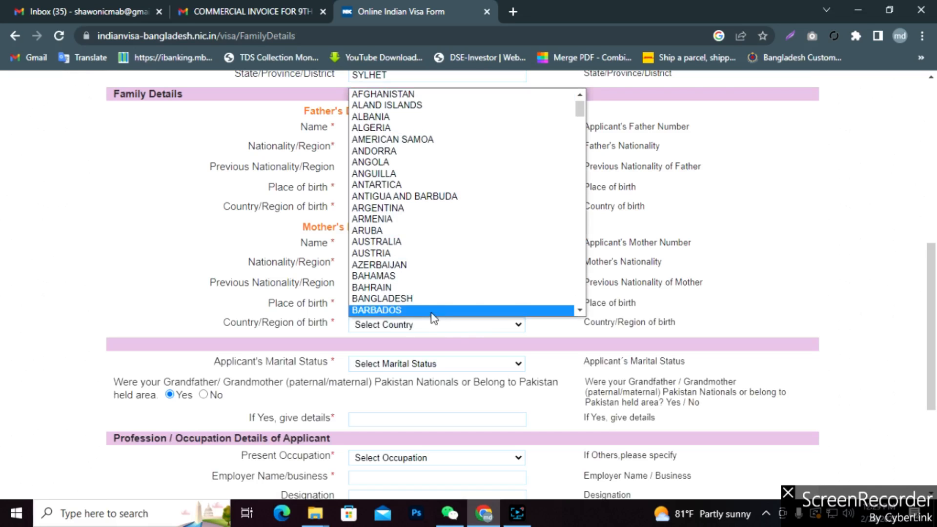
{"action": "left_click", "coordinate": [386, 298]}
{"action": "scroll", "coordinate": [464, 338], "scroll_direction": "down", "scroll_amount": 3}
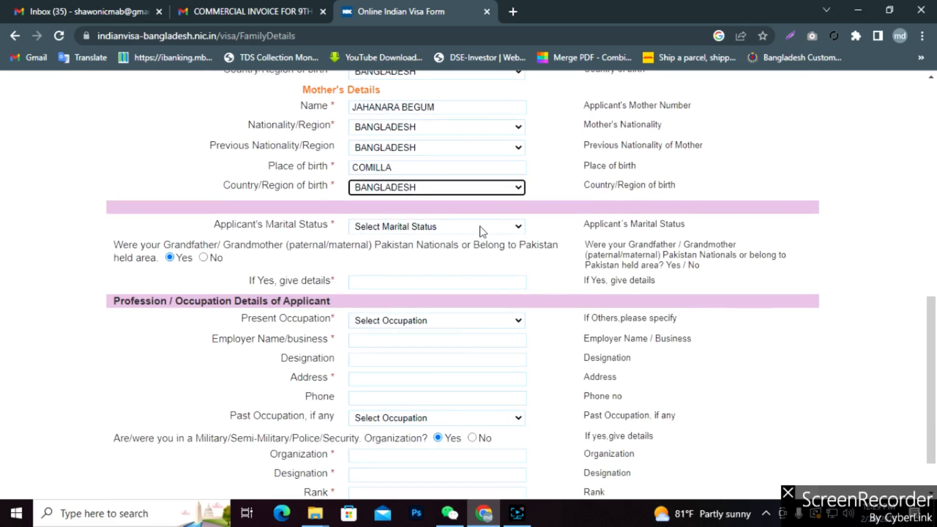
Settle marital status on SINGLE and answer No to the grandparents-from-Pakistan question.
{"action": "left_click", "coordinate": [493, 226]}
{"action": "left_click", "coordinate": [395, 254]}
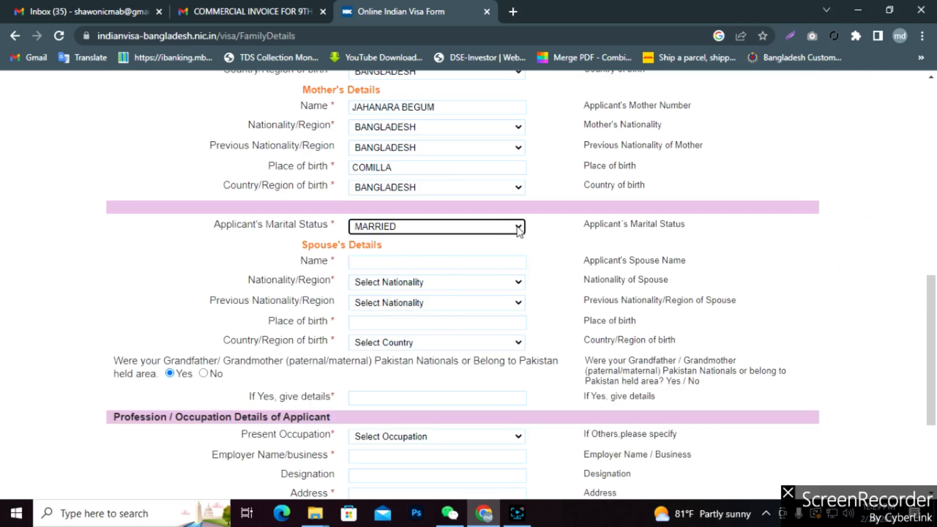
{"action": "left_click", "coordinate": [519, 227]}
{"action": "left_click", "coordinate": [389, 266]}
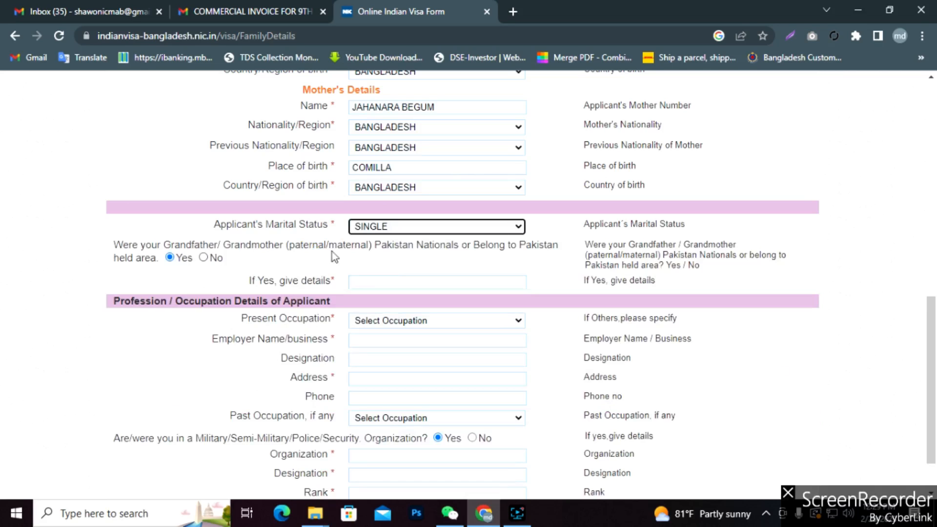
{"action": "left_click", "coordinate": [511, 227]}
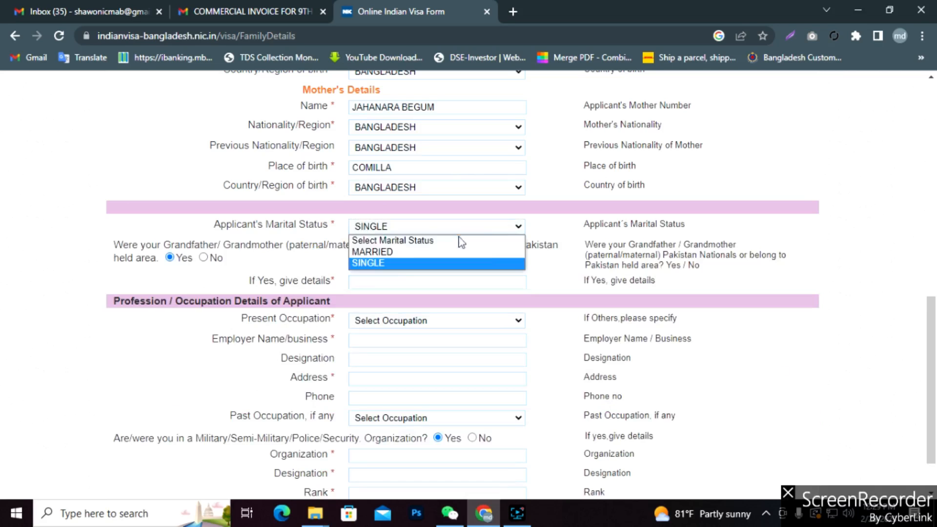
{"action": "left_click", "coordinate": [382, 252]}
{"action": "left_click", "coordinate": [518, 227]}
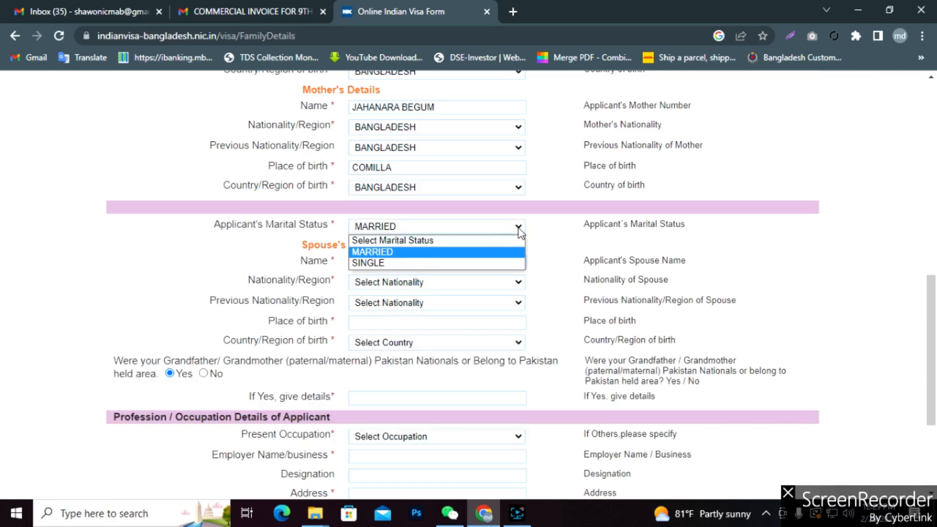
{"action": "left_click", "coordinate": [395, 264]}
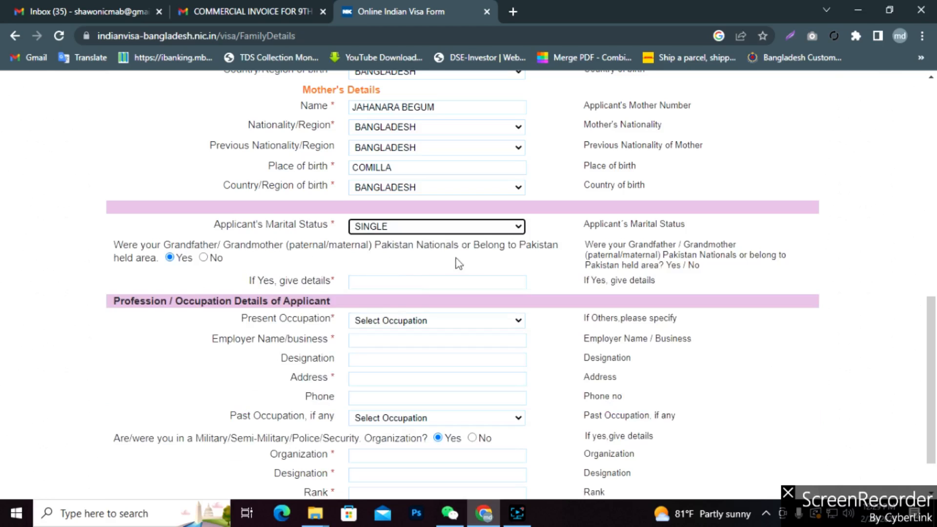
{"action": "left_click", "coordinate": [203, 258]}
{"action": "scroll", "coordinate": [469, 271], "scroll_direction": "down", "scroll_amount": 2}
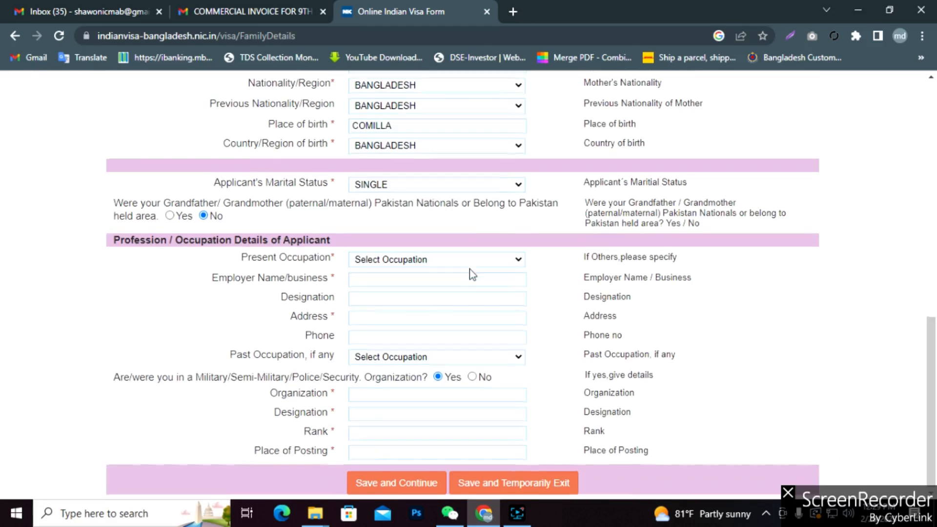
Change present occupation from STUDENT to PRIVATE SERVICE, revealing the employer detail fields.
{"action": "left_click", "coordinate": [511, 264]}
{"action": "scroll", "coordinate": [383, 436], "scroll_direction": "down", "scroll_amount": 1}
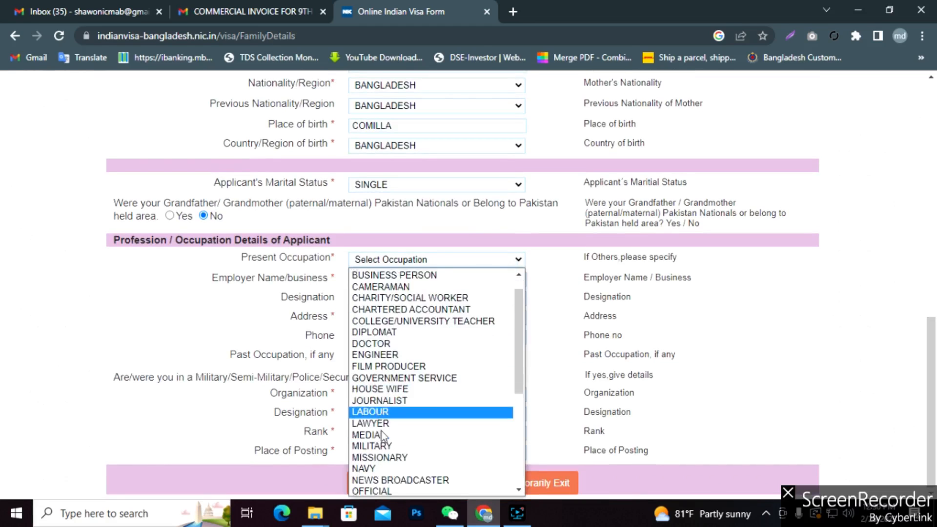
{"action": "scroll", "coordinate": [383, 435], "scroll_direction": "down", "scroll_amount": 5}
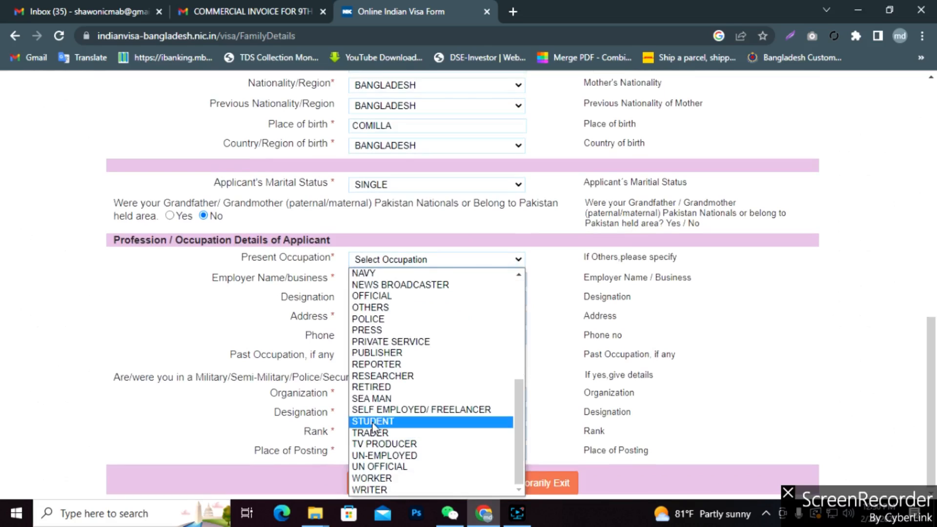
{"action": "left_click", "coordinate": [373, 423]}
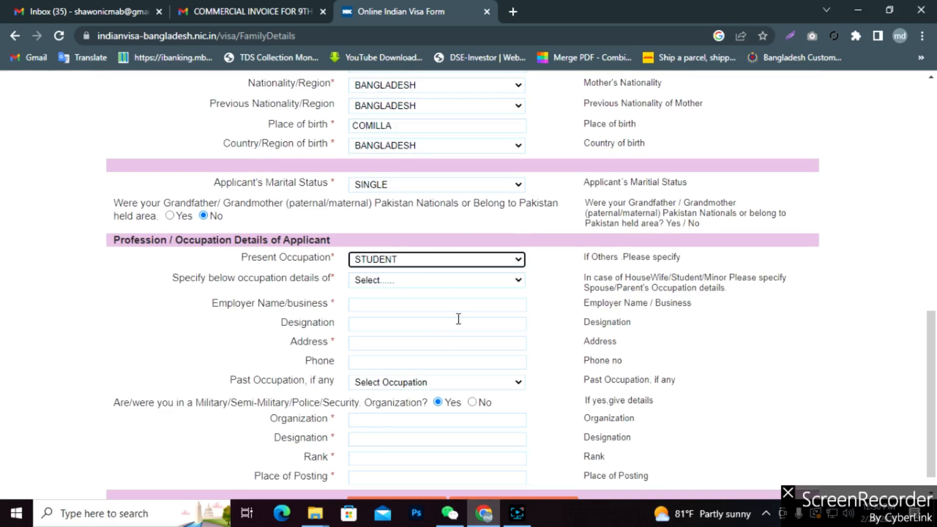
{"action": "left_click", "coordinate": [515, 260]}
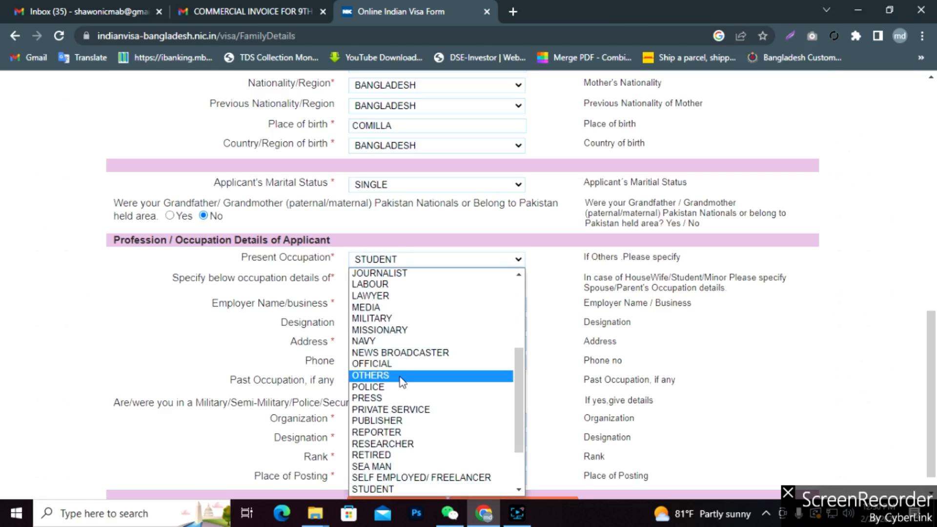
{"action": "scroll", "coordinate": [390, 385], "scroll_direction": "up", "scroll_amount": 5}
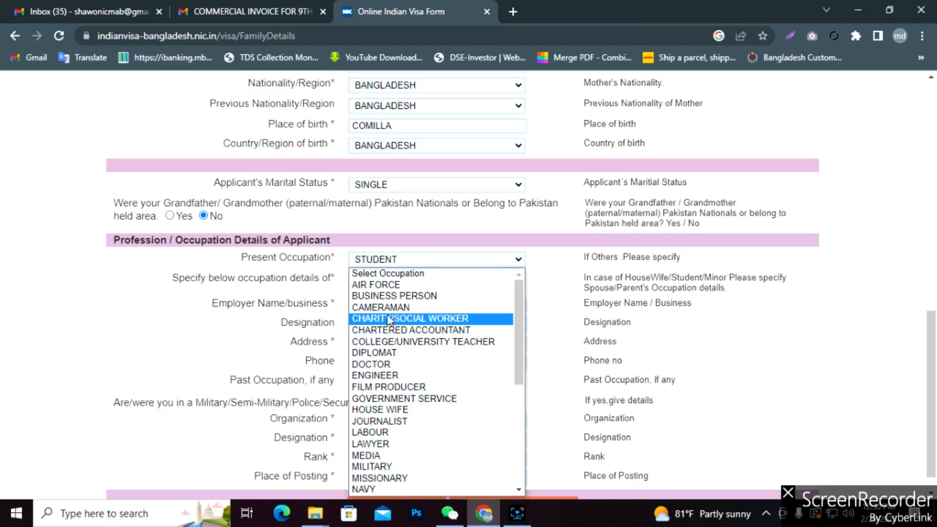
{"action": "scroll", "coordinate": [385, 429], "scroll_direction": "down", "scroll_amount": 5}
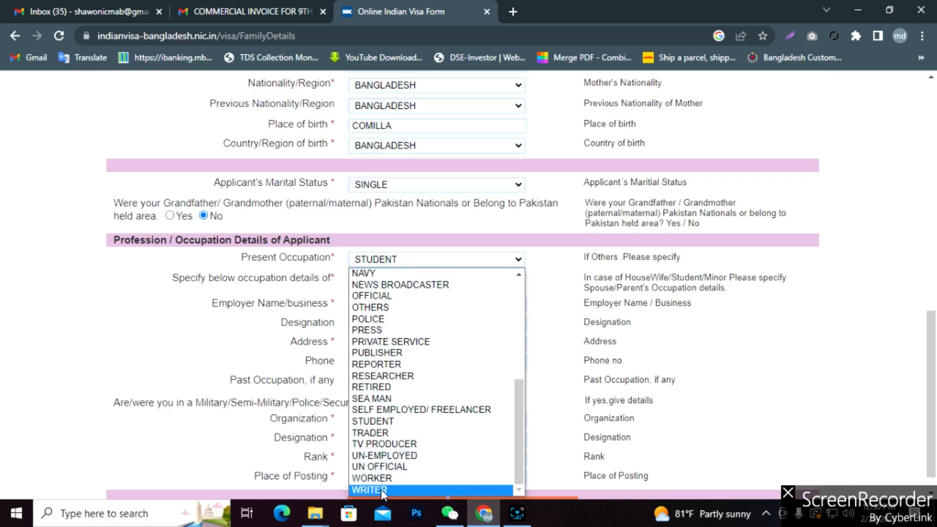
{"action": "left_click", "coordinate": [373, 342]}
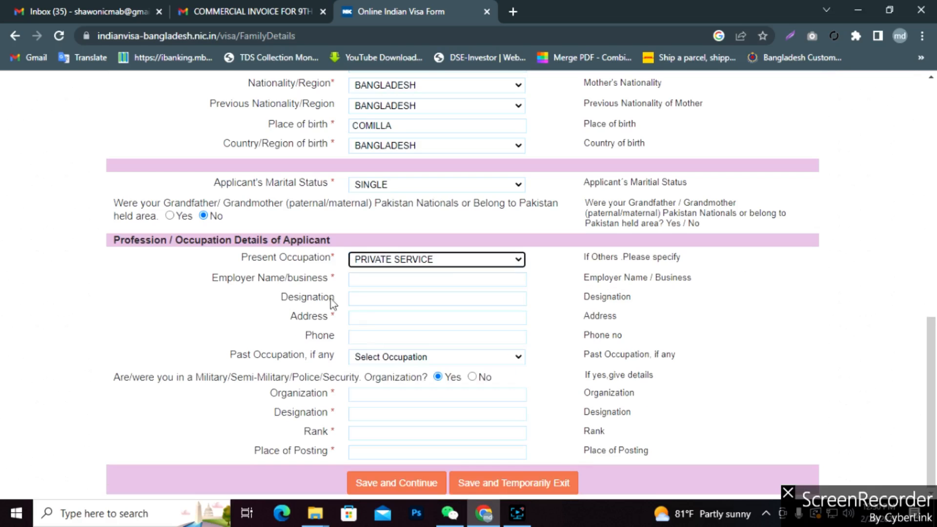
{"action": "left_click", "coordinate": [378, 281]}
{"action": "left_click", "coordinate": [392, 335]}
{"action": "left_click", "coordinate": [384, 295]}
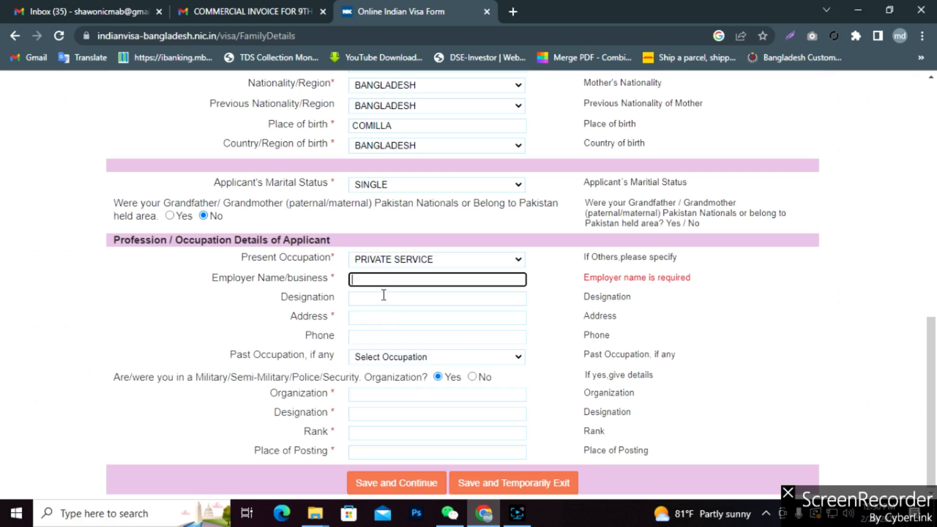
{"action": "left_click", "coordinate": [383, 296]}
Switch present occupation back to STUDENT and view whose occupation details can be given.
{"action": "left_click", "coordinate": [519, 260]}
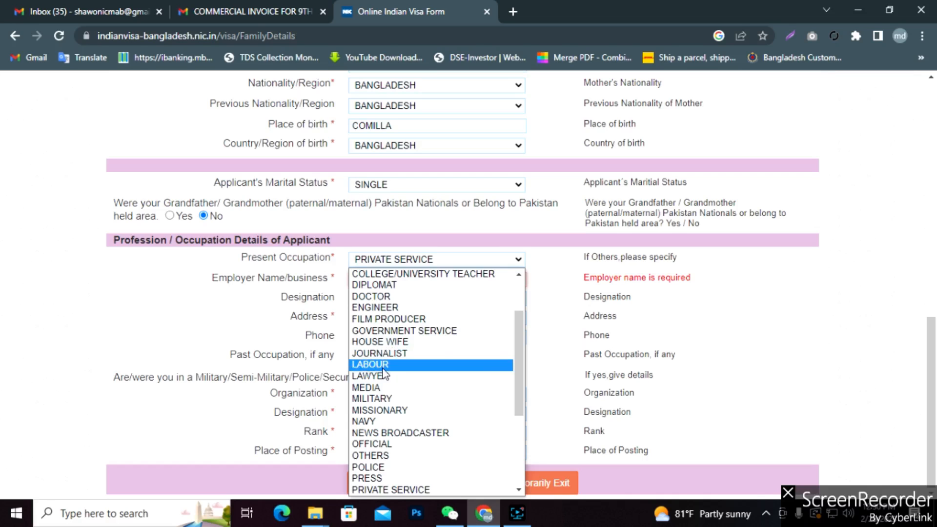
{"action": "scroll", "coordinate": [385, 375], "scroll_direction": "up", "scroll_amount": 2}
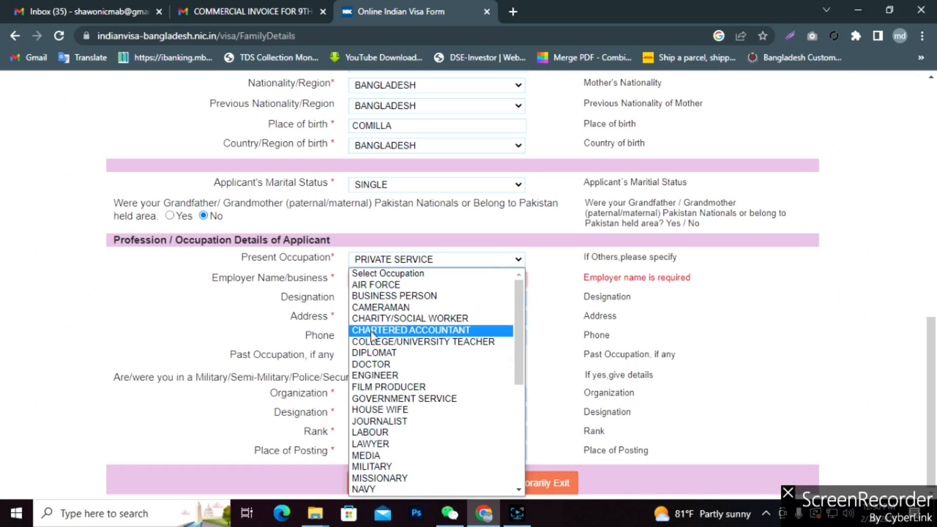
{"action": "scroll", "coordinate": [386, 381], "scroll_direction": "down", "scroll_amount": 6}
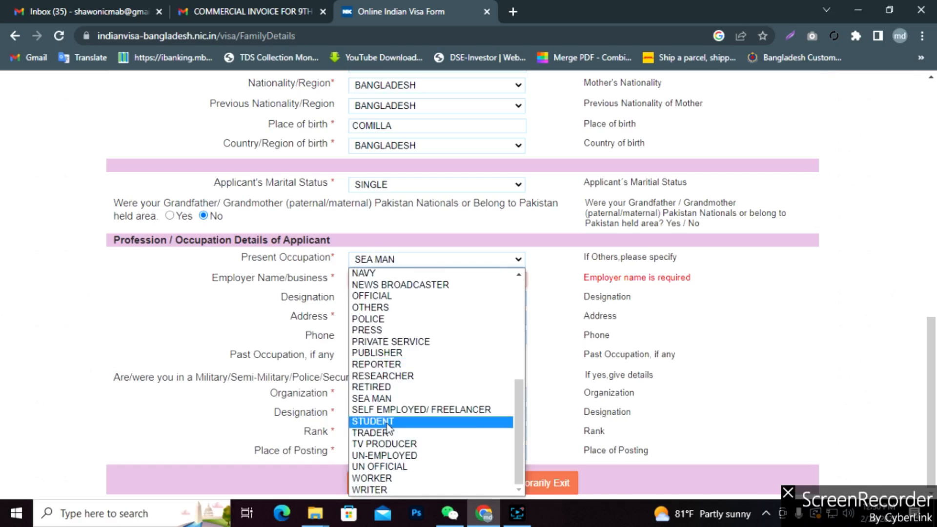
{"action": "left_click", "coordinate": [388, 422]}
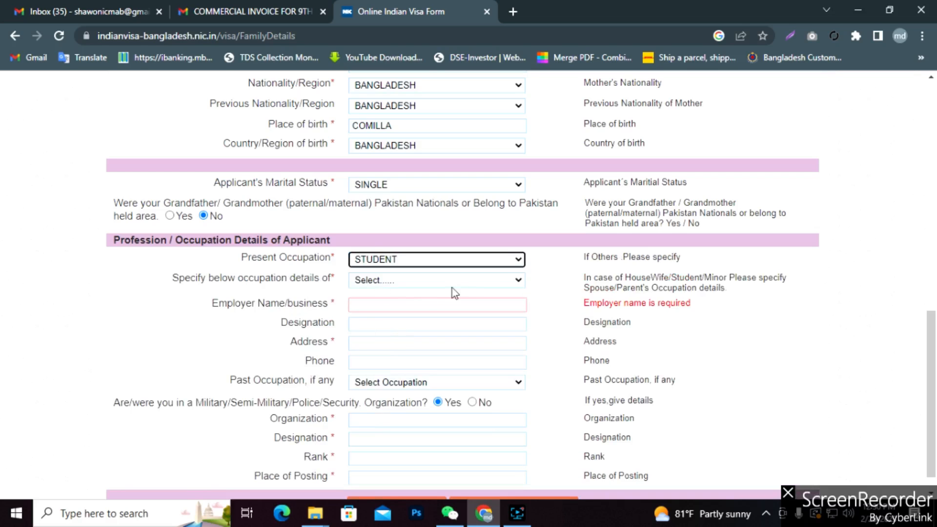
{"action": "left_click", "coordinate": [516, 281]}
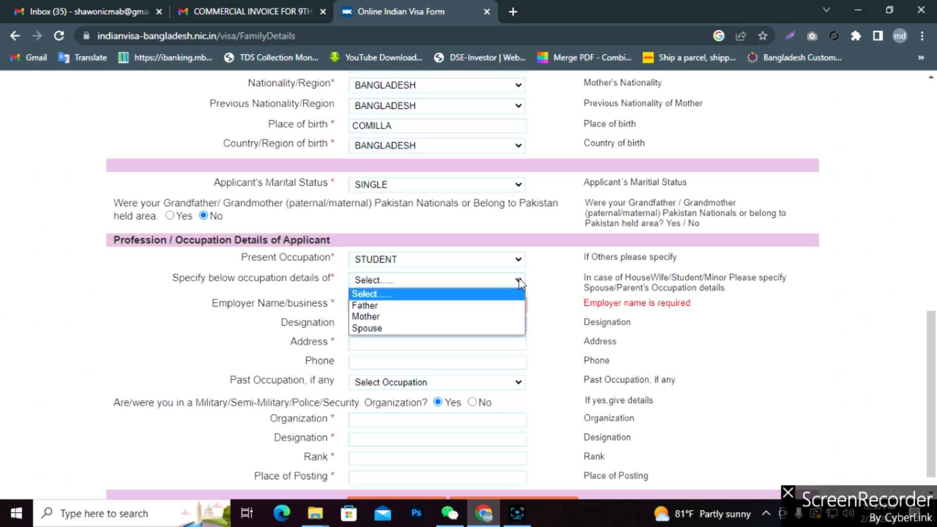
Choose Father for occupation details and enter his employer, BANGLADESH POLICE, and its address.
{"action": "left_click", "coordinate": [382, 306]}
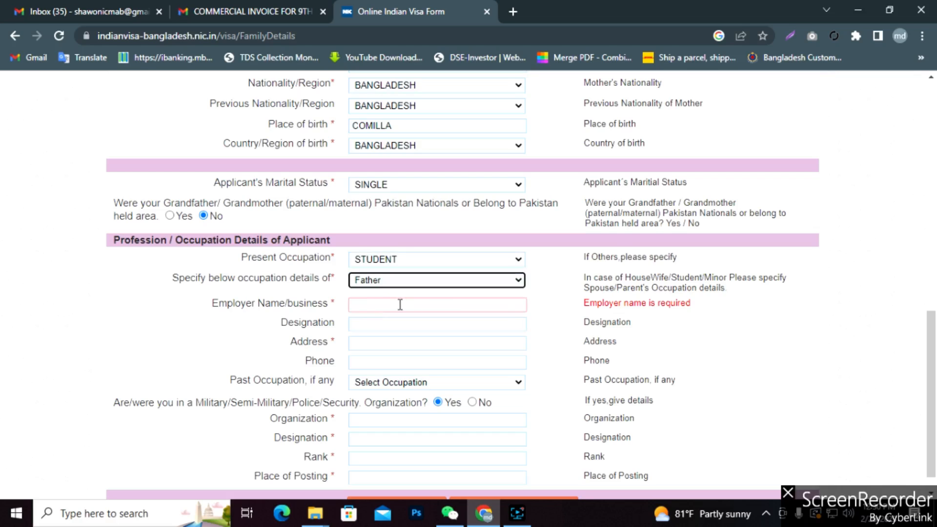
{"action": "left_click", "coordinate": [400, 307]}
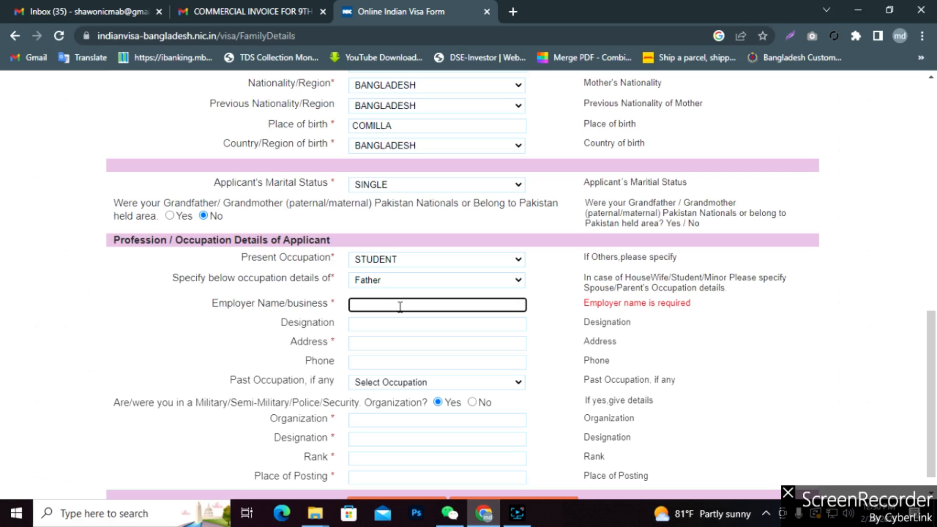
{"action": "type", "text": "Polic"}
{"action": "type", "text": "Bangladesh"}
{"action": "left_click", "coordinate": [375, 343]}
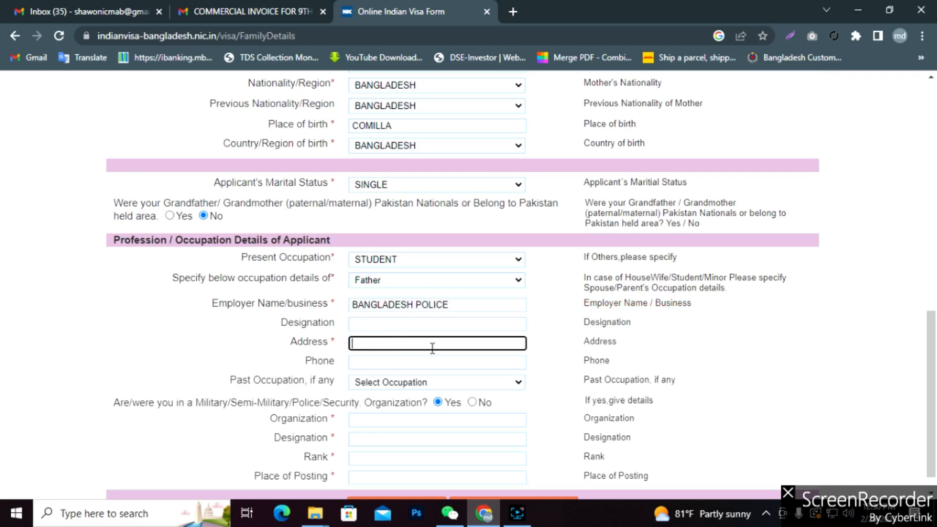
Answer No to the military organisation question and confirm Father stays selected.
{"action": "scroll", "coordinate": [475, 305], "scroll_direction": "down", "scroll_amount": 1}
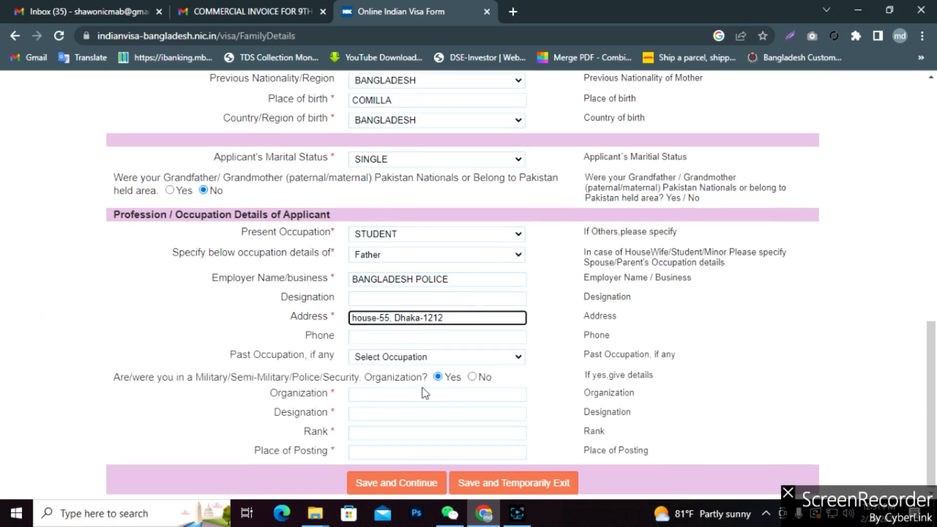
{"action": "left_click", "coordinate": [473, 378]}
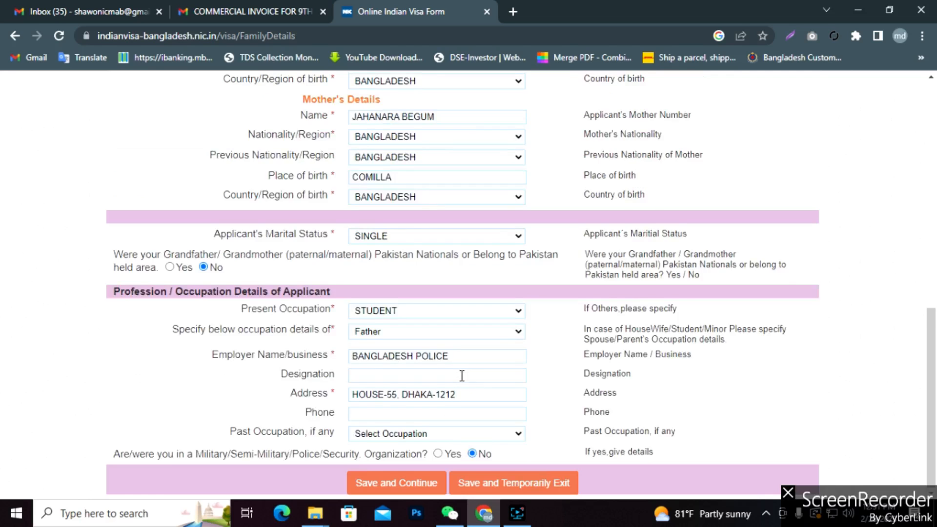
{"action": "scroll", "coordinate": [461, 376], "scroll_direction": "up", "scroll_amount": 4}
{"action": "scroll", "coordinate": [462, 378], "scroll_direction": "down", "scroll_amount": 3}
{"action": "scroll", "coordinate": [460, 376], "scroll_direction": "down", "scroll_amount": 1}
{"action": "left_click", "coordinate": [513, 332]}
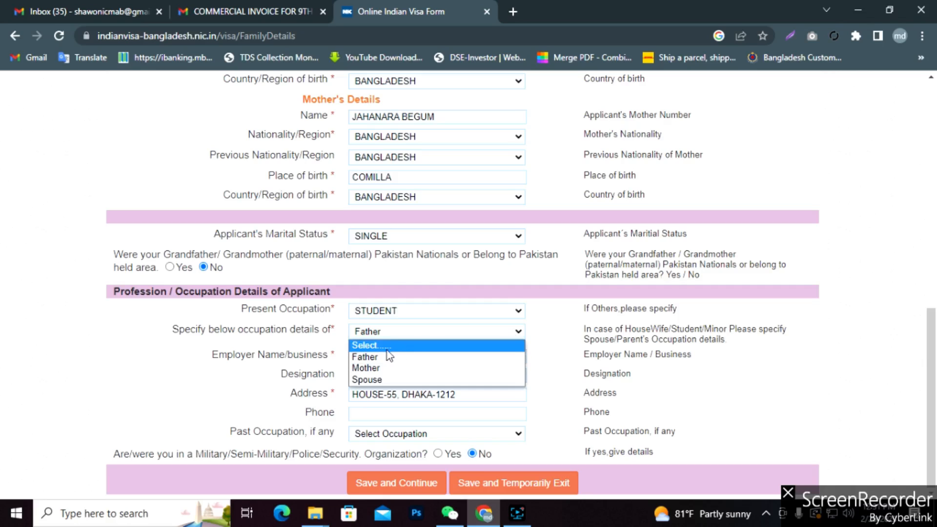
{"action": "left_click", "coordinate": [526, 337]}
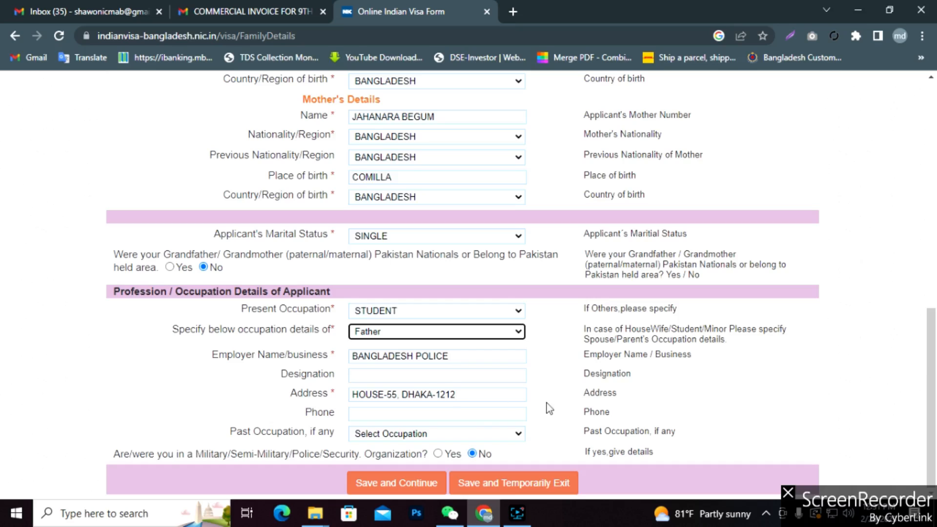
{"action": "left_click", "coordinate": [507, 337]}
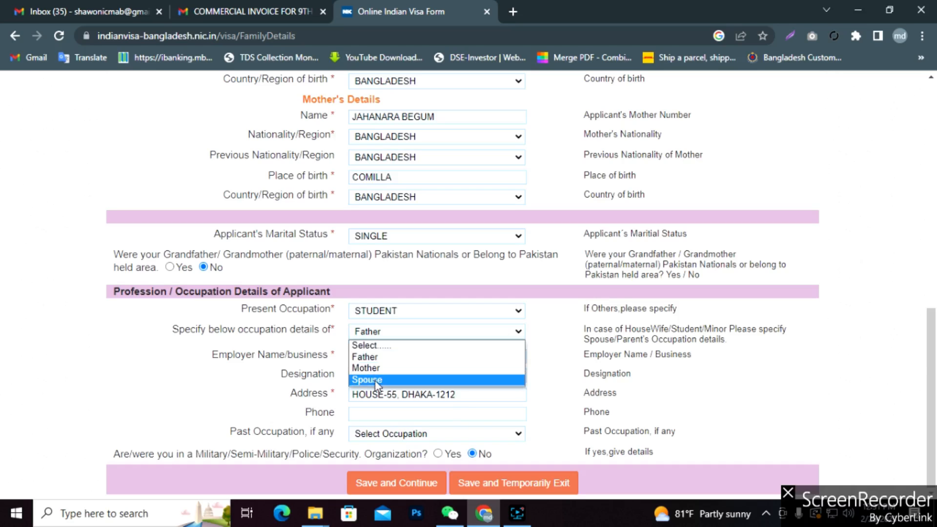
{"action": "left_click", "coordinate": [265, 380]}
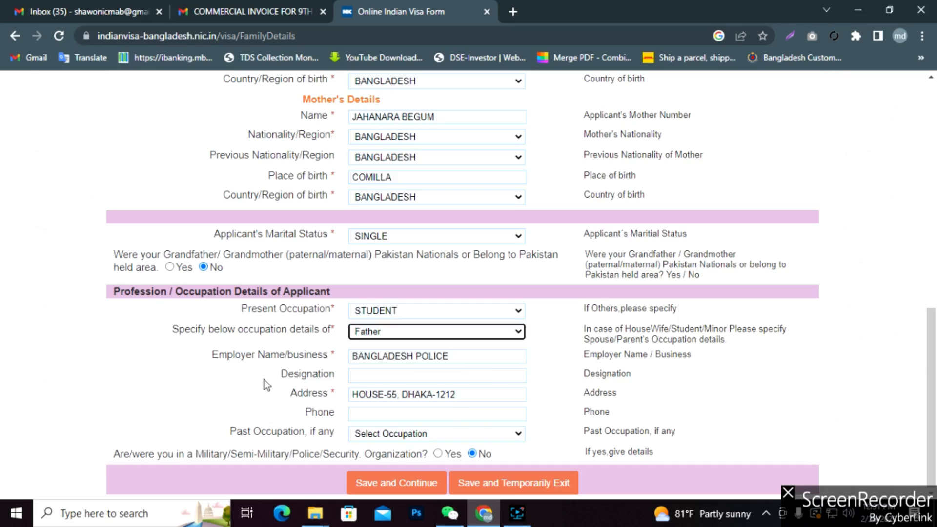
{"action": "left_click", "coordinate": [555, 378]}
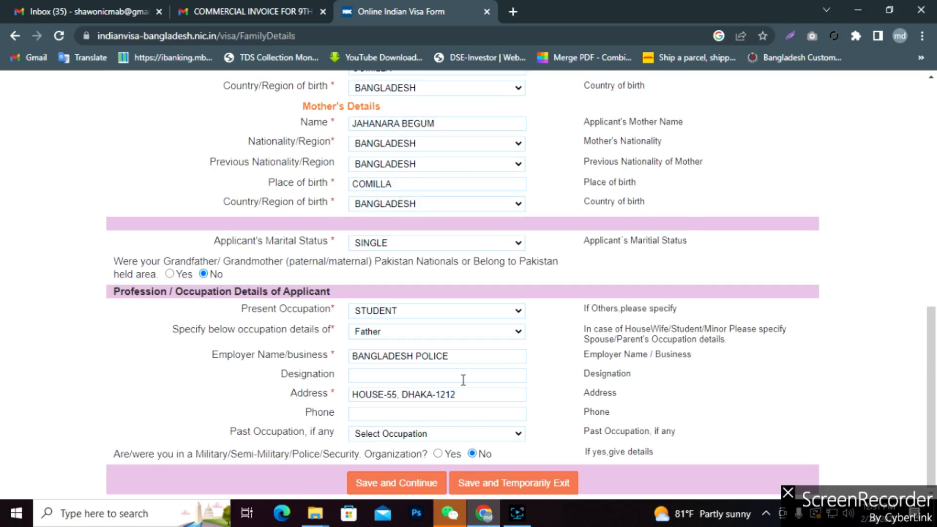
Enter the applicant's phone number and save the Family Details Form with Save and Continue.
{"action": "scroll", "coordinate": [443, 385], "scroll_direction": "up", "scroll_amount": 10}
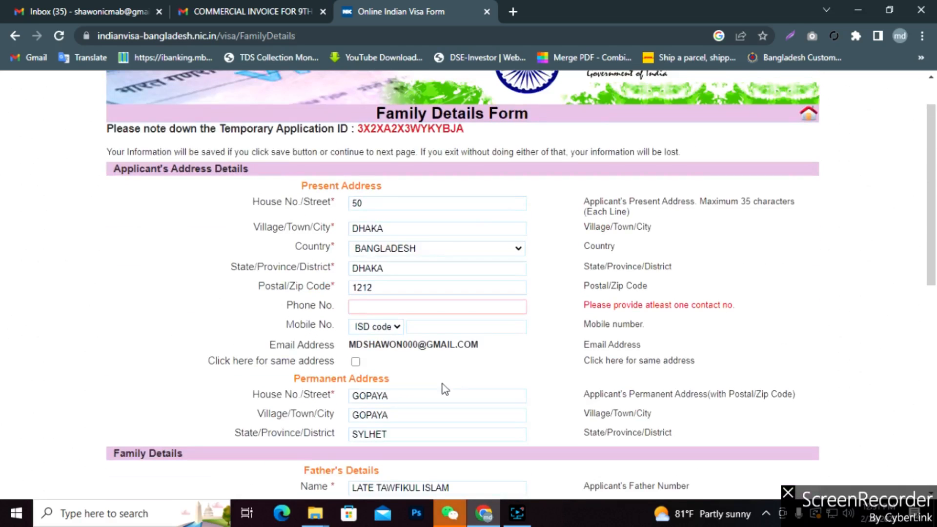
{"action": "left_click", "coordinate": [401, 305]}
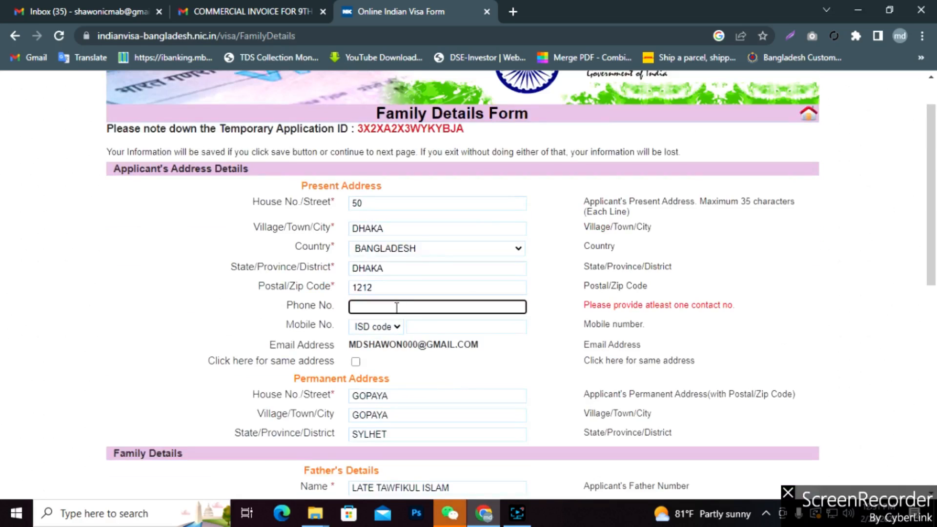
{"action": "scroll", "coordinate": [445, 330], "scroll_direction": "down", "scroll_amount": 4}
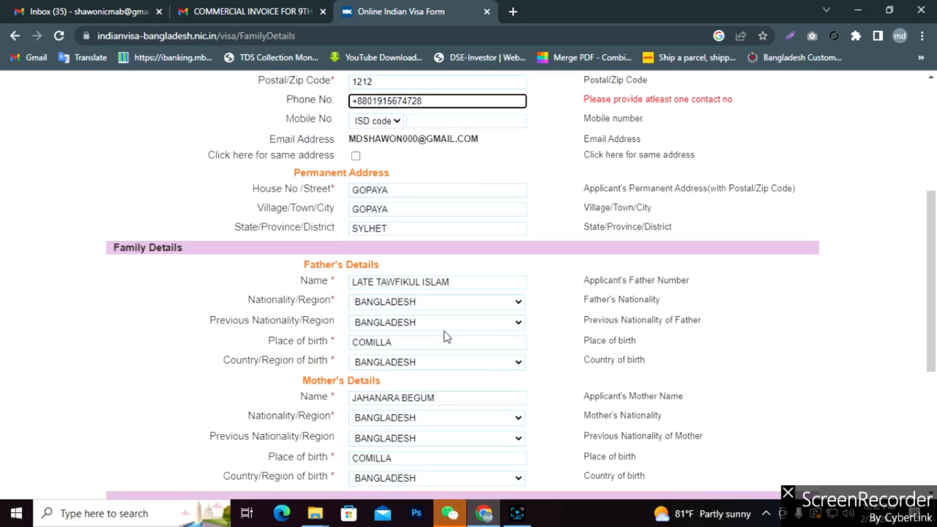
{"action": "scroll", "coordinate": [446, 334], "scroll_direction": "down", "scroll_amount": 3}
{"action": "scroll", "coordinate": [445, 336], "scroll_direction": "down", "scroll_amount": 3}
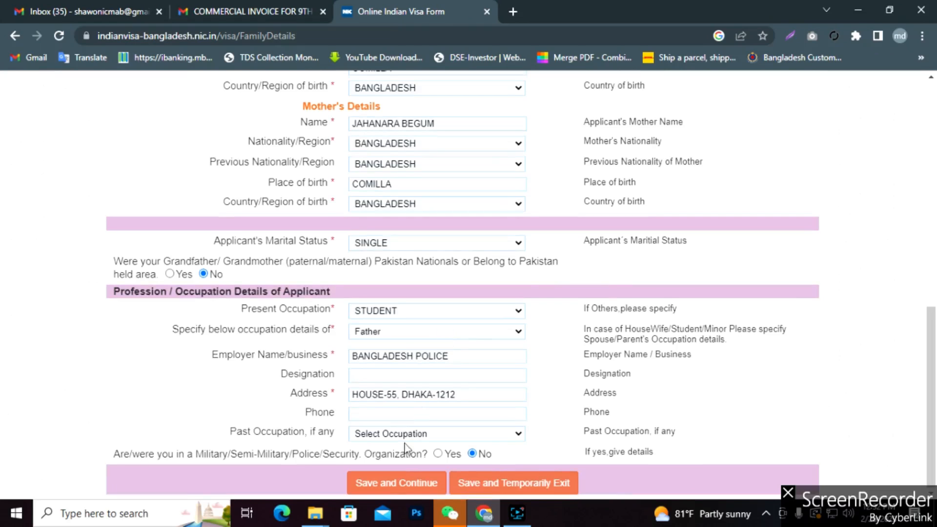
{"action": "left_click", "coordinate": [391, 493]}
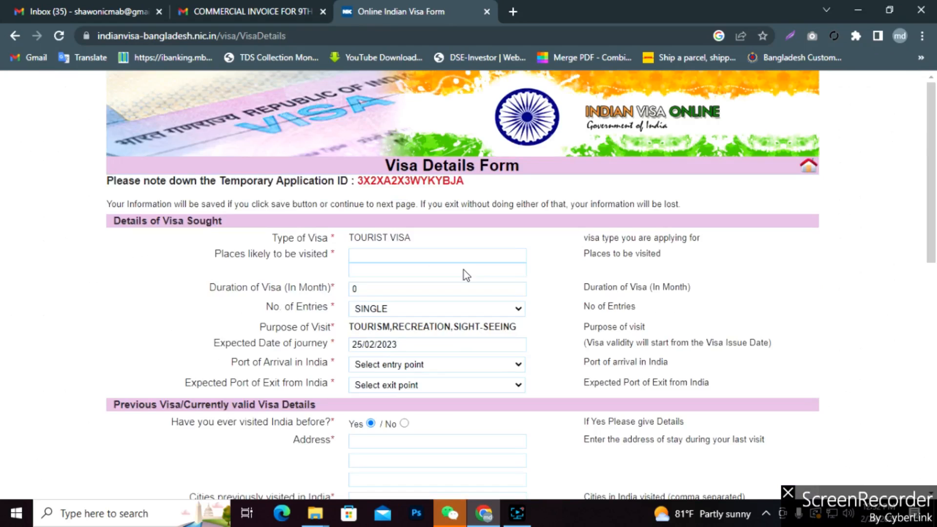
Enter Channai as the place likely to be visited, then bring up the WeChat chat.
{"action": "left_click", "coordinate": [392, 255]}
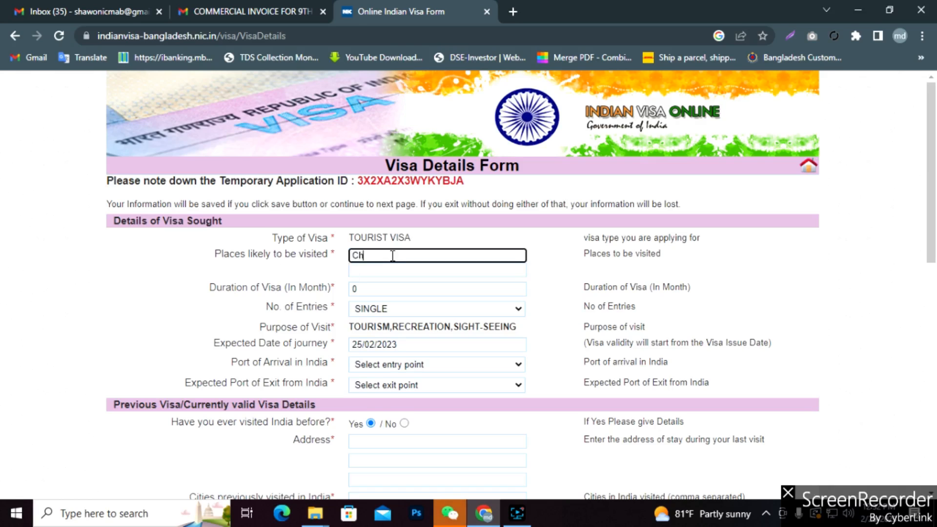
{"action": "type", "text": "Channai"}
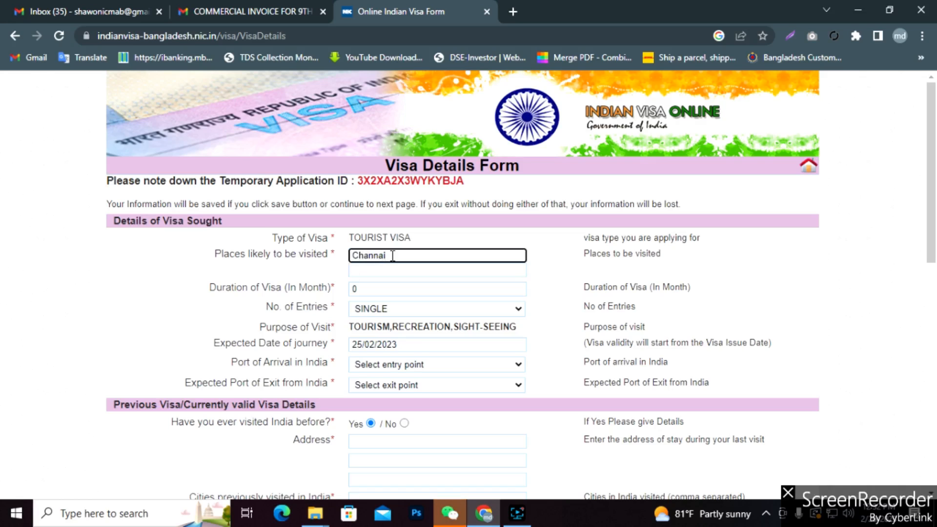
{"action": "left_click", "coordinate": [450, 512]}
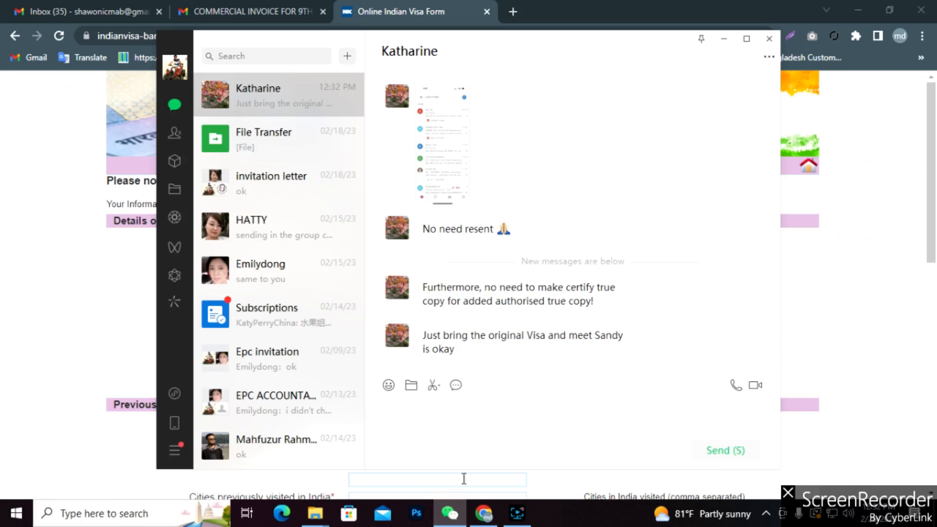
Minimise WeChat to get back to the Visa Details Form.
{"action": "left_click", "coordinate": [727, 42]}
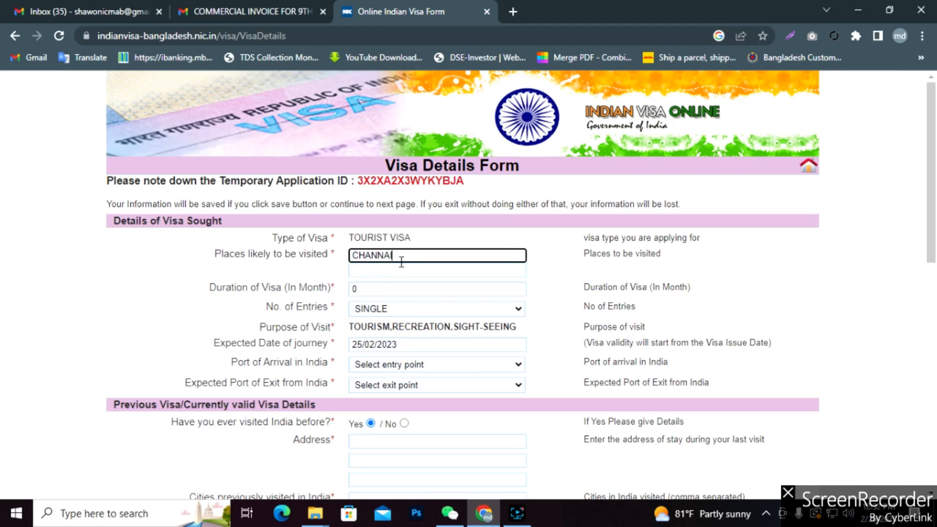
Add a comma after CHANNAI and enter a first visa duration value.
{"action": "type", "text": ","}
{"action": "left_click", "coordinate": [382, 268]}
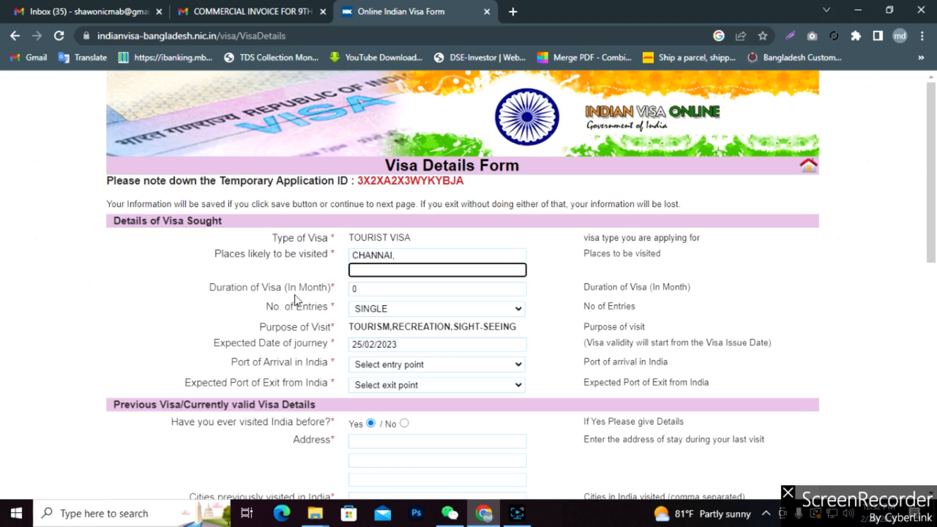
{"action": "left_click", "coordinate": [385, 290]}
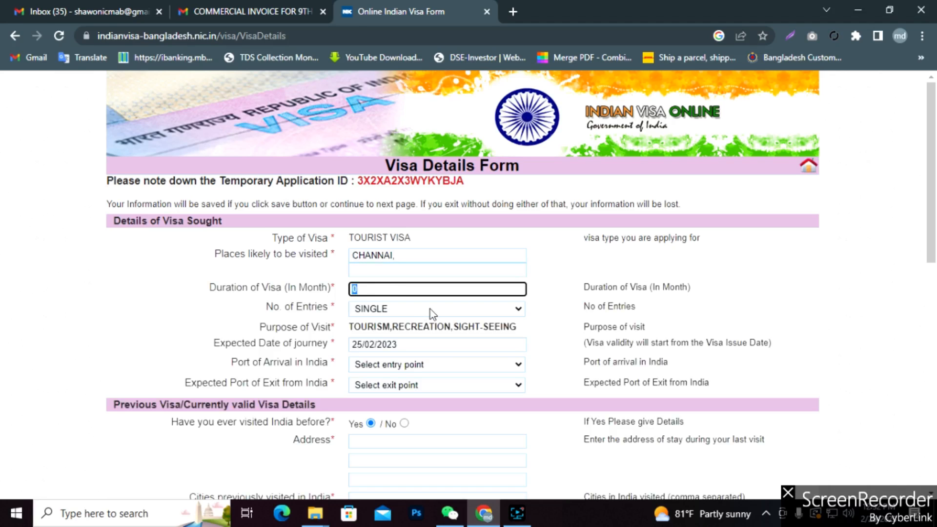
{"action": "type", "text": "6"}
{"action": "key", "text": "BackSpace"}
{"action": "type", "text": "3"}
Set number of entries to DOUBLE and correct the visa duration to 2 months.
{"action": "left_click", "coordinate": [421, 311]}
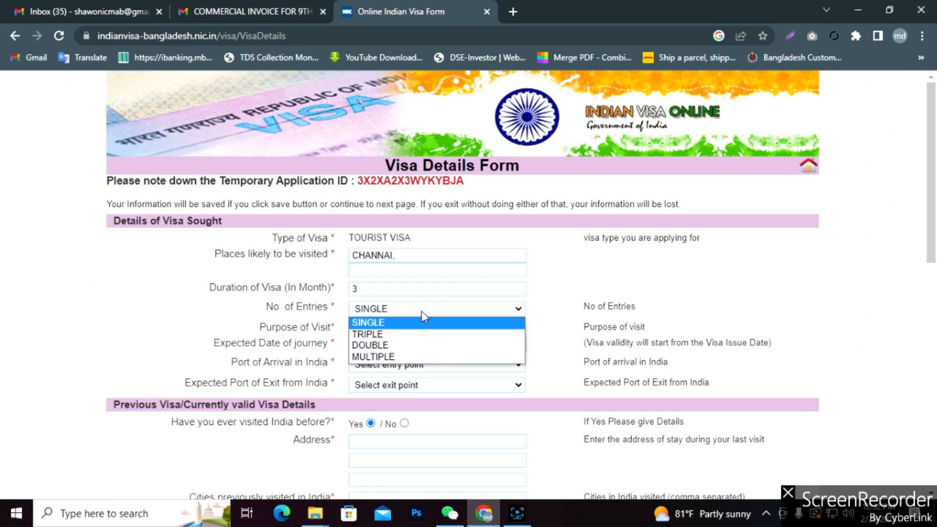
{"action": "left_click", "coordinate": [374, 335]}
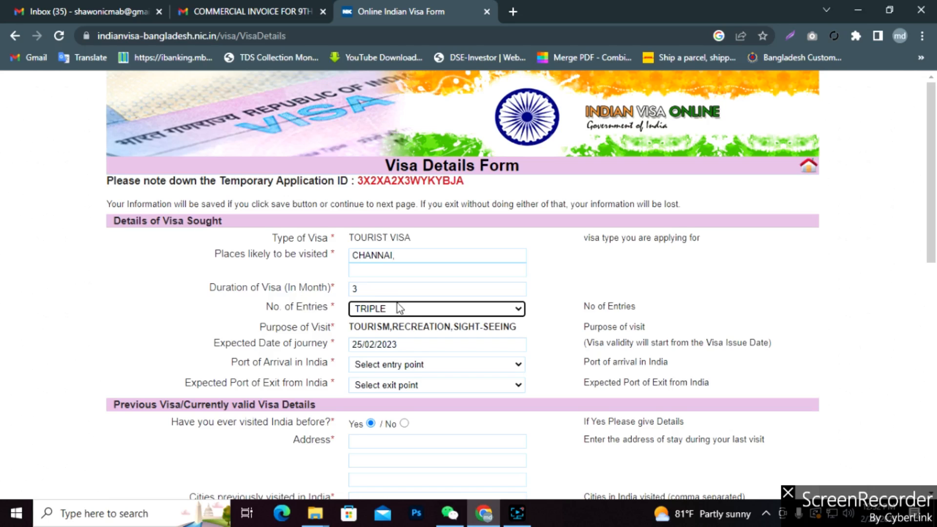
{"action": "scroll", "coordinate": [403, 310], "scroll_direction": "down", "scroll_amount": 1}
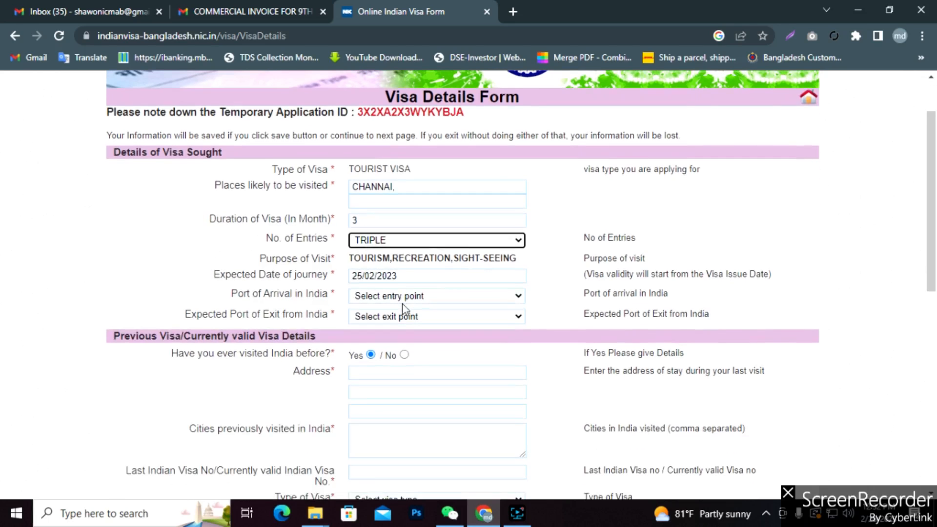
{"action": "left_click", "coordinate": [366, 221]}
{"action": "left_click_drag", "start_coordinate": [366, 221], "coordinate": [345, 227]}
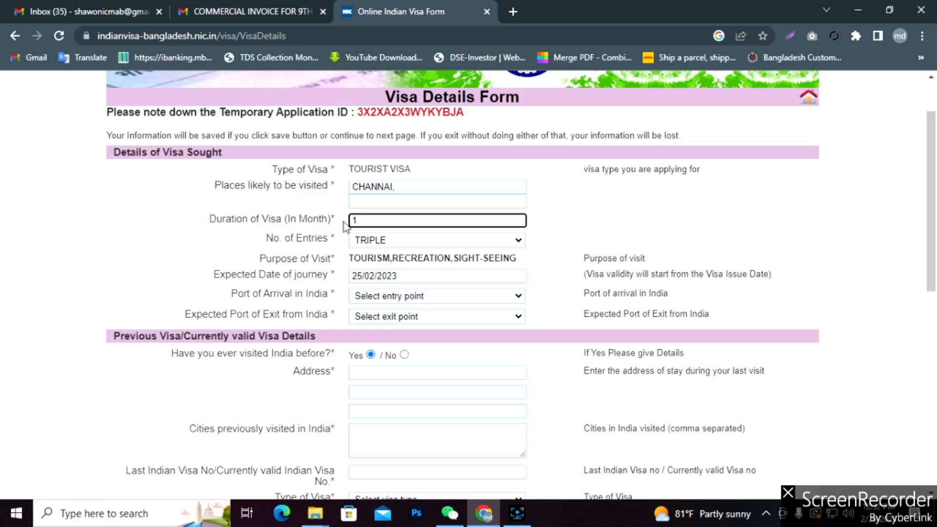
{"action": "left_click", "coordinate": [408, 240]}
{"action": "left_click", "coordinate": [377, 271]}
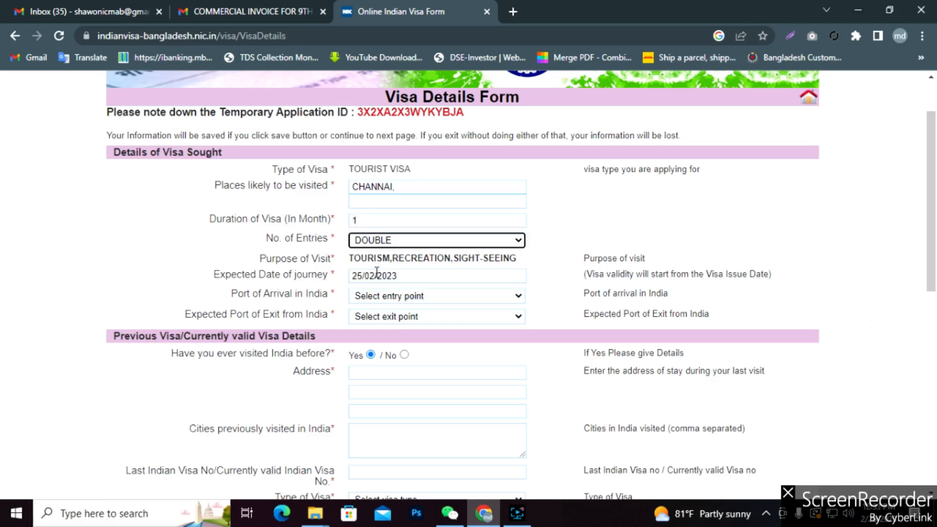
{"action": "left_click_drag", "start_coordinate": [362, 220], "coordinate": [350, 221]}
{"action": "type", "text": "2"}
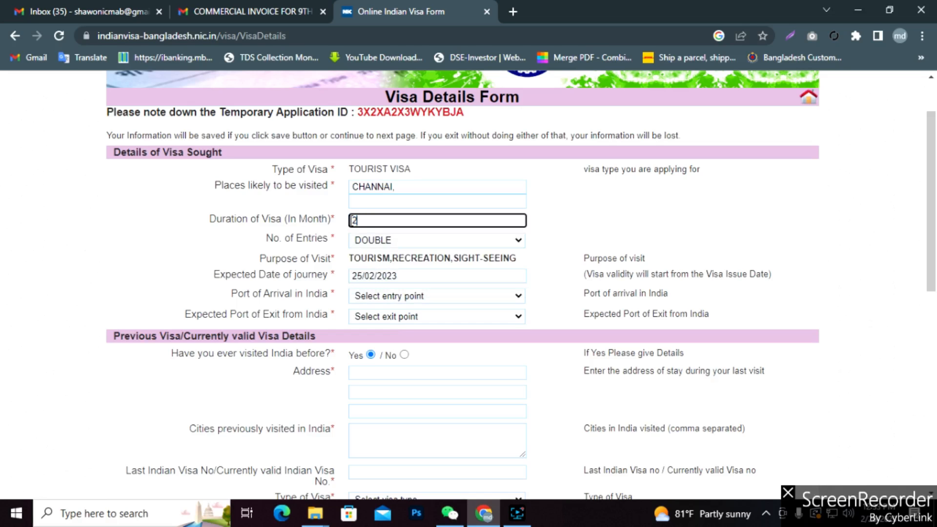
{"action": "left_click", "coordinate": [549, 259]}
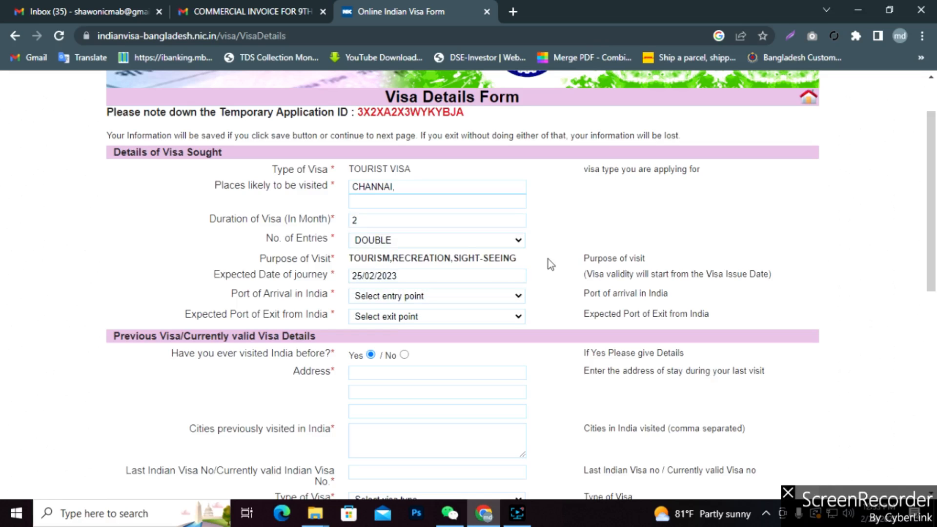
{"action": "scroll", "coordinate": [382, 256], "scroll_direction": "down", "scroll_amount": 1}
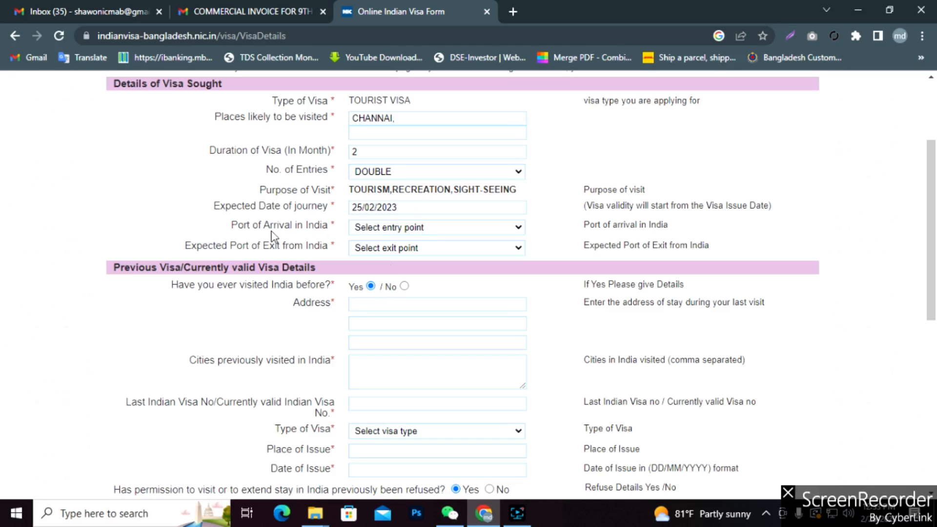
Set the port of arrival to BY ROAD AGARTALA after first picking BY AIR.
{"action": "left_click", "coordinate": [517, 229]}
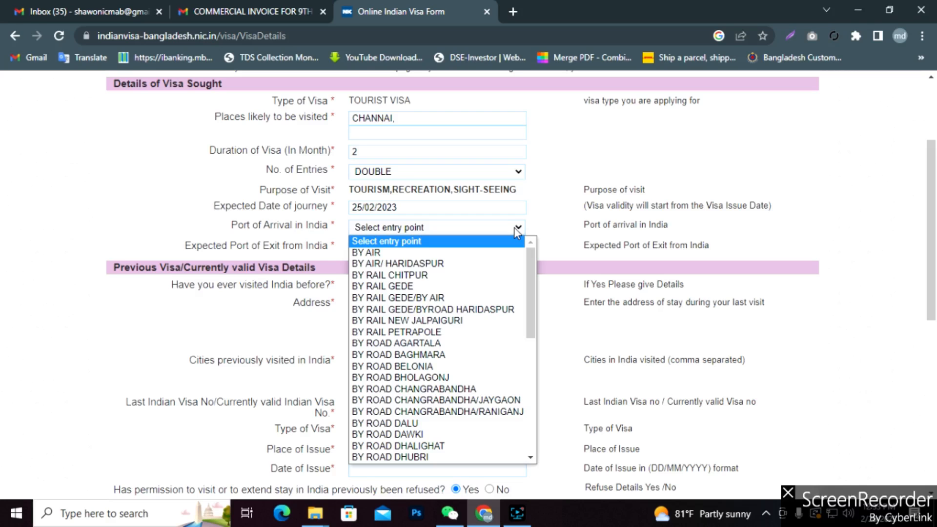
{"action": "scroll", "coordinate": [418, 423], "scroll_direction": "down", "scroll_amount": 5}
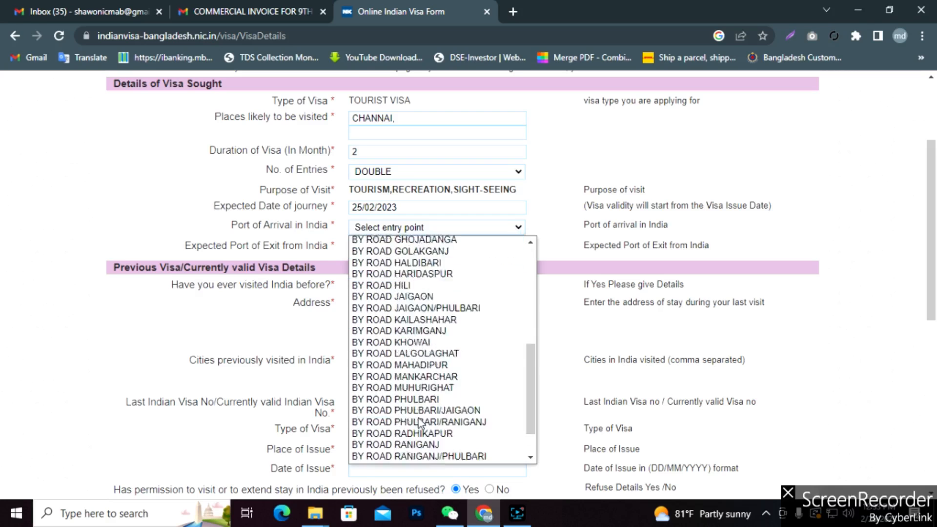
{"action": "scroll", "coordinate": [419, 415], "scroll_direction": "up", "scroll_amount": 6}
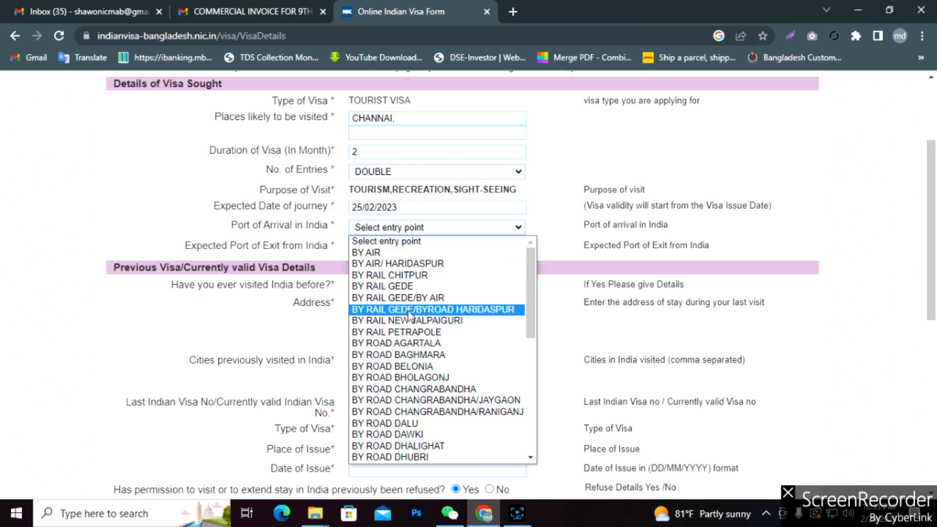
{"action": "scroll", "coordinate": [430, 410], "scroll_direction": "down", "scroll_amount": 6}
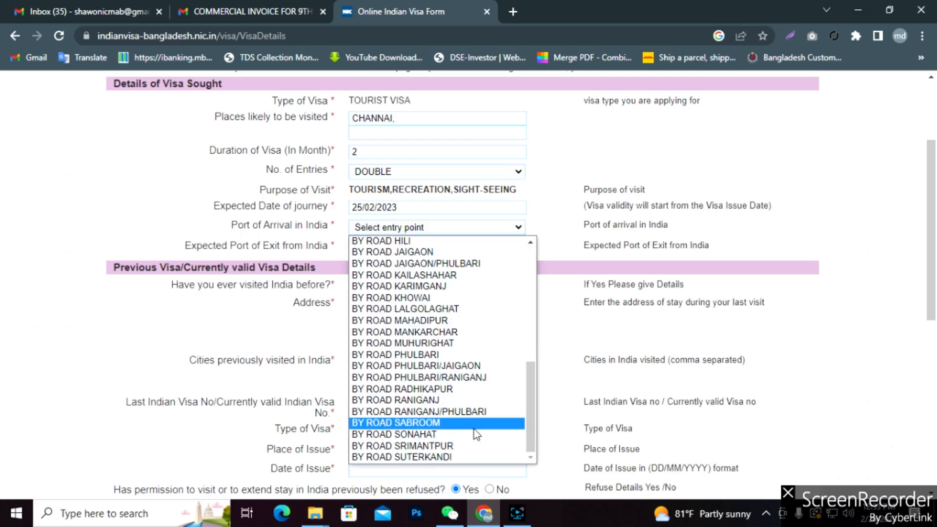
{"action": "scroll", "coordinate": [442, 412], "scroll_direction": "up", "scroll_amount": 6}
{"action": "left_click", "coordinate": [391, 252]}
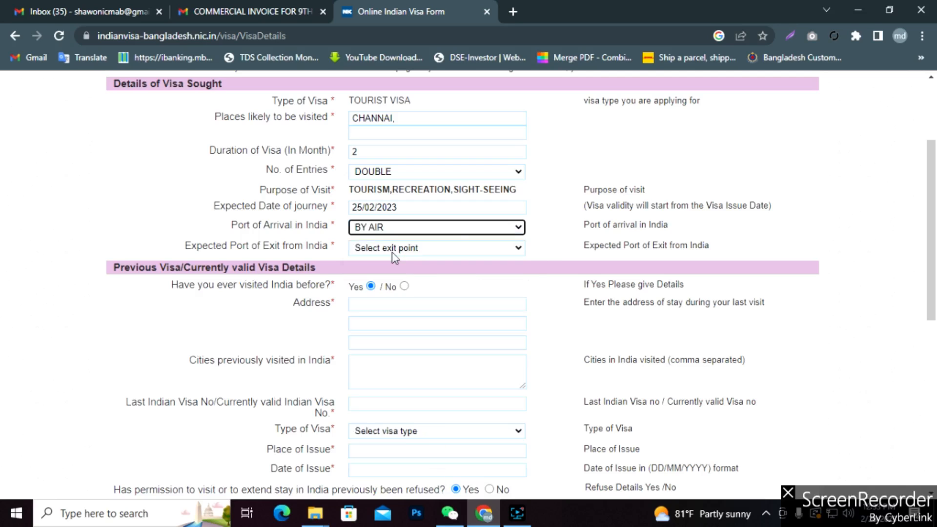
{"action": "left_click", "coordinate": [514, 231]}
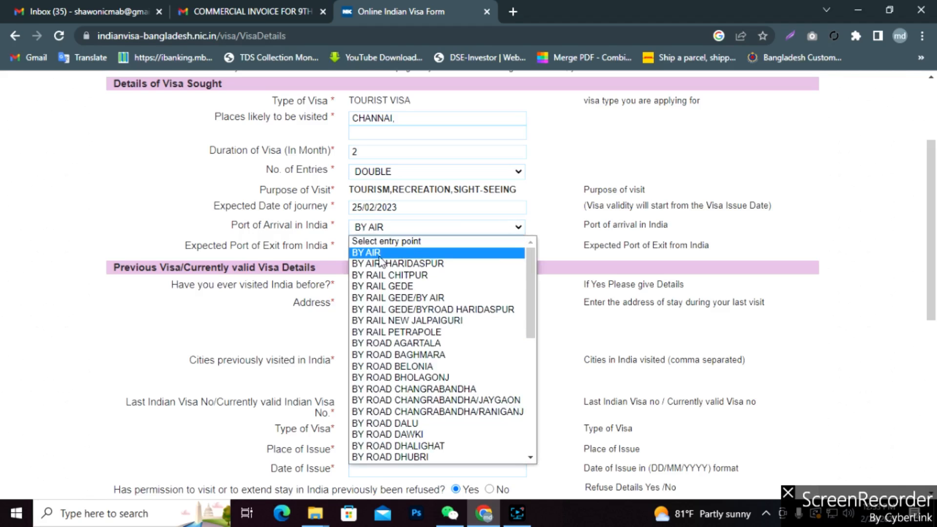
{"action": "scroll", "coordinate": [386, 390], "scroll_direction": "down", "scroll_amount": 6}
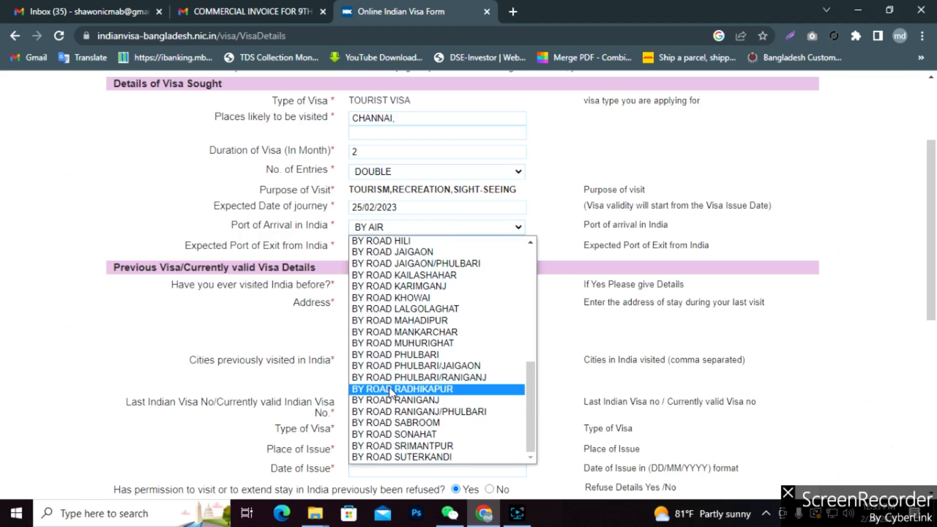
{"action": "scroll", "coordinate": [390, 393], "scroll_direction": "up", "scroll_amount": 6}
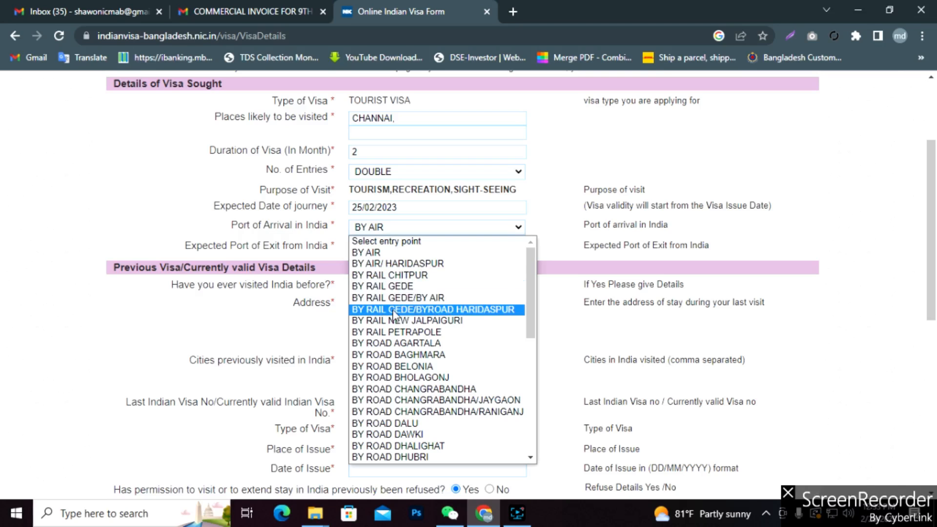
{"action": "scroll", "coordinate": [409, 308], "scroll_direction": "down", "scroll_amount": 3}
{"action": "scroll", "coordinate": [409, 308], "scroll_direction": "up", "scroll_amount": 3}
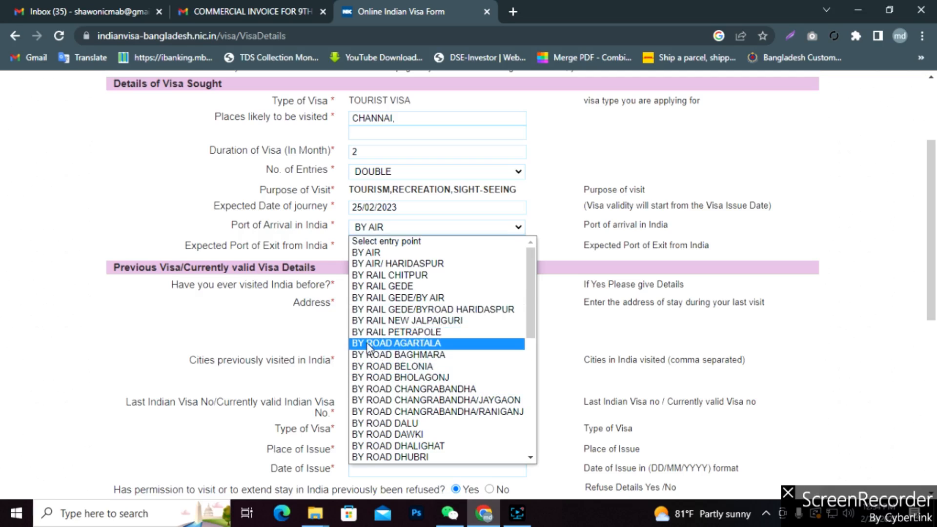
{"action": "left_click", "coordinate": [406, 343]}
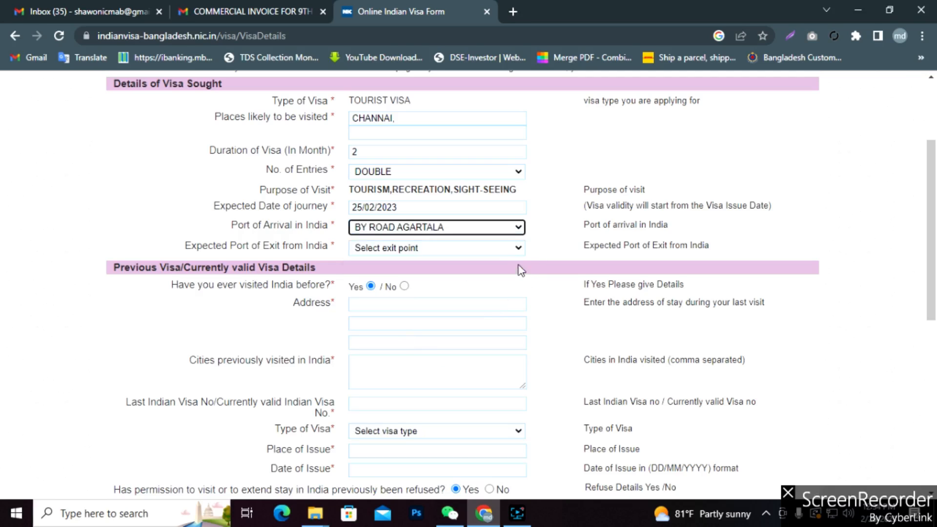
Choose BY AIR as the expected port of exit, keeping arrival at BY ROAD AGARTALA.
{"action": "left_click", "coordinate": [516, 250]}
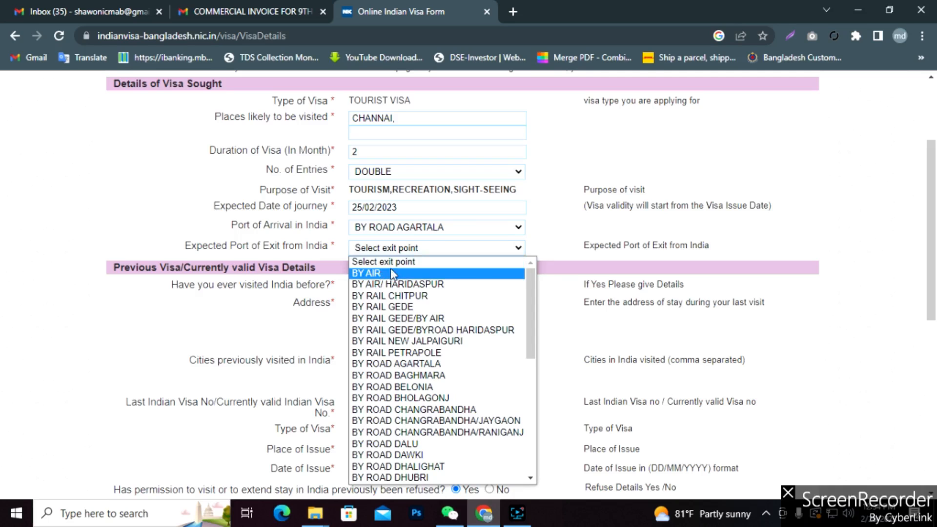
{"action": "left_click", "coordinate": [517, 228]}
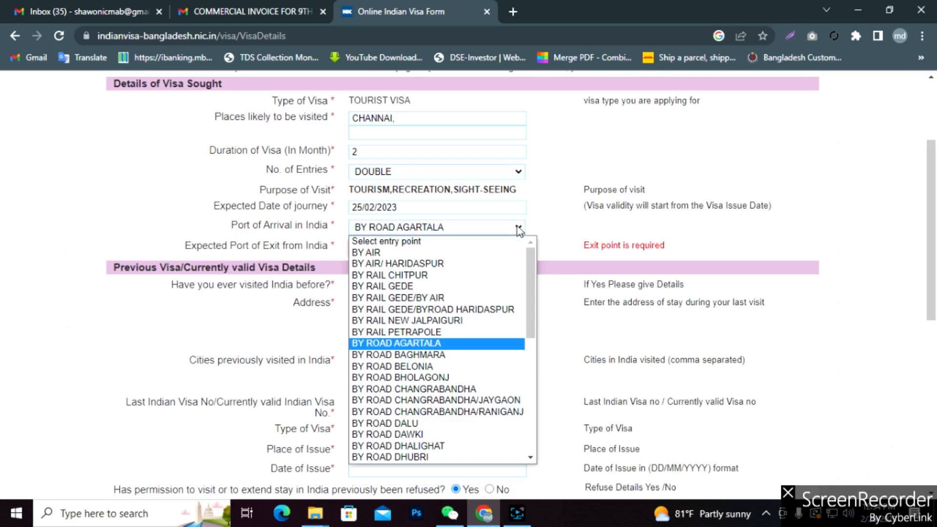
{"action": "left_click", "coordinate": [381, 343]}
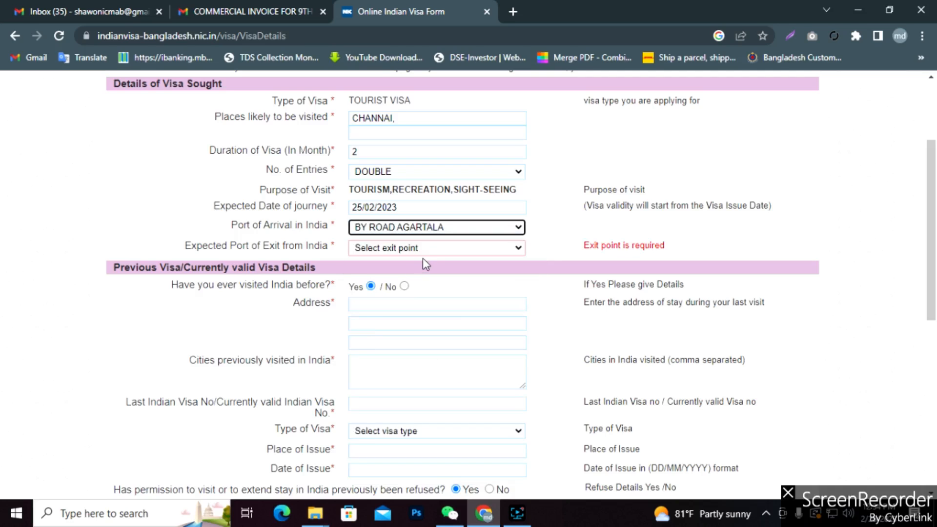
{"action": "left_click", "coordinate": [519, 250]}
{"action": "left_click", "coordinate": [387, 274]}
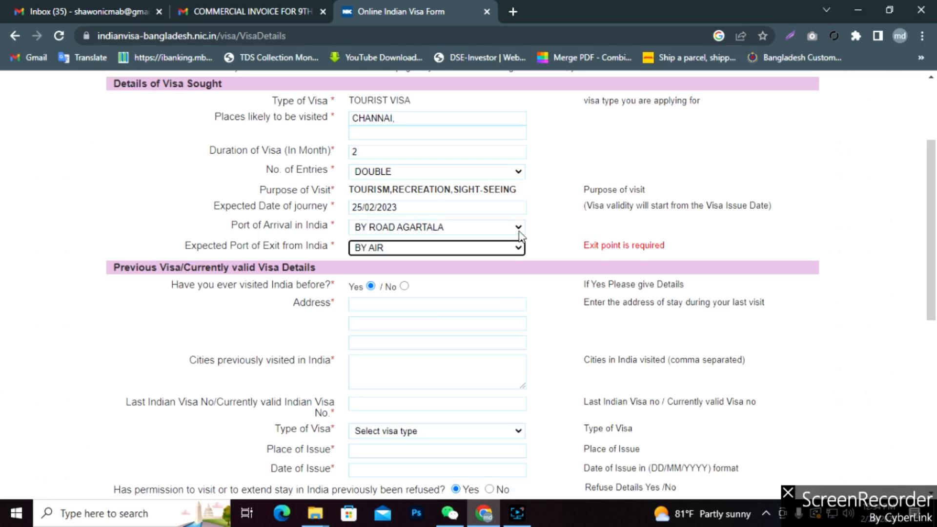
Clear the missing exit-point warning so the port of exit reads BY AIR.
{"action": "left_click", "coordinate": [546, 250]}
{"action": "scroll", "coordinate": [544, 258], "scroll_direction": "down", "scroll_amount": 1}
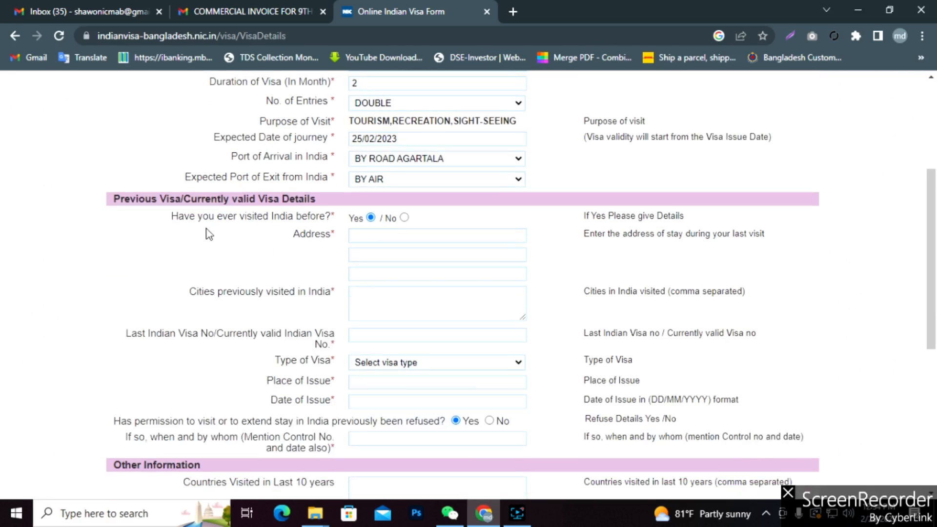
Answer No to having visited India before and fill in the countries-visited box.
{"action": "left_click", "coordinate": [404, 218]}
{"action": "left_click", "coordinate": [371, 218]}
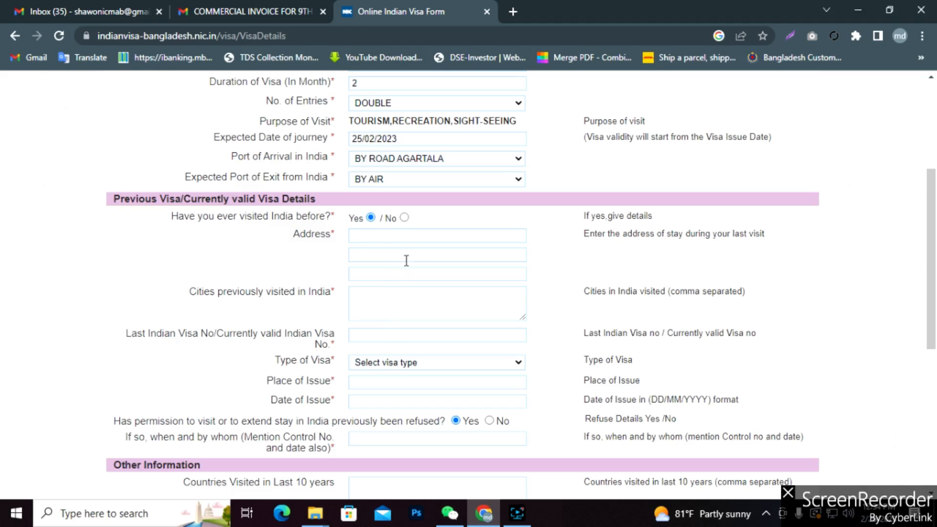
{"action": "left_click", "coordinate": [404, 218]}
{"action": "scroll", "coordinate": [408, 251], "scroll_direction": "down", "scroll_amount": 1}
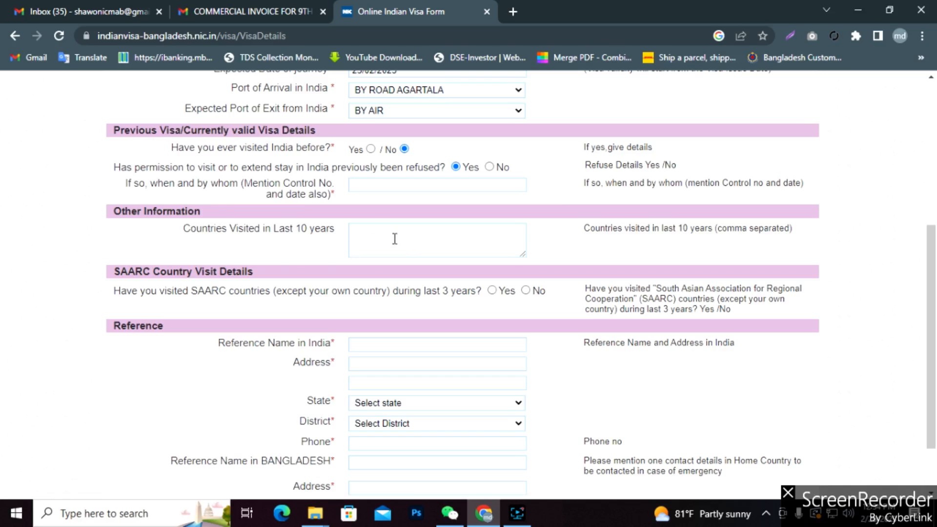
{"action": "left_click", "coordinate": [408, 233]}
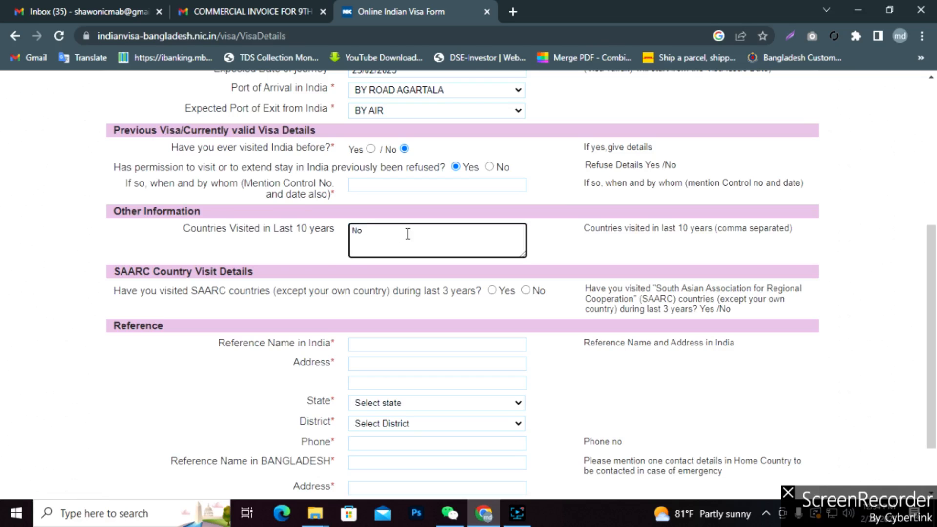
{"action": "left_click", "coordinate": [549, 239]}
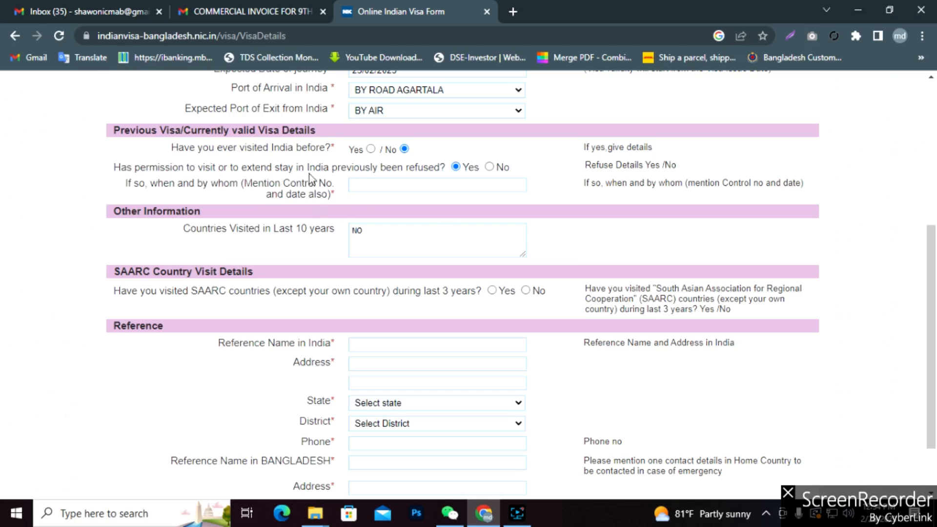
Answer No to previous visa refusal and recent SAARC visits, and empty the countries-visited box.
{"action": "left_click", "coordinate": [494, 168]}
{"action": "scroll", "coordinate": [506, 226], "scroll_direction": "down", "scroll_amount": 2}
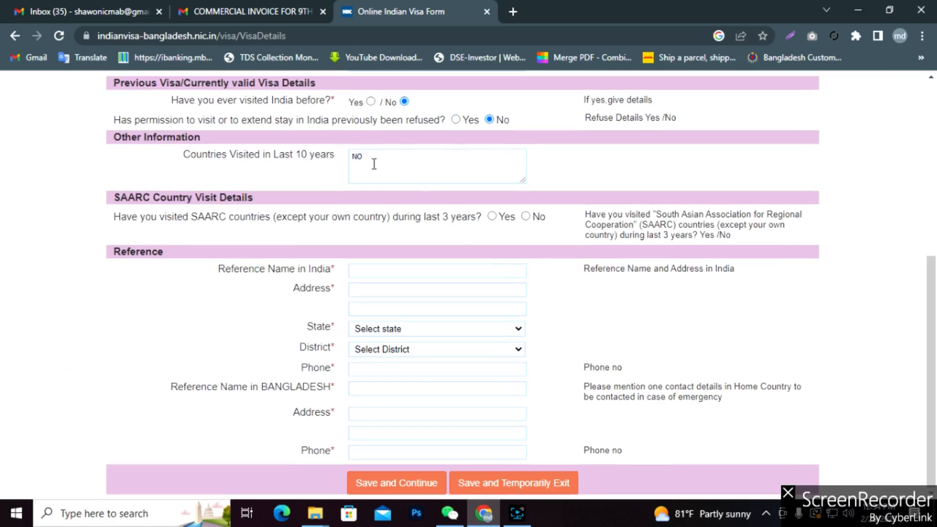
{"action": "left_click_drag", "start_coordinate": [375, 159], "coordinate": [341, 159]}
{"action": "key", "text": "BackSpace"}
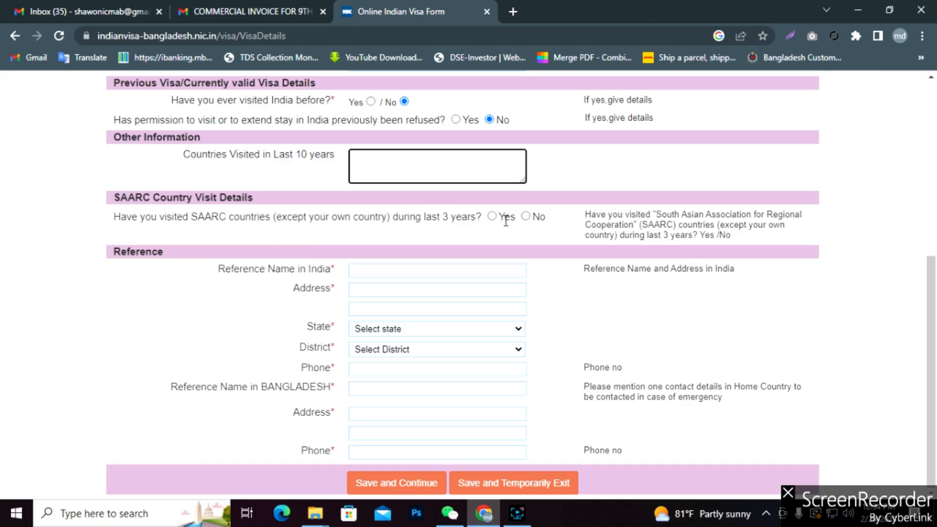
{"action": "left_click", "coordinate": [525, 216]}
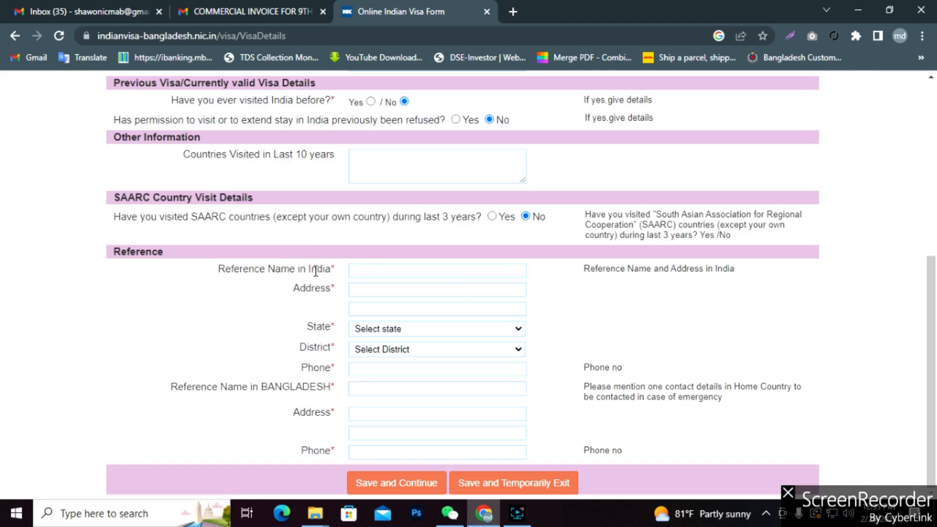
{"action": "left_click", "coordinate": [380, 271]}
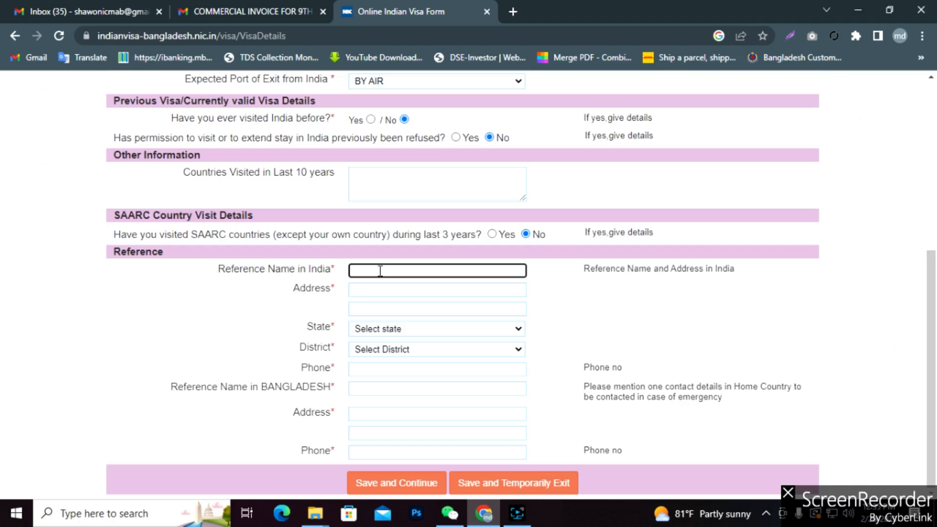
{"action": "left_click", "coordinate": [514, 8]}
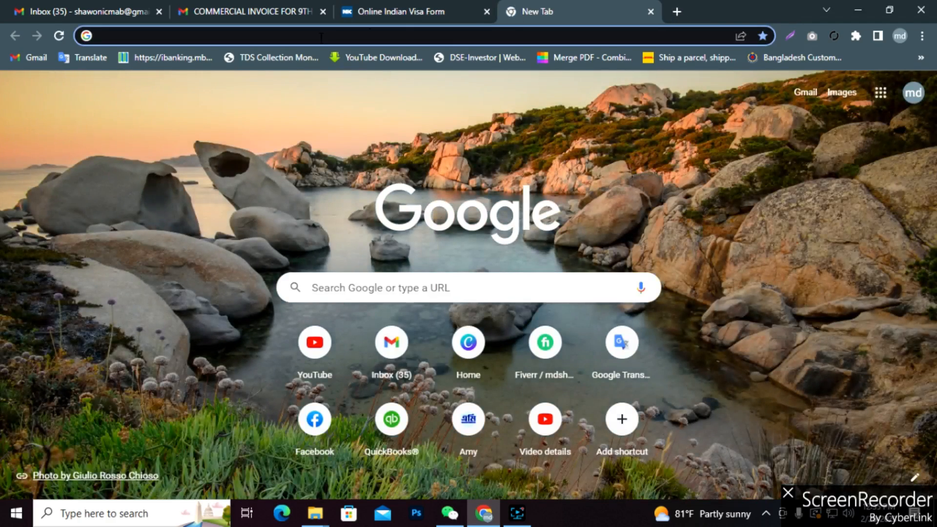
Search Google for 'hotel name in india', correcting the typo in the query.
{"action": "type", "text": "ho"}
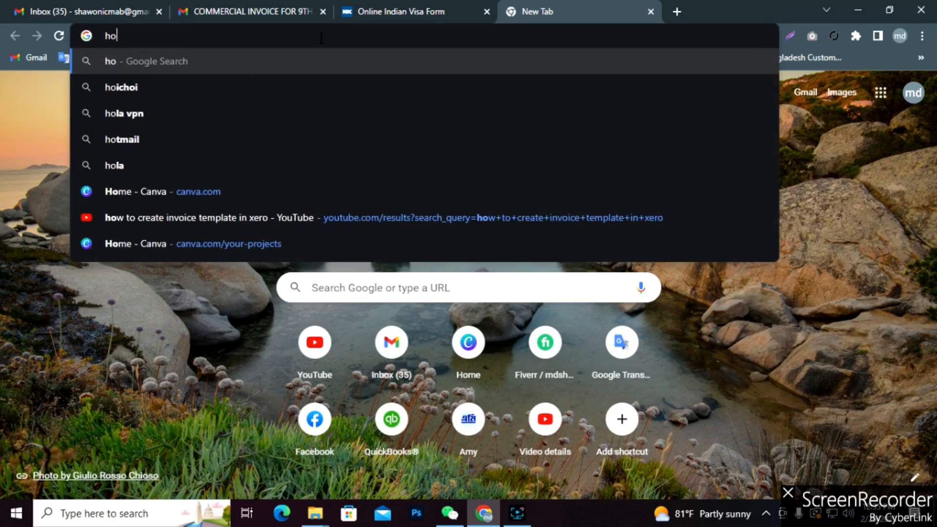
{"action": "type", "text": "tel nam"}
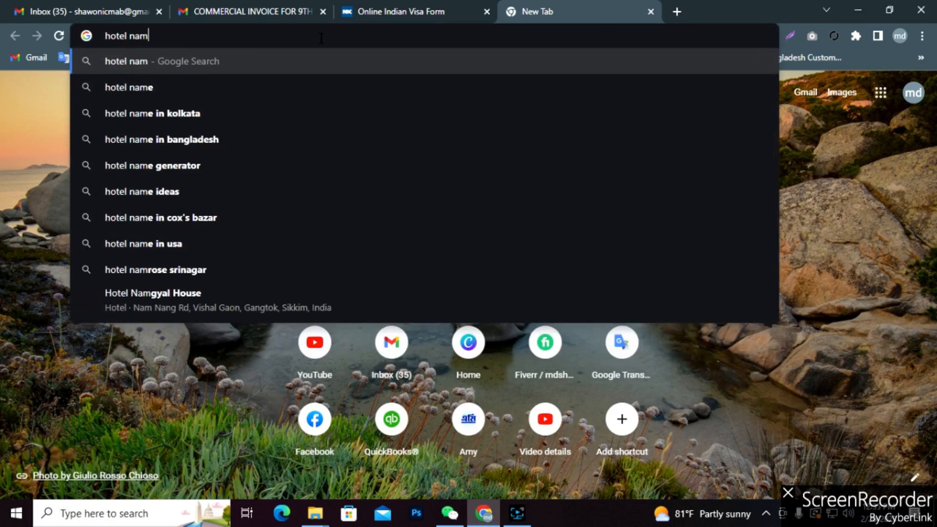
{"action": "type", "text": " in india"}
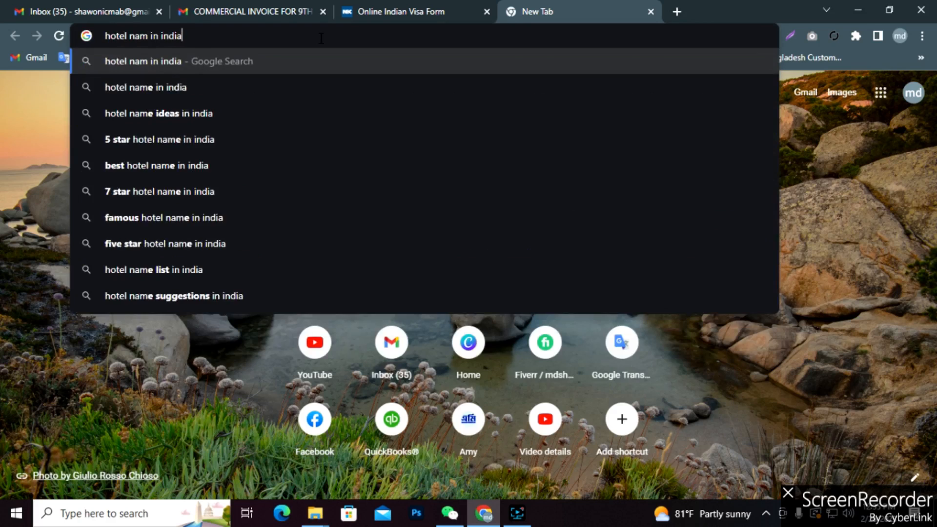
{"action": "key", "text": "Return"}
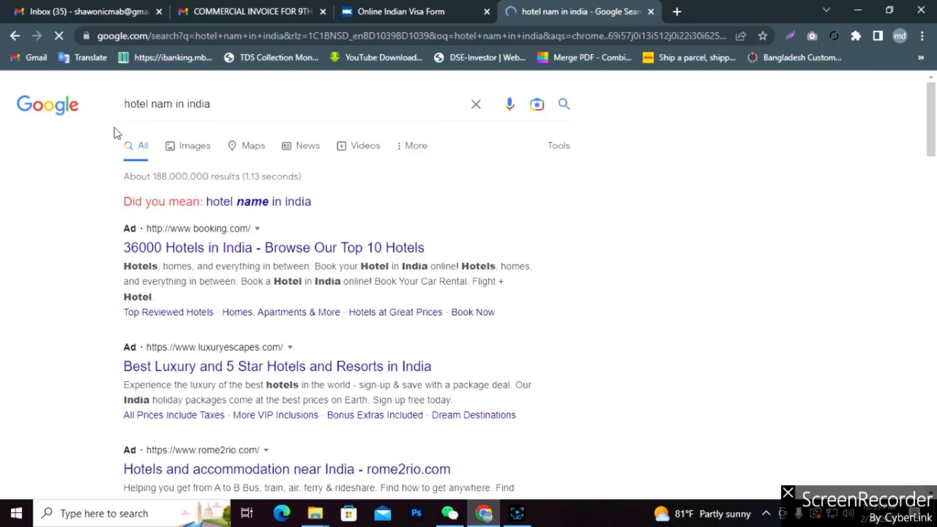
{"action": "left_click", "coordinate": [172, 104]}
{"action": "type", "text": "e"}
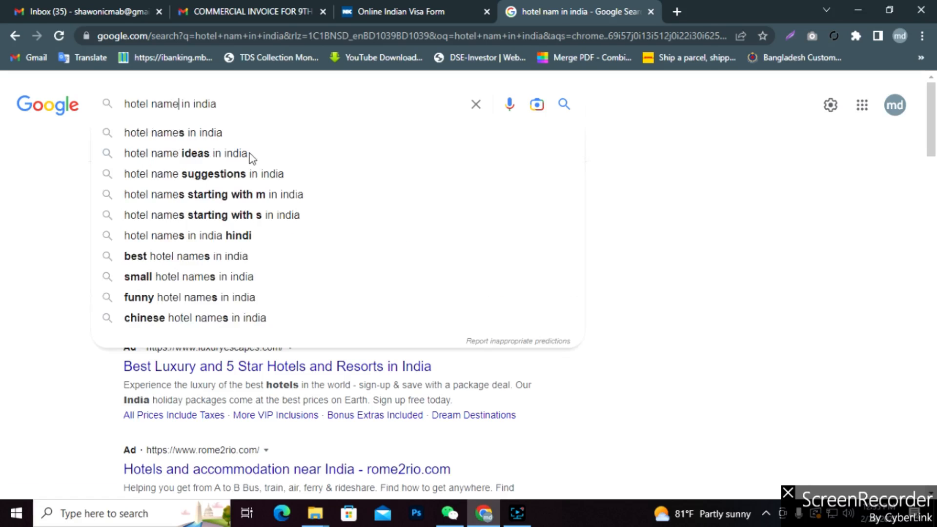
{"action": "key", "text": "Return"}
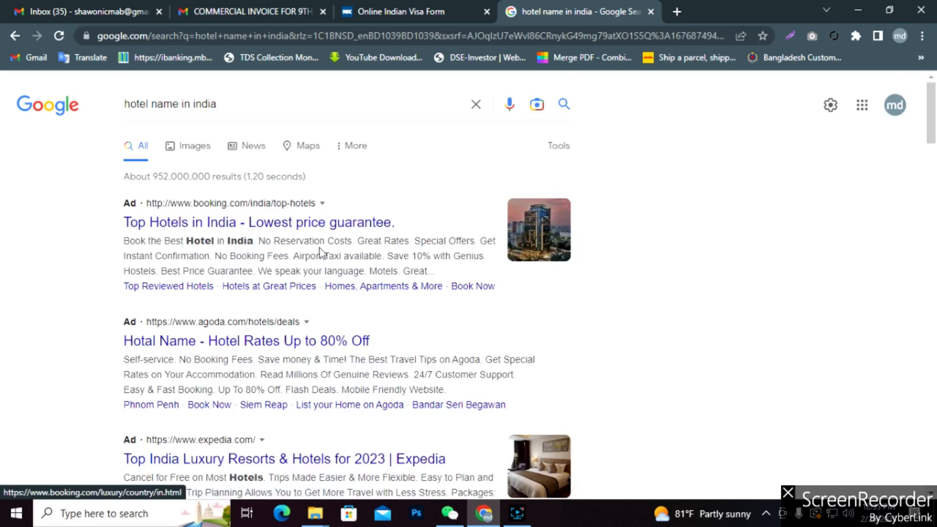
{"action": "scroll", "coordinate": [322, 263], "scroll_direction": "down", "scroll_amount": 9}
{"action": "scroll", "coordinate": [229, 177], "scroll_direction": "up", "scroll_amount": 1}
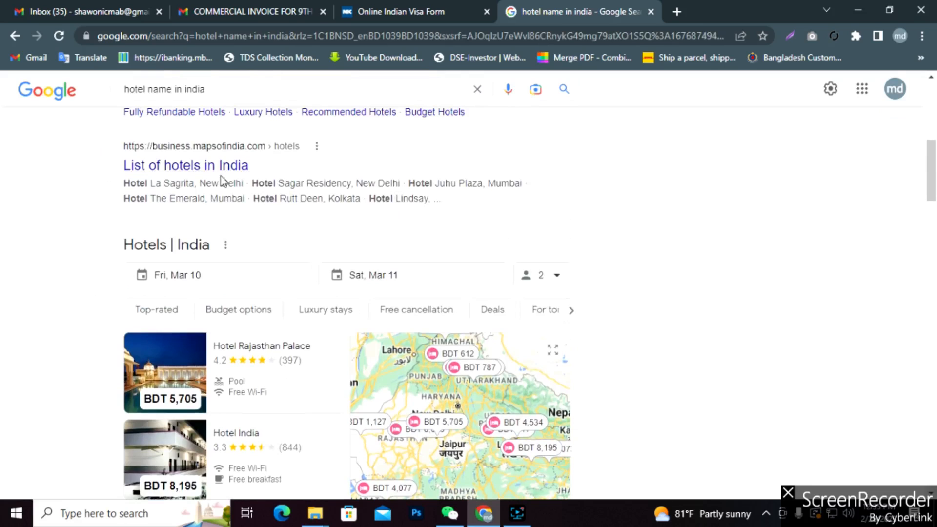
Open the 'List of hotels in India' result in a new tab and browse it.
{"action": "right_click", "coordinate": [219, 175]}
{"action": "left_click", "coordinate": [254, 180]}
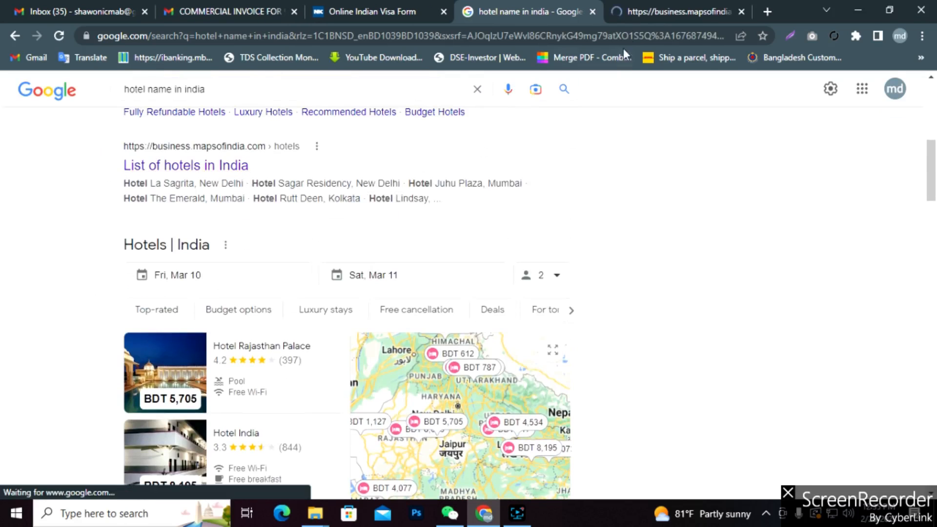
{"action": "left_click", "coordinate": [643, 10]}
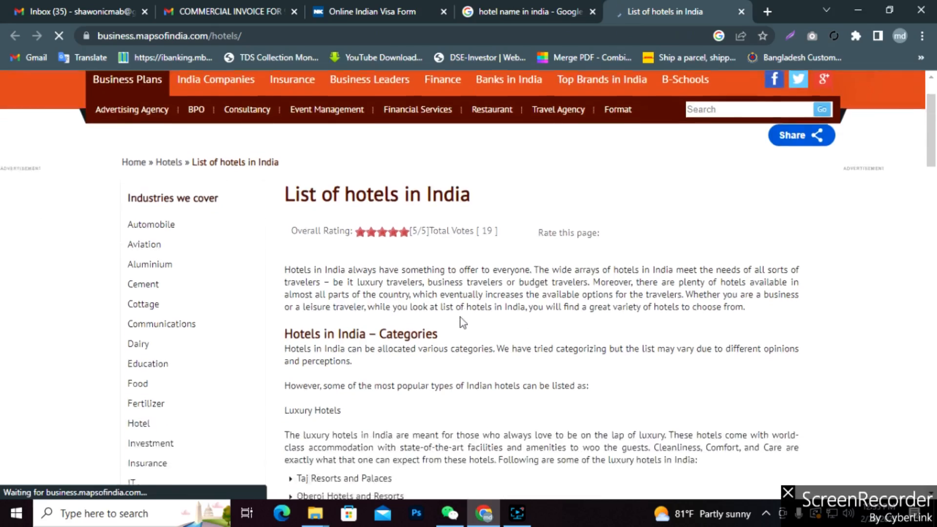
{"action": "scroll", "coordinate": [461, 317], "scroll_direction": "down", "scroll_amount": 5}
{"action": "scroll", "coordinate": [461, 322], "scroll_direction": "down", "scroll_amount": 15}
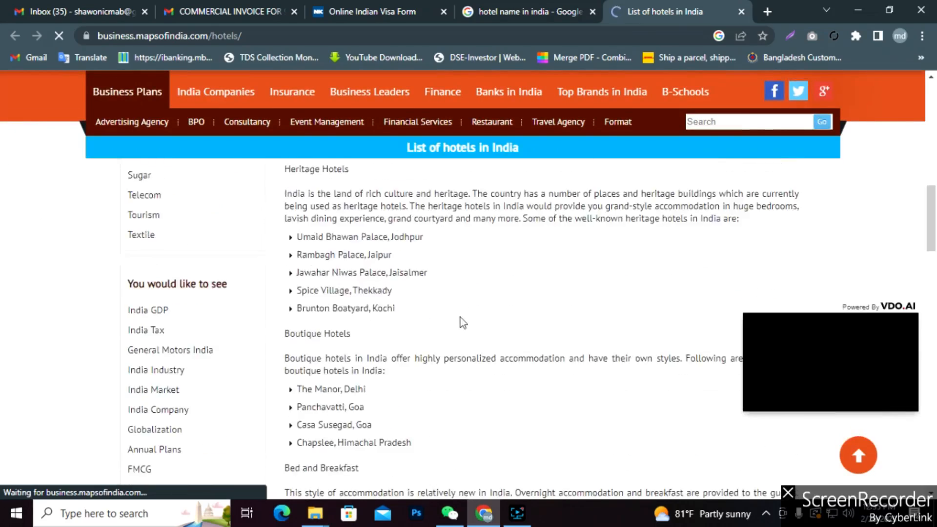
{"action": "scroll", "coordinate": [461, 319], "scroll_direction": "down", "scroll_amount": 5}
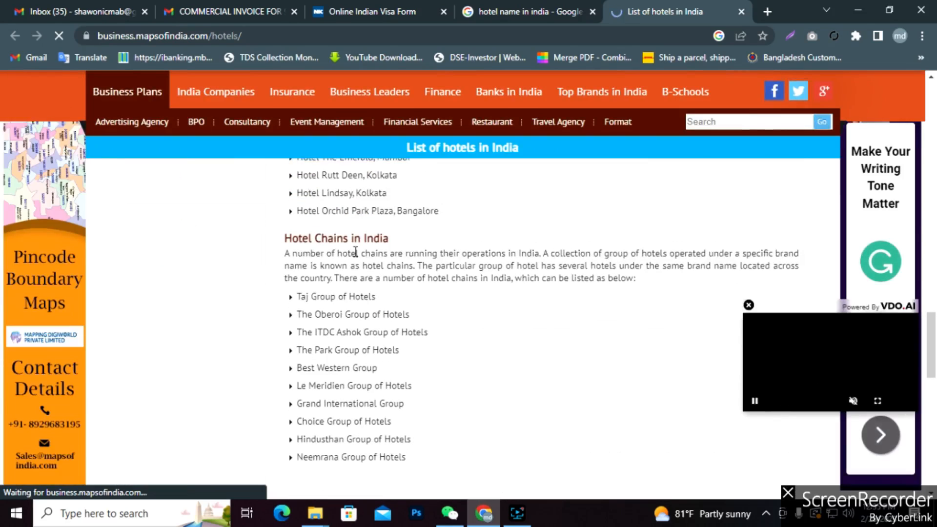
{"action": "scroll", "coordinate": [449, 271], "scroll_direction": "down", "scroll_amount": 10}
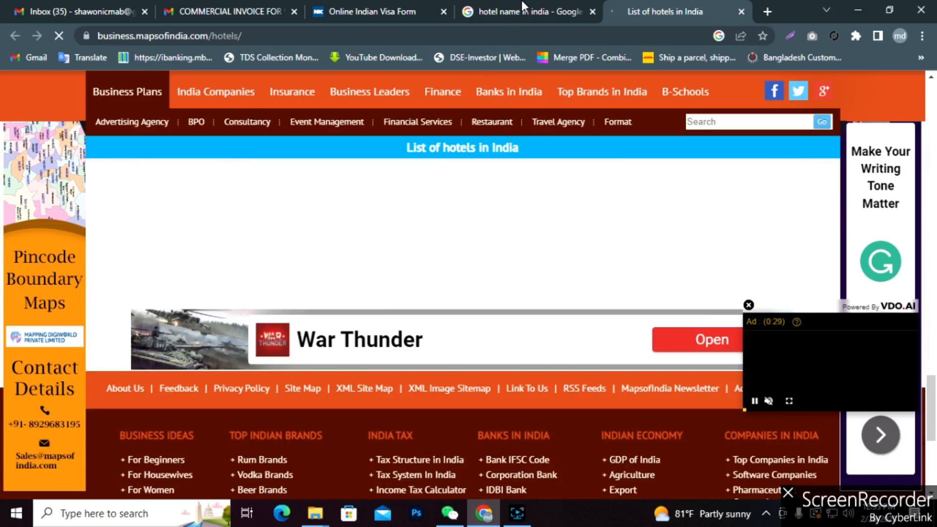
Minimize Chrome, refresh the desktop, and restore the browser.
{"action": "left_click", "coordinate": [857, 4]}
{"action": "right_click", "coordinate": [581, 83]}
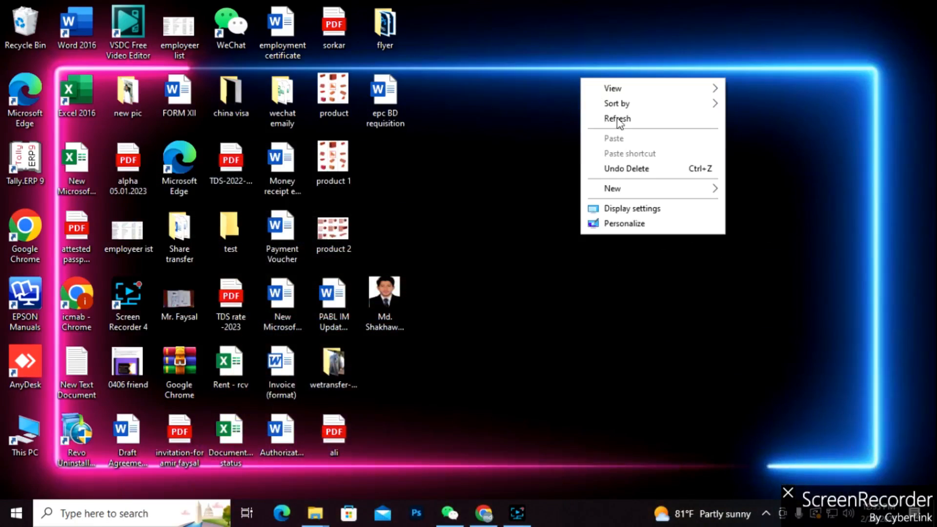
{"action": "right_click", "coordinate": [617, 111]}
{"action": "left_click", "coordinate": [645, 156]}
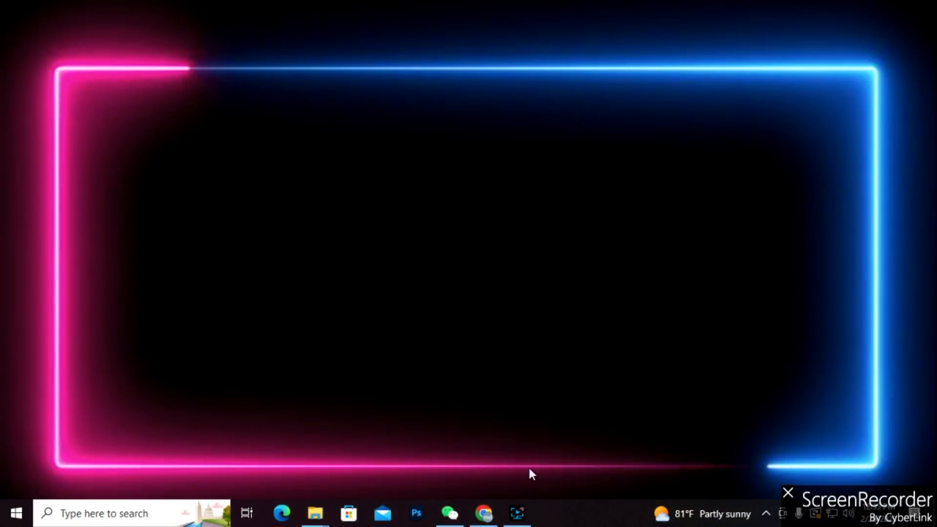
{"action": "left_click", "coordinate": [484, 518]}
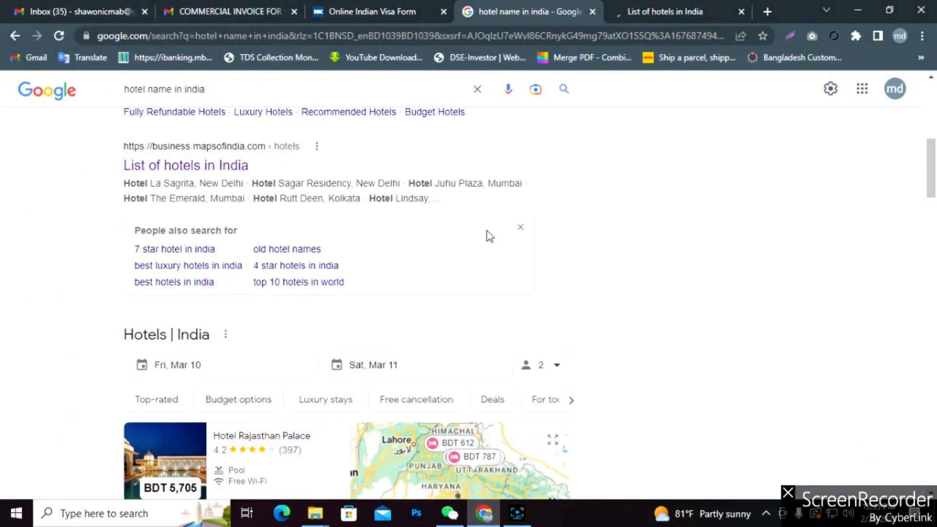
Close the List of hotels in India tab.
{"action": "left_click", "coordinate": [651, 11]}
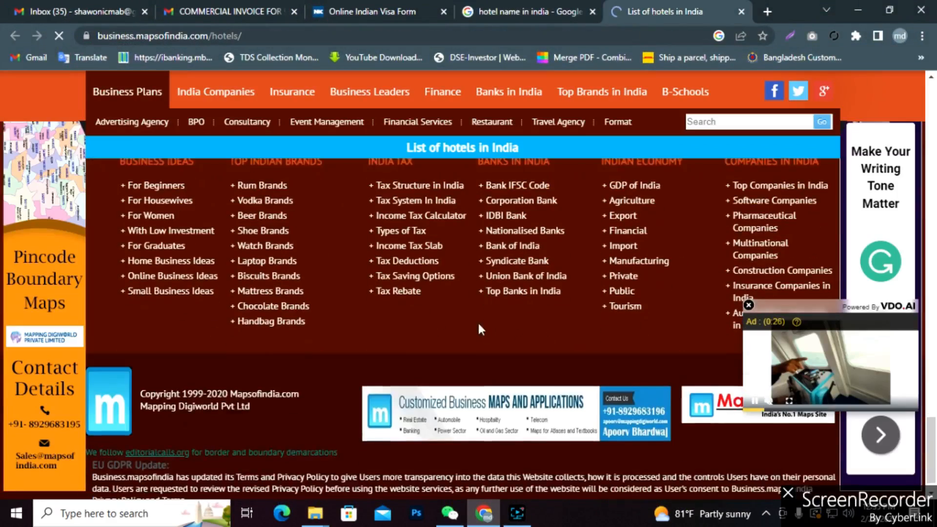
{"action": "scroll", "coordinate": [480, 335], "scroll_direction": "up", "scroll_amount": 15}
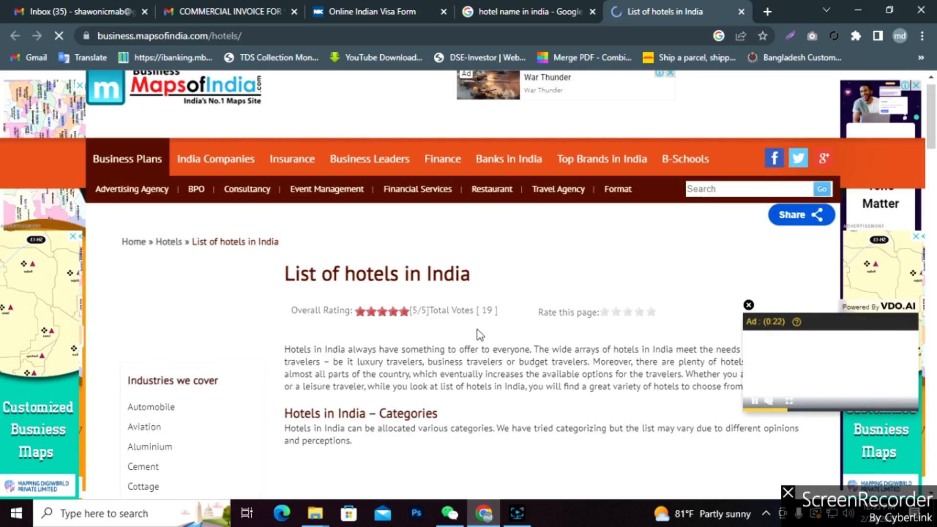
{"action": "scroll", "coordinate": [477, 330], "scroll_direction": "down", "scroll_amount": 3}
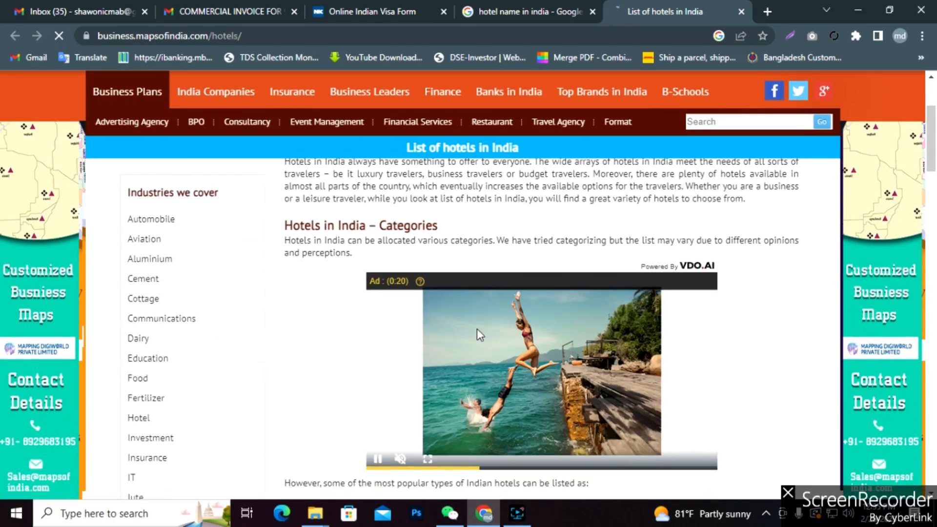
{"action": "left_click", "coordinate": [741, 11]}
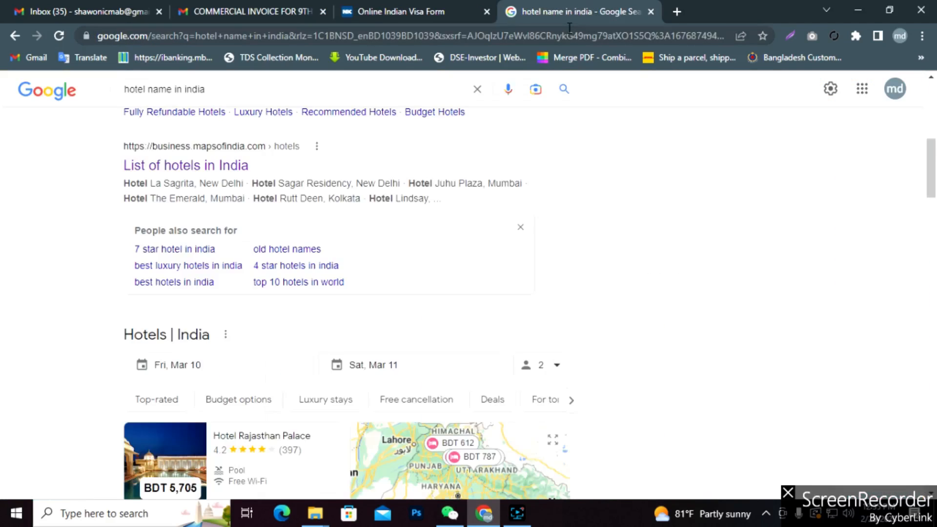
Open the Greaves India luxury hotels article in a new tab and select 'india' in the query.
{"action": "scroll", "coordinate": [246, 213], "scroll_direction": "down", "scroll_amount": 9}
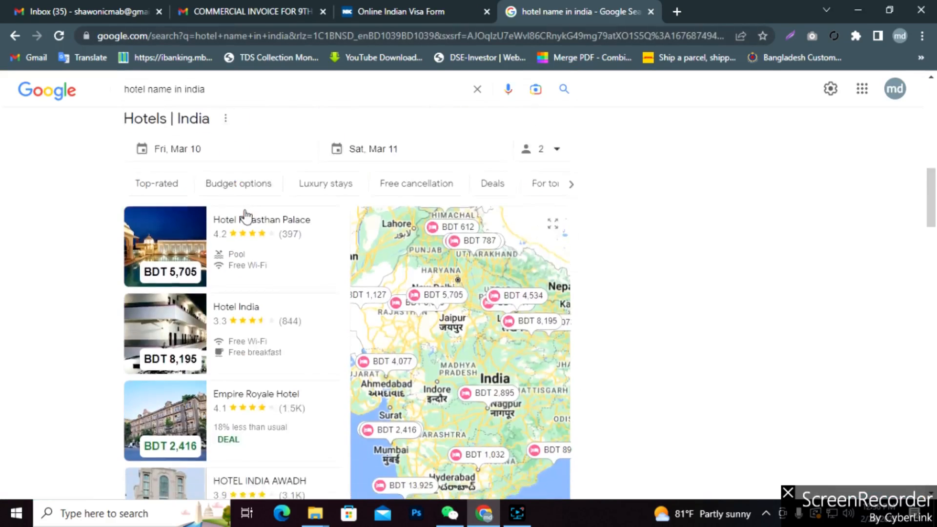
{"action": "scroll", "coordinate": [263, 274], "scroll_direction": "up", "scroll_amount": 4}
{"action": "scroll", "coordinate": [269, 307], "scroll_direction": "down", "scroll_amount": 9}
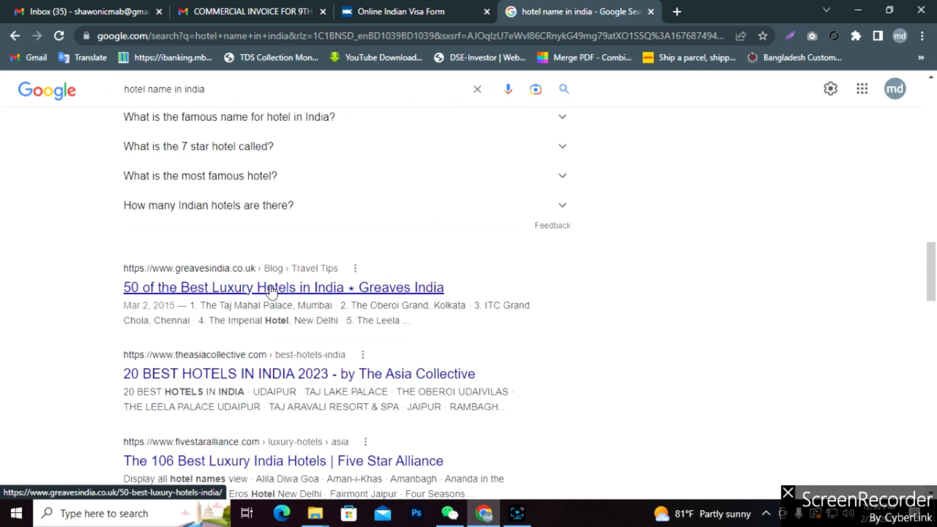
{"action": "right_click", "coordinate": [274, 291]}
{"action": "left_click", "coordinate": [300, 296]}
{"action": "scroll", "coordinate": [311, 243], "scroll_direction": "down", "scroll_amount": 2}
{"action": "scroll", "coordinate": [311, 243], "scroll_direction": "up", "scroll_amount": 3}
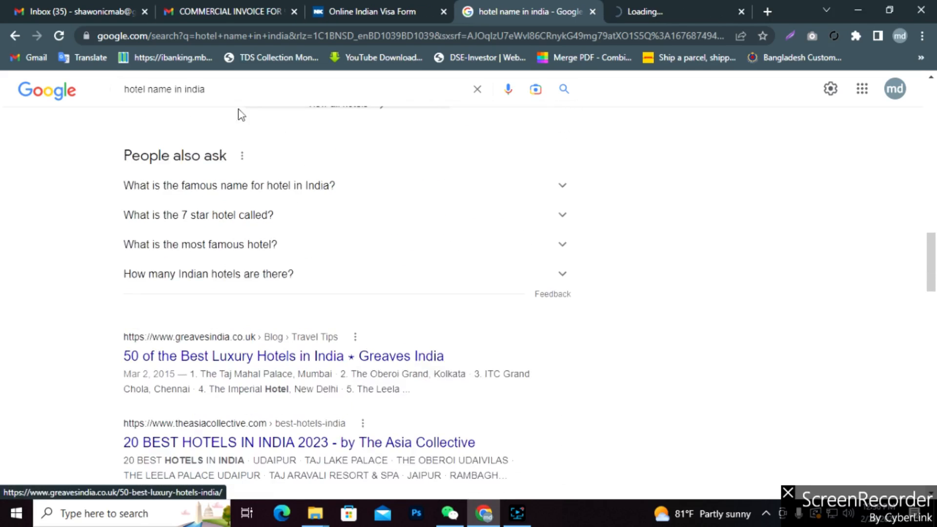
{"action": "left_click_drag", "start_coordinate": [207, 88], "coordinate": [186, 88]}
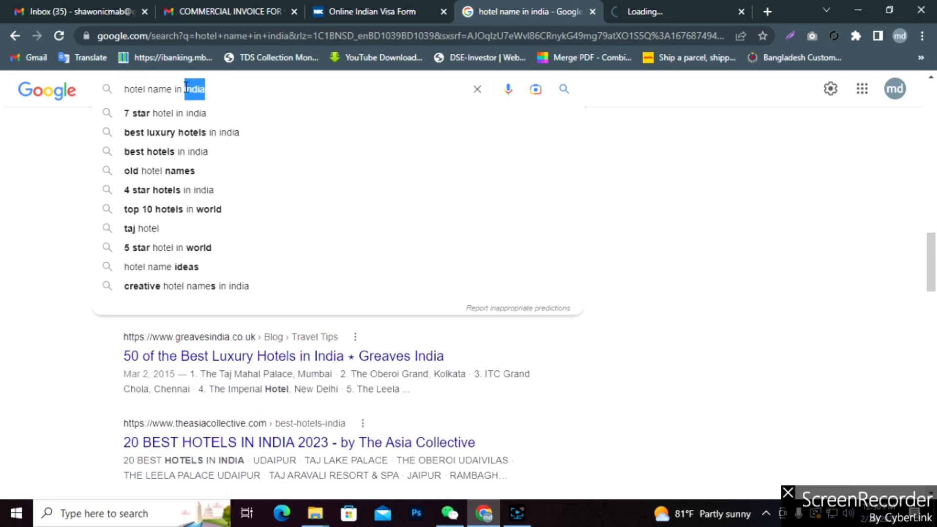
Search 'hotel name in channai' and open the Wikipedia List of hotels in Chennai in a new tab.
{"action": "type", "text": "channai"}
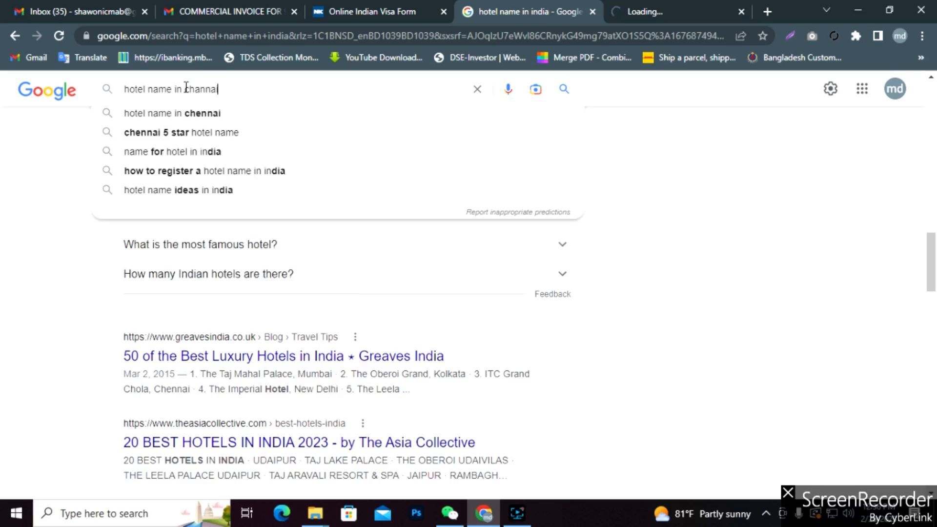
{"action": "key", "text": "Return"}
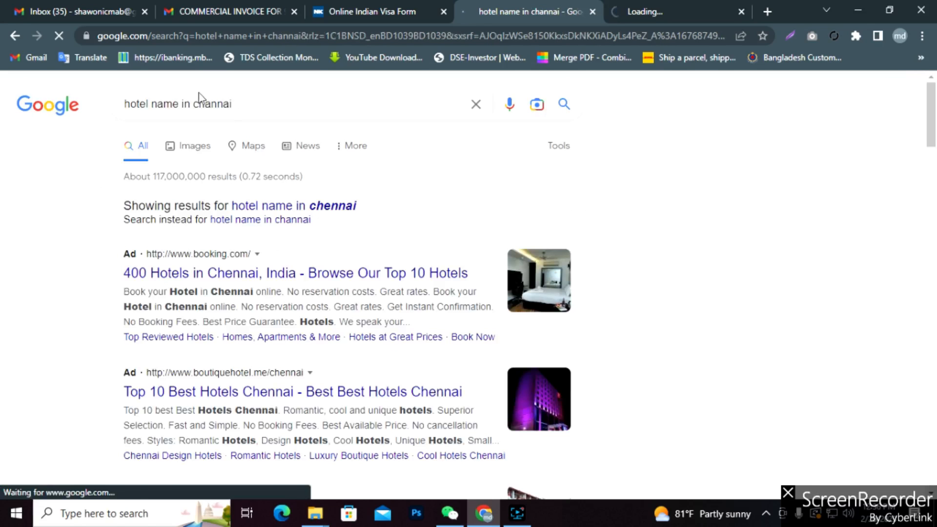
{"action": "scroll", "coordinate": [278, 240], "scroll_direction": "down", "scroll_amount": 8}
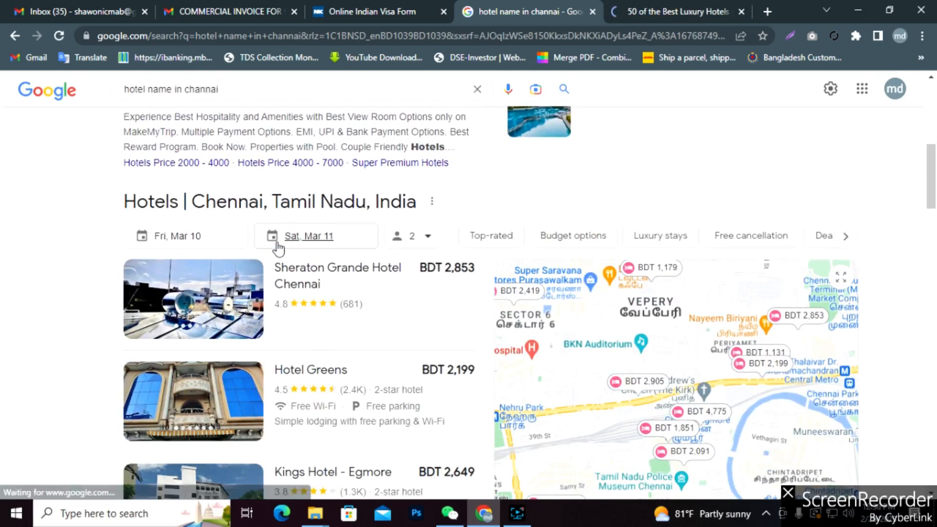
{"action": "scroll", "coordinate": [278, 248], "scroll_direction": "down", "scroll_amount": 8}
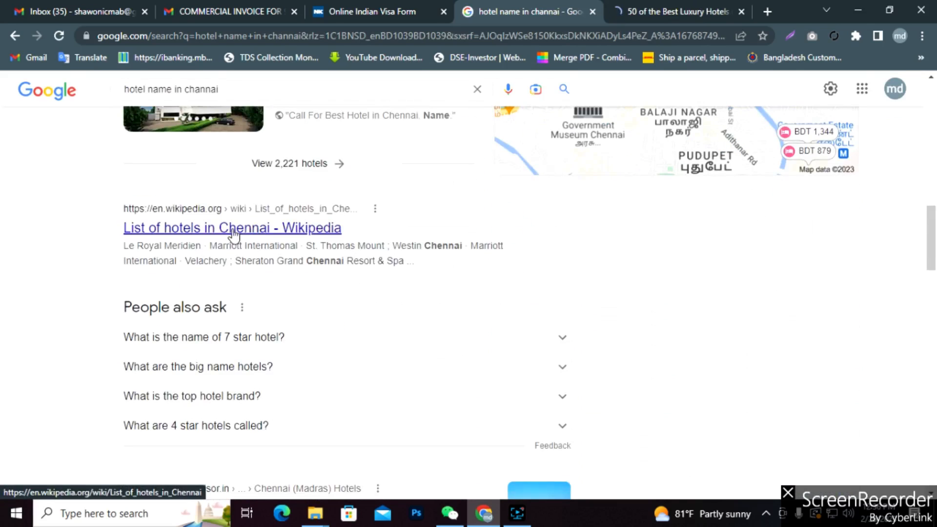
{"action": "right_click", "coordinate": [239, 233]}
{"action": "left_click", "coordinate": [263, 241]}
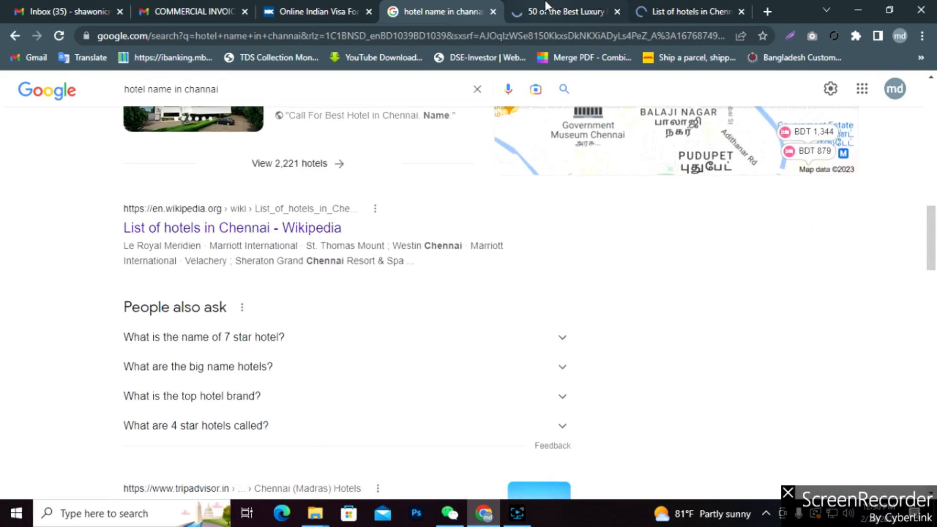
Review the Greaves article and the Chennai hotels list, then return to the search results.
{"action": "left_click", "coordinate": [566, 11]}
{"action": "scroll", "coordinate": [506, 251], "scroll_direction": "down", "scroll_amount": 10}
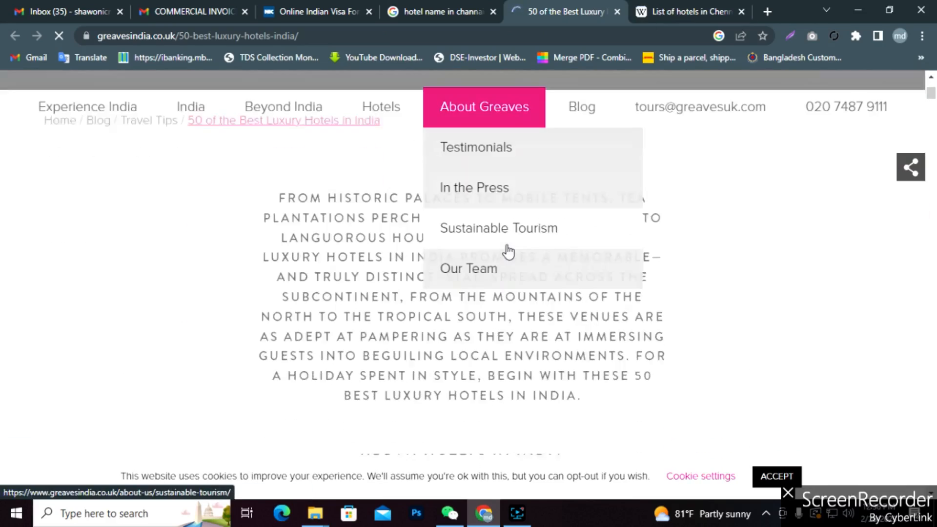
{"action": "left_click", "coordinate": [703, 11]}
{"action": "scroll", "coordinate": [483, 289], "scroll_direction": "down", "scroll_amount": 3}
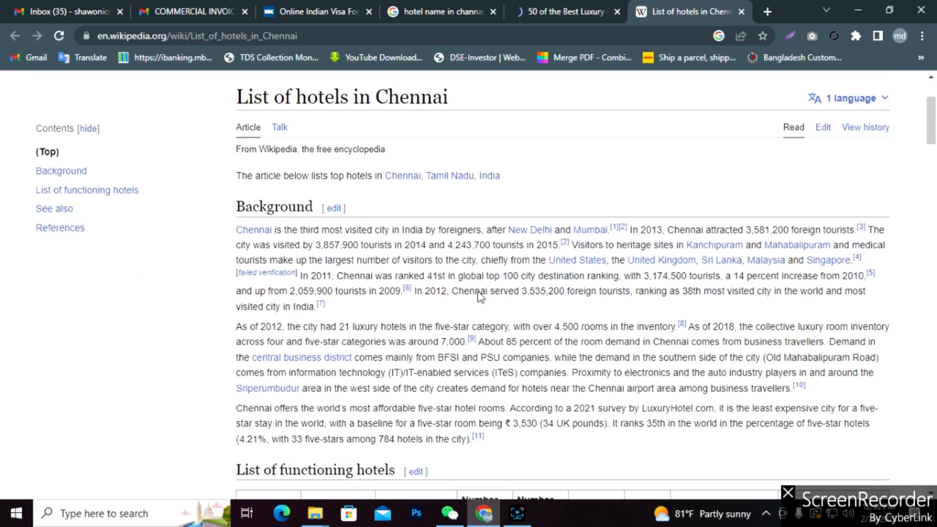
{"action": "scroll", "coordinate": [415, 331], "scroll_direction": "down", "scroll_amount": 4}
{"action": "scroll", "coordinate": [415, 331], "scroll_direction": "down", "scroll_amount": 4}
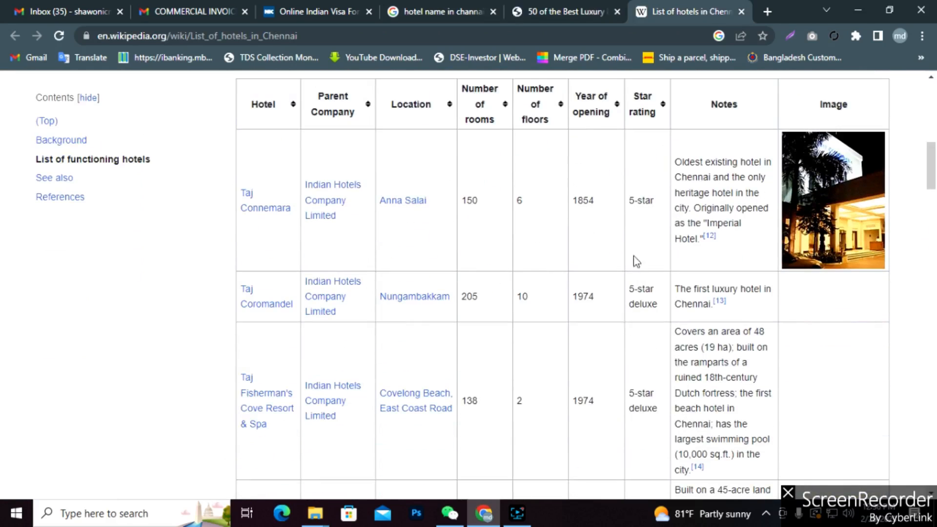
{"action": "scroll", "coordinate": [694, 260], "scroll_direction": "up", "scroll_amount": 5}
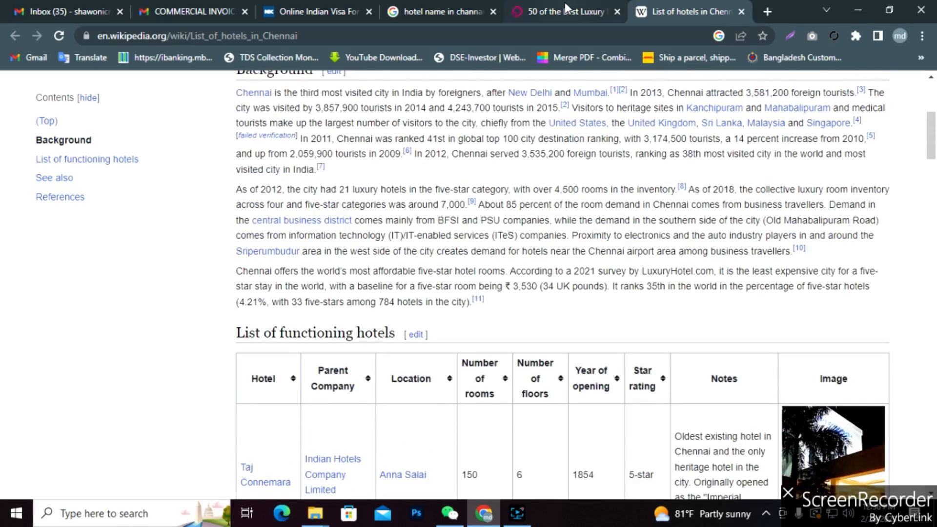
{"action": "left_click", "coordinate": [444, 6]}
{"action": "scroll", "coordinate": [361, 331], "scroll_direction": "down", "scroll_amount": 10}
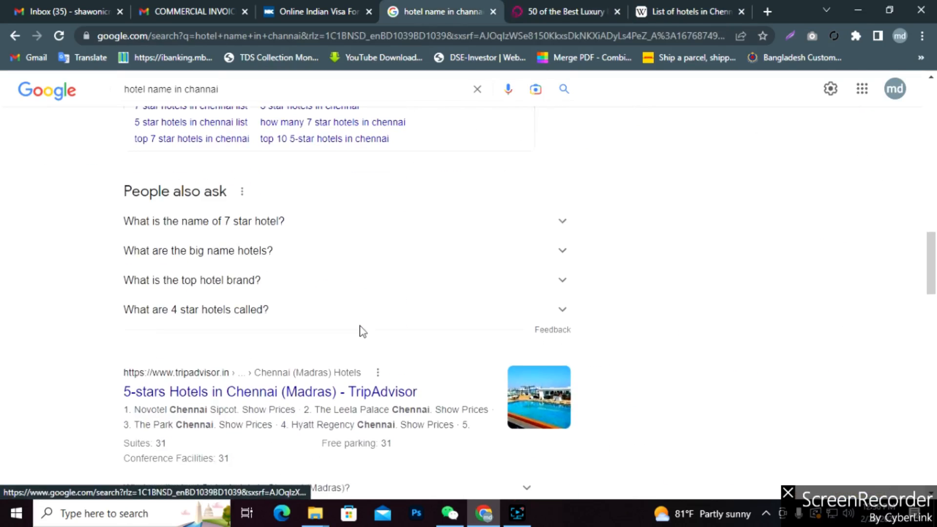
{"action": "scroll", "coordinate": [361, 332], "scroll_direction": "down", "scroll_amount": 2}
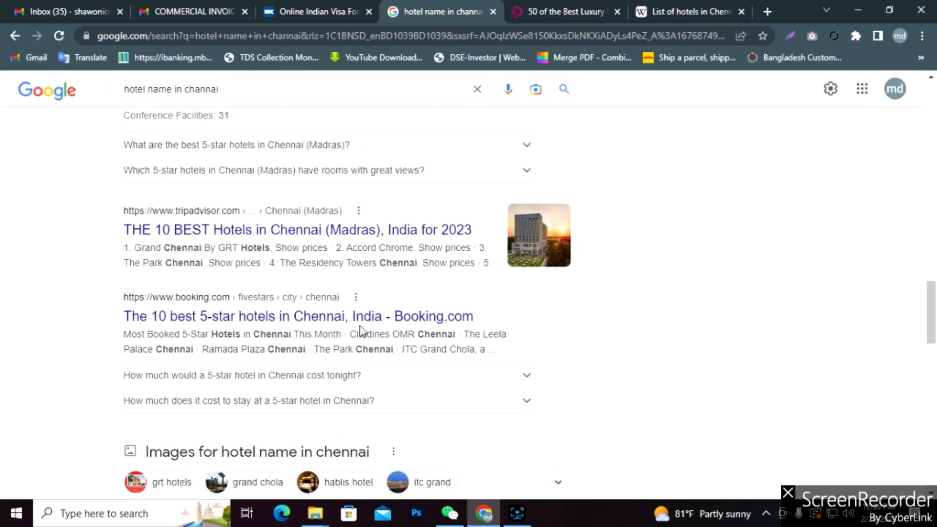
{"action": "scroll", "coordinate": [341, 320], "scroll_direction": "up", "scroll_amount": 10}
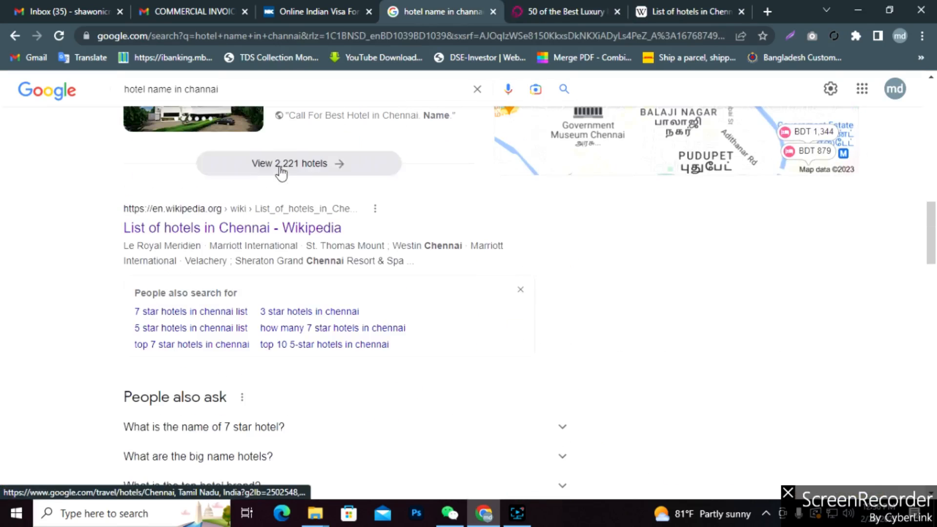
Change the query to 'hotel details in channai' and search again.
{"action": "left_click", "coordinate": [151, 89]}
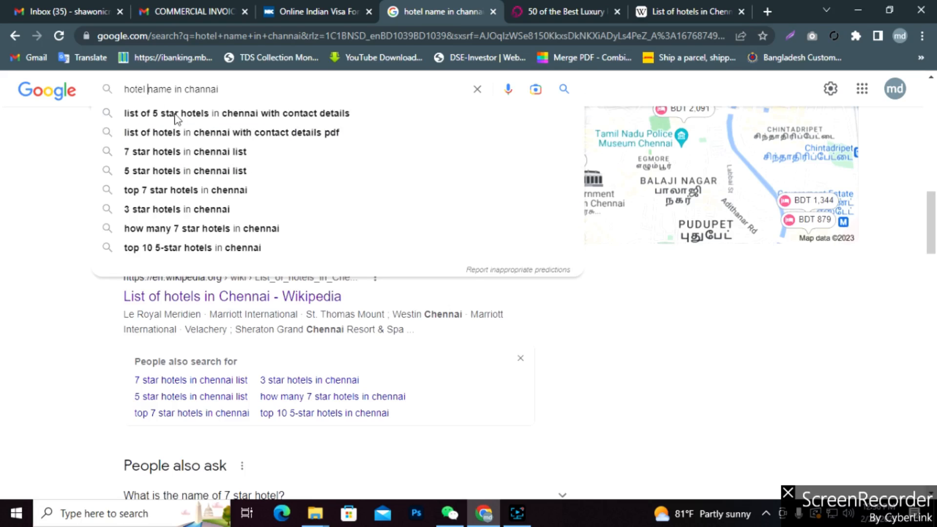
{"action": "type", "text": "details"}
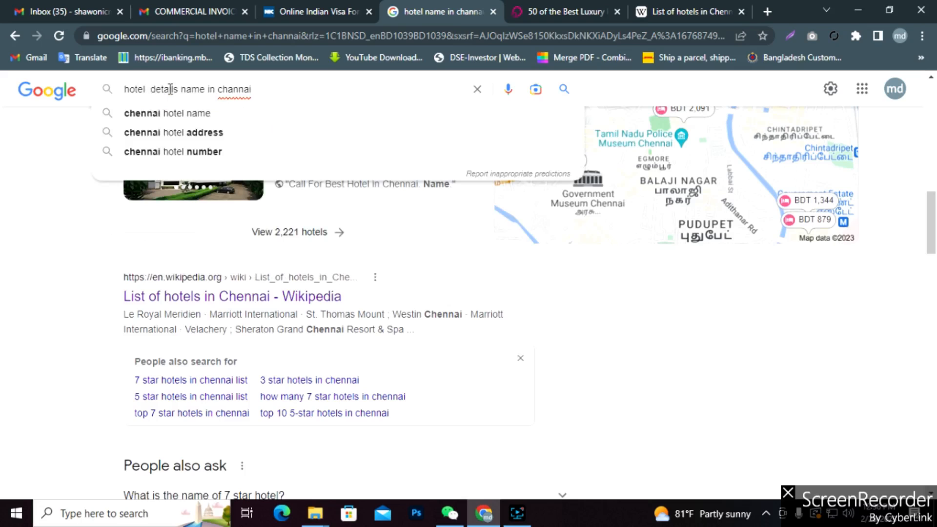
{"action": "key", "text": "Delete"}
{"action": "key", "text": "Delete"}
{"action": "key", "text": "Delete"}
{"action": "key", "text": "Delete"}
{"action": "key", "text": "Delete"}
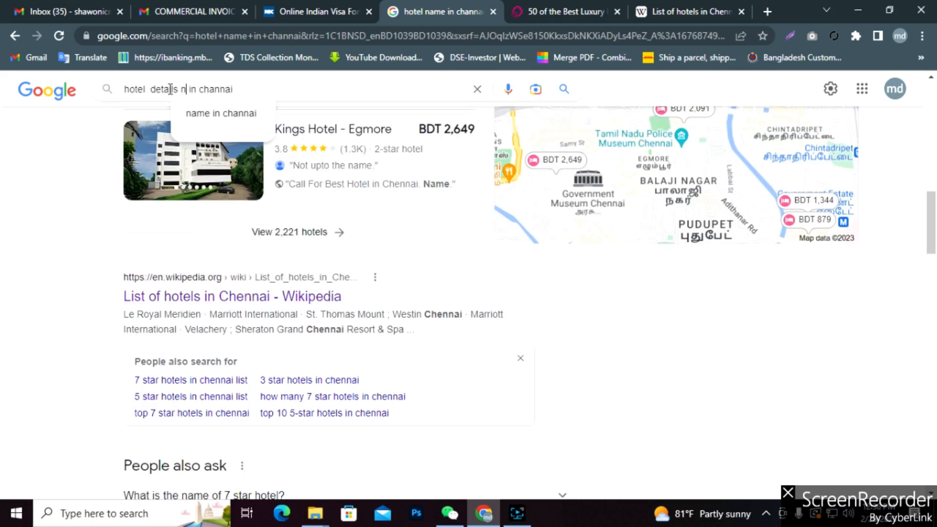
{"action": "key", "text": "Return"}
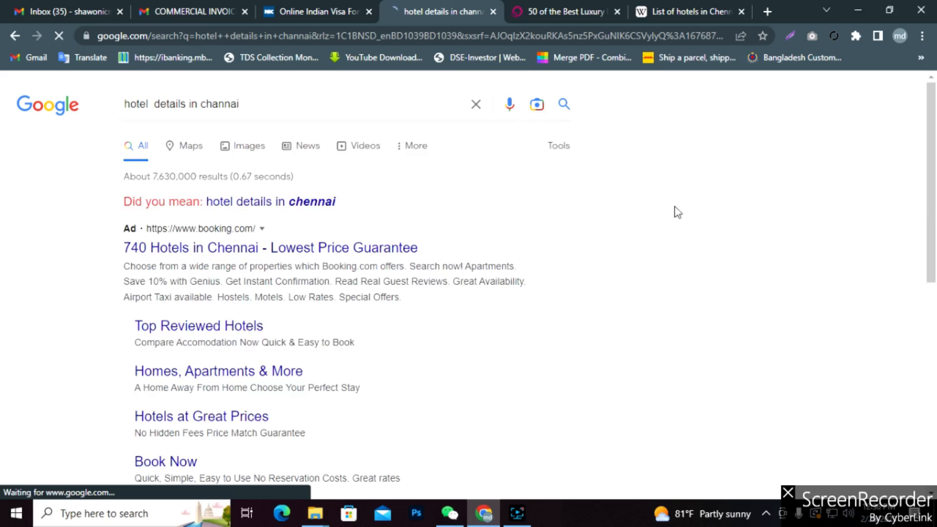
{"action": "scroll", "coordinate": [548, 282], "scroll_direction": "down", "scroll_amount": 5}
{"action": "scroll", "coordinate": [401, 274], "scroll_direction": "down", "scroll_amount": 2}
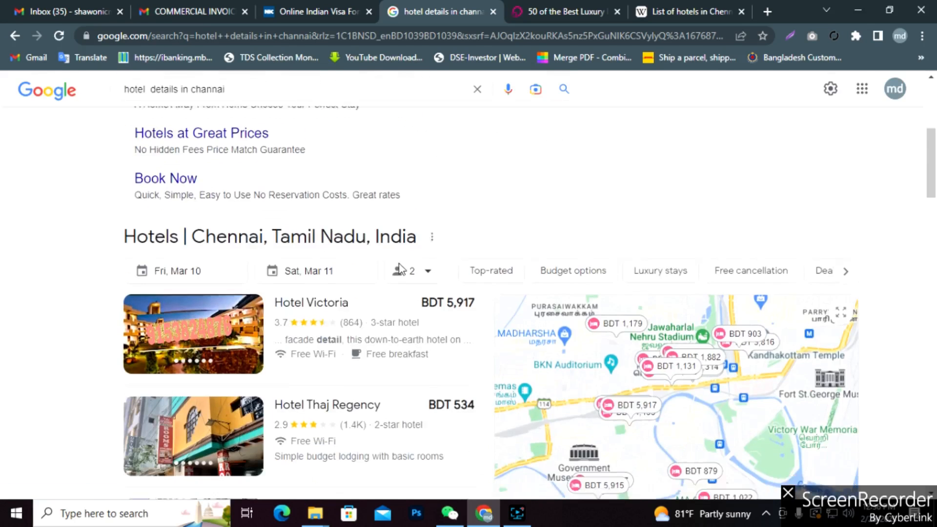
{"action": "scroll", "coordinate": [335, 378], "scroll_direction": "down", "scroll_amount": 1}
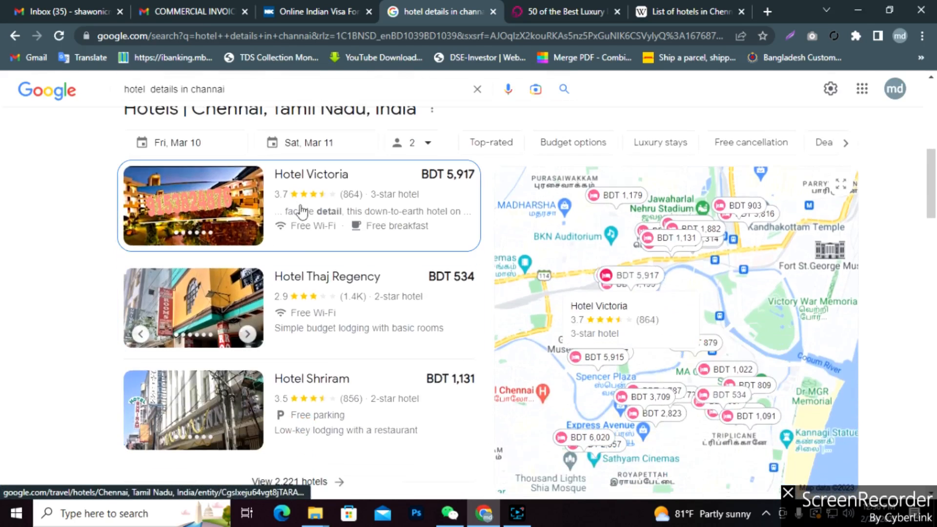
{"action": "right_click", "coordinate": [351, 179]}
Open Hotel Victoria's Google Travel page in a new tab, view its About details, and return to the visa form.
{"action": "left_click", "coordinate": [352, 184]}
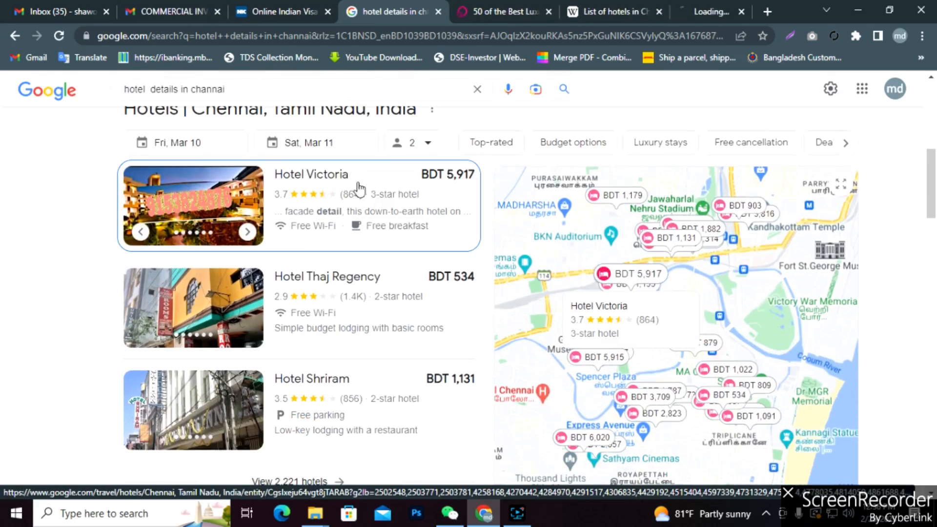
{"action": "left_click", "coordinate": [698, 11]}
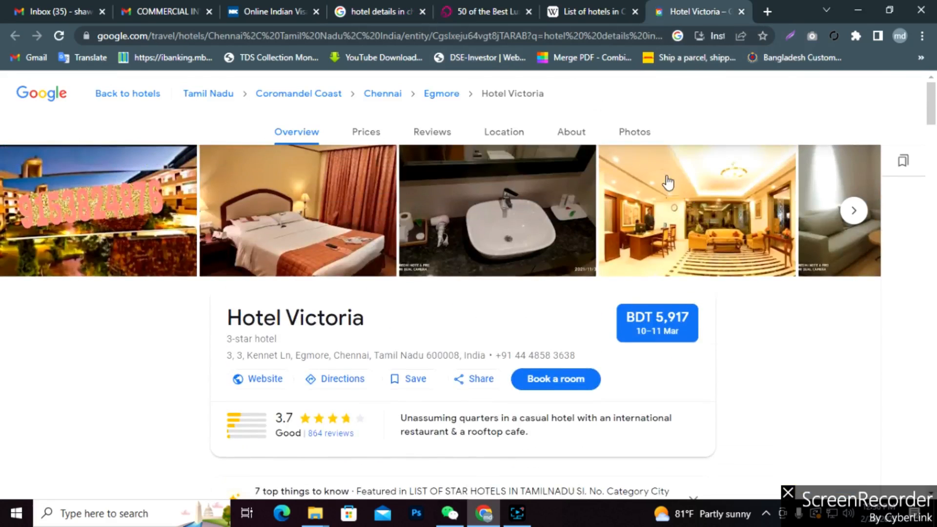
{"action": "left_click", "coordinate": [570, 132]}
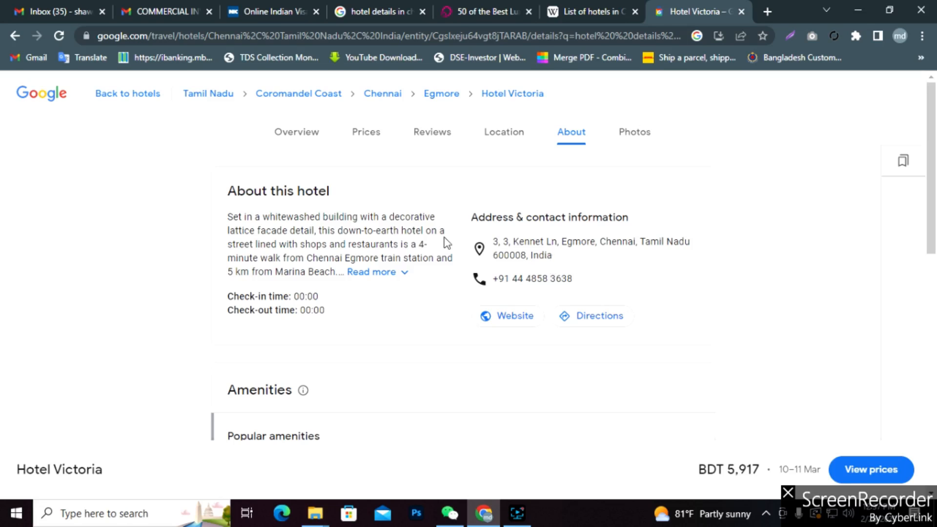
{"action": "left_click", "coordinate": [279, 15]}
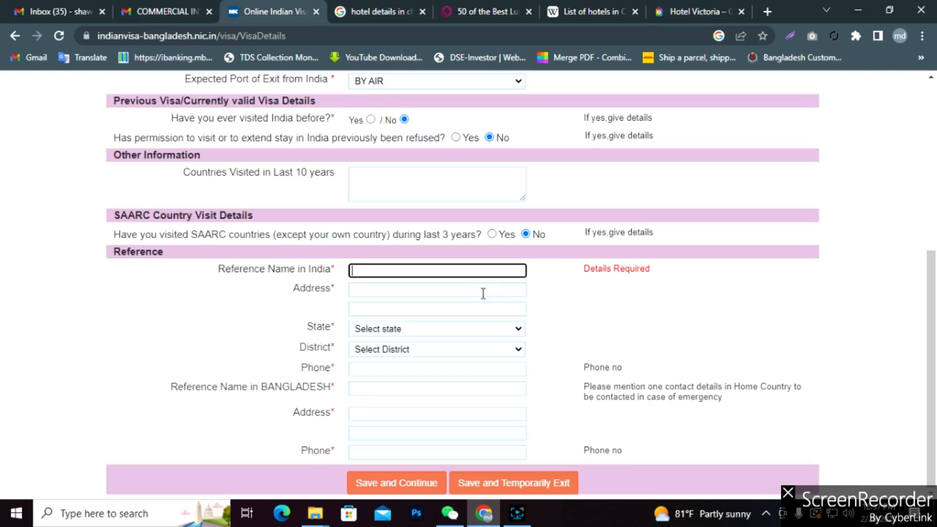
Fill in the India reference name and paste Hotel Victoria's Egmore, Chennai address.
{"action": "type", "text": "tel Victoria"}
{"action": "left_click", "coordinate": [429, 290]}
{"action": "left_click", "coordinate": [680, 13]}
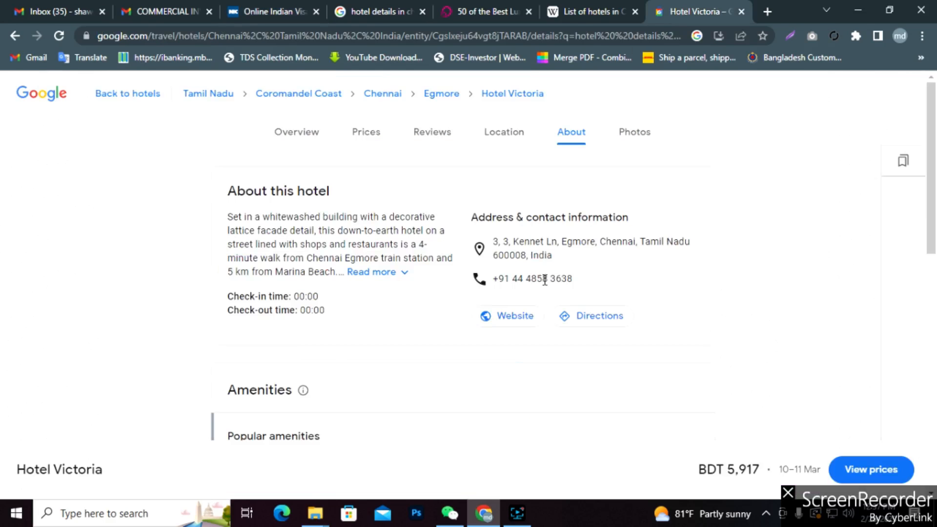
{"action": "left_click_drag", "start_coordinate": [549, 255], "coordinate": [494, 241]}
{"action": "left_click", "coordinate": [556, 258]}
{"action": "left_click_drag", "start_coordinate": [553, 255], "coordinate": [494, 241]}
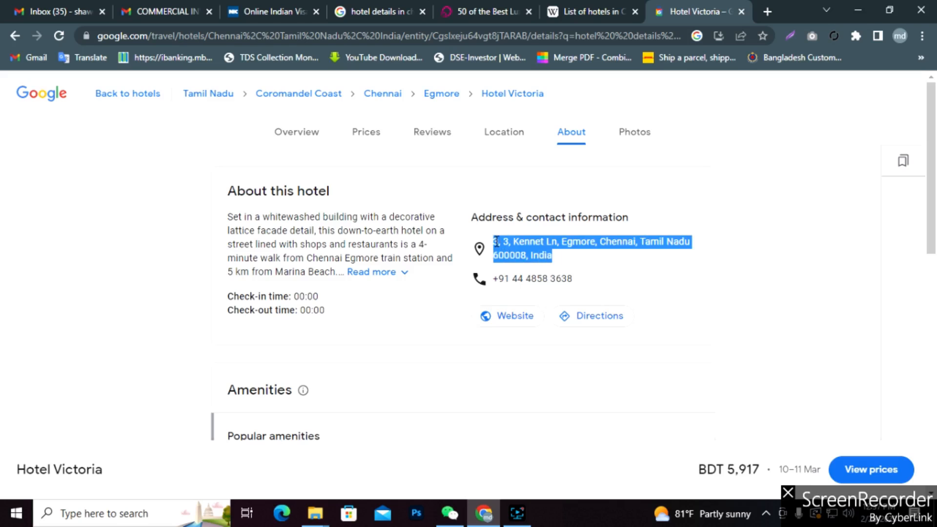
{"action": "left_click", "coordinate": [264, 12]}
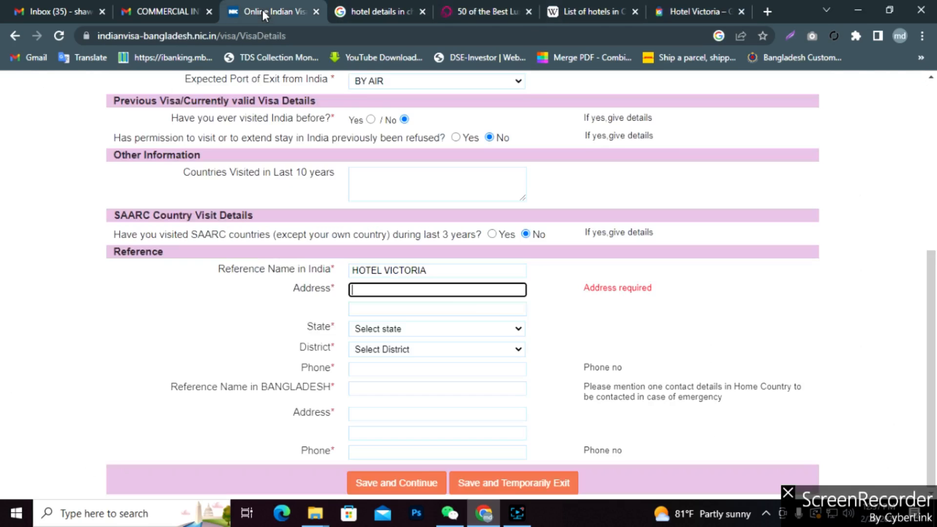
{"action": "key", "text": "ctrl+v"}
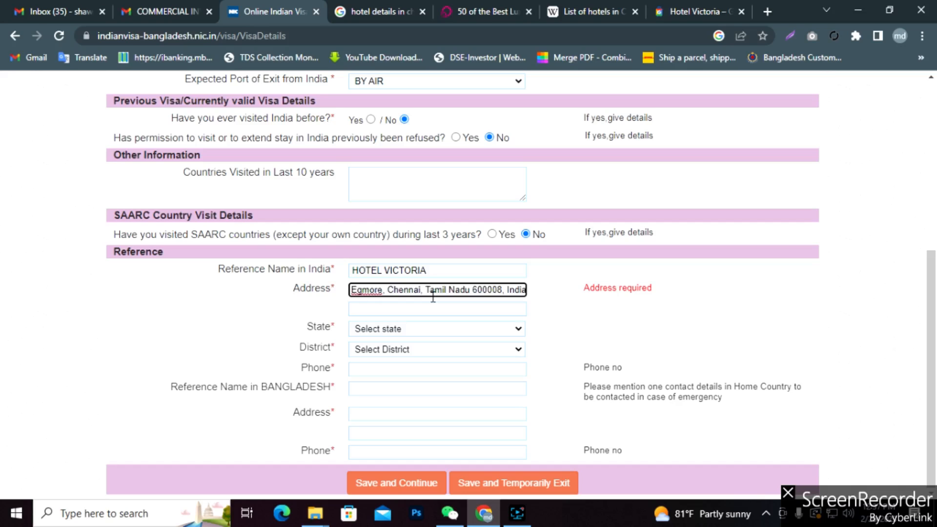
Set the reference state to TAMIL NADU and district to CHENNAI.
{"action": "left_click", "coordinate": [496, 331]}
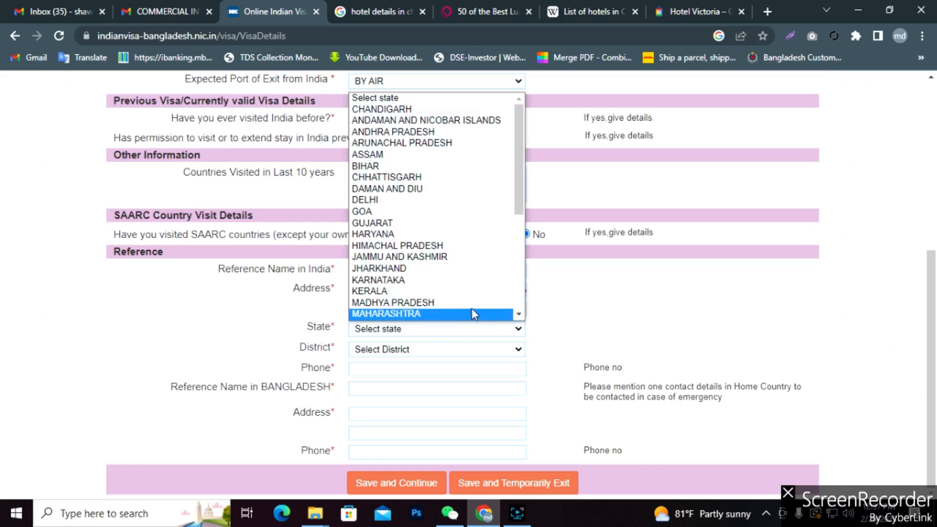
{"action": "key", "text": "c"}
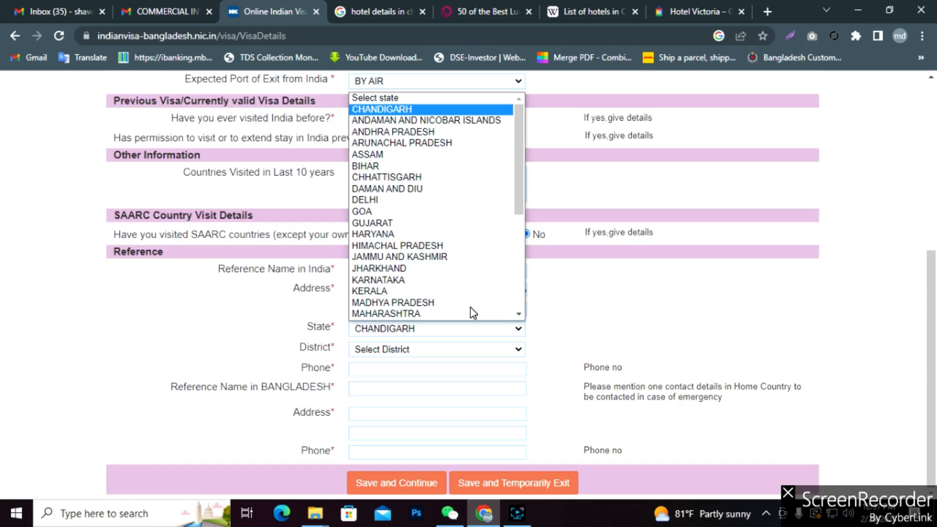
{"action": "left_click", "coordinate": [529, 406]}
{"action": "left_click", "coordinate": [508, 337]}
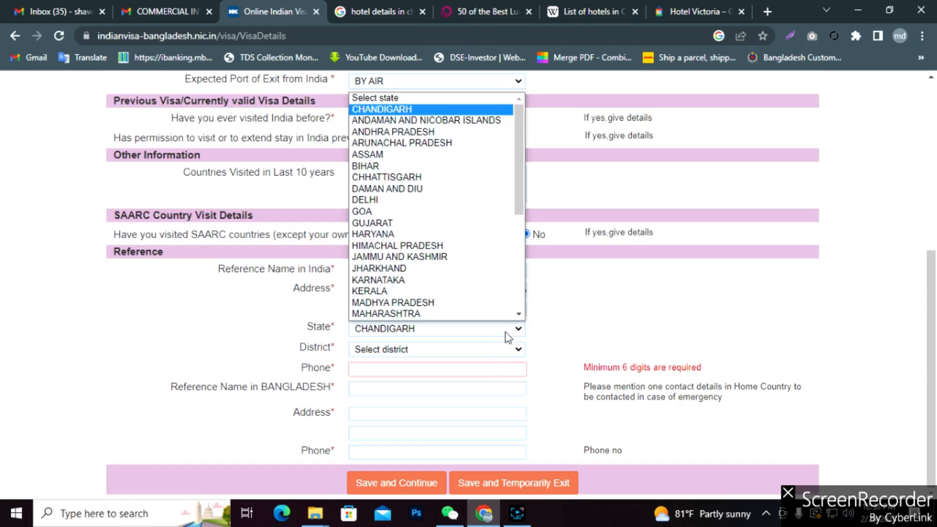
{"action": "left_click", "coordinate": [508, 337]}
{"action": "left_click", "coordinate": [693, 11]}
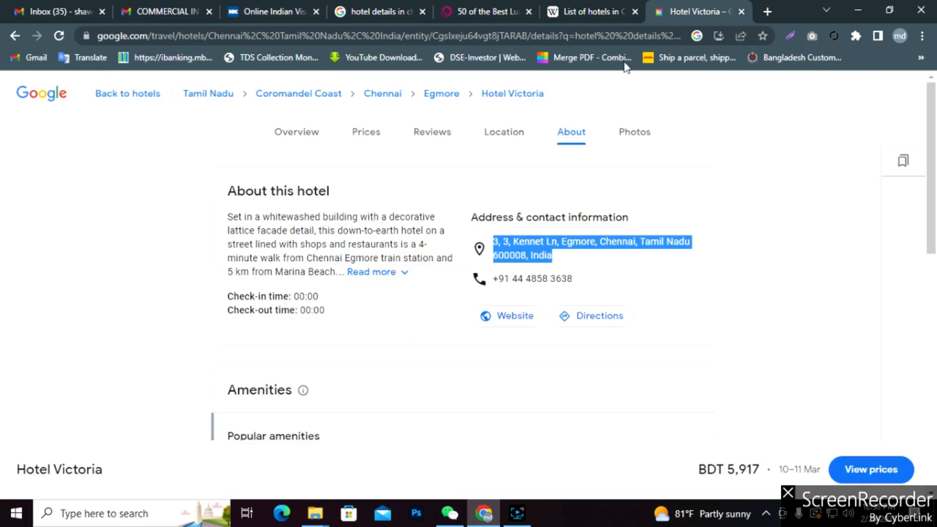
{"action": "left_click", "coordinate": [568, 248]}
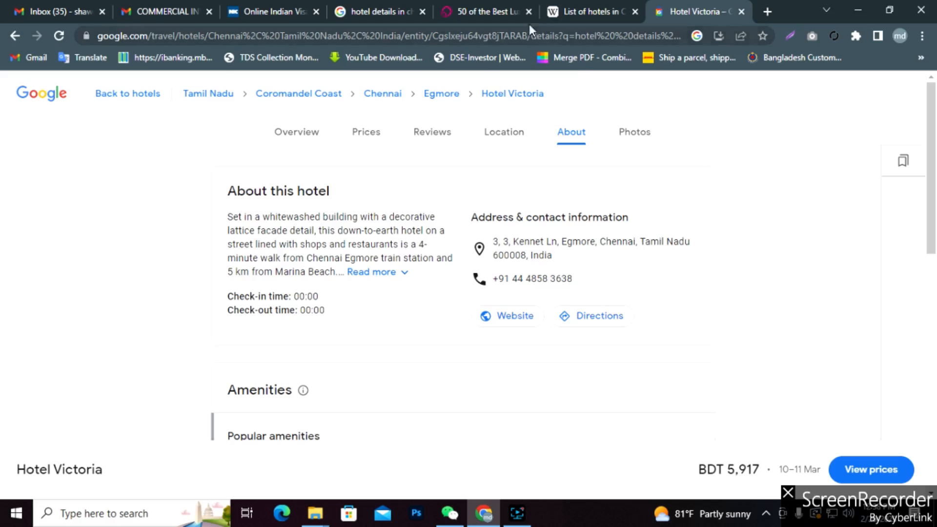
{"action": "left_click", "coordinate": [270, 10]}
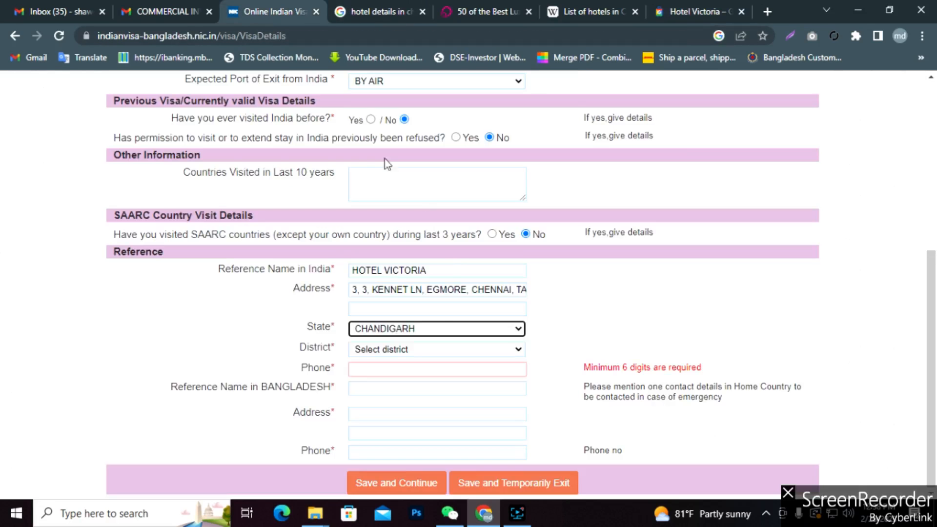
{"action": "left_click", "coordinate": [438, 336]}
{"action": "key", "text": "t"}
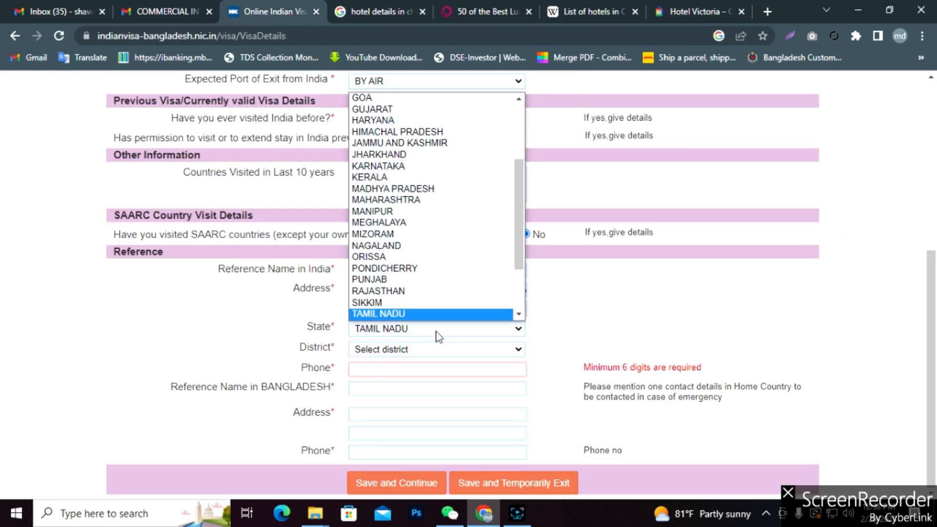
{"action": "key", "text": "Return"}
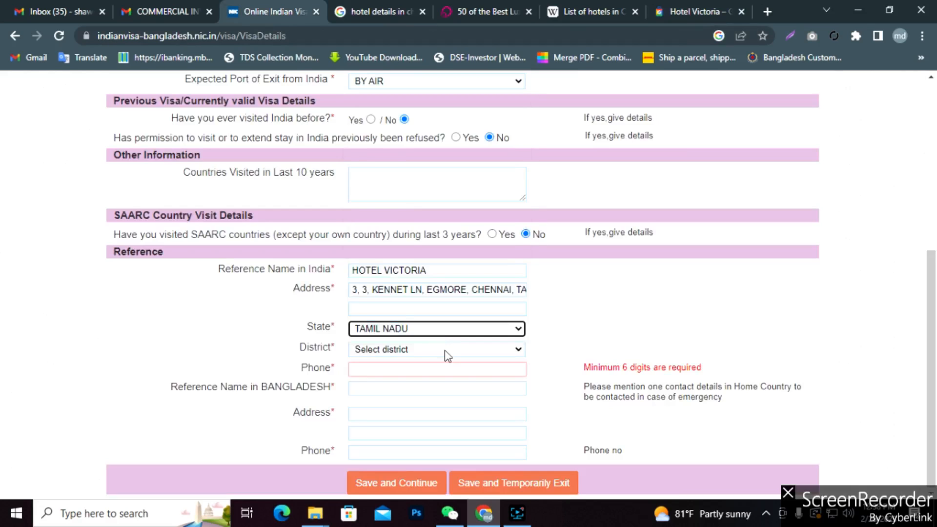
{"action": "left_click", "coordinate": [447, 351]}
{"action": "key", "text": "c"}
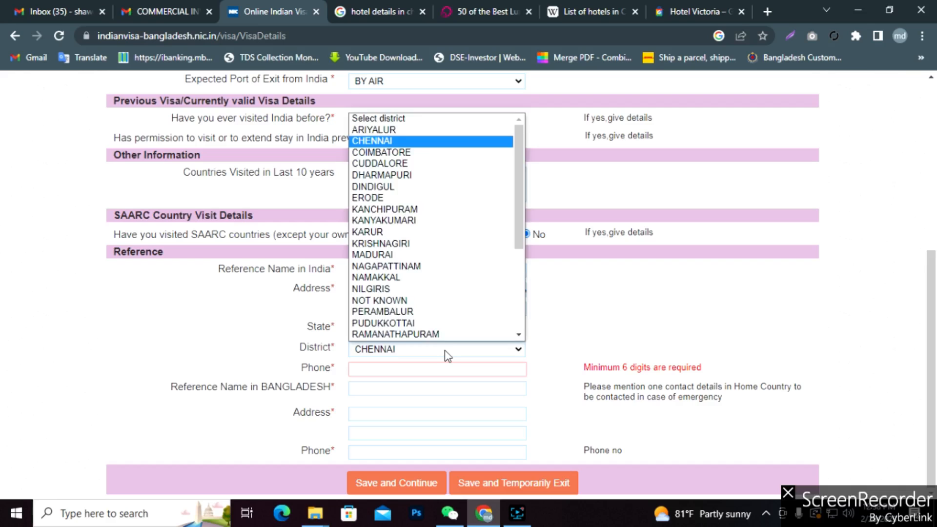
{"action": "key", "text": "Return"}
{"action": "left_click", "coordinate": [423, 371]}
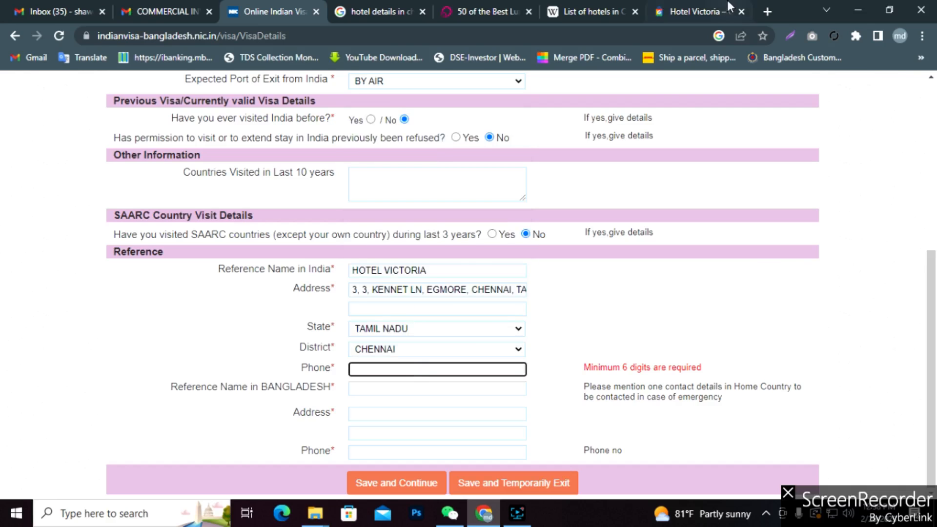
{"action": "left_click", "coordinate": [692, 11]}
{"action": "left_click_drag", "start_coordinate": [581, 282], "coordinate": [496, 282]}
{"action": "key", "text": "ctrl+c"}
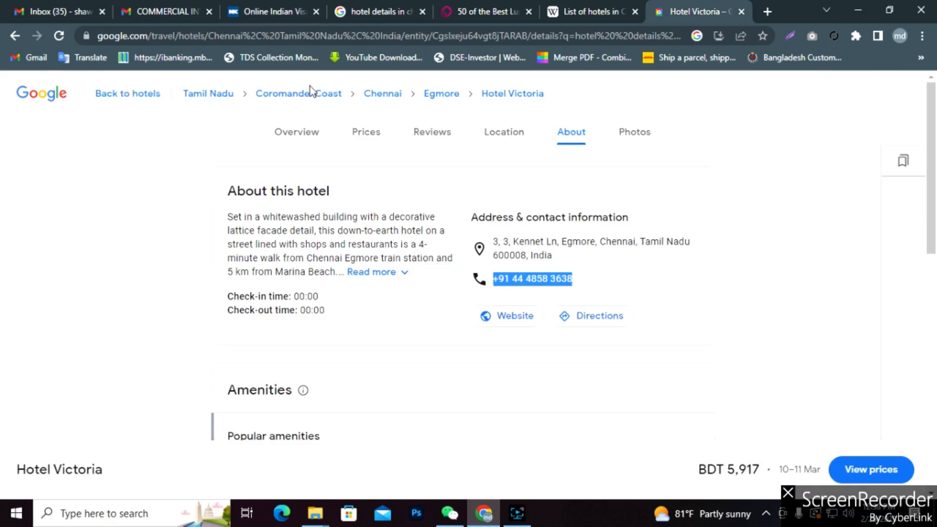
{"action": "left_click", "coordinate": [247, 12]}
{"action": "key", "text": "ctrl+v"}
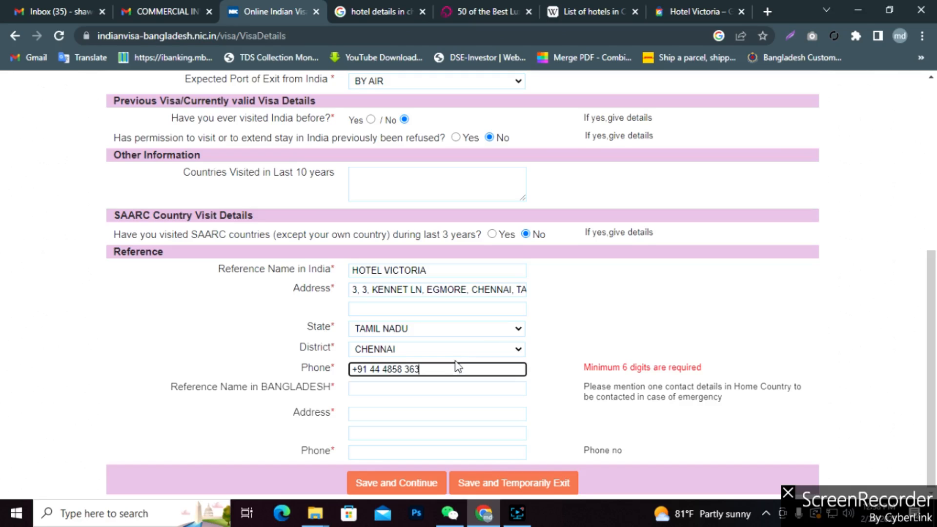
{"action": "left_click", "coordinate": [603, 314]}
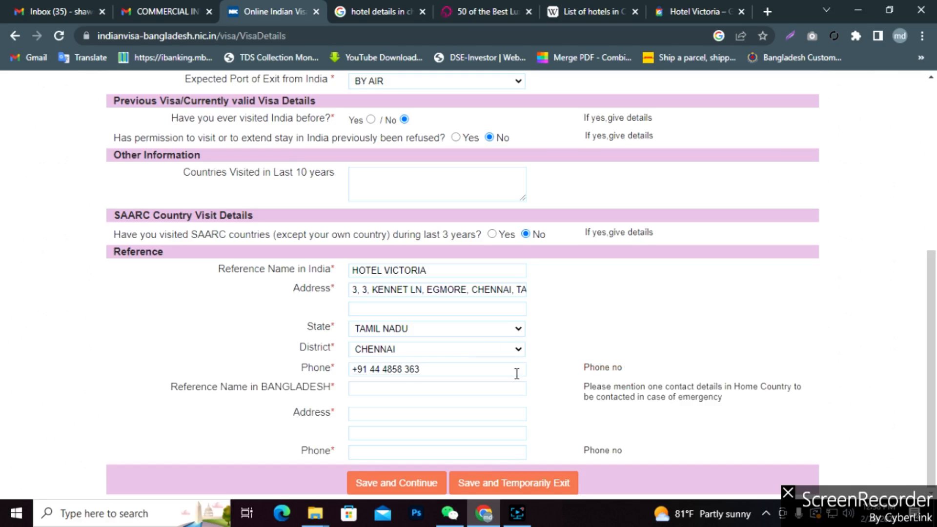
{"action": "left_click", "coordinate": [380, 389]}
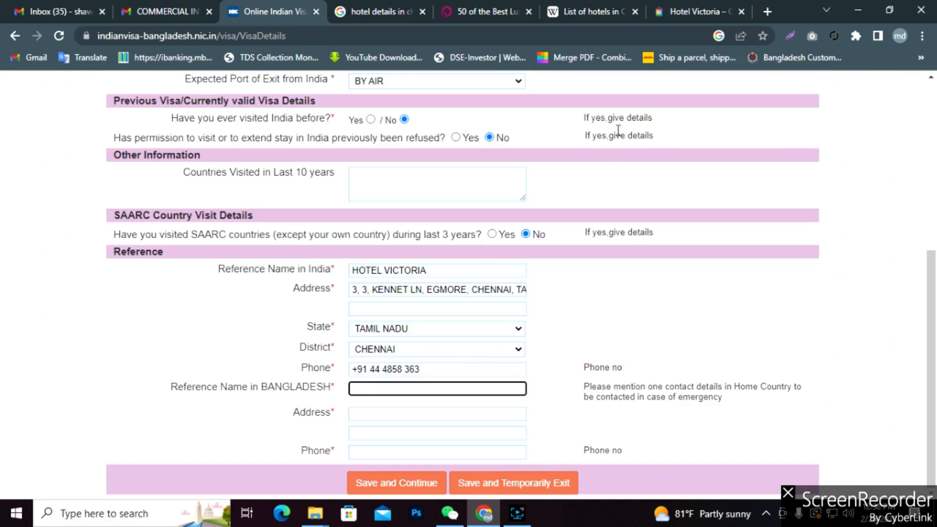
Enter the Bangladesh contact's name, local address and phone number in the reference fields.
{"action": "left_click", "coordinate": [695, 8]}
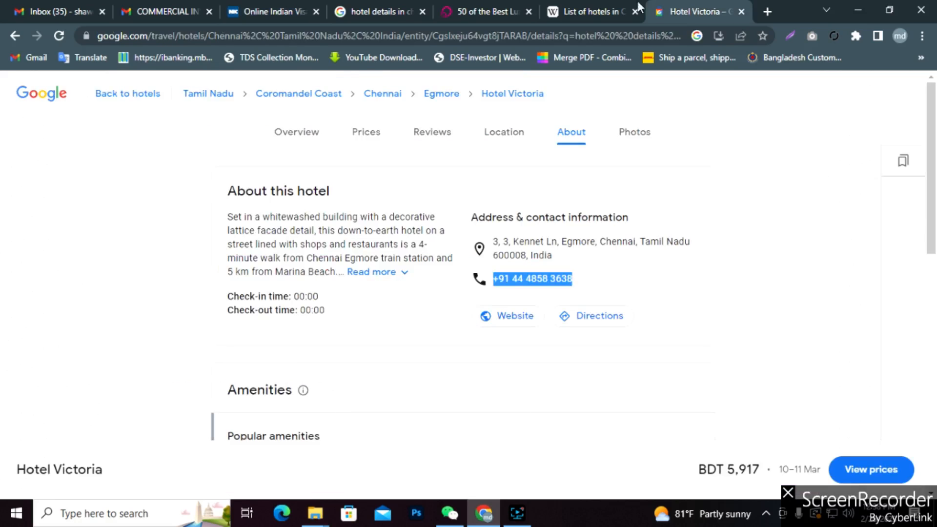
{"action": "left_click", "coordinate": [268, 8]}
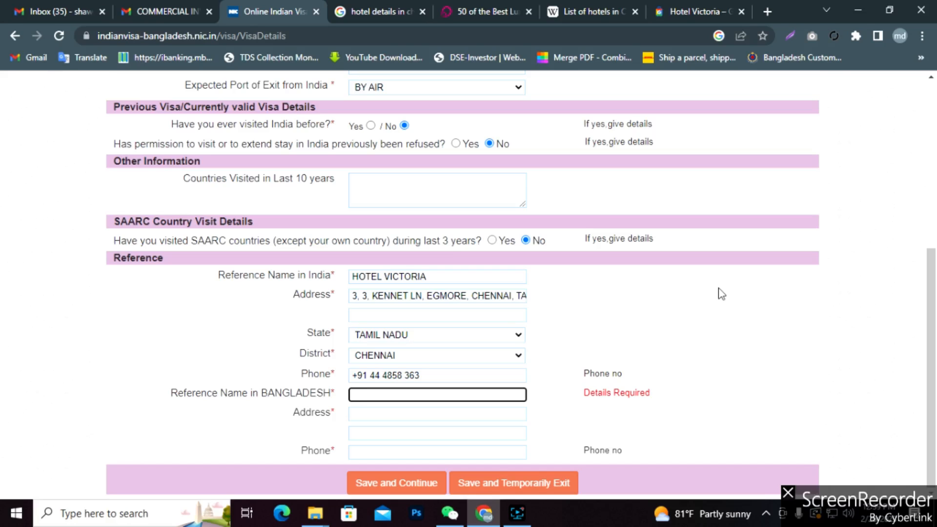
{"action": "left_click", "coordinate": [517, 513]}
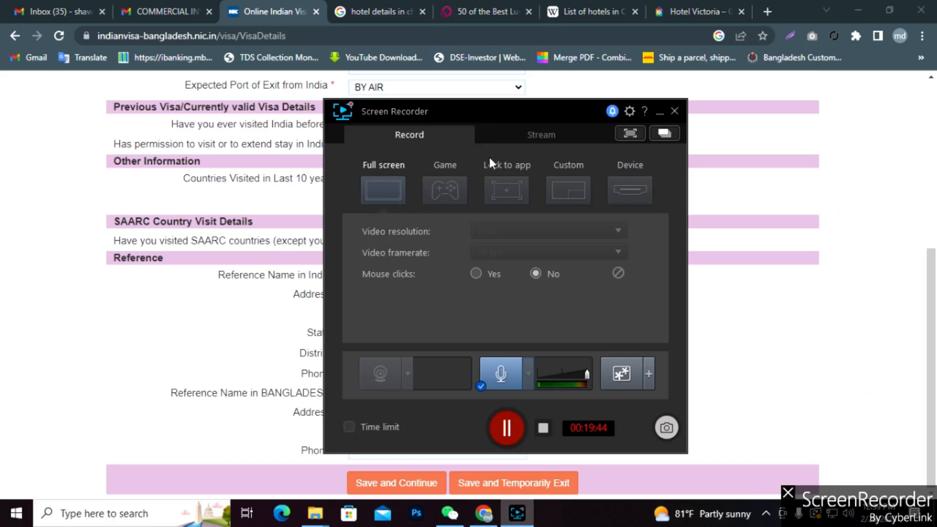
{"action": "left_click", "coordinate": [659, 113]}
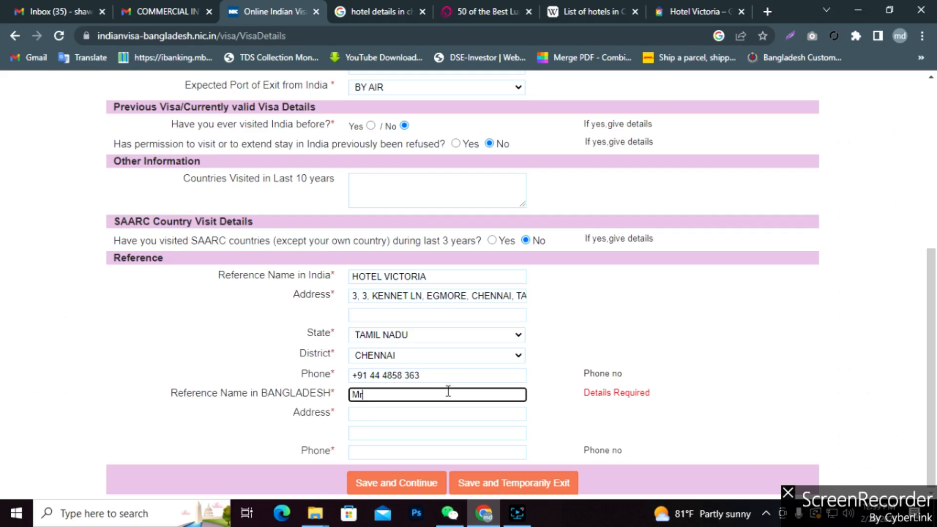
{"action": "left_click", "coordinate": [448, 391]}
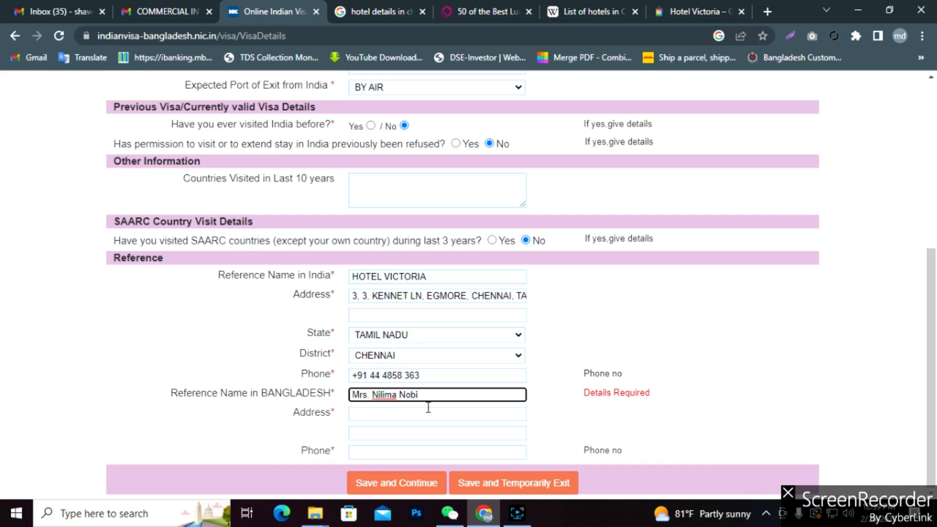
{"action": "left_click", "coordinate": [420, 415]}
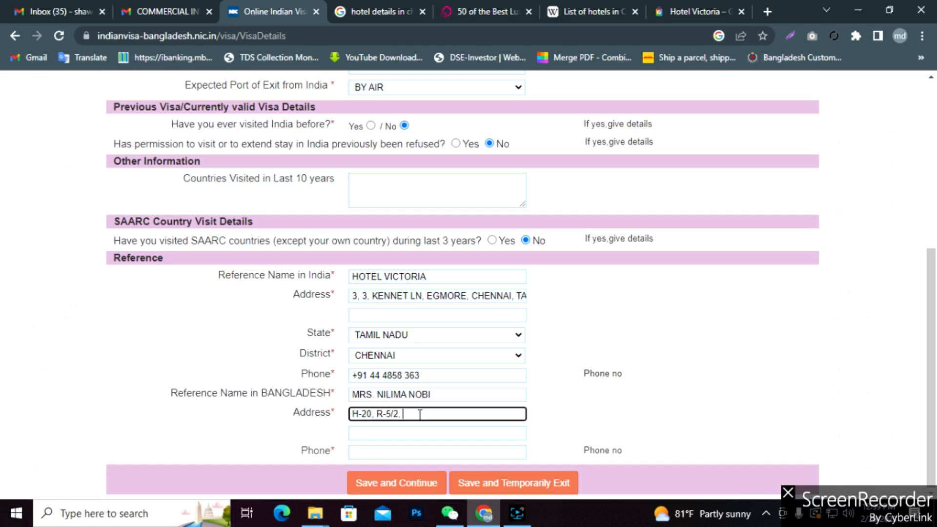
{"action": "type", "text": "mpura"}
{"action": "left_click", "coordinate": [384, 454]}
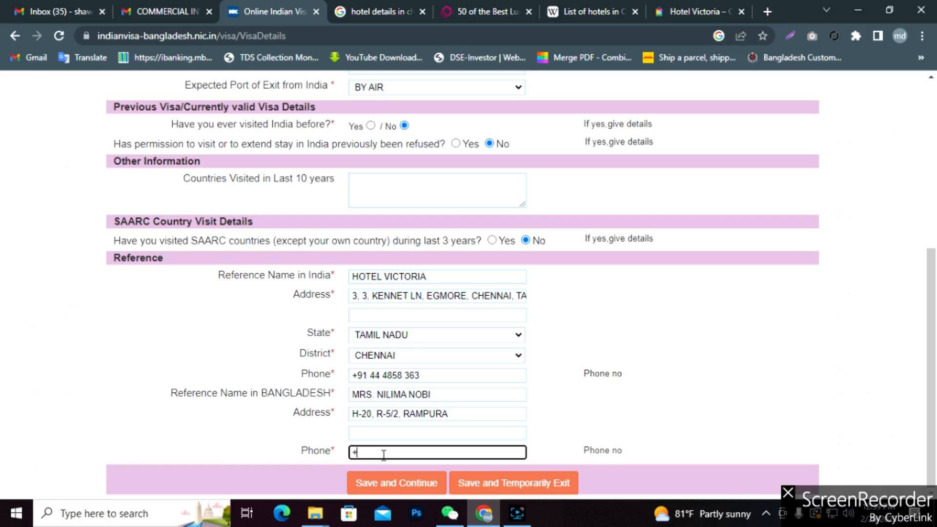
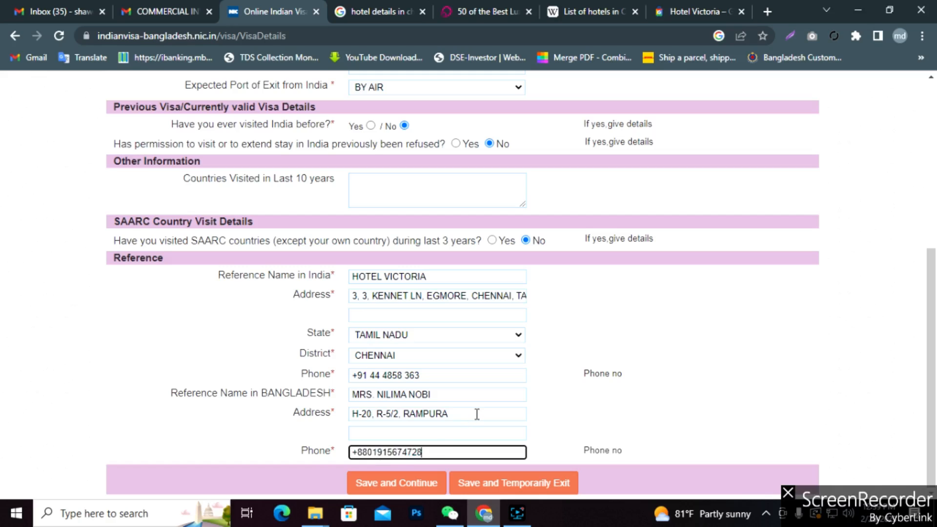
Try saving the visa details page and continuing.
{"action": "scroll", "coordinate": [513, 297], "scroll_direction": "up", "scroll_amount": 5}
{"action": "scroll", "coordinate": [513, 297], "scroll_direction": "down", "scroll_amount": 5}
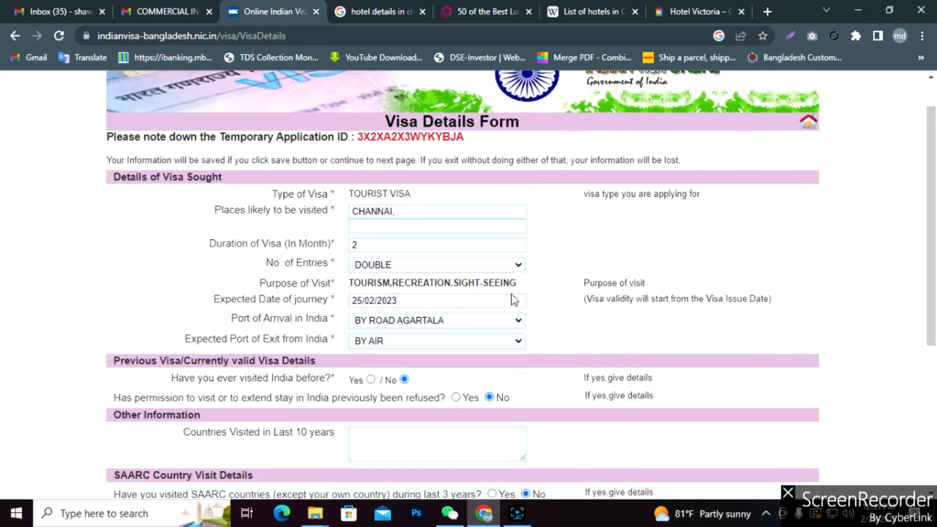
{"action": "left_click", "coordinate": [391, 483]}
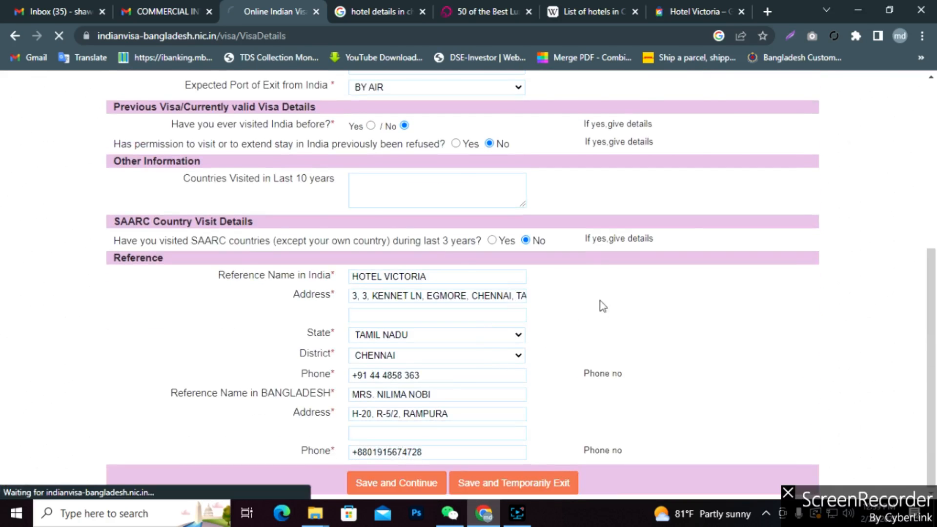
Remove the period from the Bangladesh reference name to clear the alphabets-only warning.
{"action": "scroll", "coordinate": [566, 306], "scroll_direction": "down", "scroll_amount": 5}
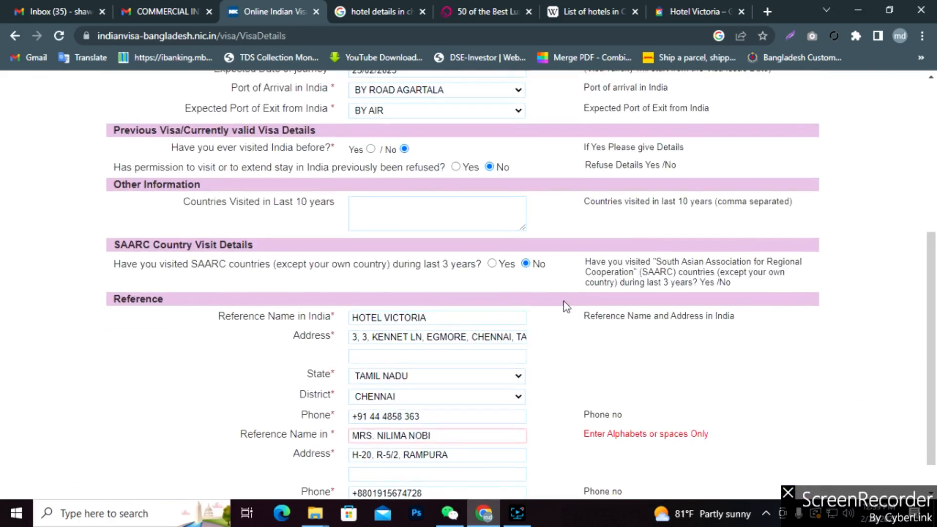
{"action": "scroll", "coordinate": [566, 307], "scroll_direction": "down", "scroll_amount": 1}
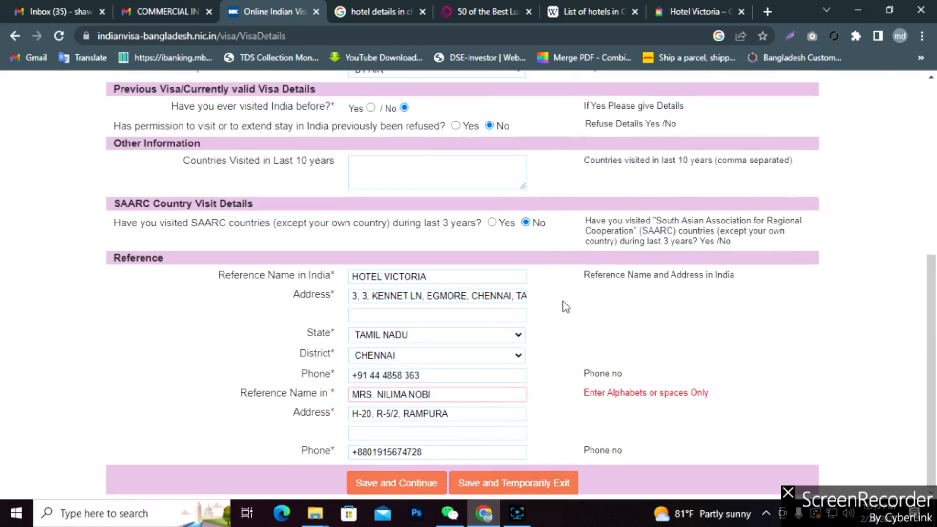
{"action": "left_click", "coordinate": [376, 395]}
{"action": "key", "text": "BackSpace"}
{"action": "key", "text": "BackSpace"}
{"action": "key", "text": "BackSpace"}
{"action": "key", "text": "BackSpace"}
{"action": "key", "text": "BackSpace"}
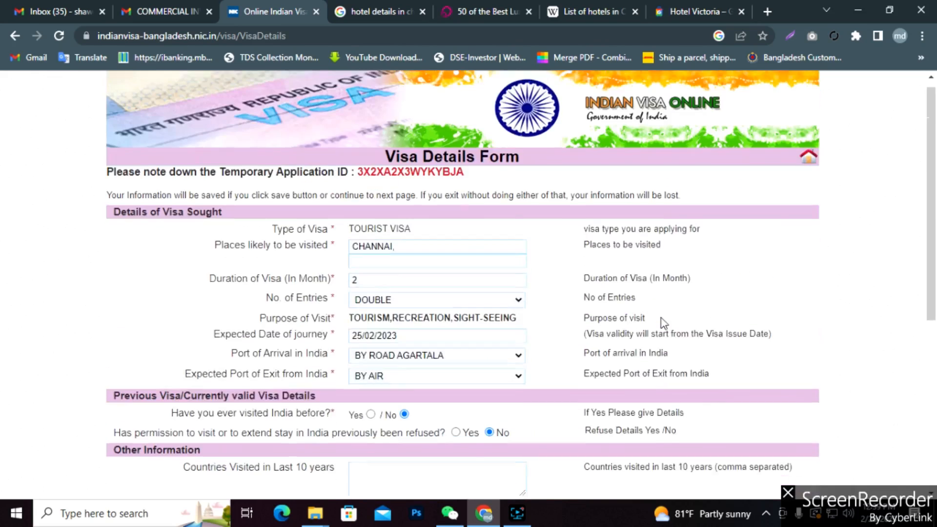
{"action": "scroll", "coordinate": [660, 318], "scroll_direction": "up", "scroll_amount": 6}
{"action": "scroll", "coordinate": [661, 318], "scroll_direction": "down", "scroll_amount": 6}
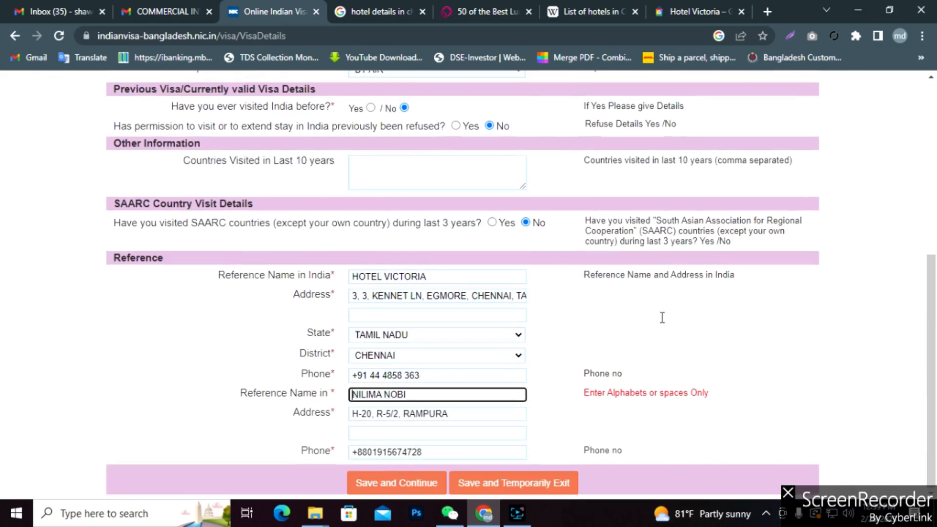
{"action": "left_click", "coordinate": [626, 347]}
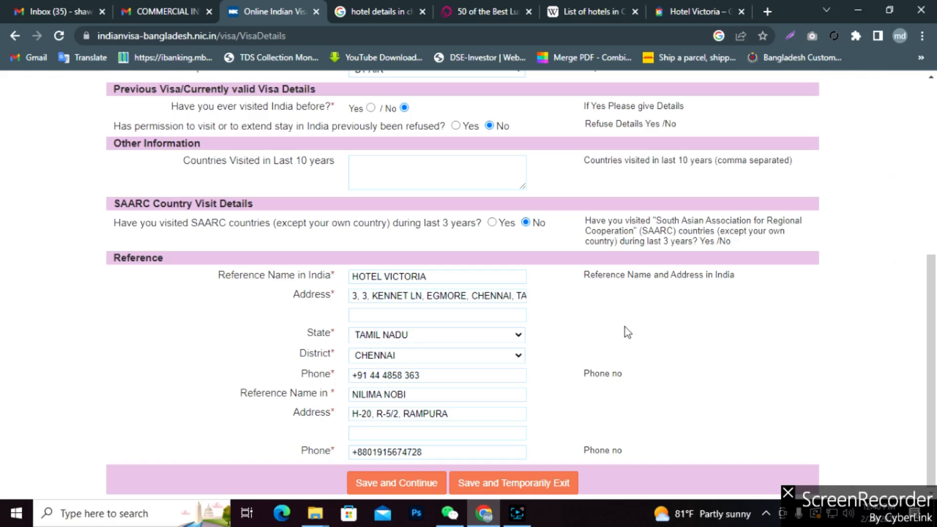
Answer No to all six security questions, tick the declaration, and save.
{"action": "left_click", "coordinate": [398, 483]}
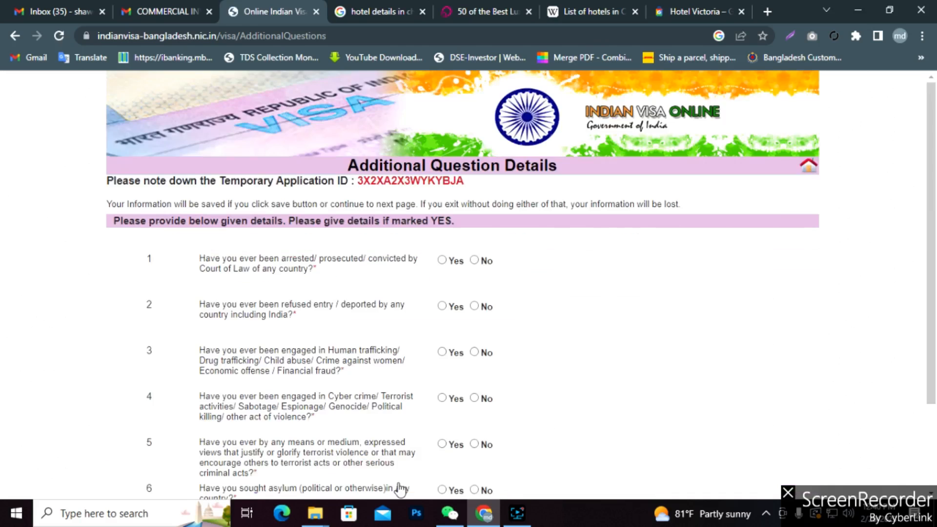
{"action": "scroll", "coordinate": [529, 445], "scroll_direction": "down", "scroll_amount": 2}
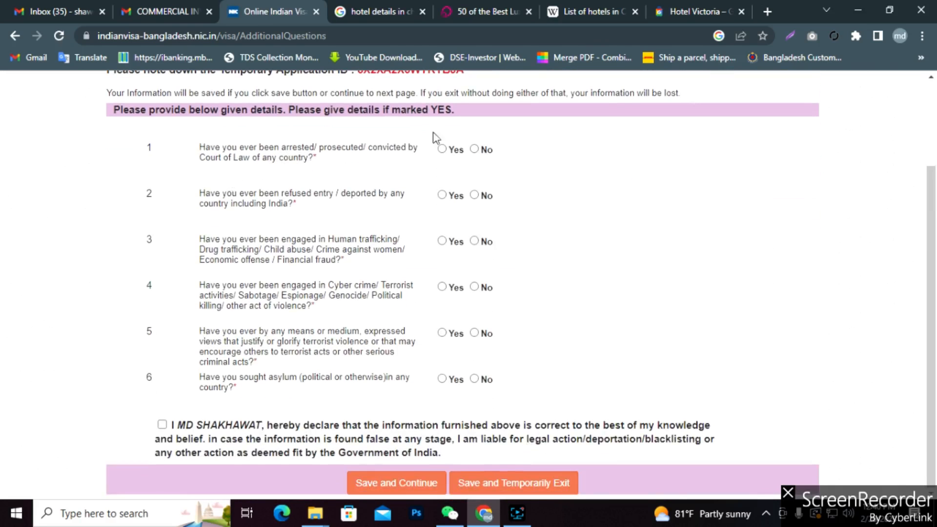
{"action": "left_click", "coordinate": [474, 149]}
{"action": "left_click", "coordinate": [474, 195]}
{"action": "left_click", "coordinate": [475, 241]}
{"action": "left_click", "coordinate": [475, 286]}
{"action": "left_click", "coordinate": [475, 332]}
{"action": "left_click", "coordinate": [475, 379]}
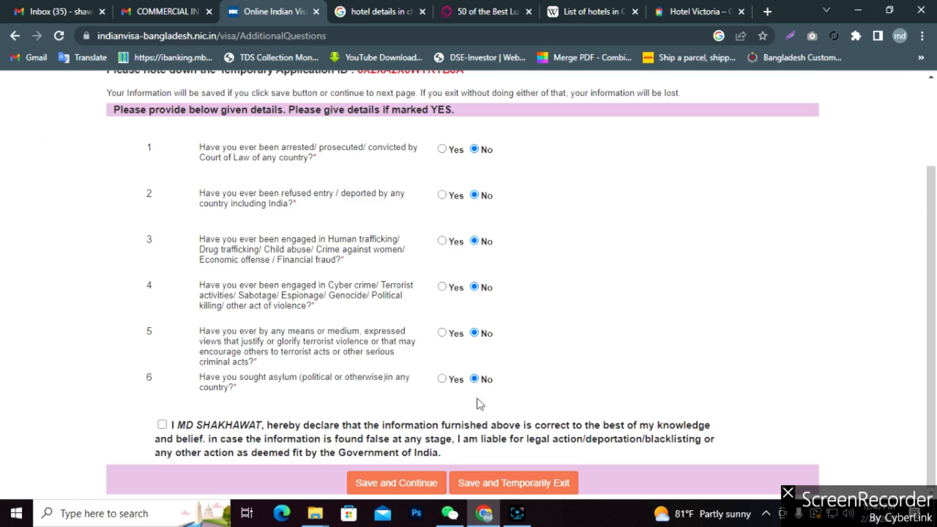
{"action": "left_click", "coordinate": [162, 424]}
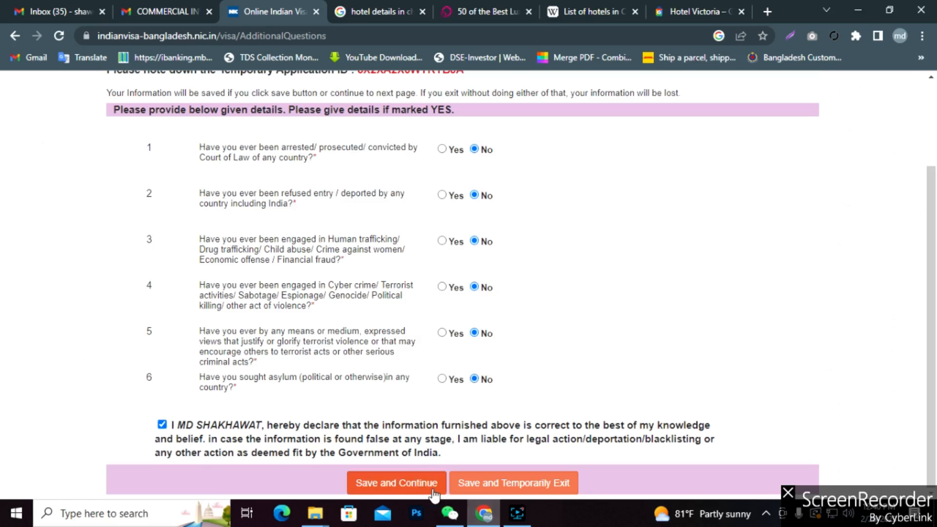
{"action": "left_click", "coordinate": [386, 485]}
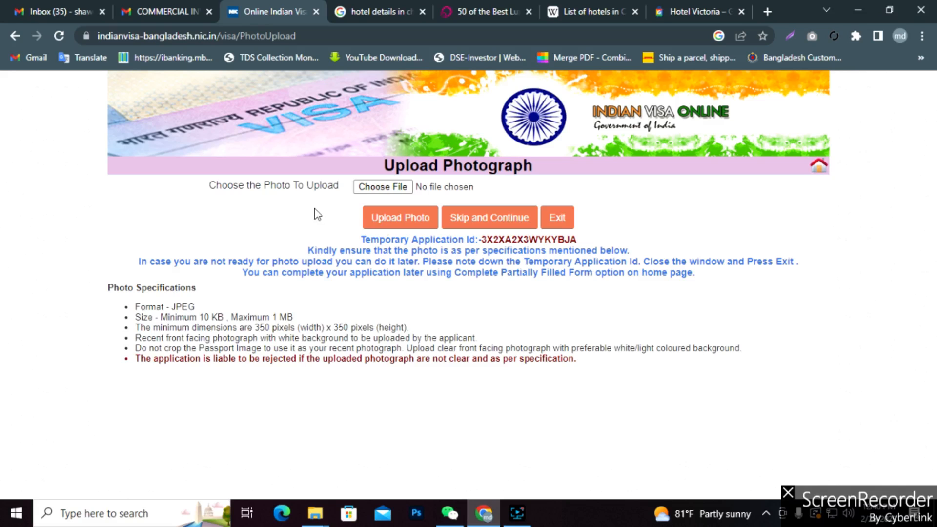
Browse to the Desktop in the photo file picker and switch to Large icons view.
{"action": "left_click", "coordinate": [380, 190]}
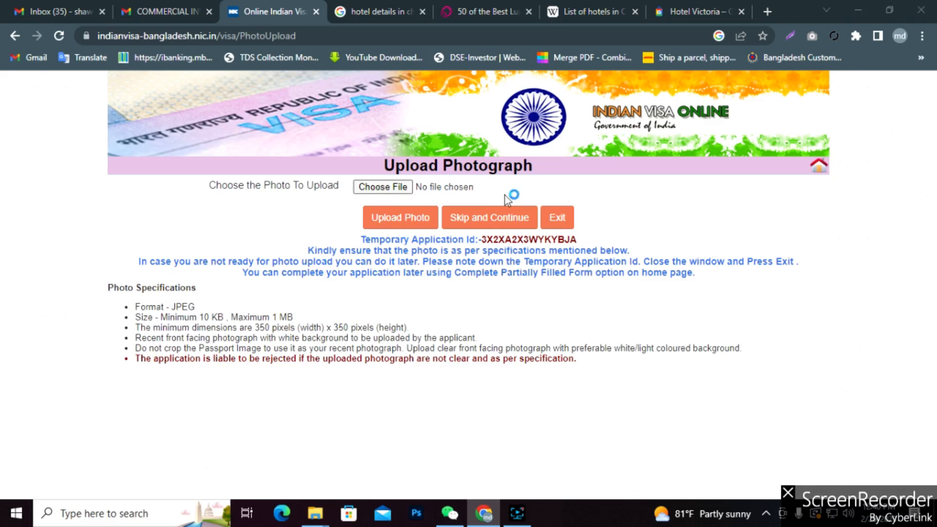
{"action": "scroll", "coordinate": [96, 185], "scroll_direction": "up", "scroll_amount": 2}
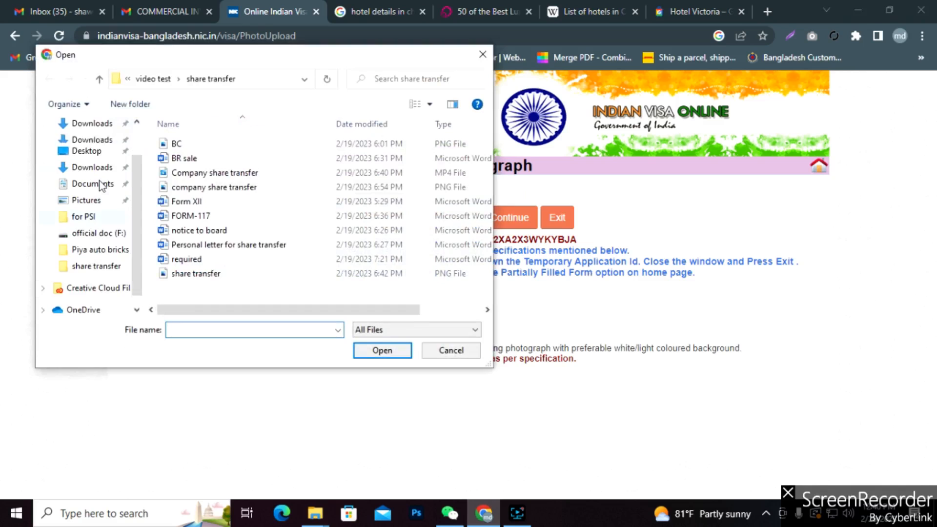
{"action": "left_click", "coordinate": [78, 152]}
{"action": "scroll", "coordinate": [254, 220], "scroll_direction": "down", "scroll_amount": 6}
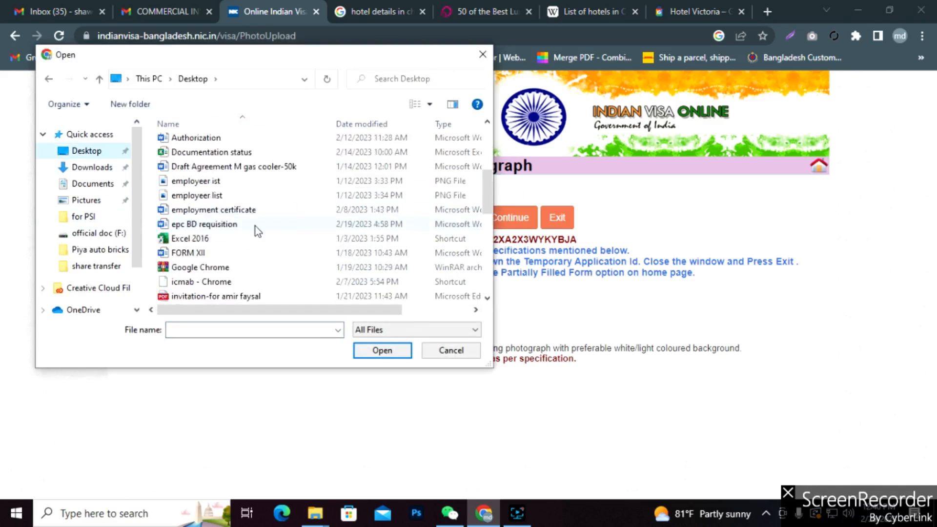
{"action": "scroll", "coordinate": [256, 229], "scroll_direction": "down", "scroll_amount": 5}
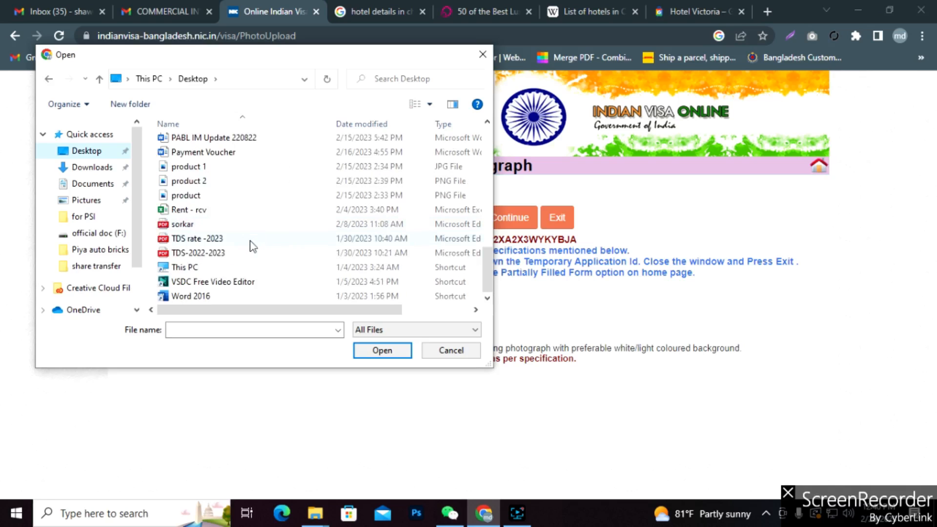
{"action": "left_click", "coordinate": [431, 105]}
{"action": "left_click", "coordinate": [477, 41]}
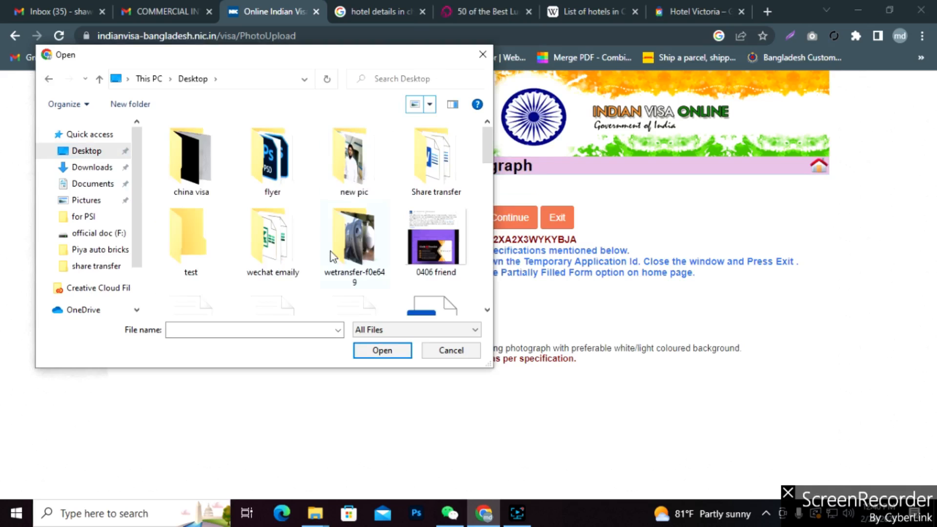
Pick the portrait photo and upload it; the site rejects it as not jpg/jpeg.
{"action": "scroll", "coordinate": [341, 274], "scroll_direction": "down", "scroll_amount": 6}
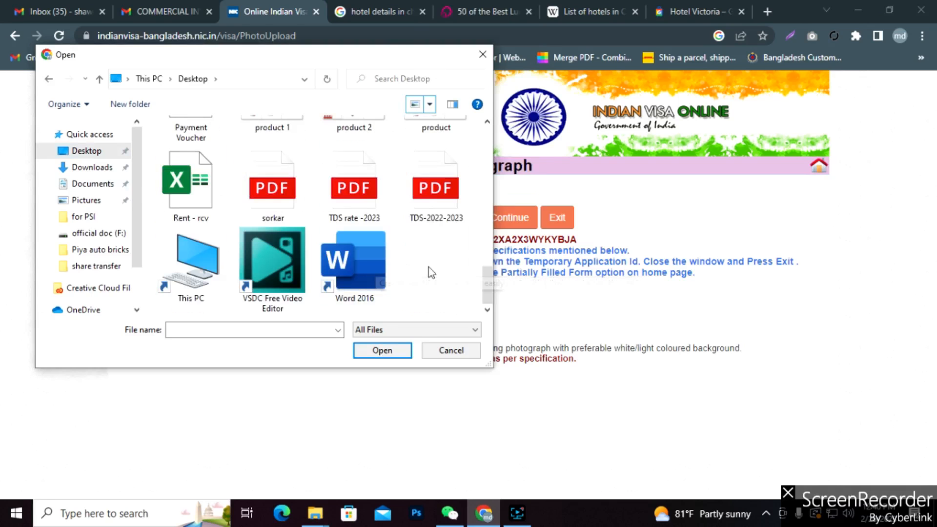
{"action": "scroll", "coordinate": [429, 273], "scroll_direction": "up", "scroll_amount": 2}
{"action": "scroll", "coordinate": [429, 272], "scroll_direction": "up", "scroll_amount": 3}
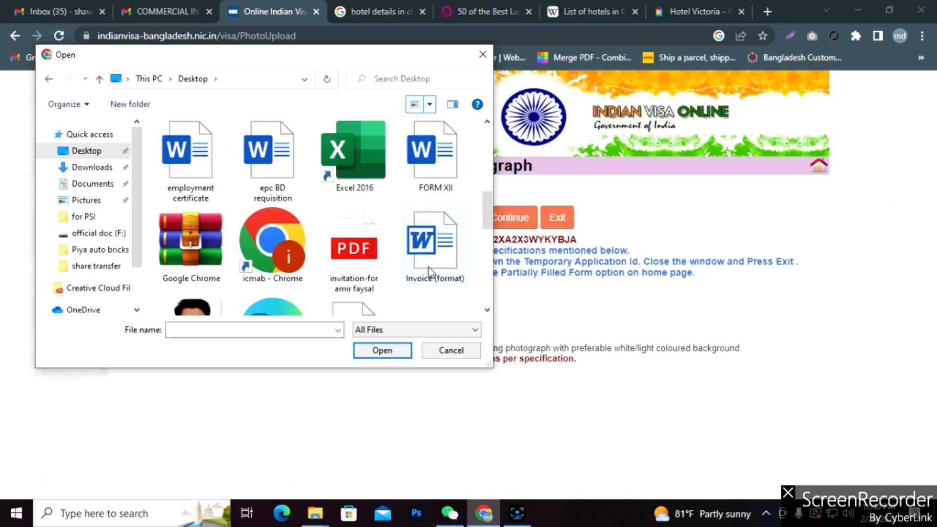
{"action": "scroll", "coordinate": [428, 273], "scroll_direction": "down", "scroll_amount": 1}
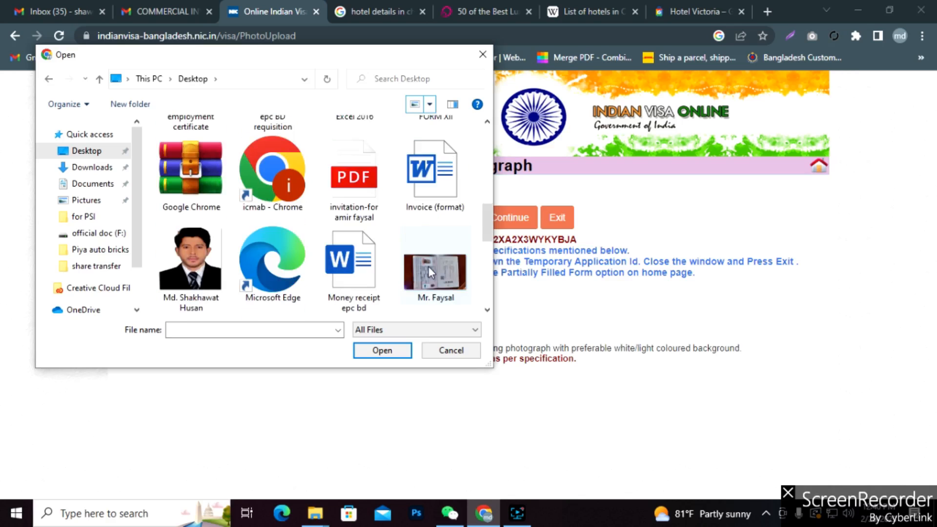
{"action": "left_click", "coordinate": [190, 259]}
{"action": "left_click", "coordinate": [381, 352]}
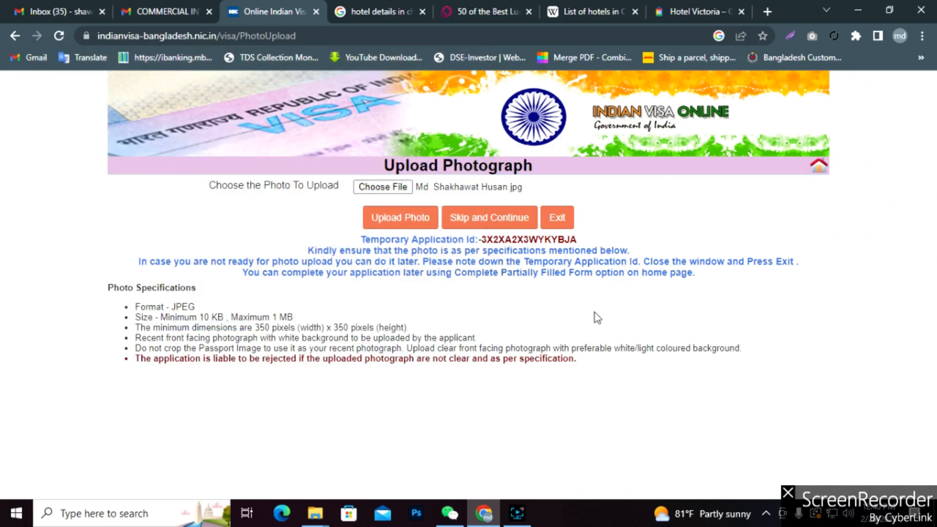
{"action": "left_click", "coordinate": [411, 222]}
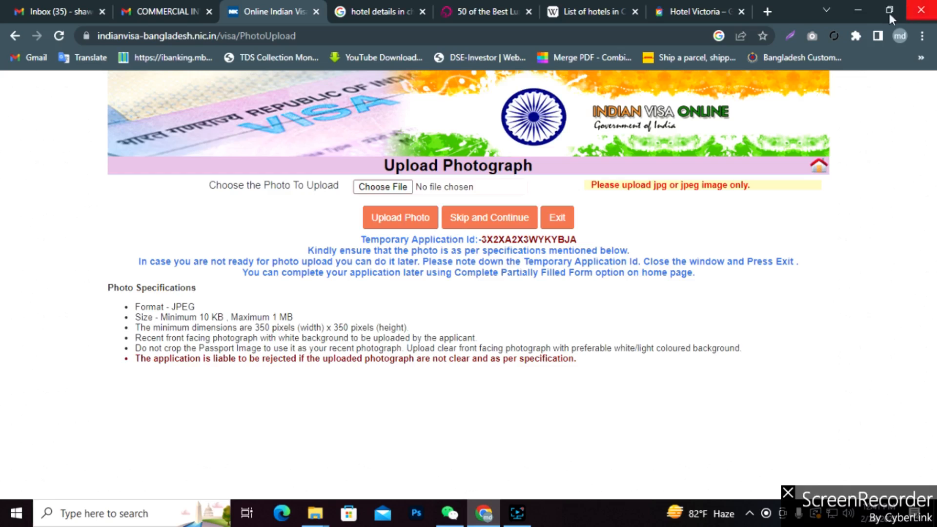
{"action": "left_click", "coordinate": [859, 7]}
{"action": "right_click", "coordinate": [399, 312]}
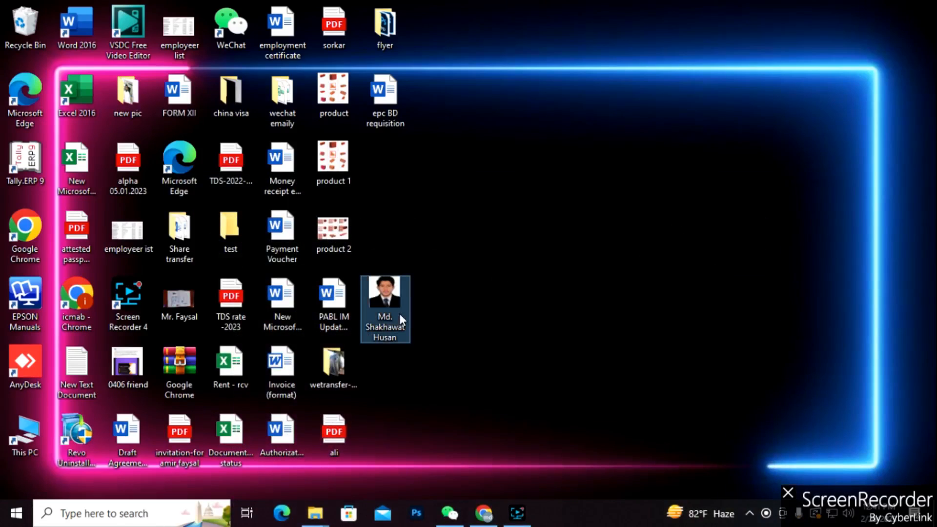
{"action": "left_click", "coordinate": [456, 467]}
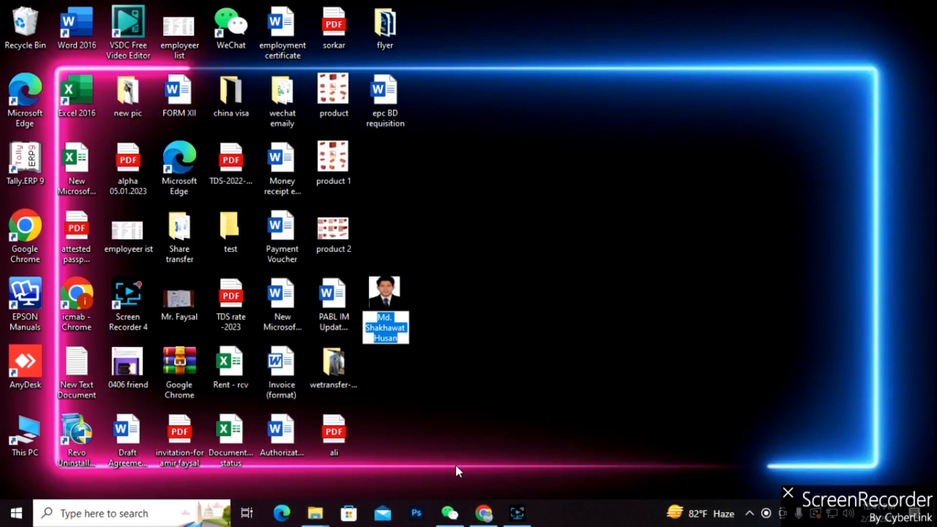
{"action": "left_click", "coordinate": [396, 307]}
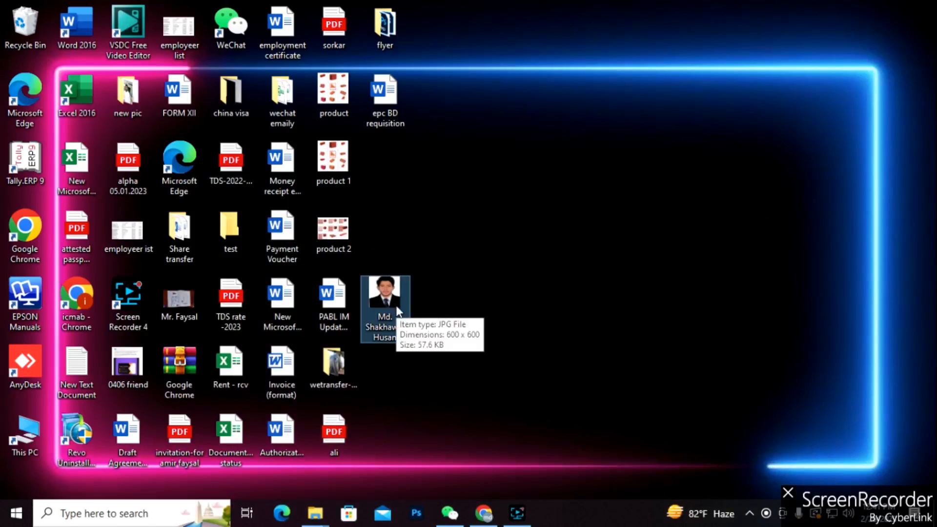
{"action": "left_click", "coordinate": [483, 512]}
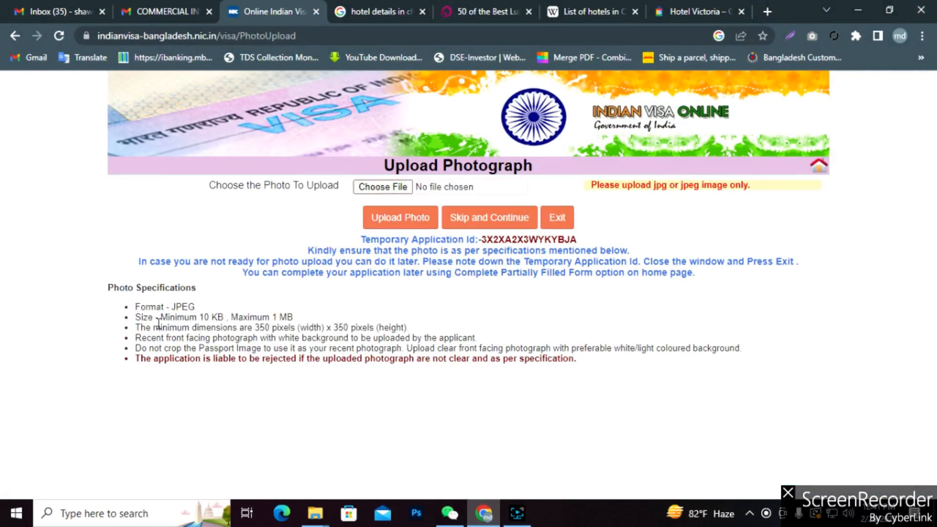
Read the photo specifications, then skip the photo upload and continue to Visit Details.
{"action": "double_click", "coordinate": [582, 351]}
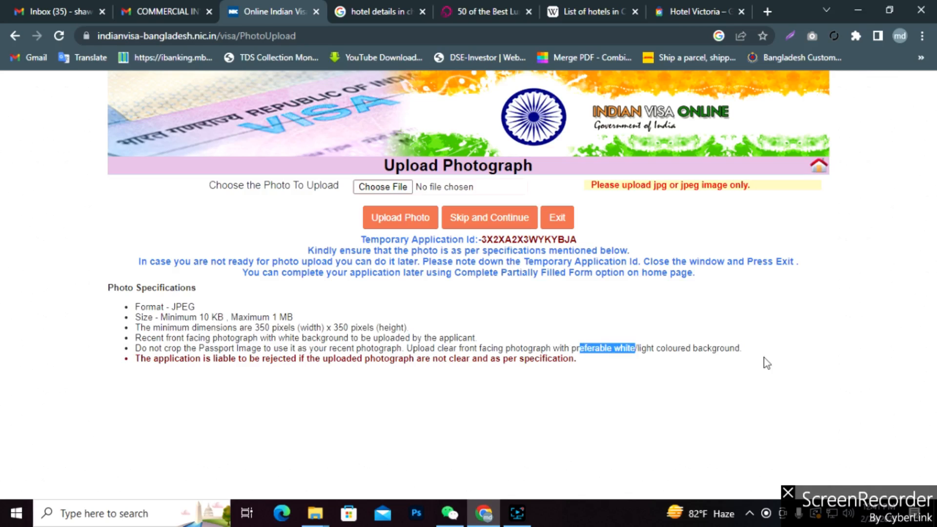
{"action": "left_click_drag", "start_coordinate": [760, 355], "coordinate": [120, 310]}
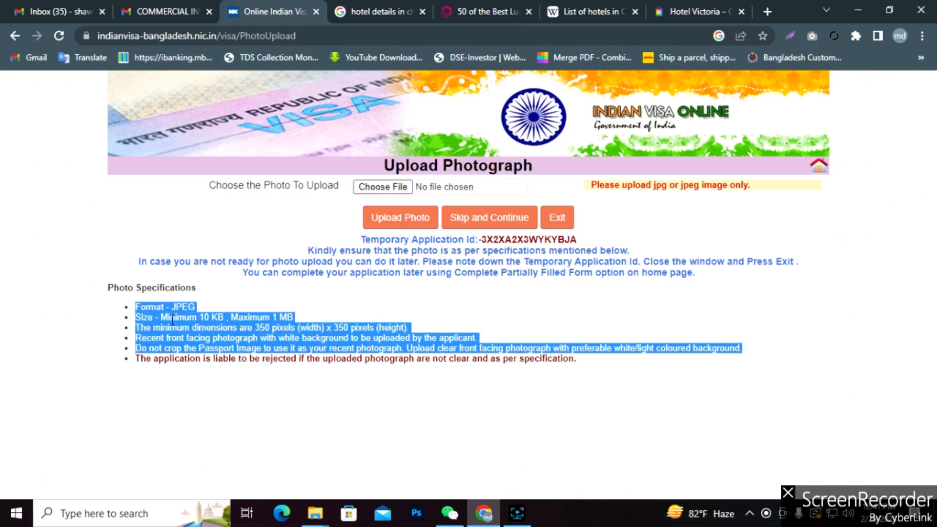
{"action": "left_click", "coordinate": [222, 332]}
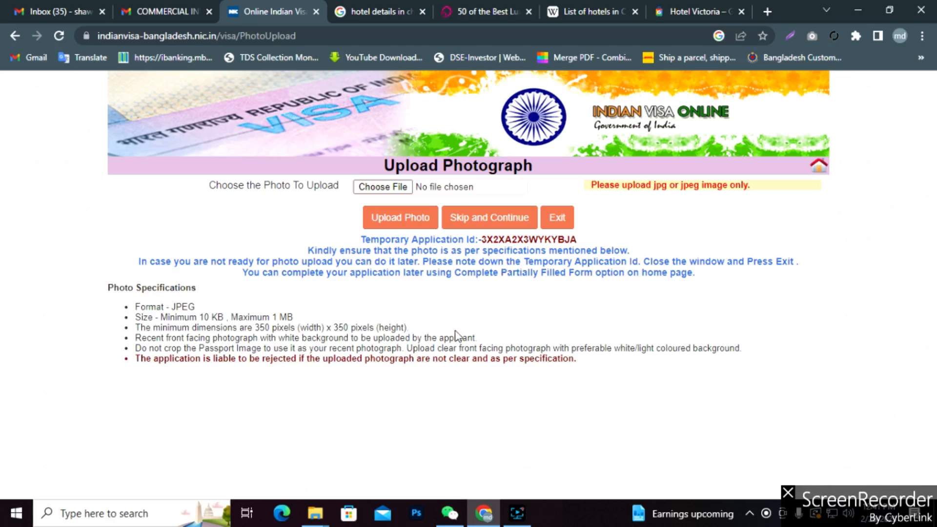
{"action": "left_click", "coordinate": [507, 221]}
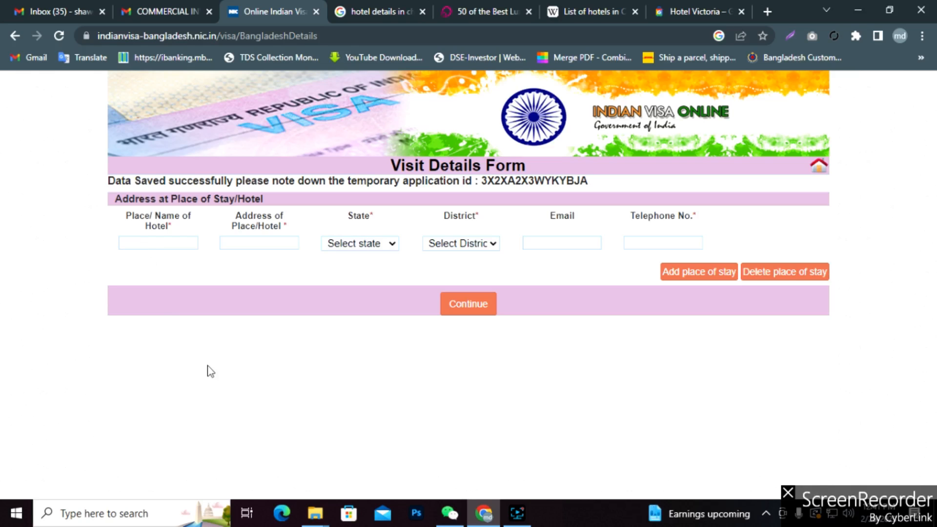
Enter Hotel Victoria as the place of stay and paste its address from the hotel page.
{"action": "left_click", "coordinate": [159, 244]}
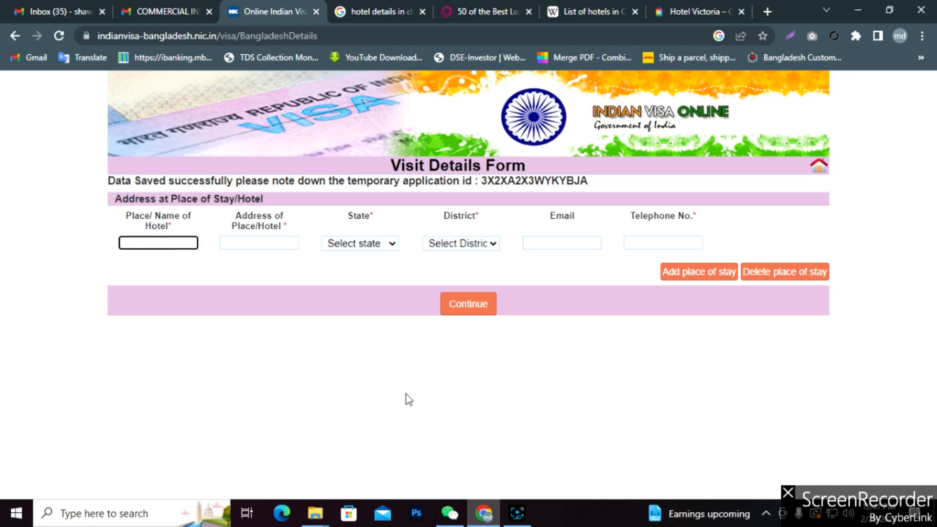
{"action": "left_click", "coordinate": [688, 8]}
{"action": "left_click", "coordinate": [238, 8]}
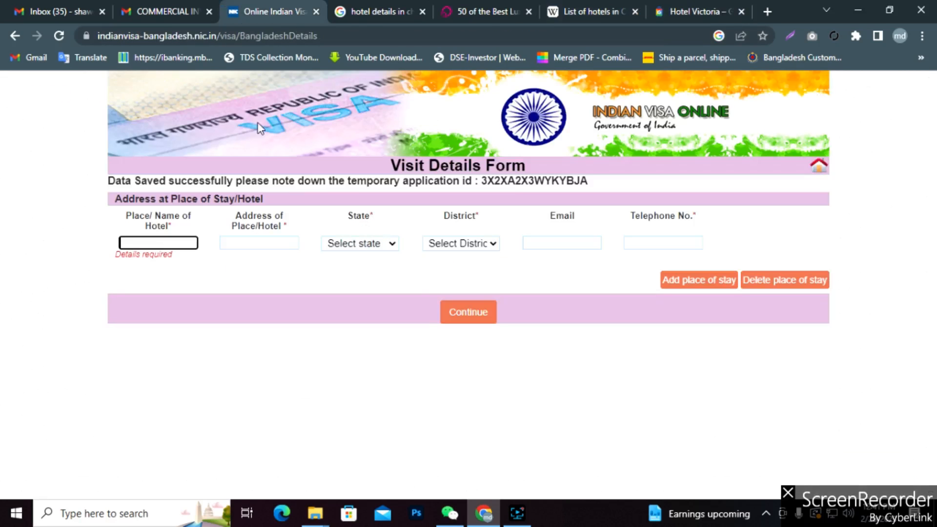
{"action": "type", "text": "Hotel Victoria"}
{"action": "left_click", "coordinate": [264, 244]}
{"action": "left_click", "coordinate": [683, 7]}
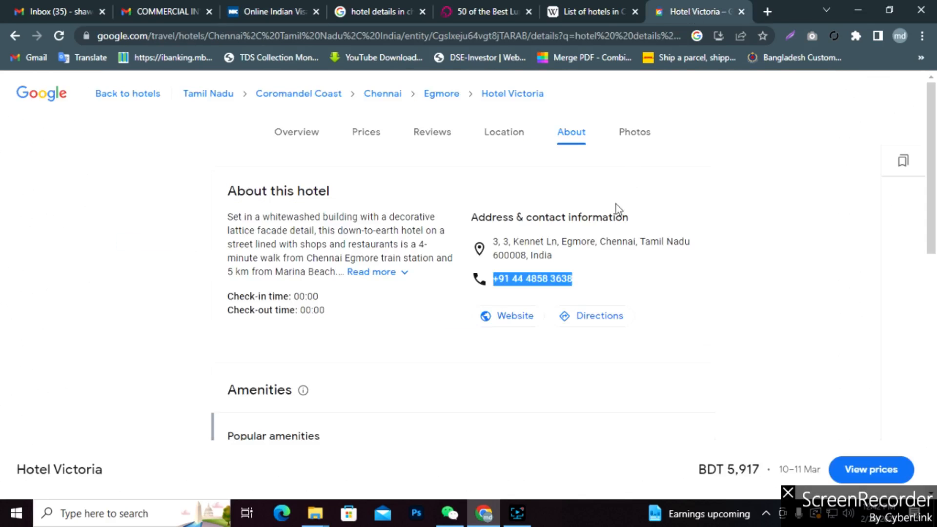
{"action": "left_click_drag", "start_coordinate": [561, 256], "coordinate": [494, 241]}
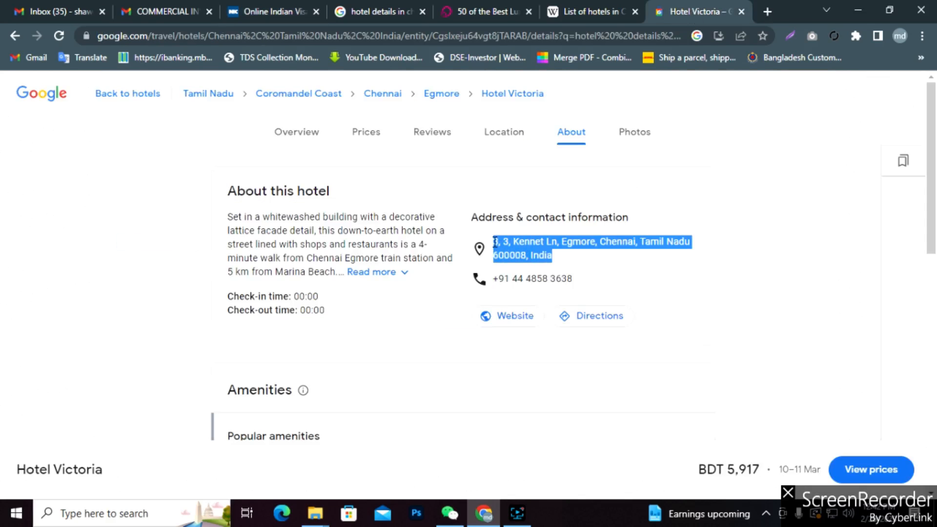
{"action": "left_click", "coordinate": [261, 12]}
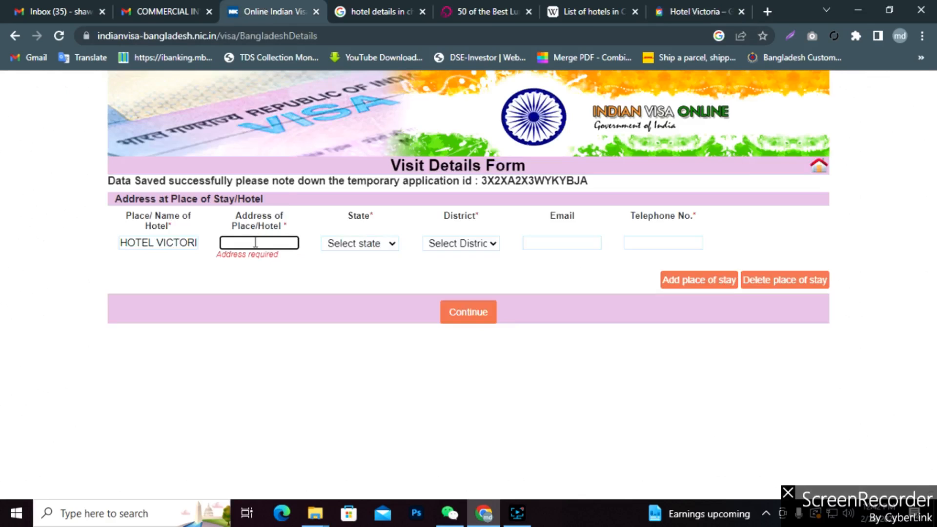
{"action": "key", "text": "ctrl+v"}
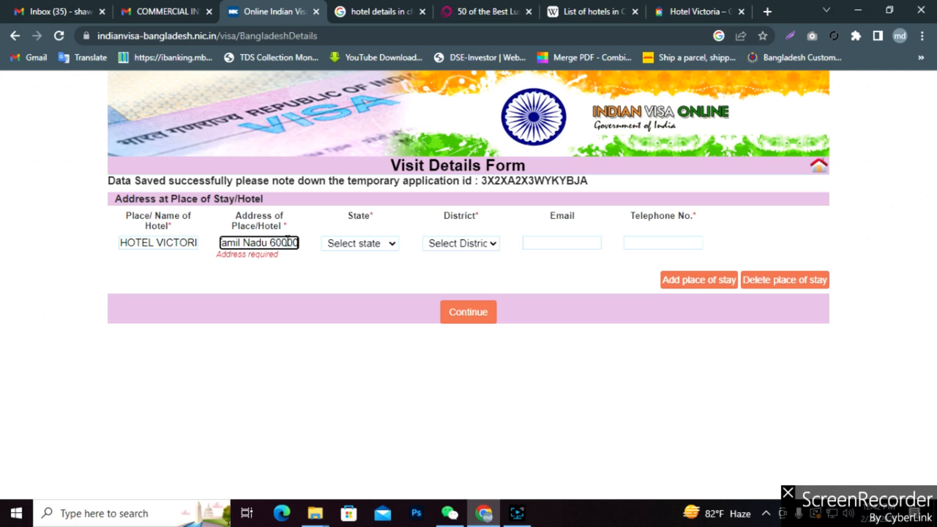
Choose TAMIL NADU as the state and CHENNAI as the district.
{"action": "left_click", "coordinate": [393, 243]}
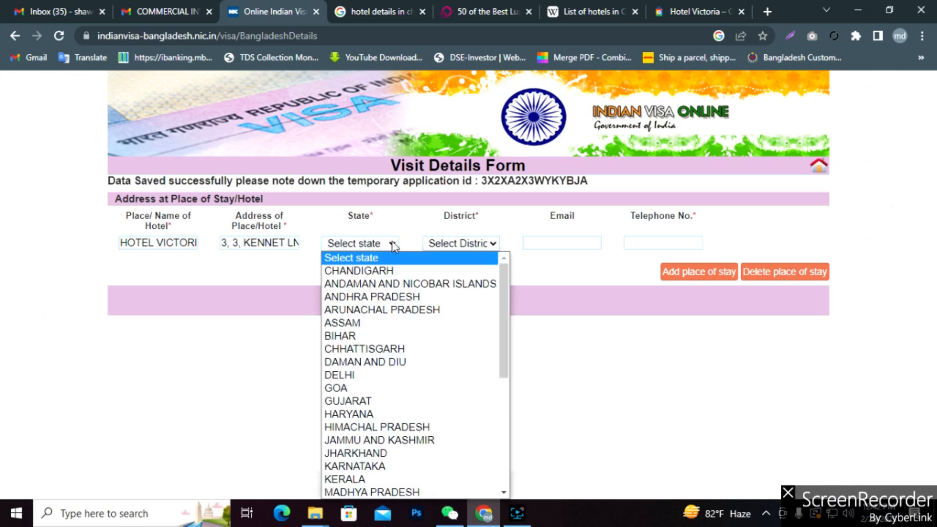
{"action": "key", "text": "t"}
{"action": "key", "text": "Return"}
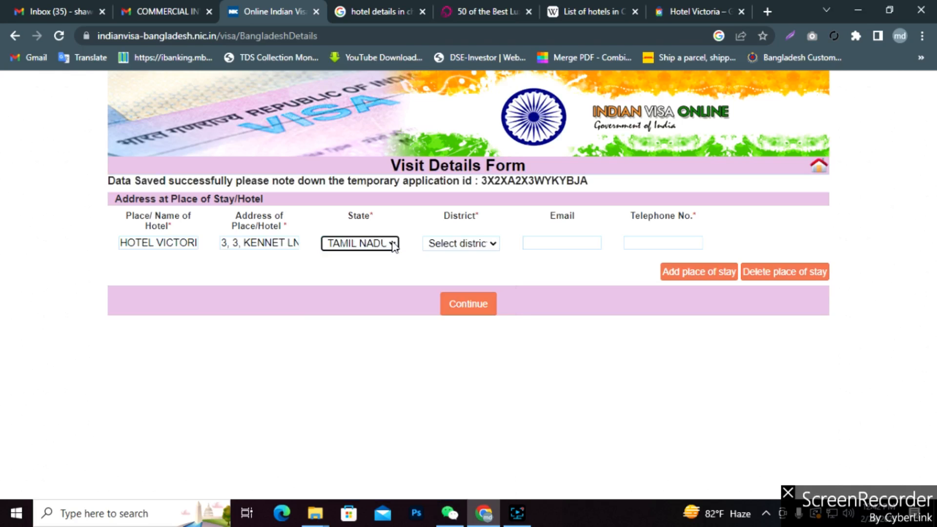
{"action": "left_click", "coordinate": [494, 243]}
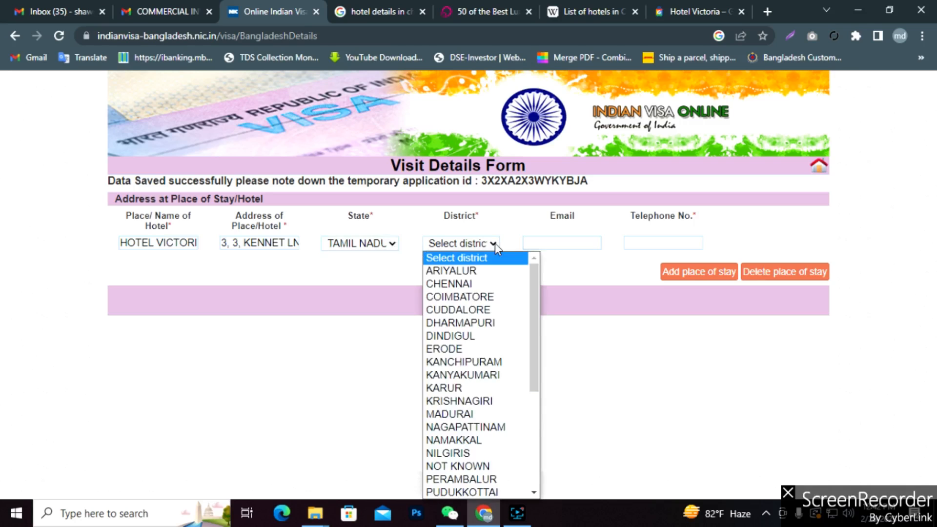
{"action": "key", "text": "c"}
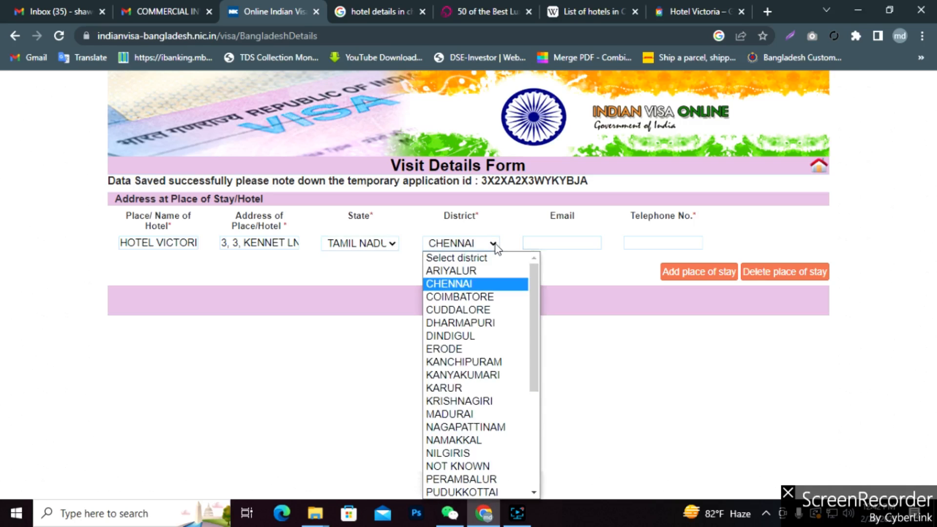
{"action": "left_click", "coordinate": [471, 284]}
Copy the hotel's phone number from its details page into the telephone field.
{"action": "left_click", "coordinate": [572, 243]}
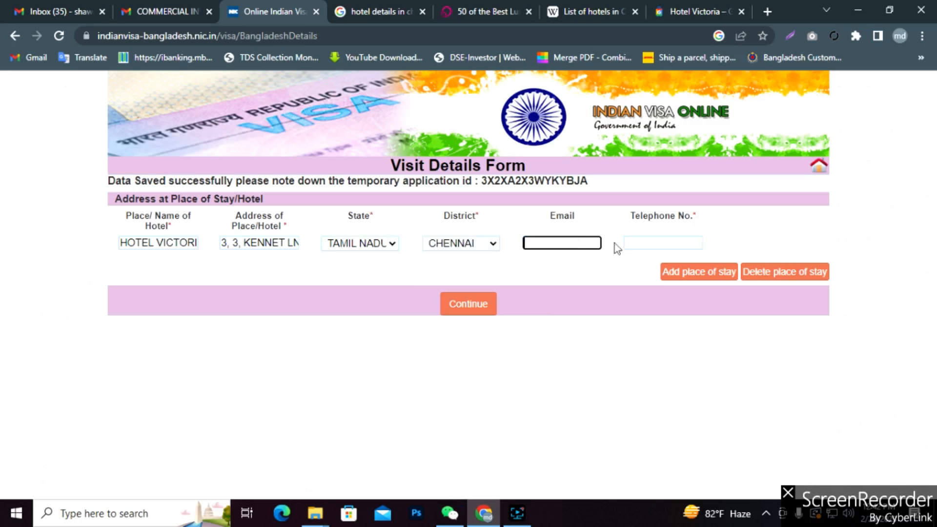
{"action": "left_click", "coordinate": [650, 239]}
{"action": "left_click", "coordinate": [703, 8]}
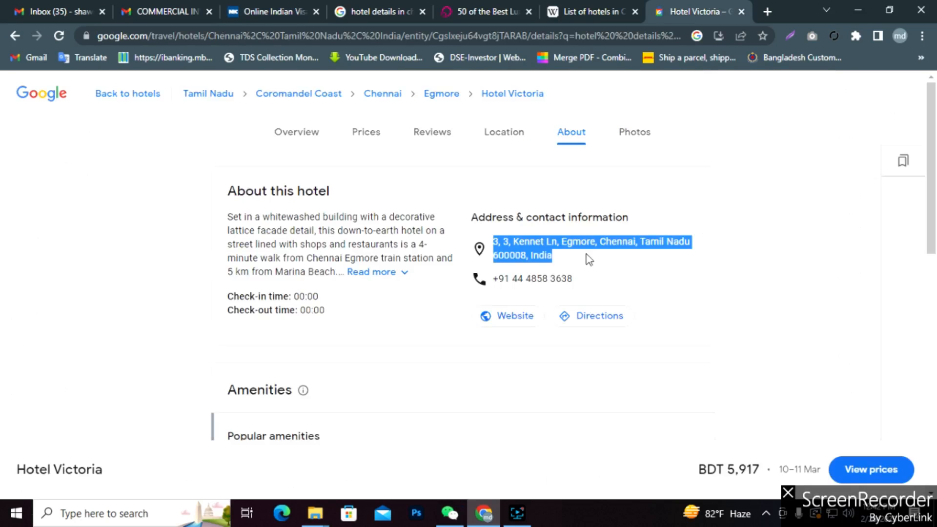
{"action": "left_click_drag", "start_coordinate": [582, 278], "coordinate": [494, 280]}
{"action": "key", "text": "ctrl+c"}
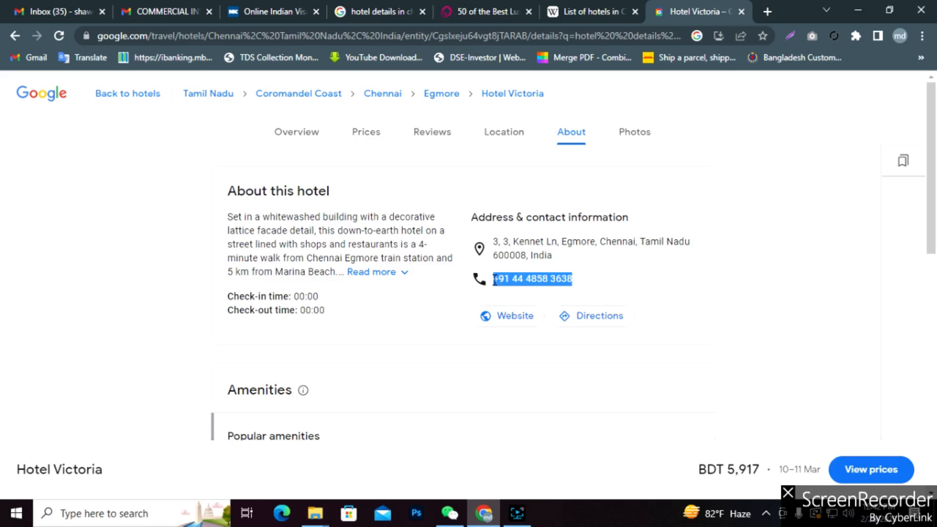
{"action": "left_click", "coordinate": [271, 12]}
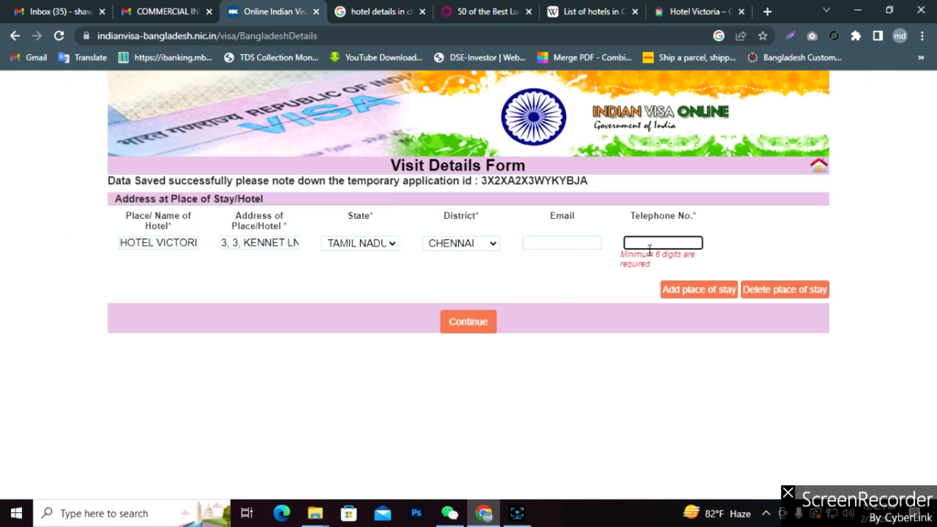
{"action": "key", "text": "ctrl+v"}
{"action": "left_click", "coordinate": [469, 328]}
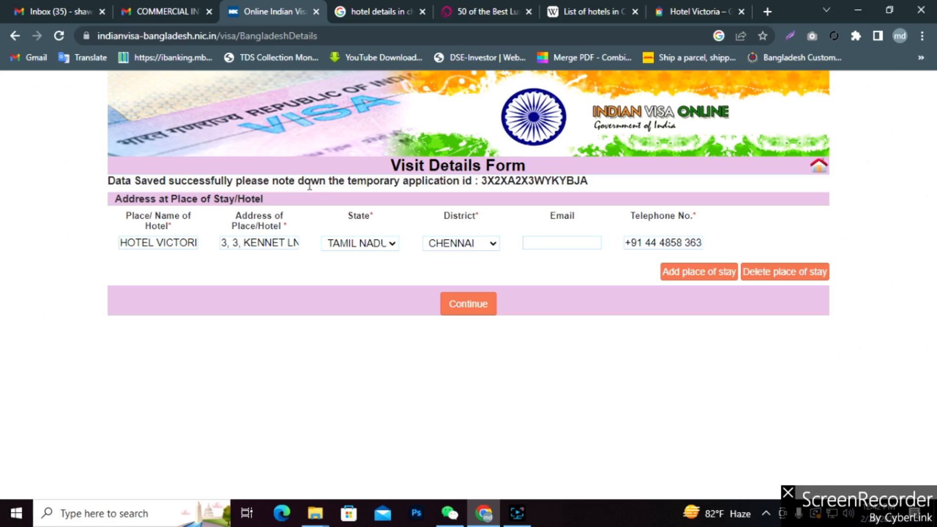
Submit the stay details and review each section of the Confirm Details page.
{"action": "left_click", "coordinate": [467, 305]}
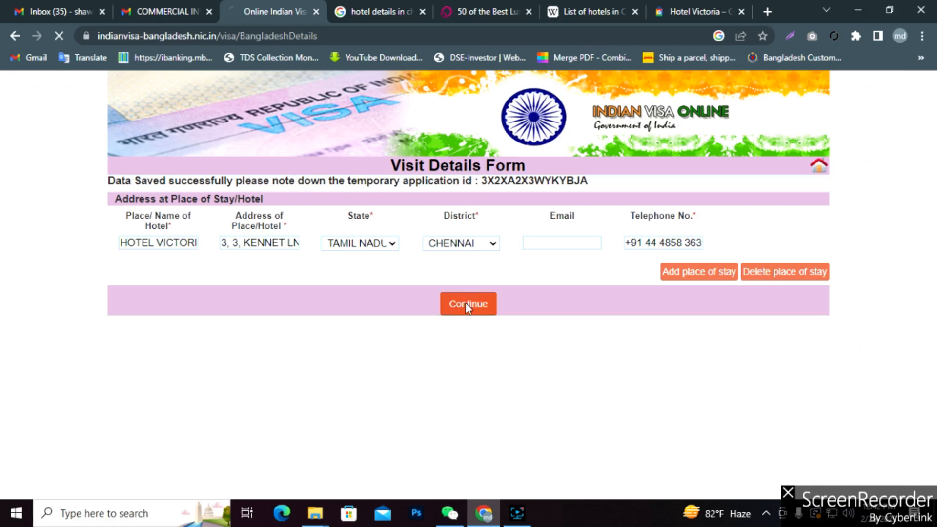
{"action": "scroll", "coordinate": [706, 327], "scroll_direction": "down", "scroll_amount": 20}
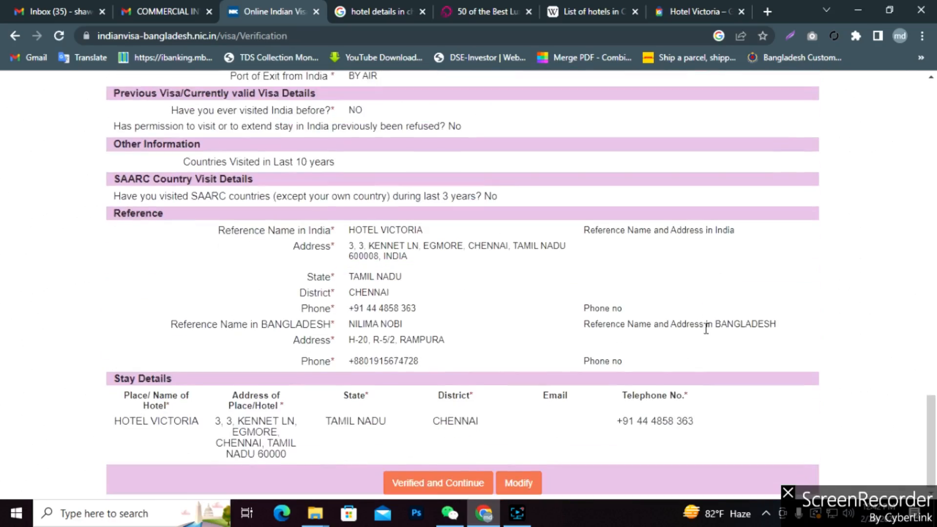
{"action": "scroll", "coordinate": [705, 328], "scroll_direction": "up", "scroll_amount": 15}
{"action": "scroll", "coordinate": [704, 329], "scroll_direction": "up", "scroll_amount": 5}
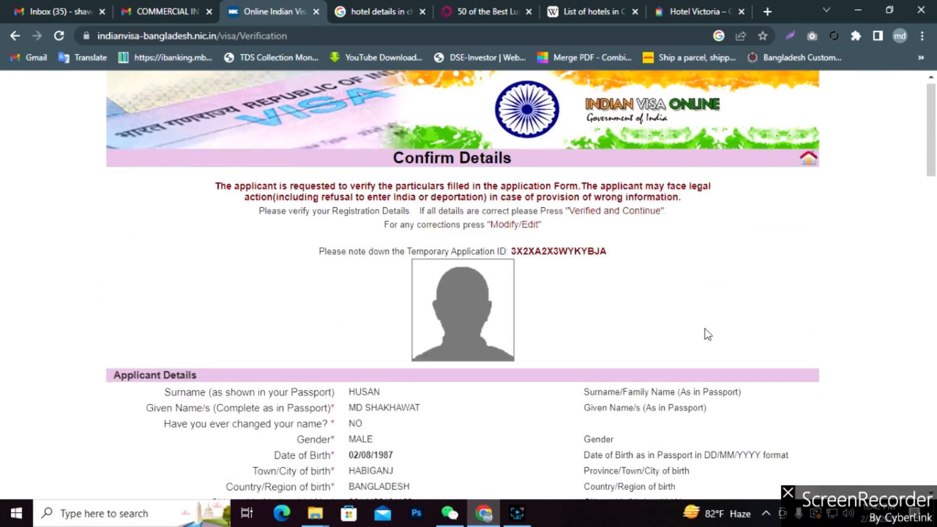
{"action": "scroll", "coordinate": [704, 329], "scroll_direction": "down", "scroll_amount": 10}
{"action": "scroll", "coordinate": [707, 341], "scroll_direction": "down", "scroll_amount": 12}
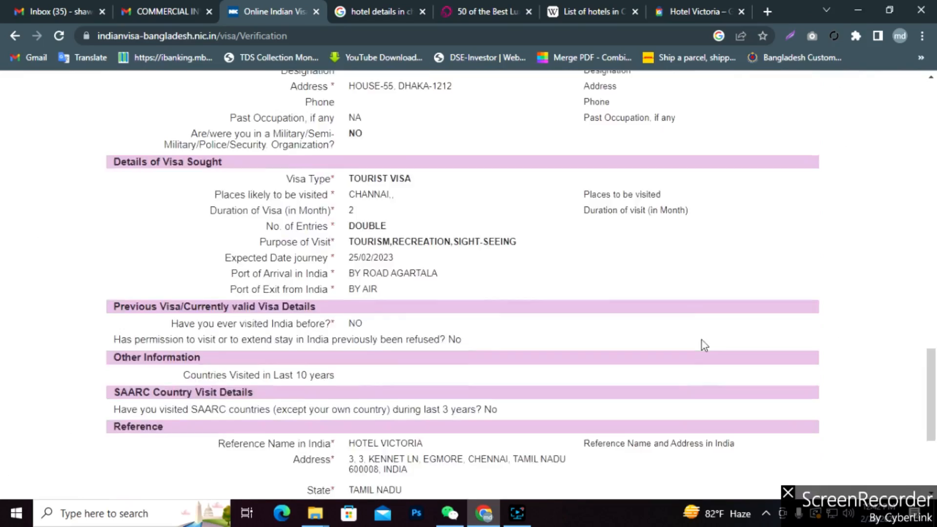
{"action": "scroll", "coordinate": [702, 347], "scroll_direction": "up", "scroll_amount": 20}
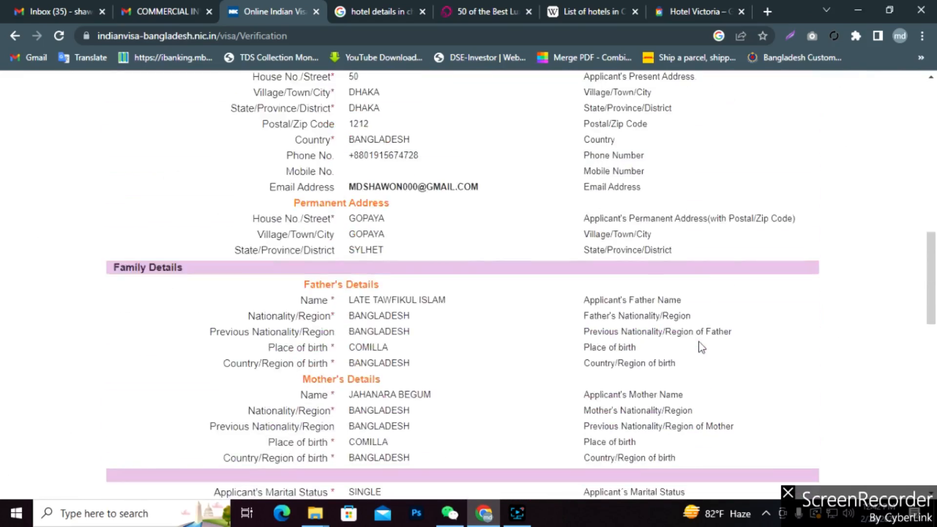
{"action": "scroll", "coordinate": [702, 348], "scroll_direction": "down", "scroll_amount": 20}
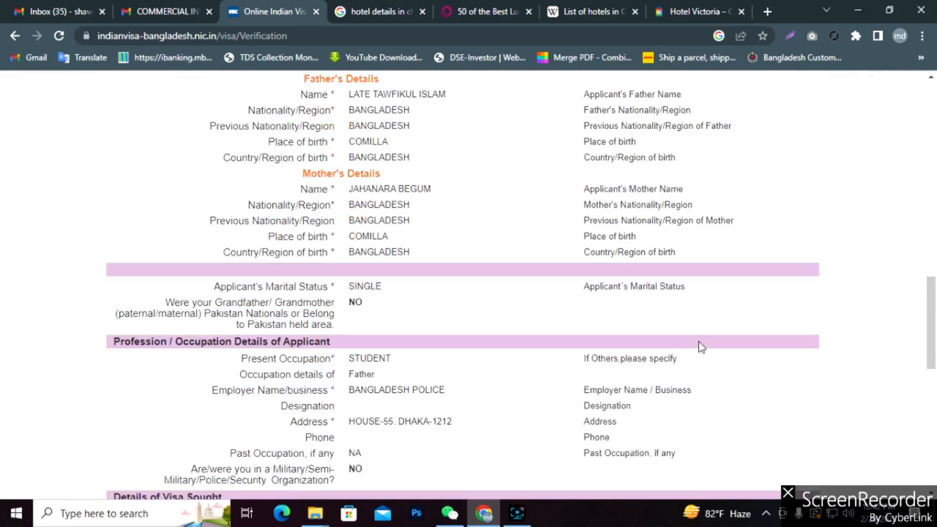
{"action": "scroll", "coordinate": [701, 347], "scroll_direction": "up", "scroll_amount": 20}
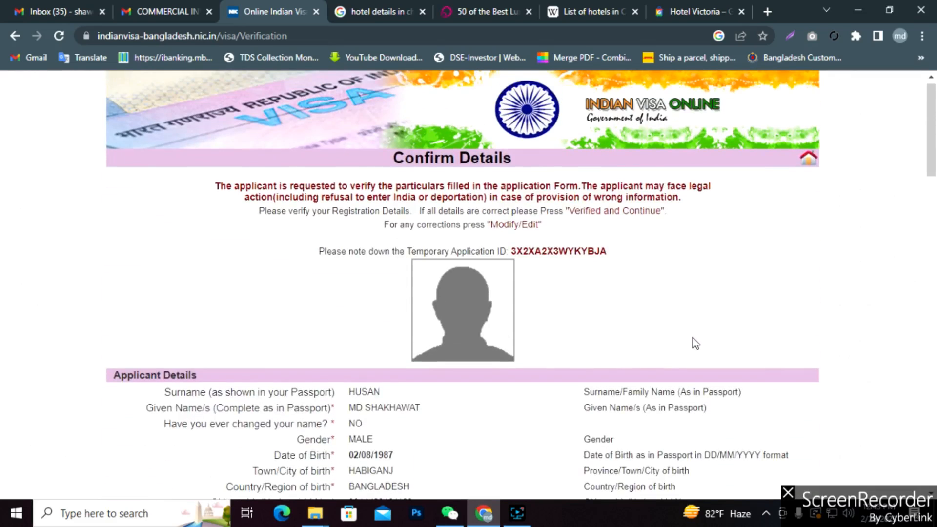
{"action": "scroll", "coordinate": [692, 342], "scroll_direction": "down", "scroll_amount": 7}
{"action": "scroll", "coordinate": [625, 293], "scroll_direction": "up", "scroll_amount": 3}
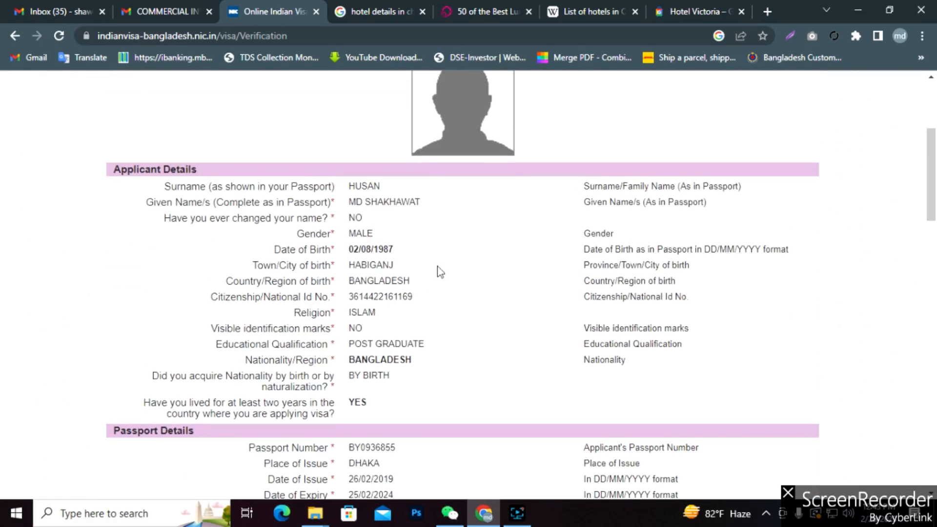
{"action": "scroll", "coordinate": [477, 385], "scroll_direction": "down", "scroll_amount": 4}
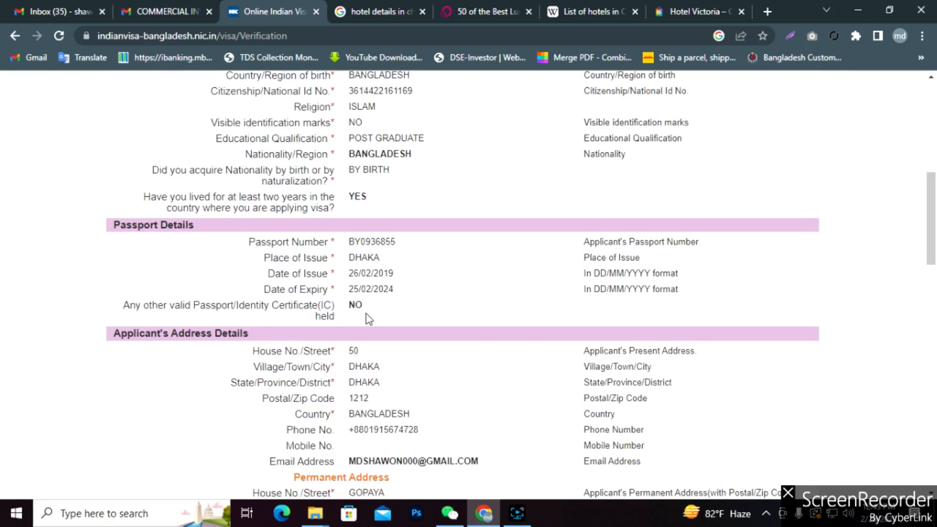
{"action": "scroll", "coordinate": [367, 316], "scroll_direction": "down", "scroll_amount": 3}
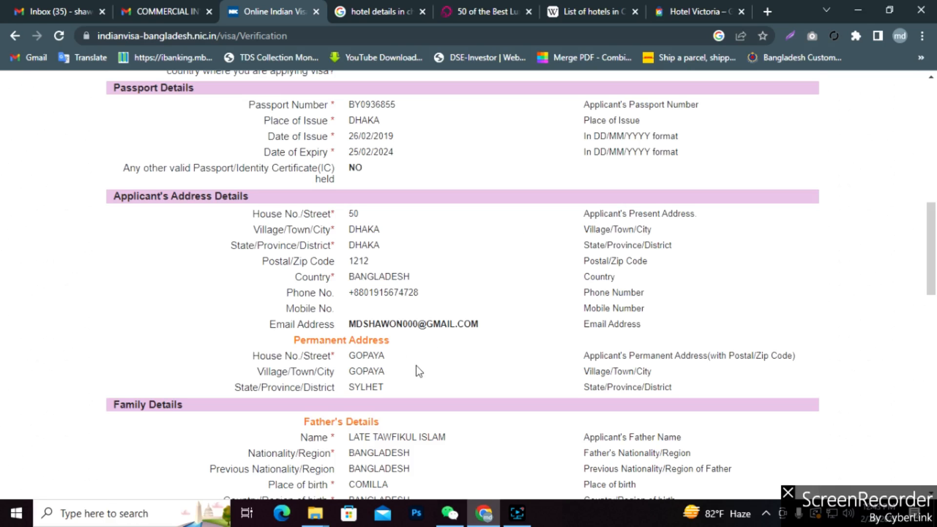
{"action": "scroll", "coordinate": [419, 372], "scroll_direction": "down", "scroll_amount": 4}
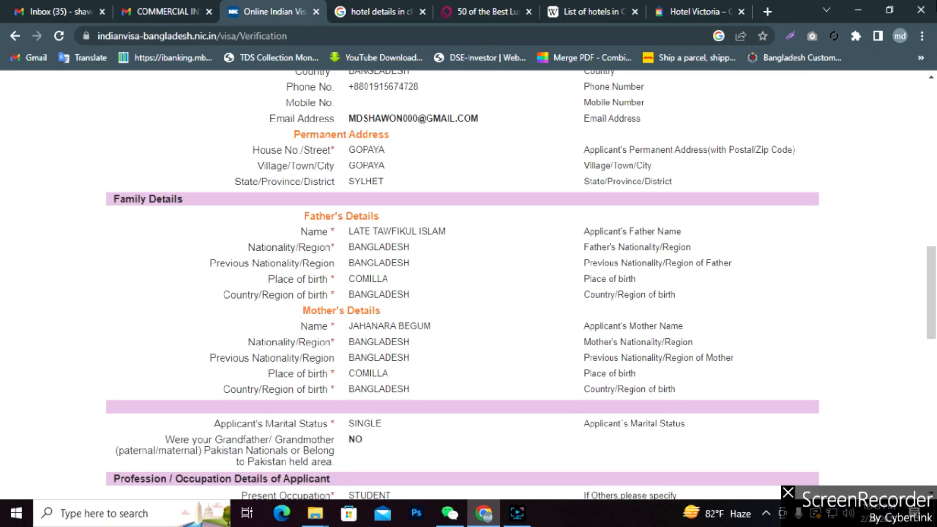
{"action": "scroll", "coordinate": [518, 353], "scroll_direction": "down", "scroll_amount": 4}
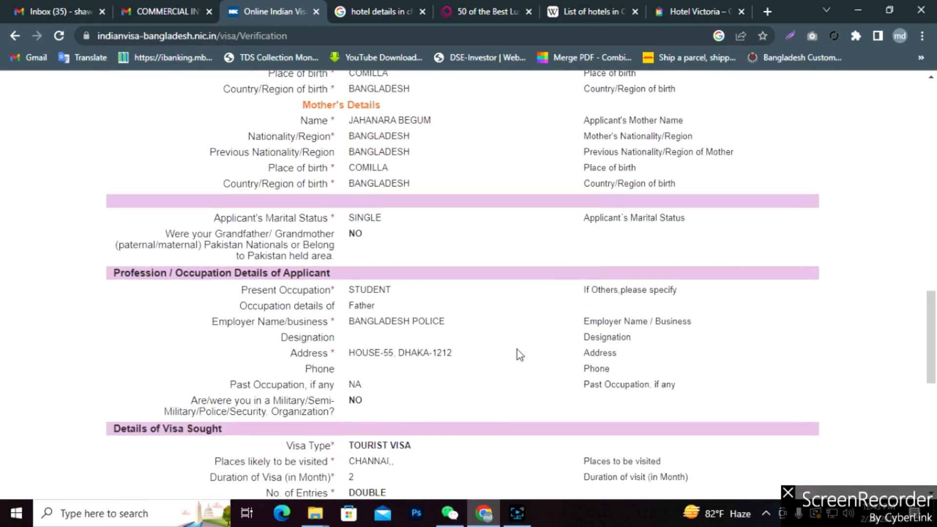
{"action": "scroll", "coordinate": [518, 353], "scroll_direction": "up", "scroll_amount": 4}
{"action": "scroll", "coordinate": [518, 353], "scroll_direction": "down", "scroll_amount": 4}
{"action": "scroll", "coordinate": [518, 353], "scroll_direction": "down", "scroll_amount": 3}
{"action": "scroll", "coordinate": [519, 353], "scroll_direction": "down", "scroll_amount": 4}
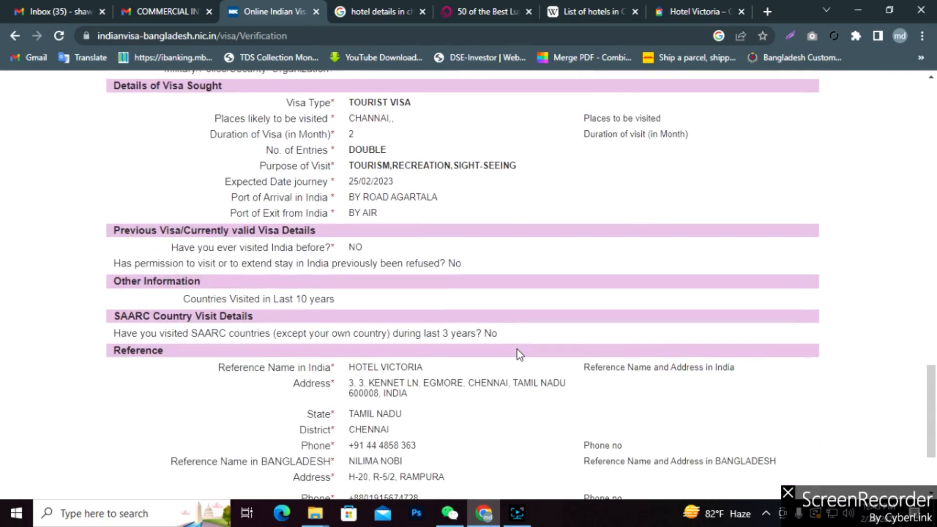
{"action": "scroll", "coordinate": [518, 350], "scroll_direction": "down", "scroll_amount": 3}
{"action": "scroll", "coordinate": [517, 350], "scroll_direction": "up", "scroll_amount": 4}
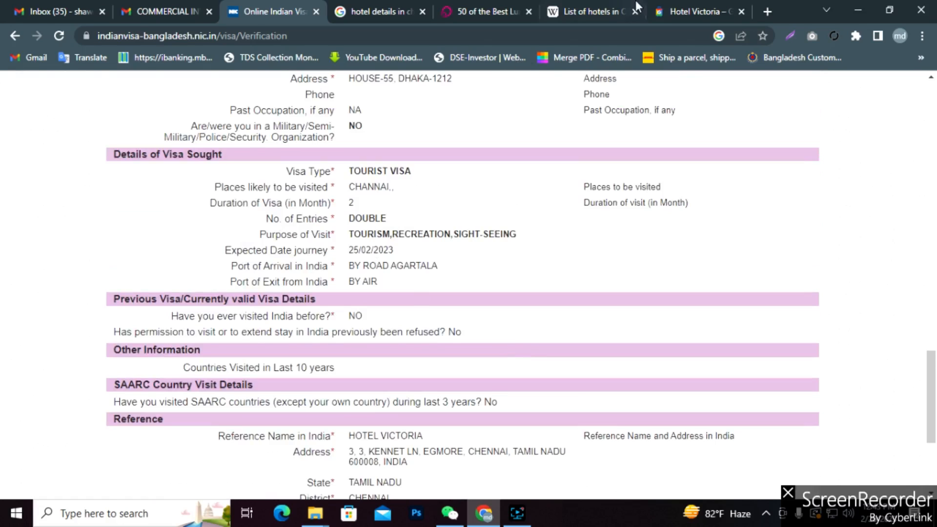
Recheck the Hotel Victoria tab, then return to the bottom of the Confirm Details page.
{"action": "left_click", "coordinate": [692, 9]}
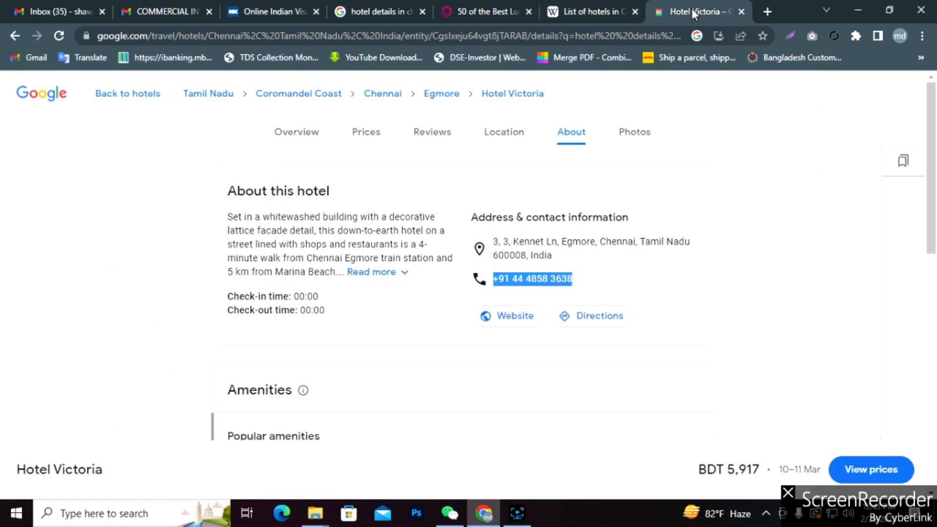
{"action": "left_click", "coordinate": [255, 3]}
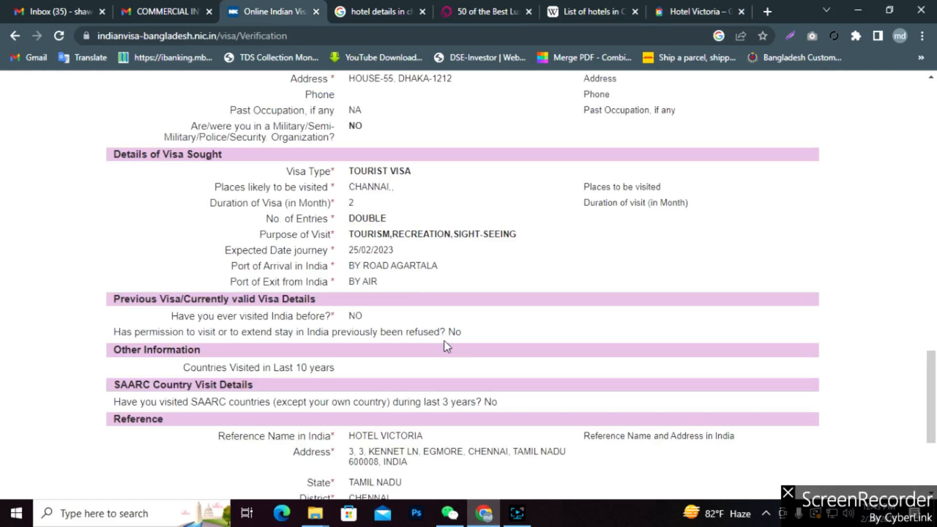
{"action": "scroll", "coordinate": [447, 346], "scroll_direction": "down", "scroll_amount": 3}
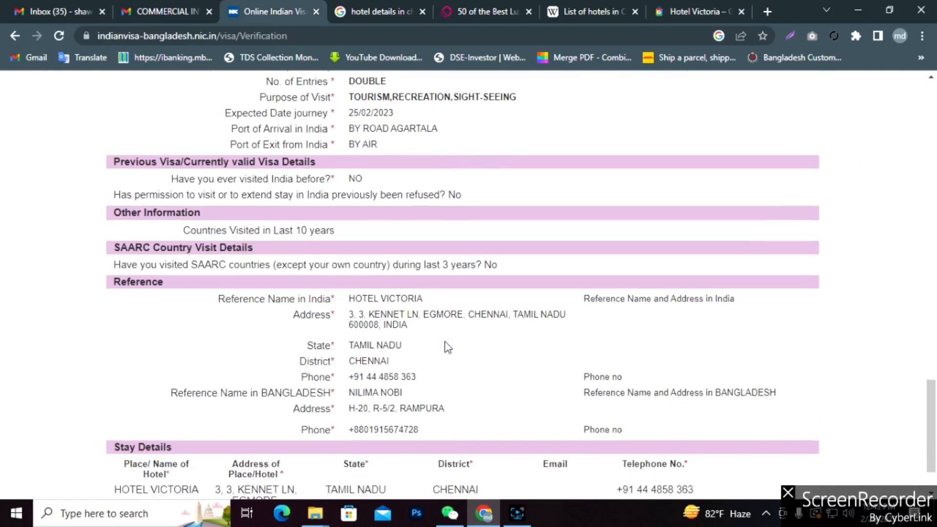
{"action": "scroll", "coordinate": [448, 347], "scroll_direction": "down", "scroll_amount": 1}
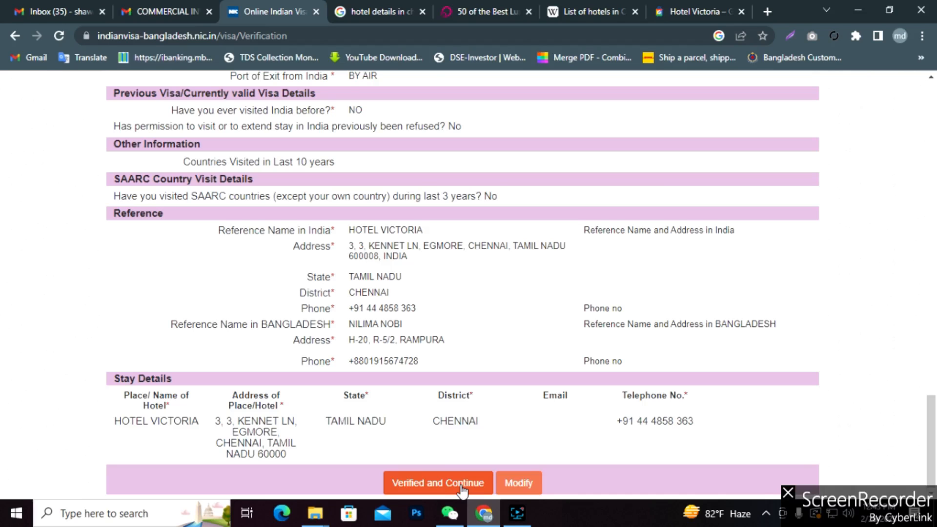
{"action": "scroll", "coordinate": [452, 448], "scroll_direction": "up", "scroll_amount": 5}
{"action": "scroll", "coordinate": [452, 447], "scroll_direction": "down", "scroll_amount": 5}
Submit the verified application and save its PDF to the Desktop as 'india visa'.
{"action": "left_click", "coordinate": [436, 485]}
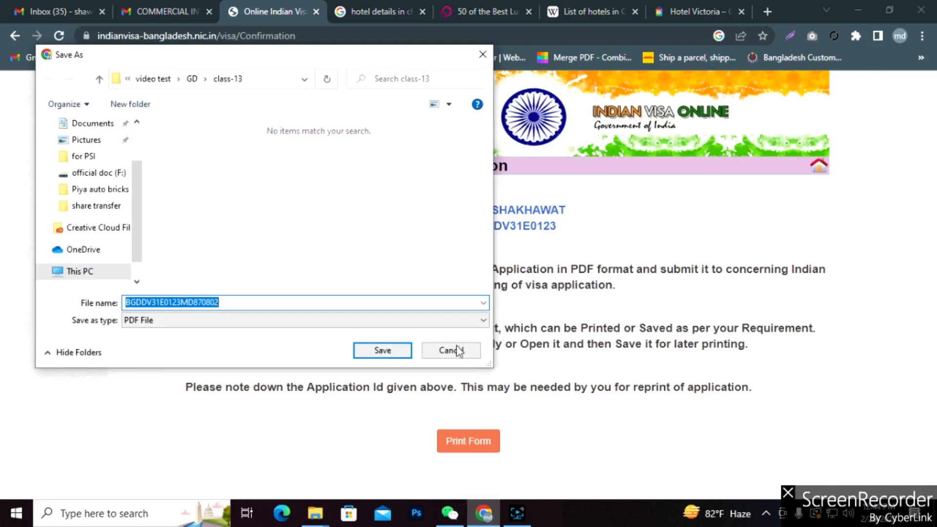
{"action": "scroll", "coordinate": [103, 178], "scroll_direction": "up", "scroll_amount": 3}
{"action": "left_click", "coordinate": [78, 151]}
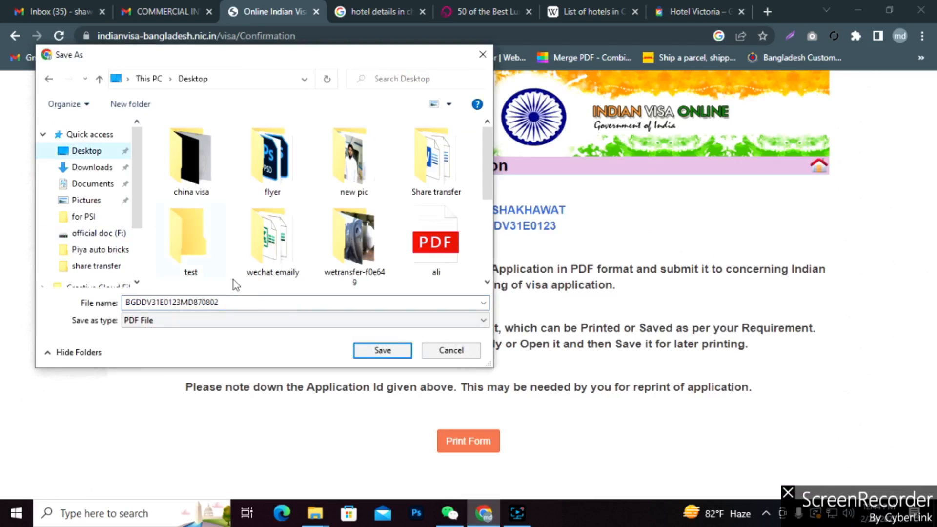
{"action": "left_click", "coordinate": [210, 302]}
{"action": "double_click", "coordinate": [210, 300]}
{"action": "type", "text": "in"}
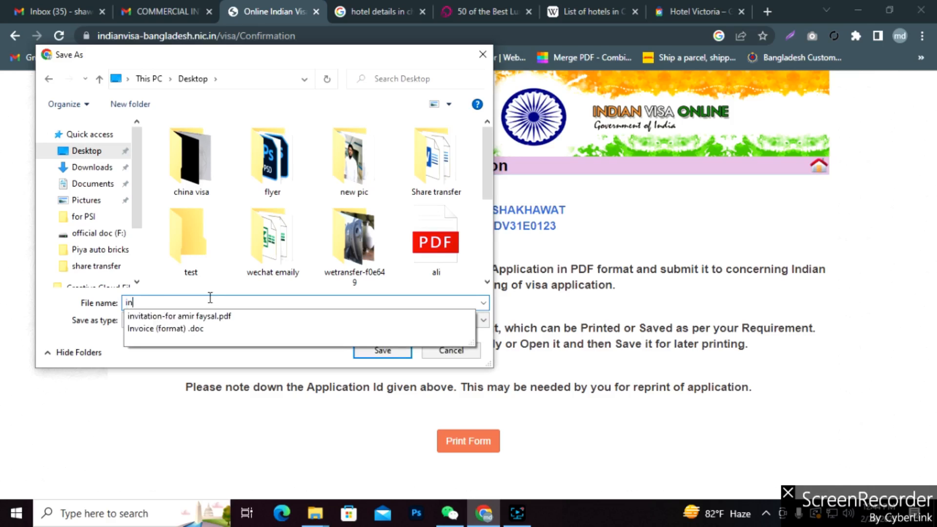
{"action": "type", "text": "dia visa"}
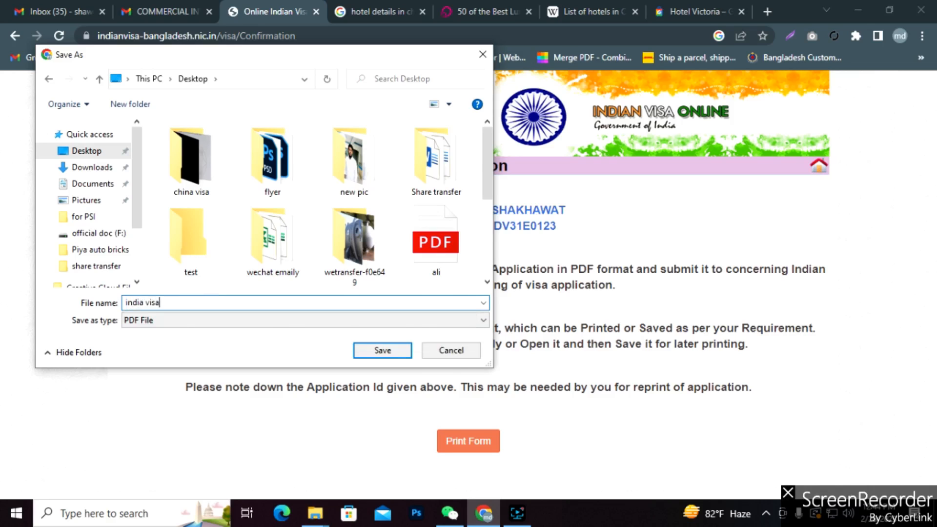
{"action": "key", "text": "Return"}
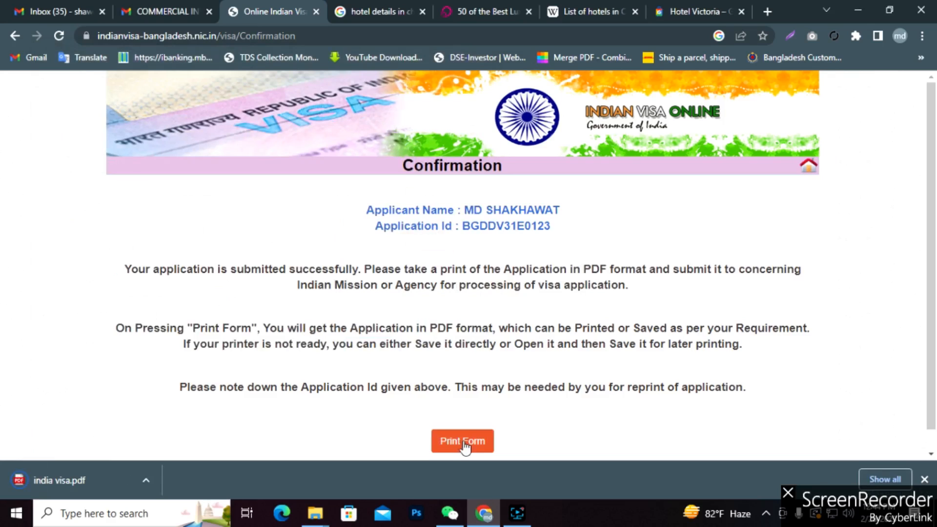
Select the Application Id on the confirmation page several times to note it down.
{"action": "scroll", "coordinate": [571, 402], "scroll_direction": "down", "scroll_amount": 1}
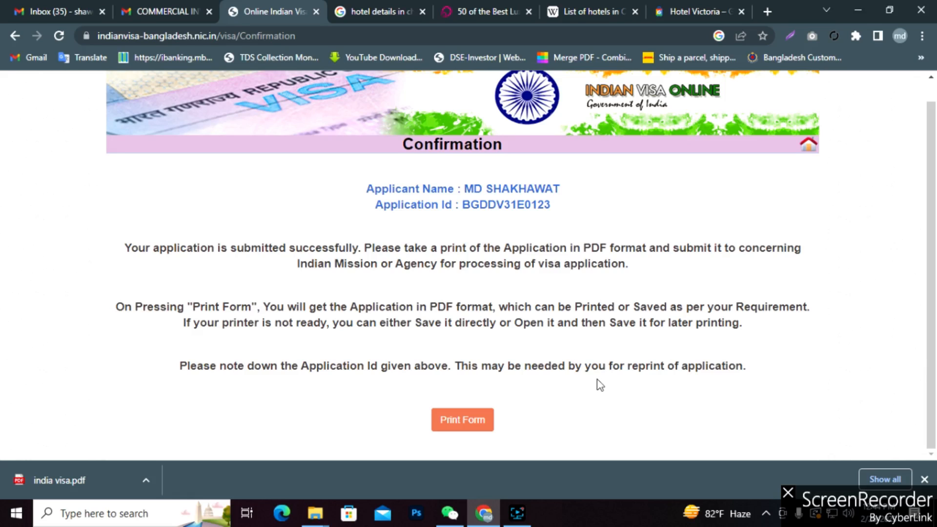
{"action": "left_click_drag", "start_coordinate": [566, 209], "coordinate": [465, 206]}
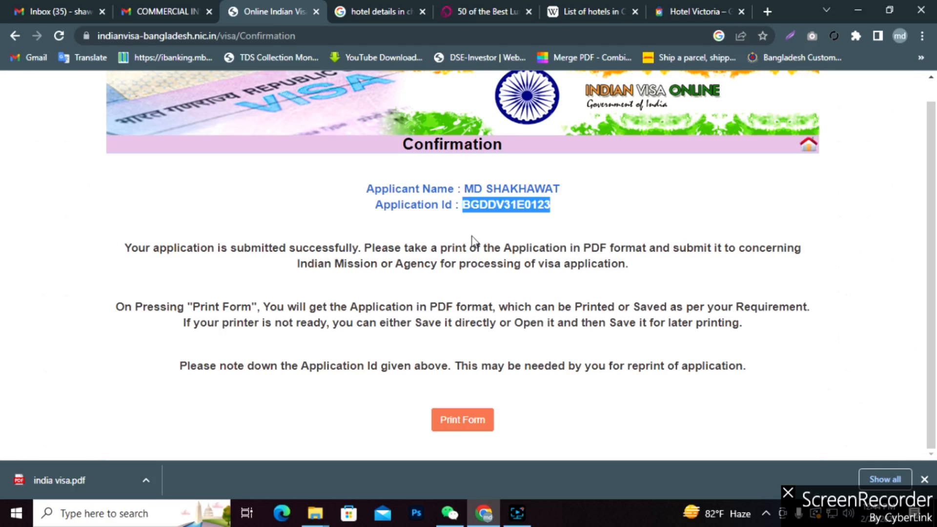
{"action": "left_click", "coordinate": [523, 338]}
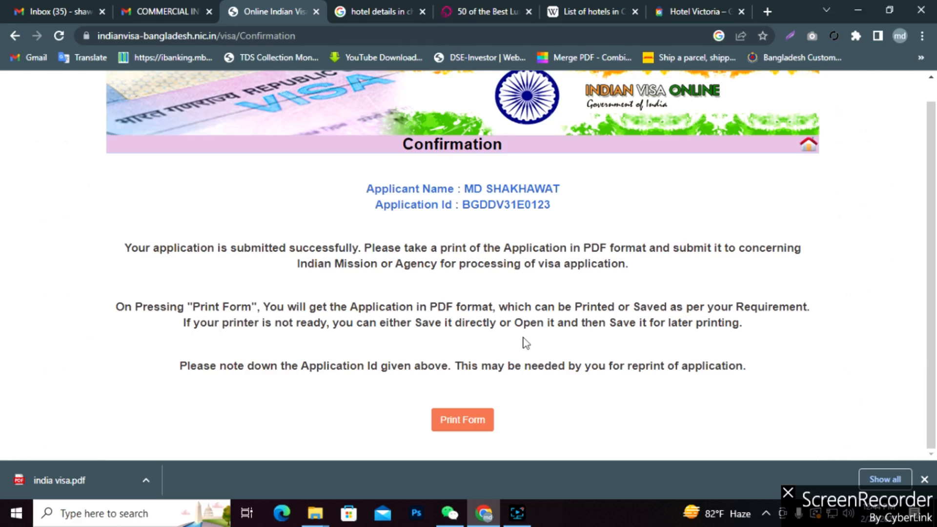
{"action": "scroll", "coordinate": [511, 326], "scroll_direction": "up", "scroll_amount": 1}
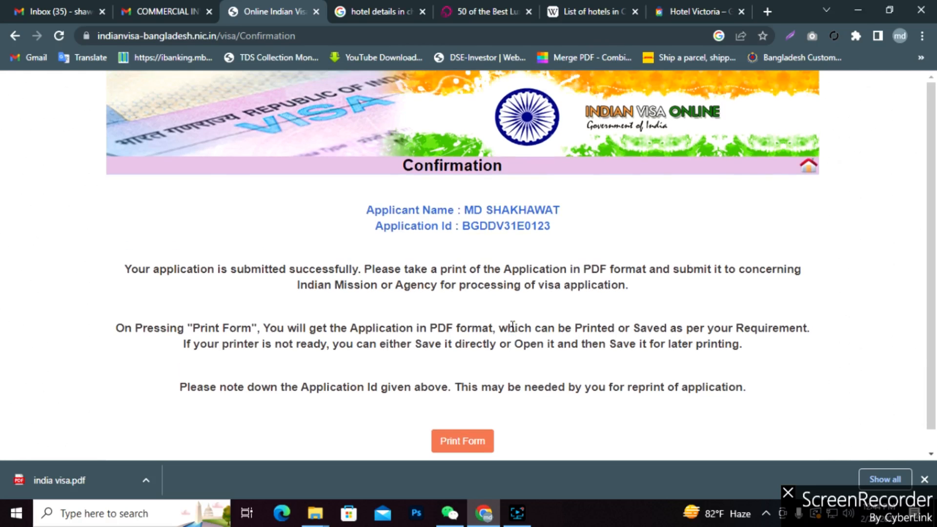
{"action": "scroll", "coordinate": [512, 327], "scroll_direction": "down", "scroll_amount": 1}
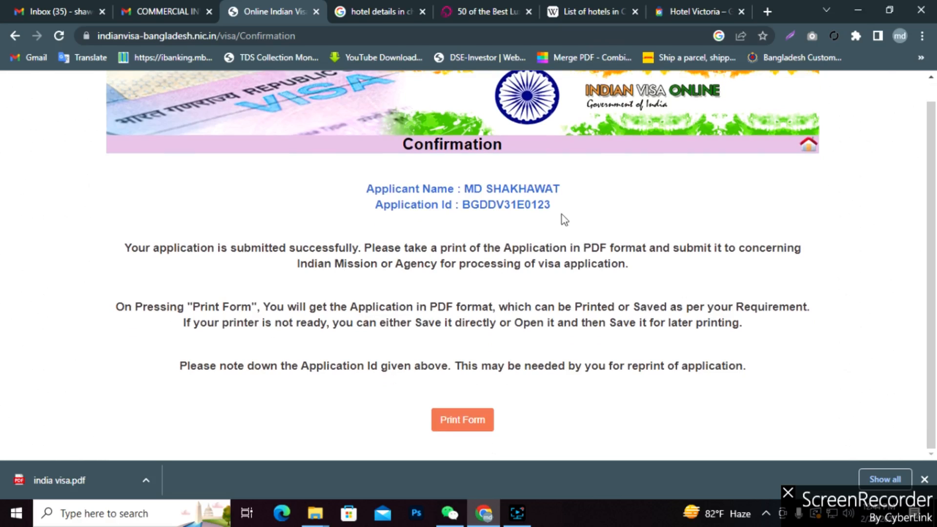
{"action": "left_click_drag", "start_coordinate": [542, 205], "coordinate": [463, 206]}
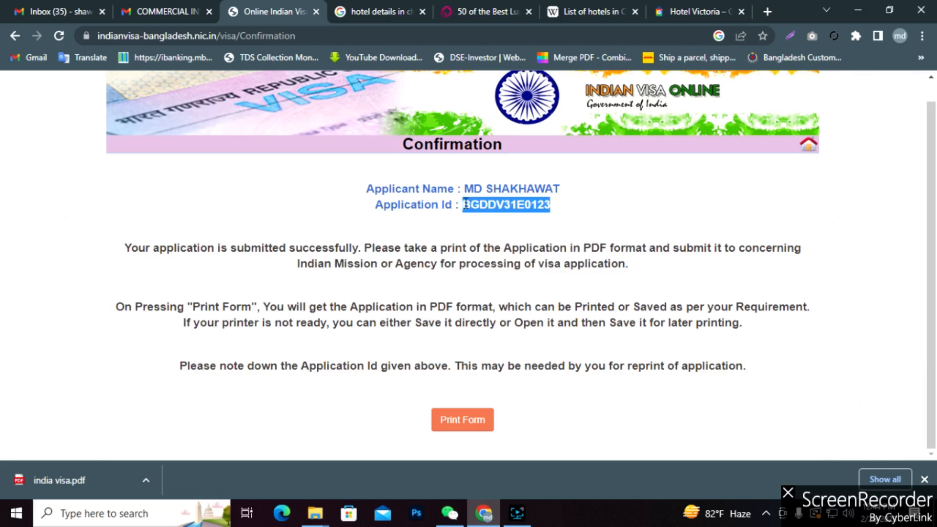
{"action": "left_click", "coordinate": [482, 222]}
{"action": "left_click_drag", "start_coordinate": [559, 209], "coordinate": [465, 208]}
{"action": "left_click", "coordinate": [558, 209]}
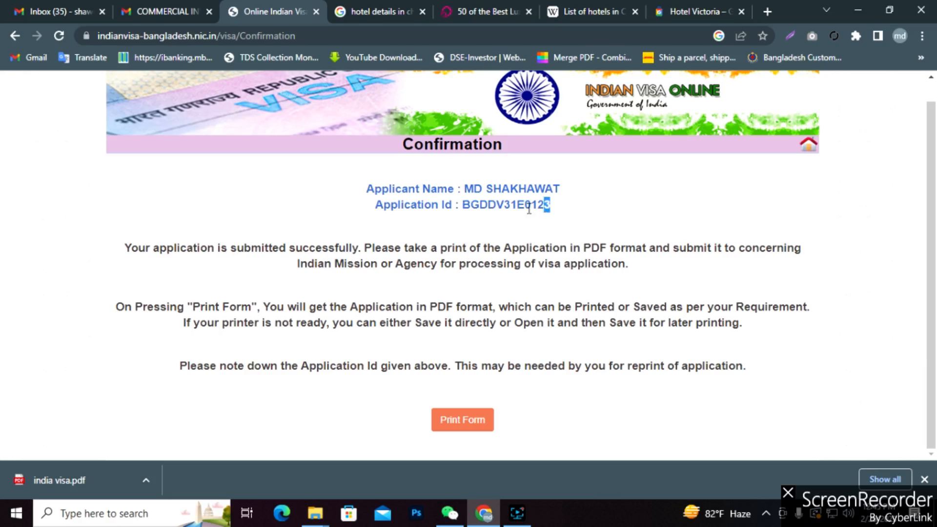
{"action": "left_click_drag", "start_coordinate": [529, 209], "coordinate": [461, 206]}
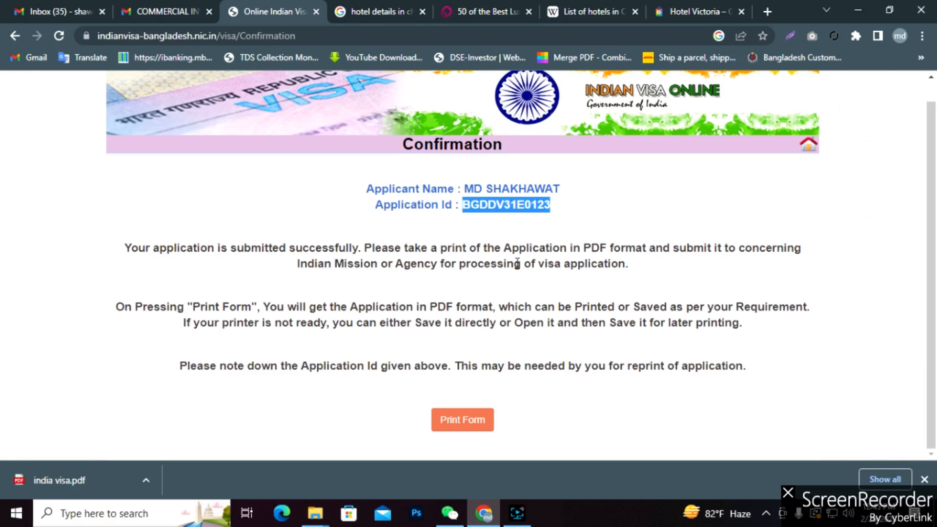
{"action": "left_click", "coordinate": [579, 244]}
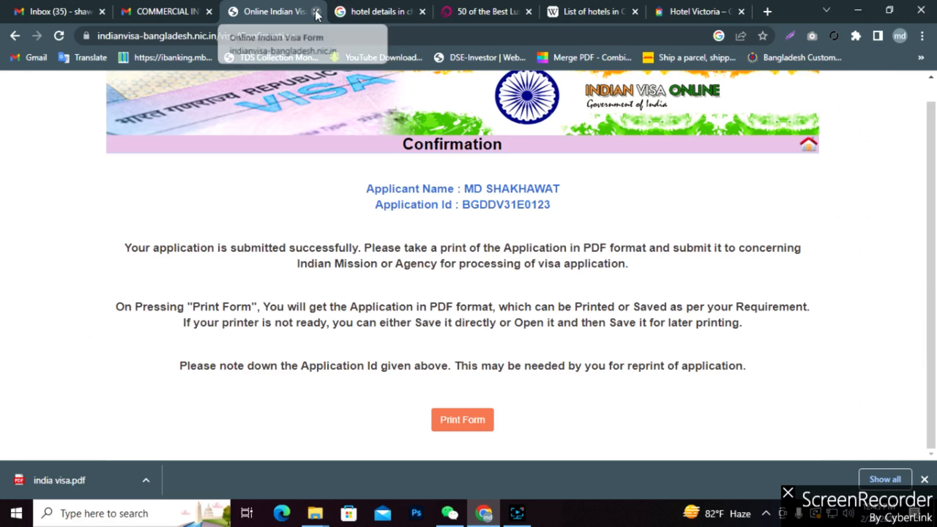
Close the four hotel-related browser tabs.
{"action": "left_click", "coordinate": [421, 13]}
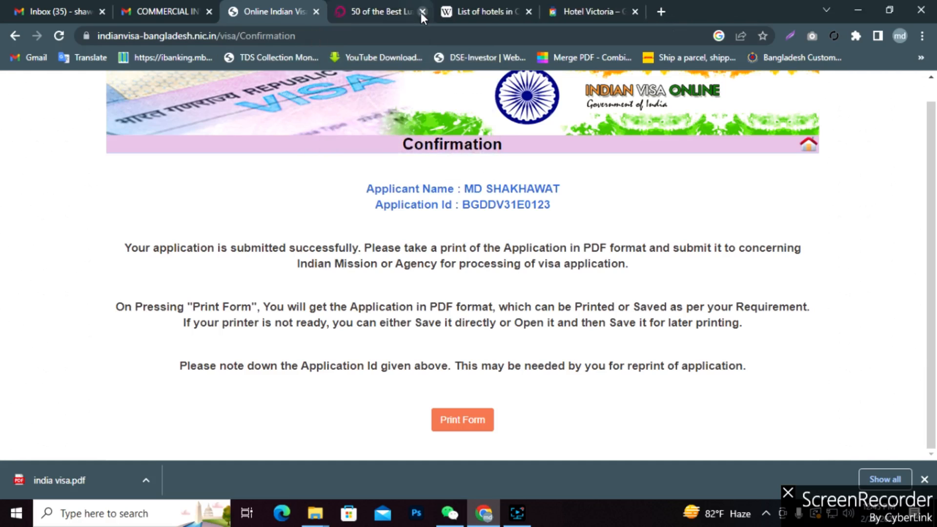
{"action": "left_click", "coordinate": [422, 12]}
{"action": "left_click", "coordinate": [421, 12]}
{"action": "left_click", "coordinate": [422, 12]}
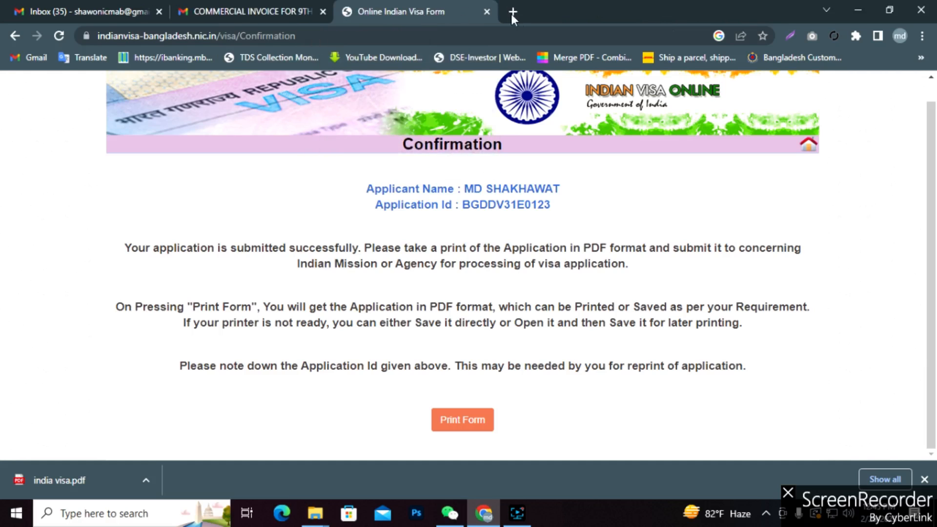
Search Google for 'ivac' in a new tab and open the IVAC result in another tab.
{"action": "left_click", "coordinate": [519, 13]}
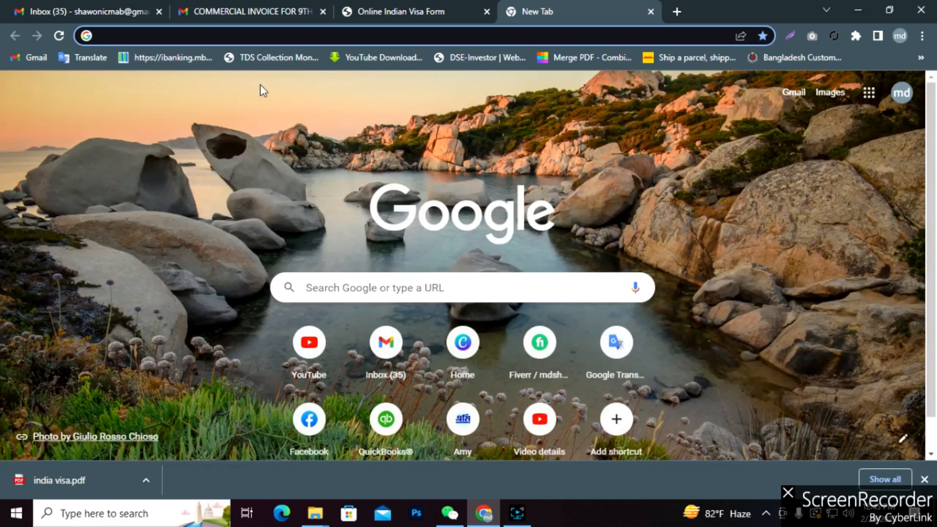
{"action": "type", "text": "iv"}
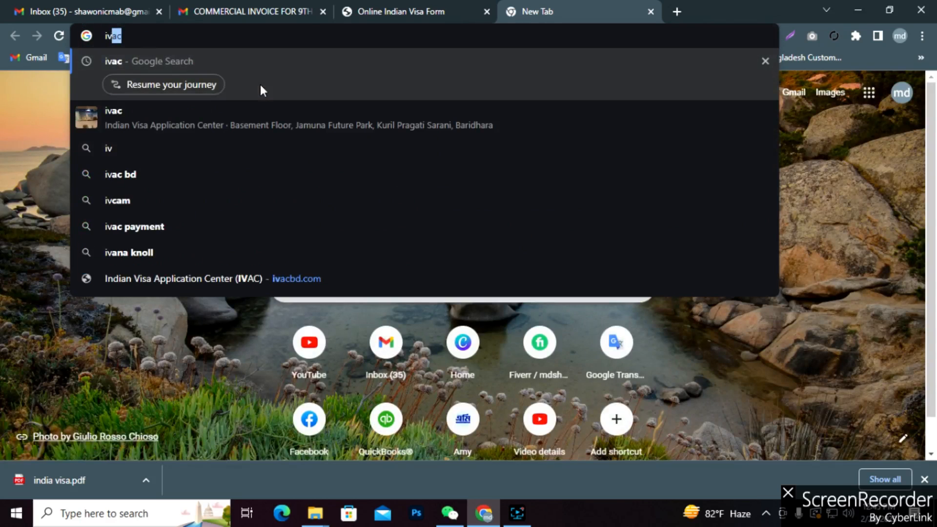
{"action": "type", "text": "ac"}
{"action": "key", "text": "Return"}
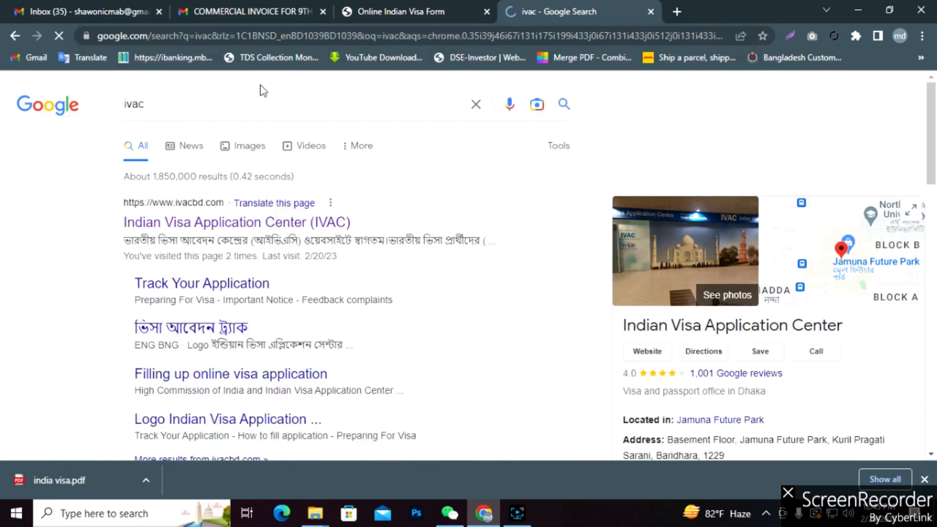
{"action": "left_click", "coordinate": [517, 514]}
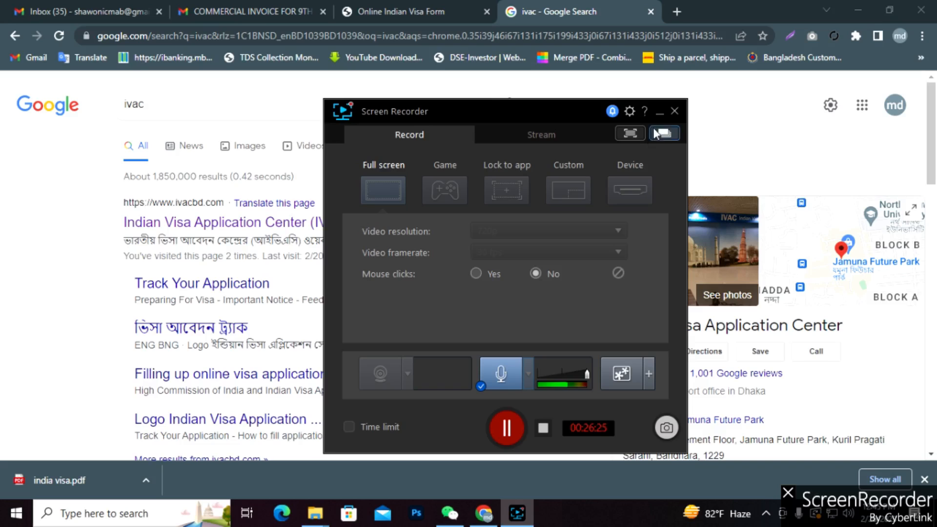
{"action": "left_click", "coordinate": [659, 112]}
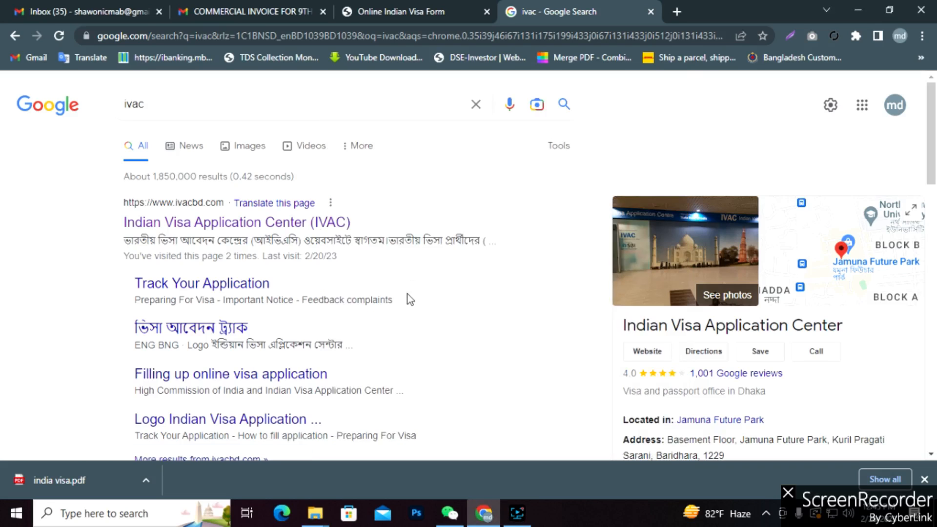
{"action": "scroll", "coordinate": [408, 299], "scroll_direction": "down", "scroll_amount": 3}
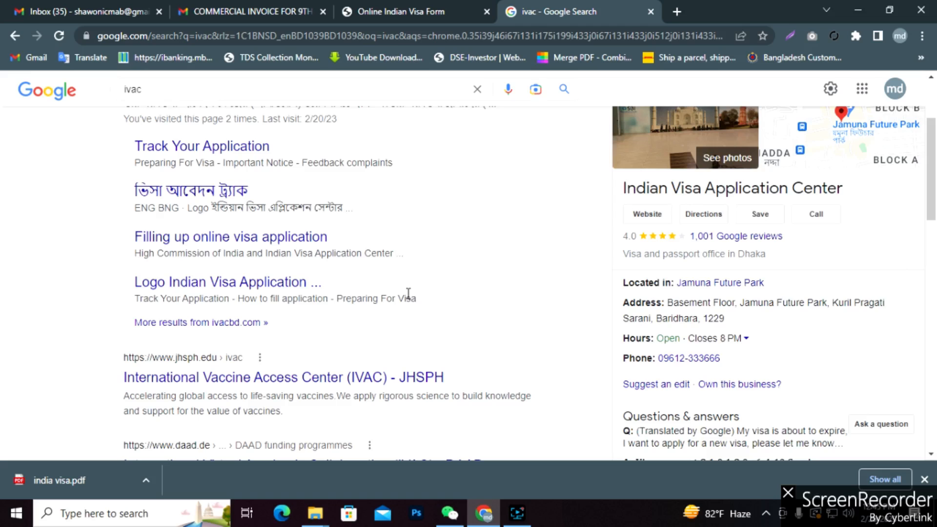
{"action": "scroll", "coordinate": [414, 312], "scroll_direction": "up", "scroll_amount": 3}
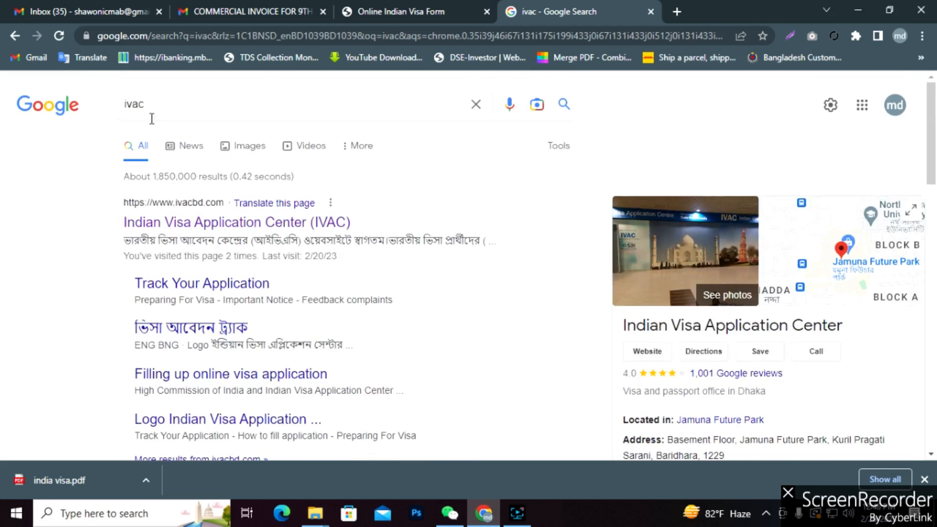
{"action": "right_click", "coordinate": [227, 226]}
{"action": "left_click", "coordinate": [249, 235]}
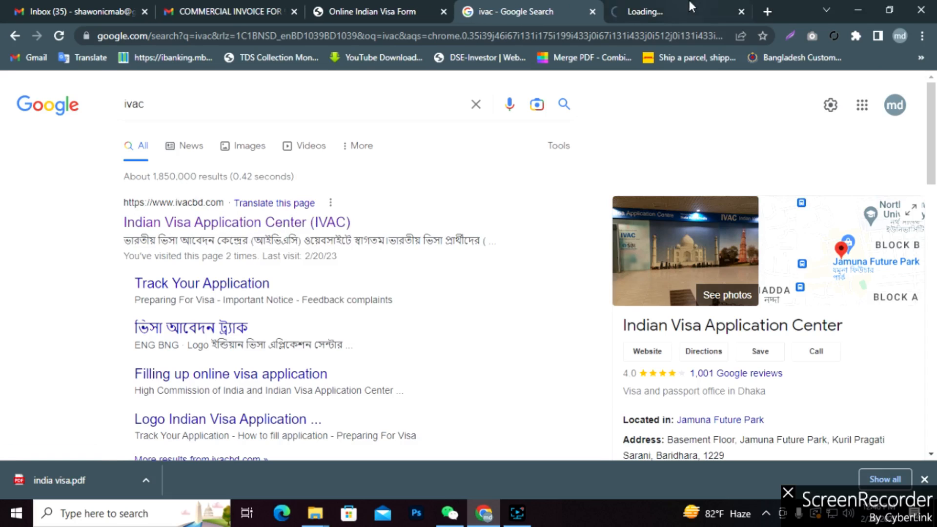
Reopen the IVAC result, close the extra window, and switch to the IVAC site tab.
{"action": "left_click", "coordinate": [661, 6]}
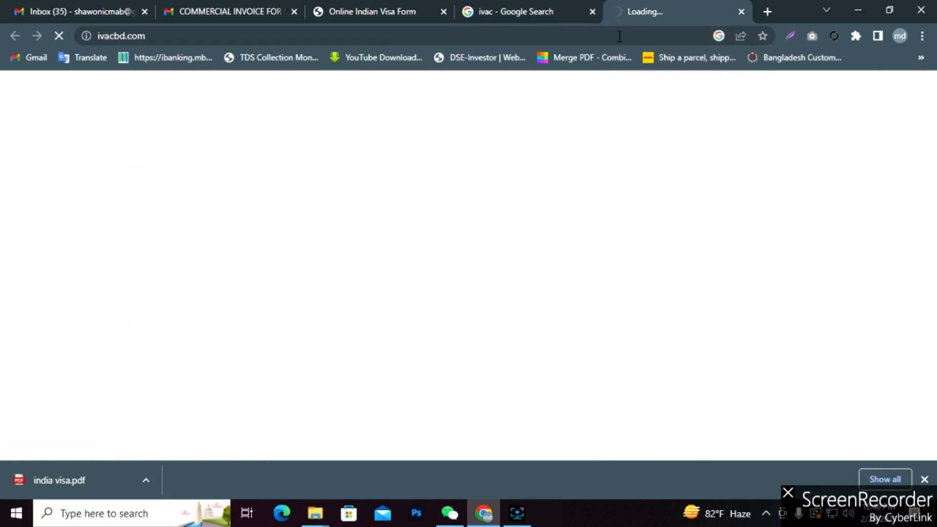
{"action": "left_click", "coordinate": [498, 11]}
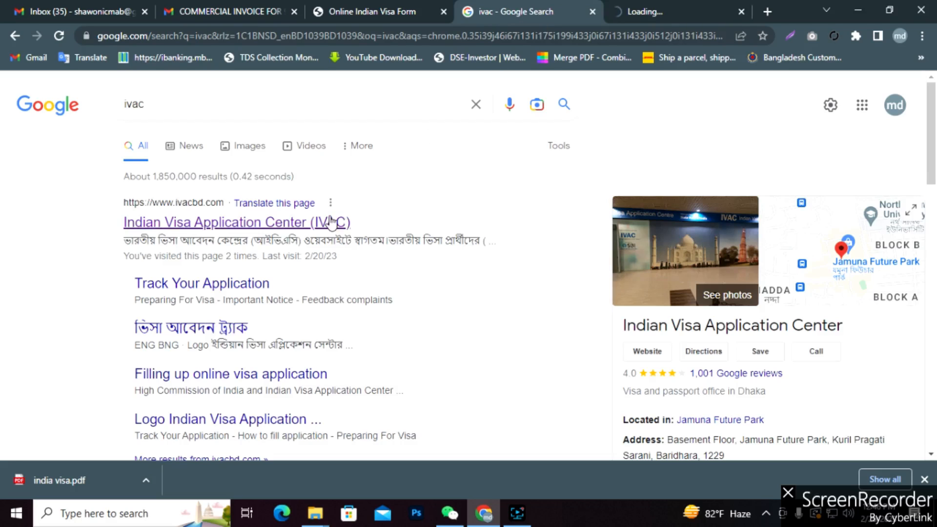
{"action": "right_click", "coordinate": [317, 227]}
{"action": "left_click", "coordinate": [345, 251]}
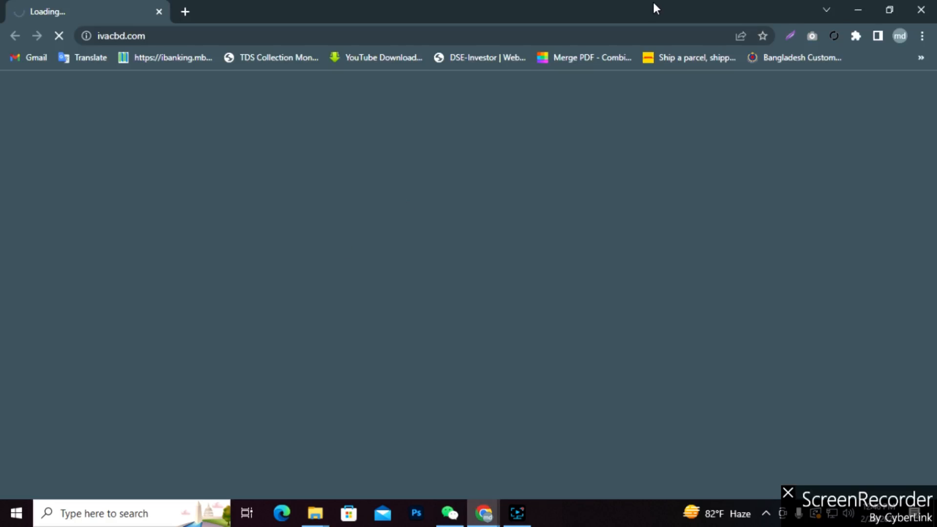
{"action": "left_click", "coordinate": [921, 10]}
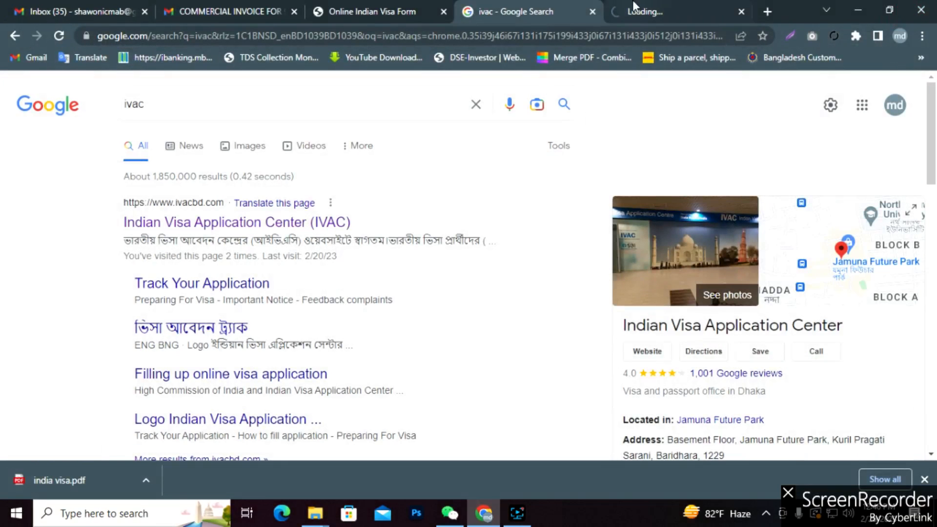
{"action": "left_click", "coordinate": [651, 9]}
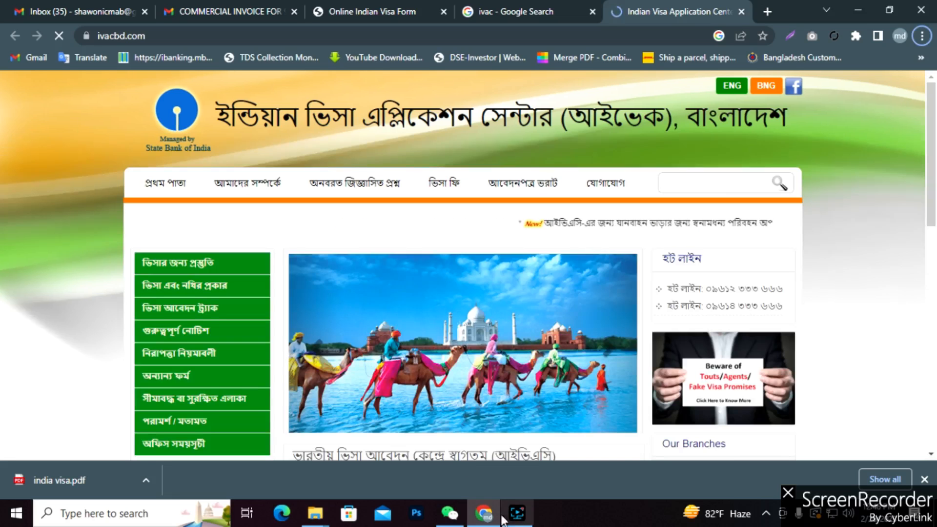
Hide the recorder, scroll the ivacbd.com home page, and open VISA PROCESSING FEE PAYMENT.
{"action": "left_click", "coordinate": [516, 516]}
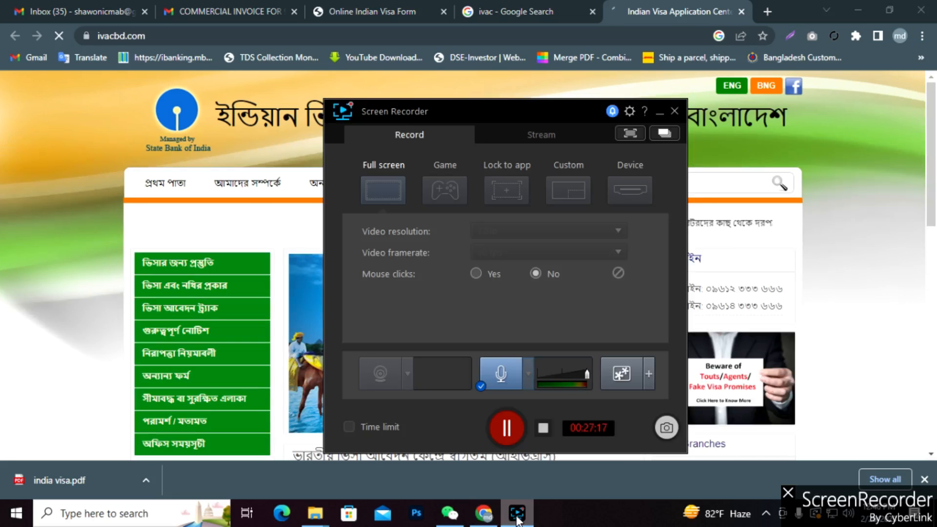
{"action": "left_click", "coordinate": [518, 518]}
{"action": "scroll", "coordinate": [259, 264], "scroll_direction": "down", "scroll_amount": 5}
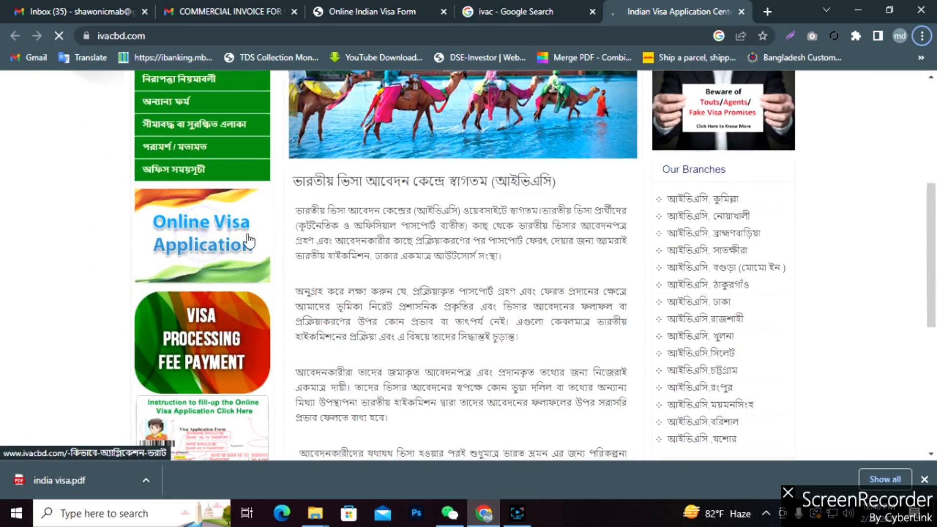
{"action": "scroll", "coordinate": [222, 252], "scroll_direction": "down", "scroll_amount": 3}
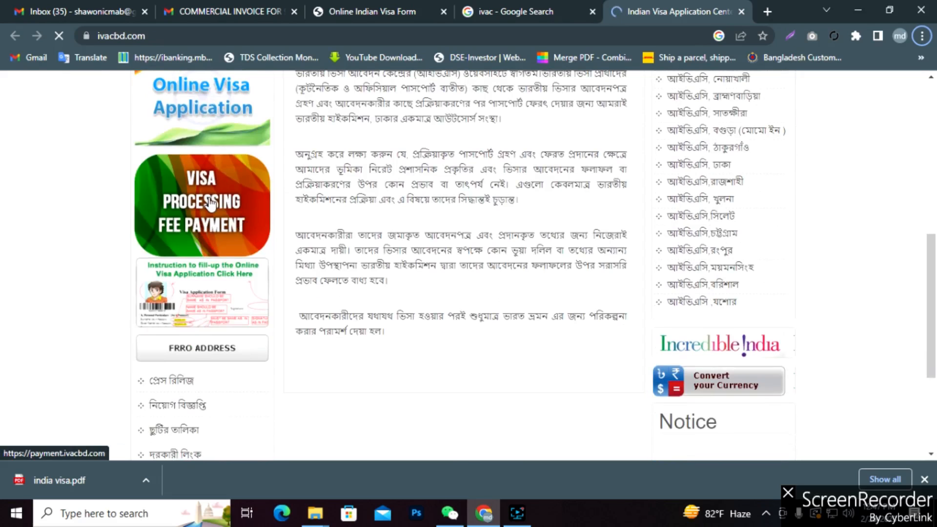
{"action": "scroll", "coordinate": [210, 202], "scroll_direction": "up", "scroll_amount": 8}
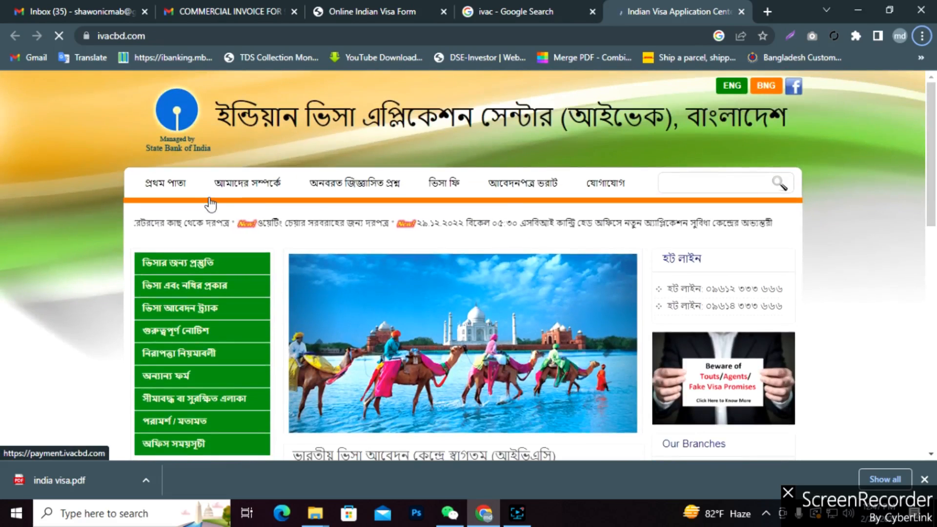
{"action": "scroll", "coordinate": [212, 217], "scroll_direction": "down", "scroll_amount": 10}
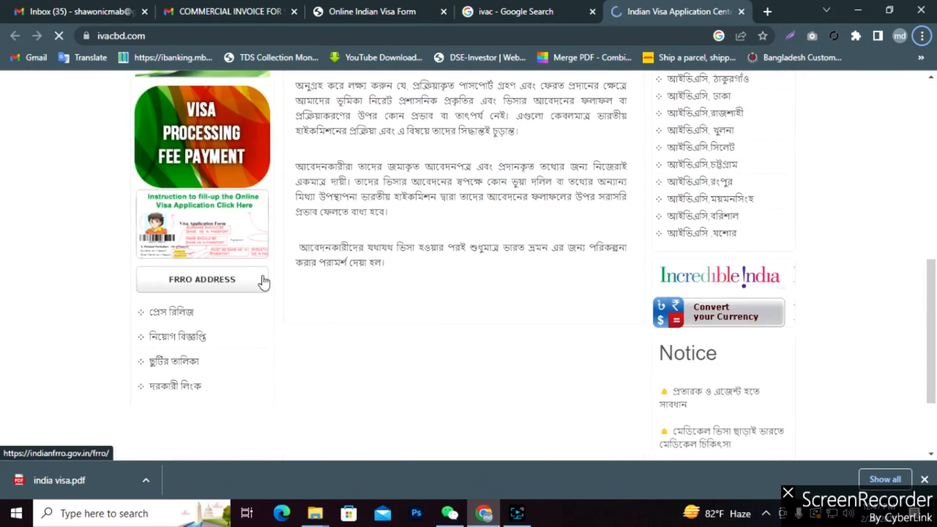
{"action": "scroll", "coordinate": [354, 287], "scroll_direction": "up", "scroll_amount": 2}
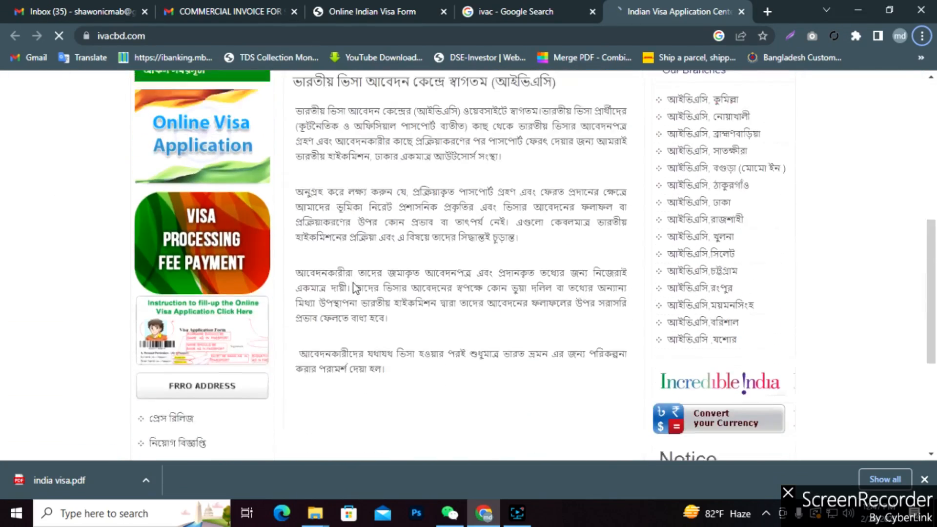
{"action": "scroll", "coordinate": [354, 288], "scroll_direction": "down", "scroll_amount": 1}
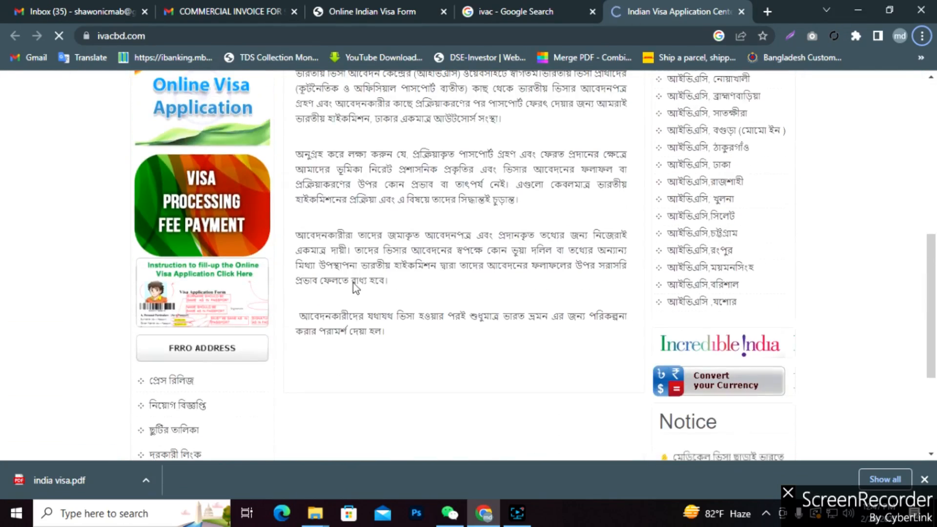
{"action": "left_click", "coordinate": [219, 219]}
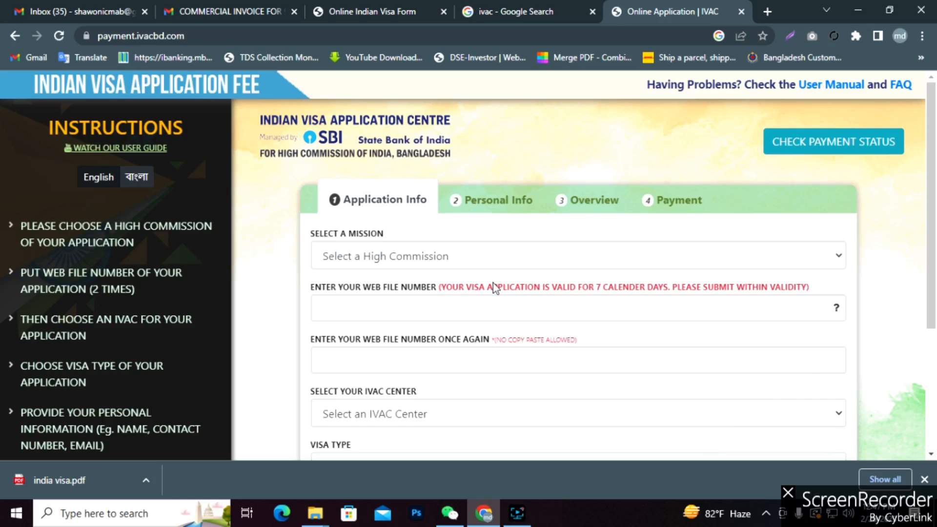
Select Dhaka as the mission.
{"action": "scroll", "coordinate": [492, 283], "scroll_direction": "down", "scroll_amount": 4}
{"action": "scroll", "coordinate": [493, 283], "scroll_direction": "up", "scroll_amount": 4}
{"action": "left_click", "coordinate": [410, 255]}
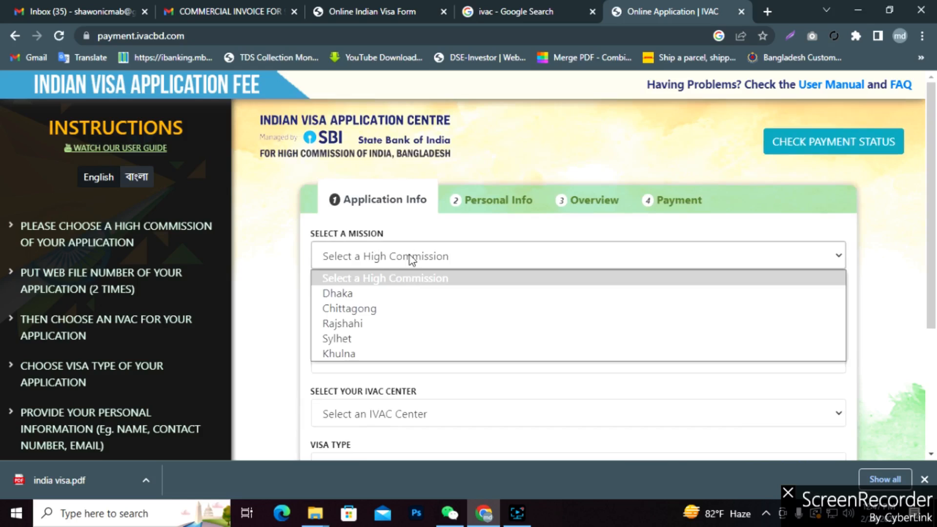
{"action": "left_click", "coordinate": [353, 295]}
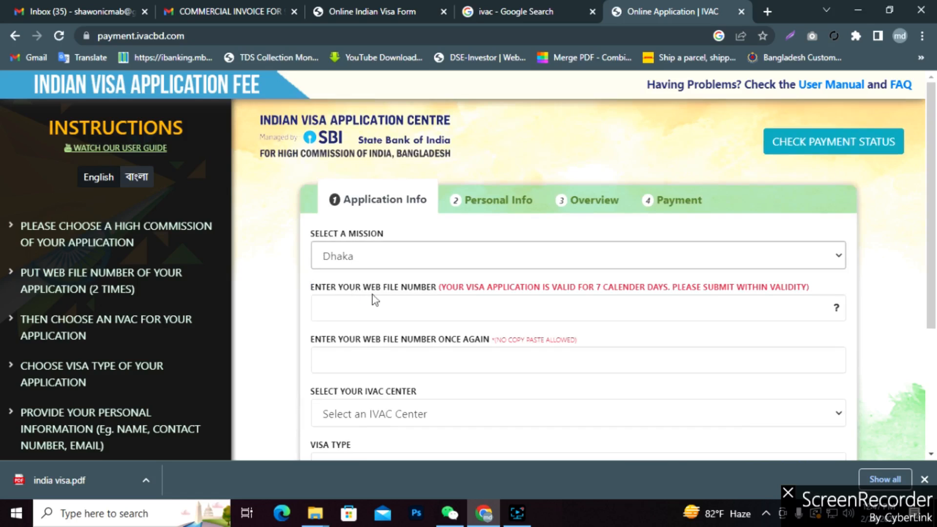
Copy the Application Id from the confirmation tab and paste it as the web file number.
{"action": "left_click", "coordinate": [399, 308]}
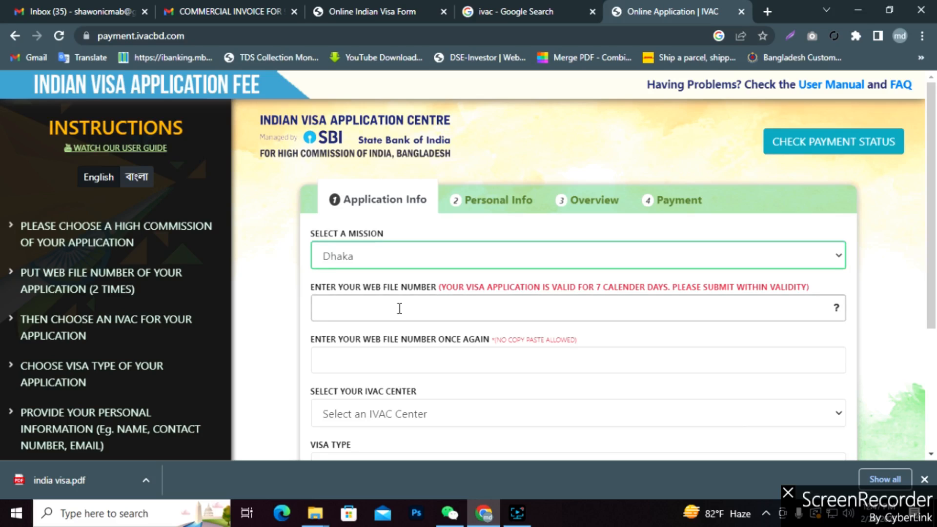
{"action": "left_click", "coordinate": [343, 11]}
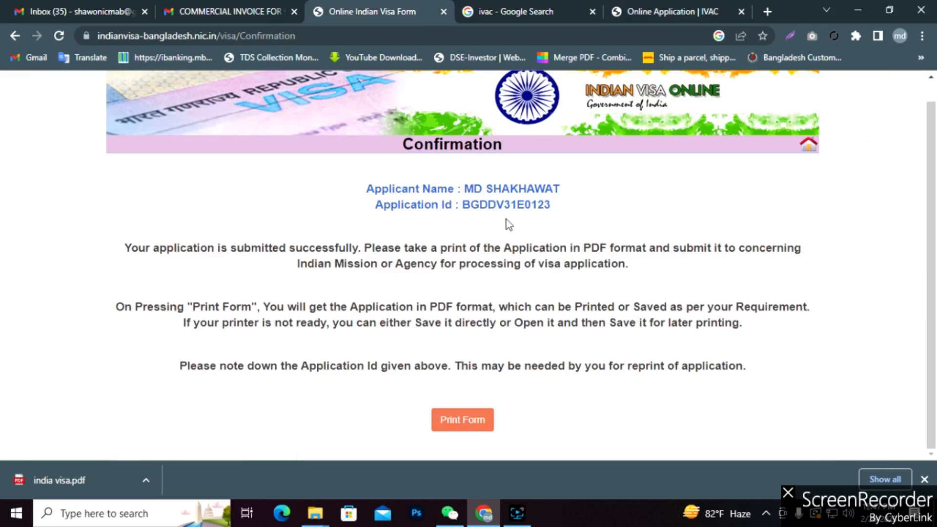
{"action": "left_click_drag", "start_coordinate": [552, 210], "coordinate": [462, 210]}
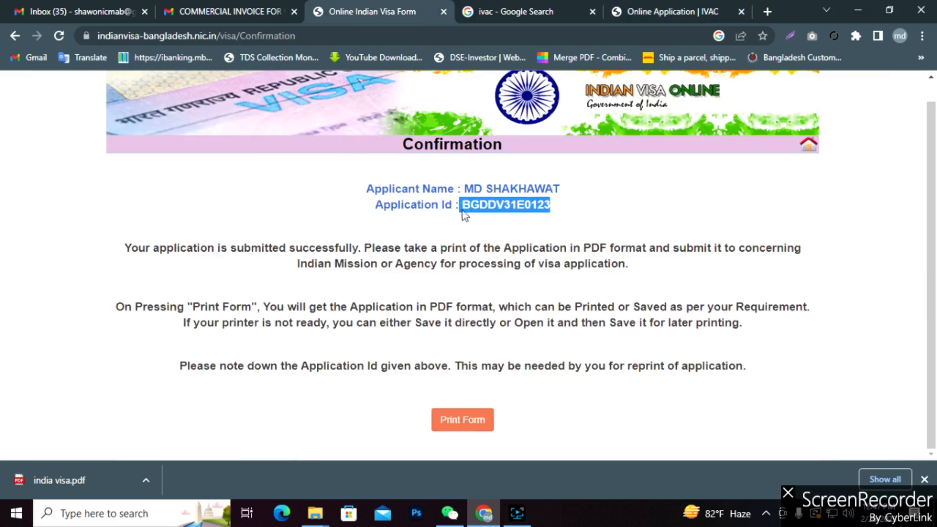
{"action": "left_click", "coordinate": [654, 11]}
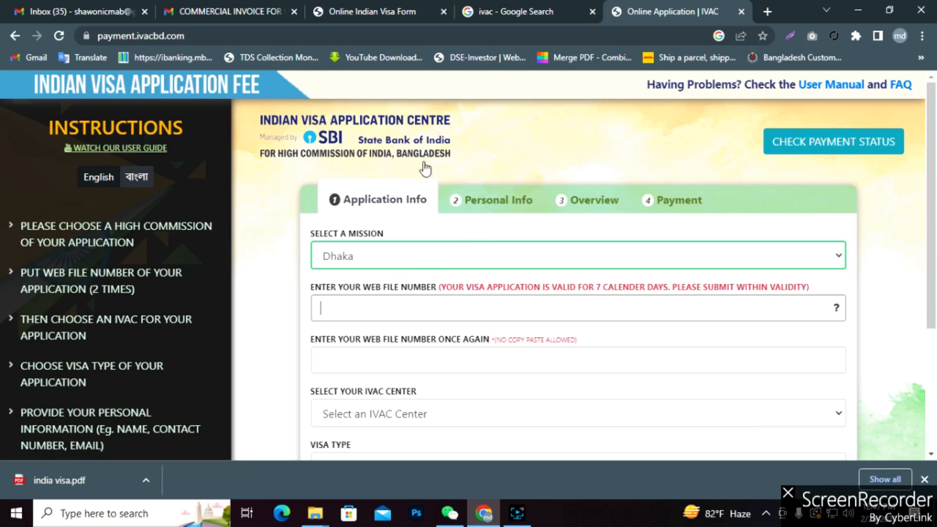
{"action": "left_click", "coordinate": [369, 4]}
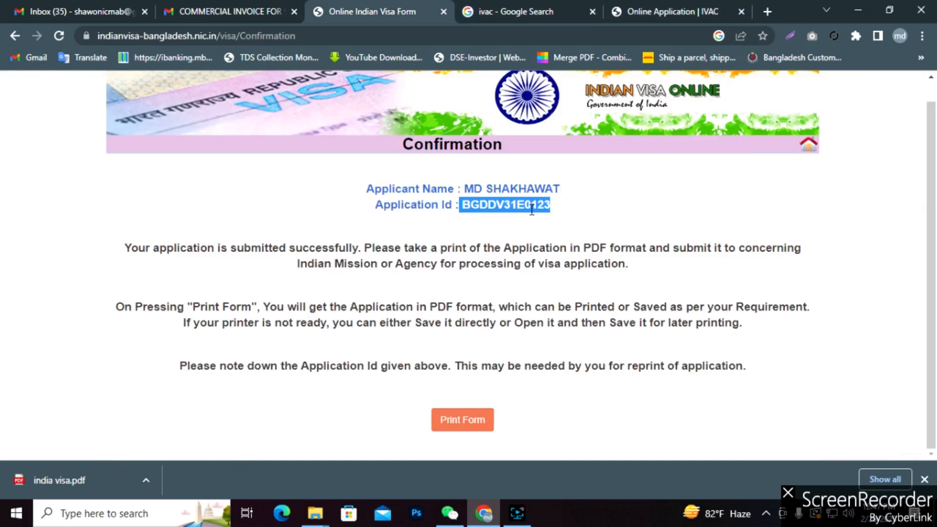
{"action": "key", "text": "ctrl+c"}
{"action": "left_click", "coordinate": [688, 15]}
{"action": "left_click", "coordinate": [385, 314]}
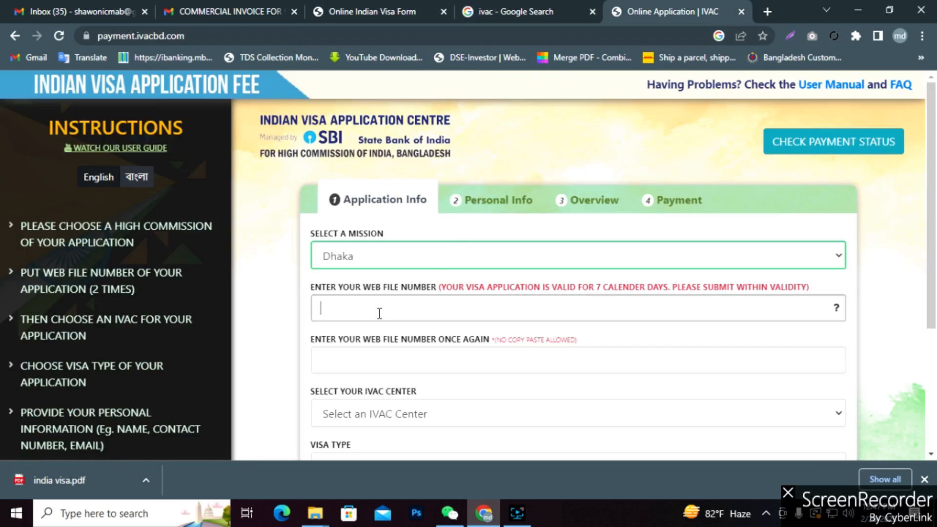
{"action": "key", "text": "ctrl+v"}
Retype the application ID in the confirm web file number field.
{"action": "left_click", "coordinate": [348, 352]}
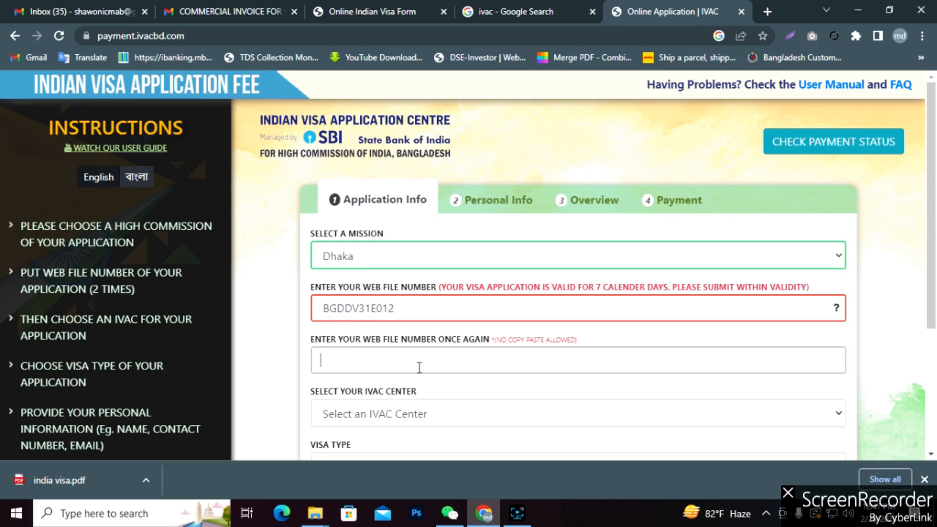
{"action": "scroll", "coordinate": [412, 384], "scroll_direction": "down", "scroll_amount": 3}
Choose IVAC, Dhaka (JFP) as the center and dismiss the web file number mismatch error.
{"action": "left_click", "coordinate": [479, 276]}
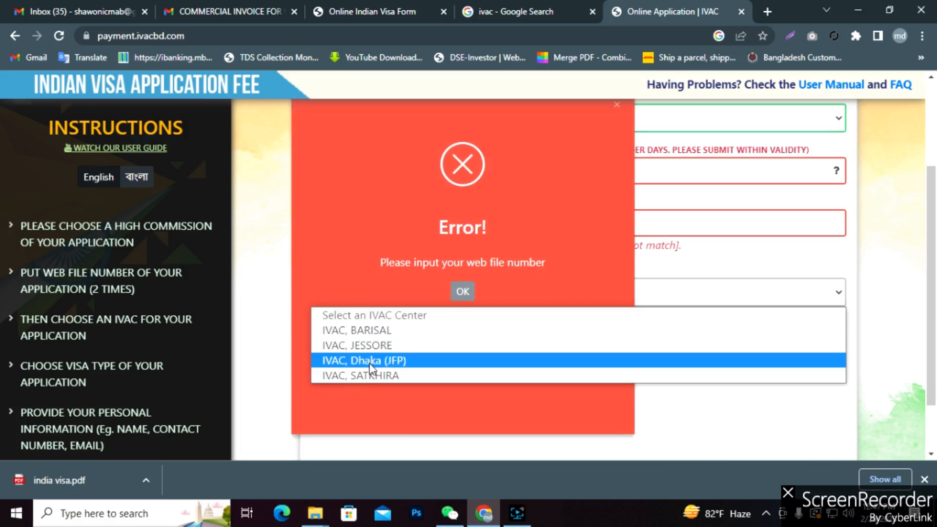
{"action": "left_click", "coordinate": [369, 361]}
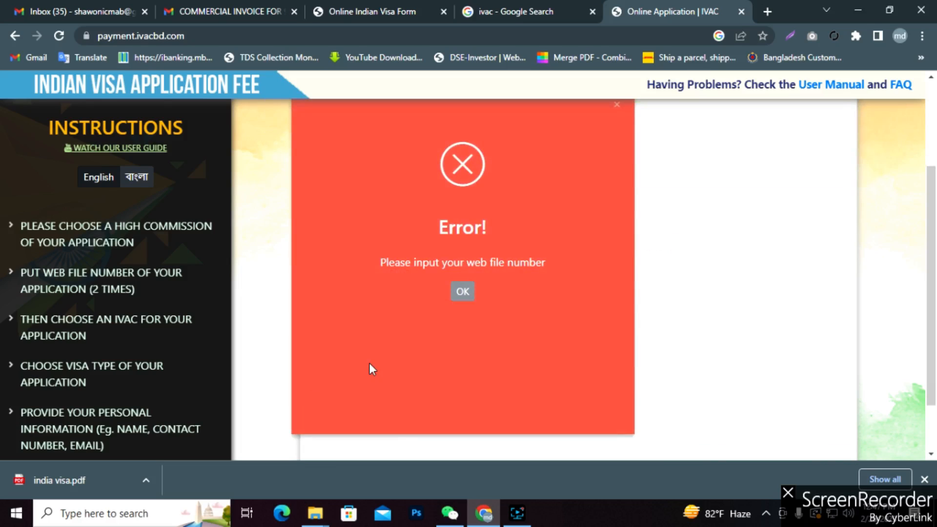
{"action": "left_click", "coordinate": [464, 290]}
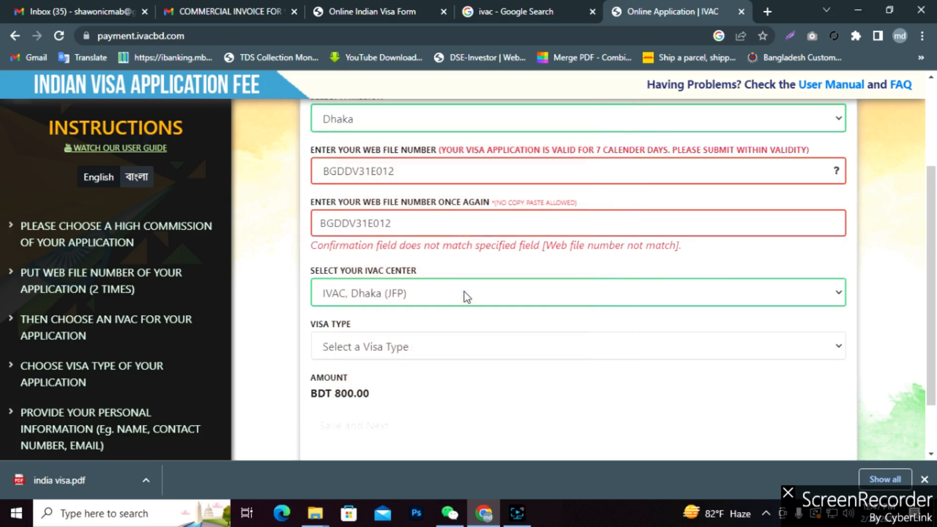
{"action": "left_click", "coordinate": [398, 224]}
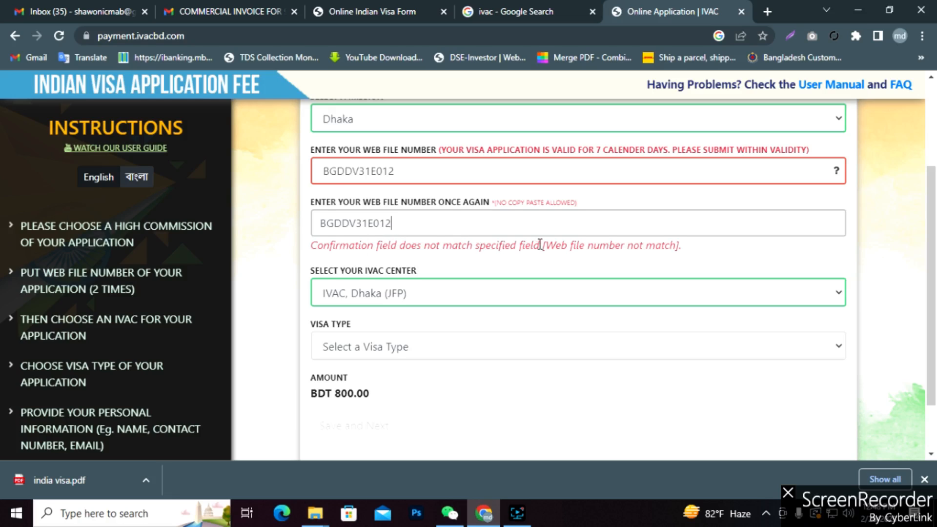
{"action": "left_click", "coordinate": [360, 225]}
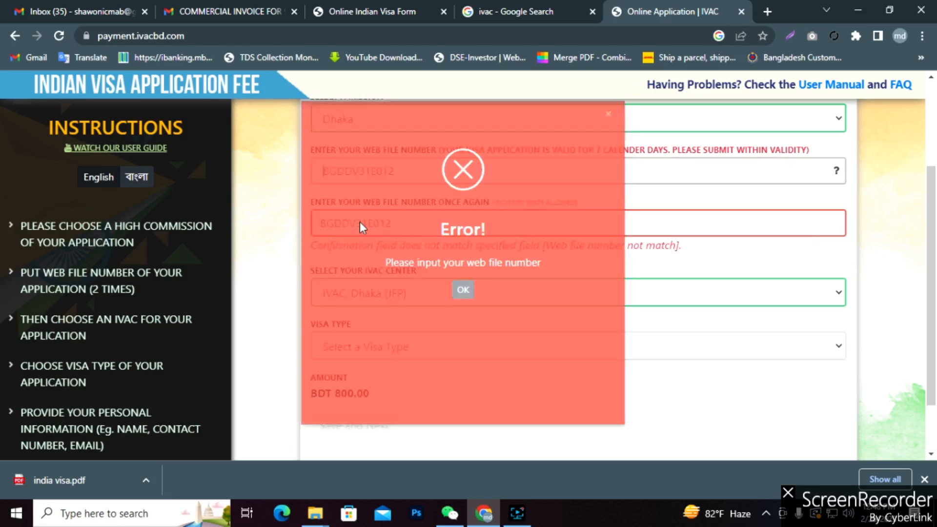
{"action": "left_click", "coordinate": [462, 291]}
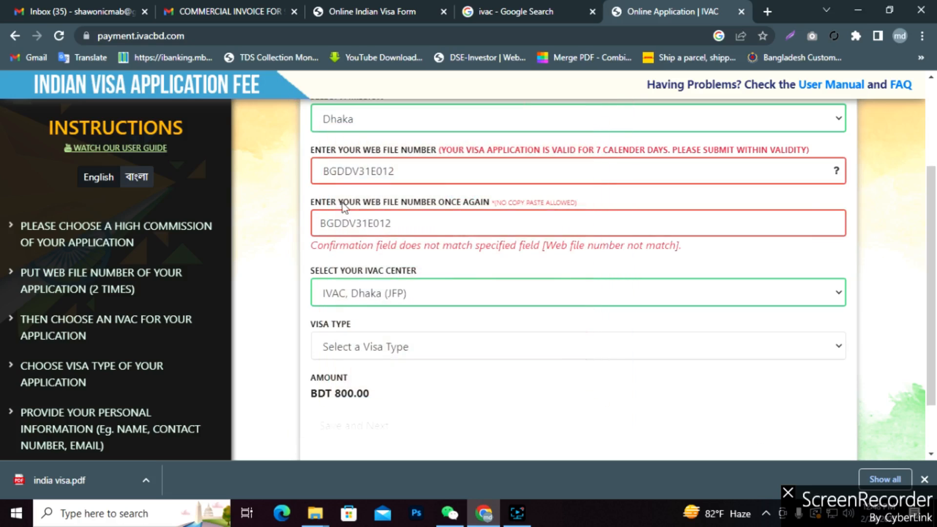
Keep IVAC, Dhaka (JFP) as the center and set the visa type to OTHERS VISA.
{"action": "left_click", "coordinate": [323, 172]}
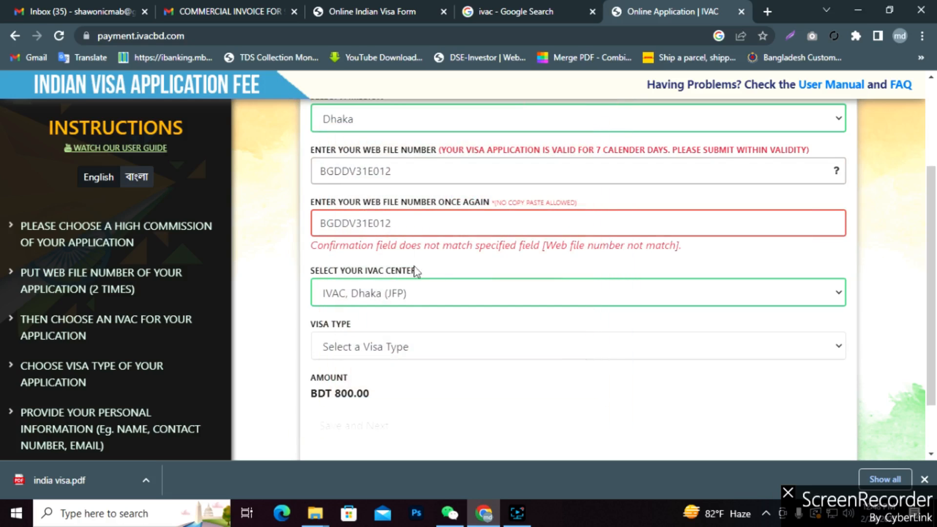
{"action": "left_click", "coordinate": [397, 292]}
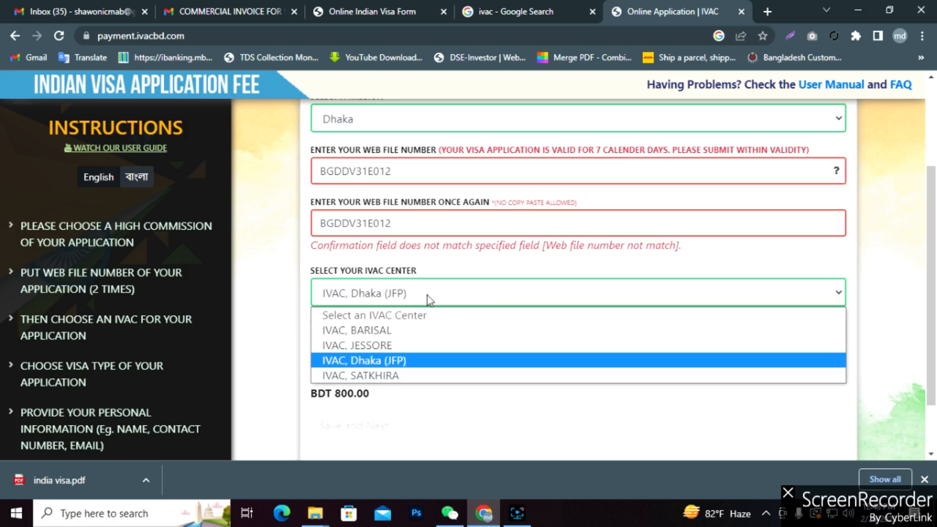
{"action": "left_click", "coordinate": [405, 360]}
{"action": "left_click", "coordinate": [381, 354]}
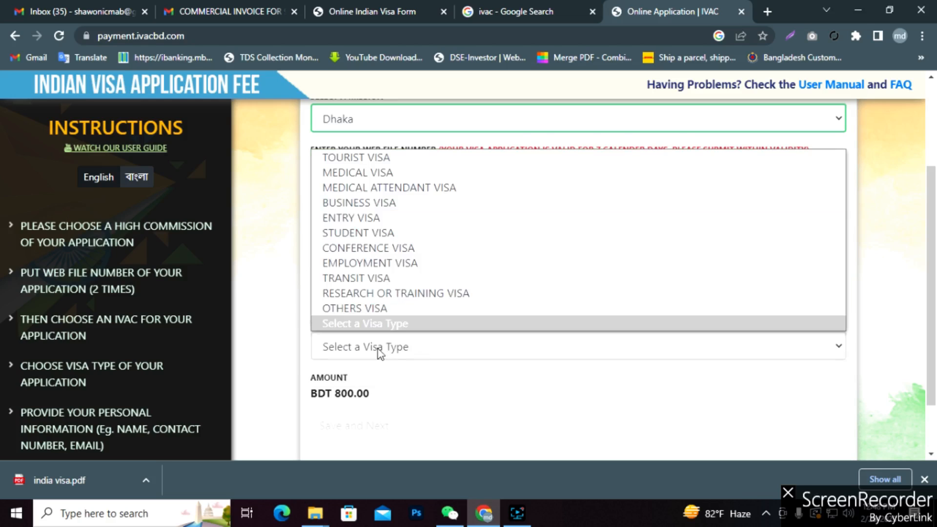
{"action": "left_click", "coordinate": [347, 308]}
{"action": "scroll", "coordinate": [435, 357], "scroll_direction": "down", "scroll_amount": 1}
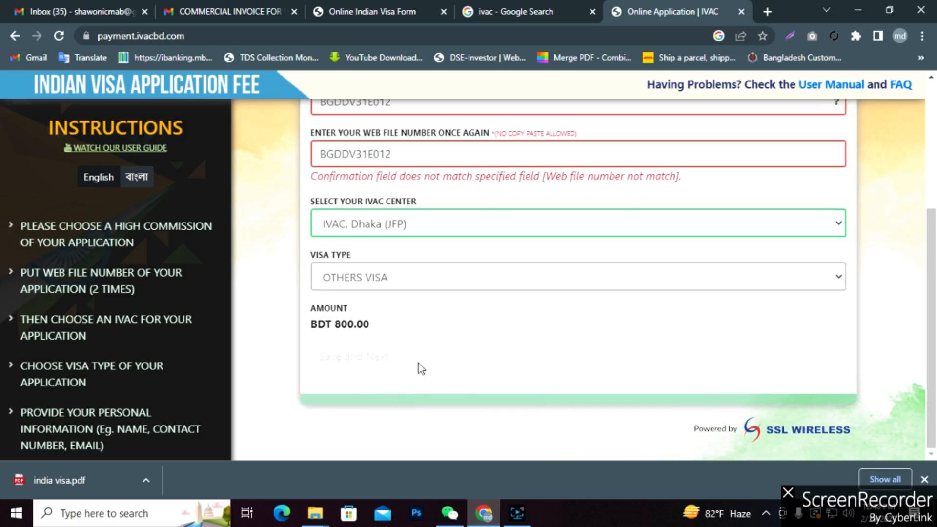
{"action": "scroll", "coordinate": [396, 340], "scroll_direction": "up", "scroll_amount": 4}
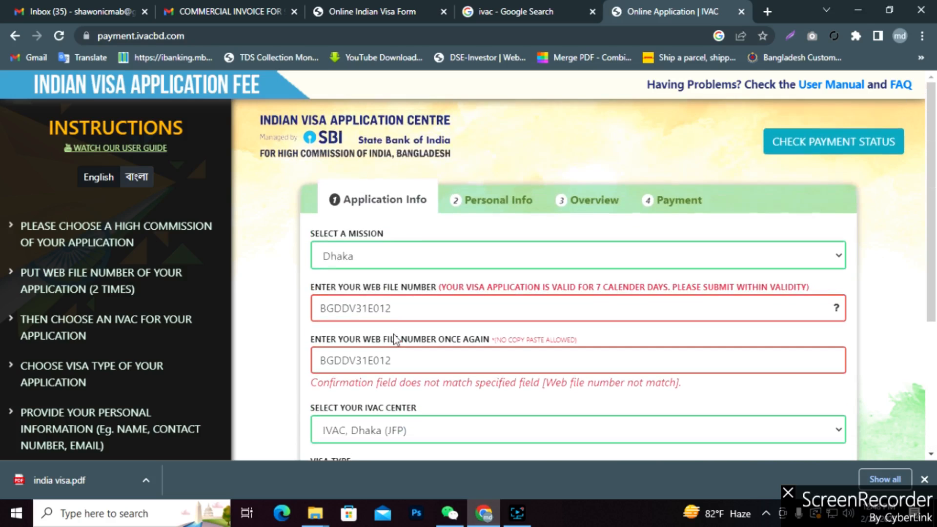
Recheck both web file number fields and dismiss the mismatch error.
{"action": "left_click", "coordinate": [323, 361]}
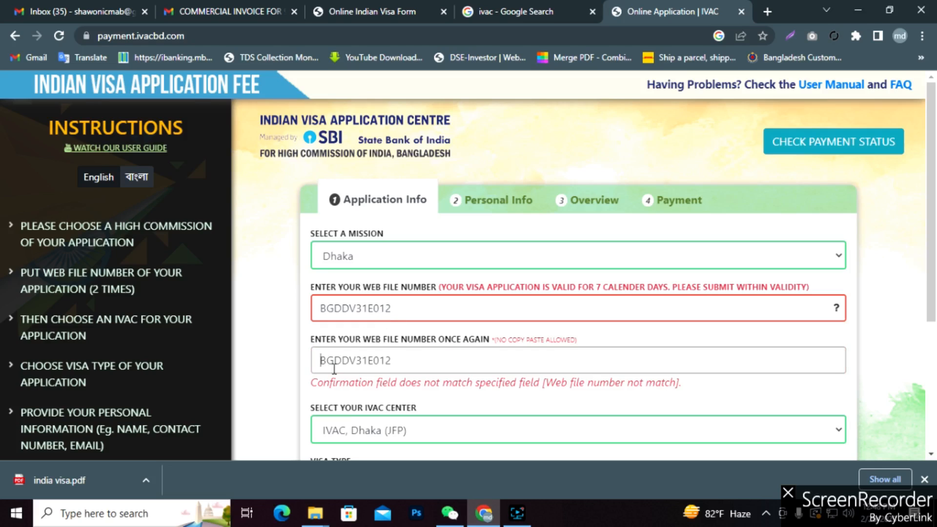
{"action": "left_click", "coordinate": [321, 310]}
{"action": "left_click", "coordinate": [462, 293]}
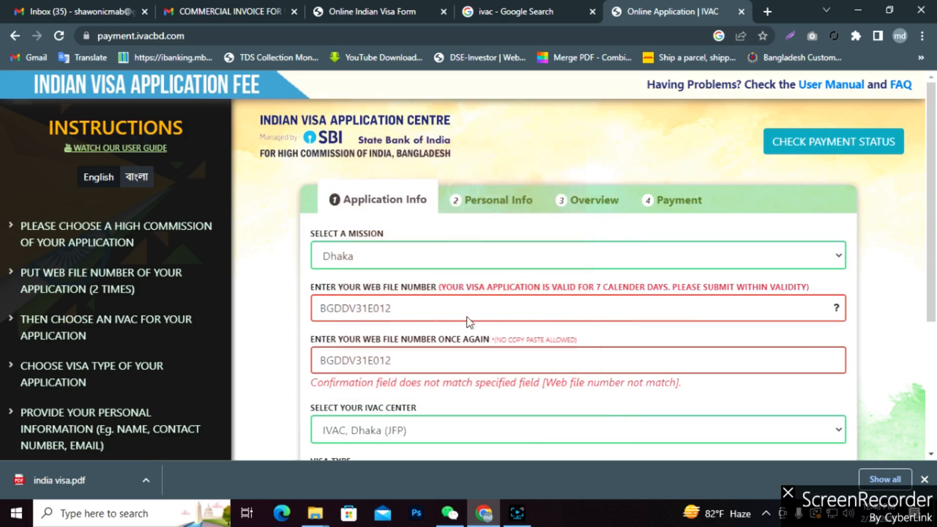
{"action": "left_click", "coordinate": [323, 311]}
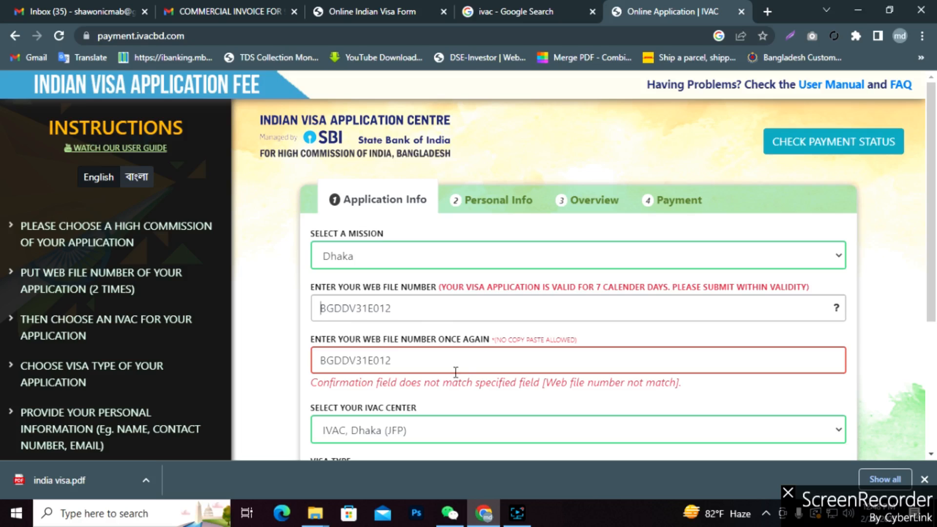
{"action": "left_click", "coordinate": [455, 395]}
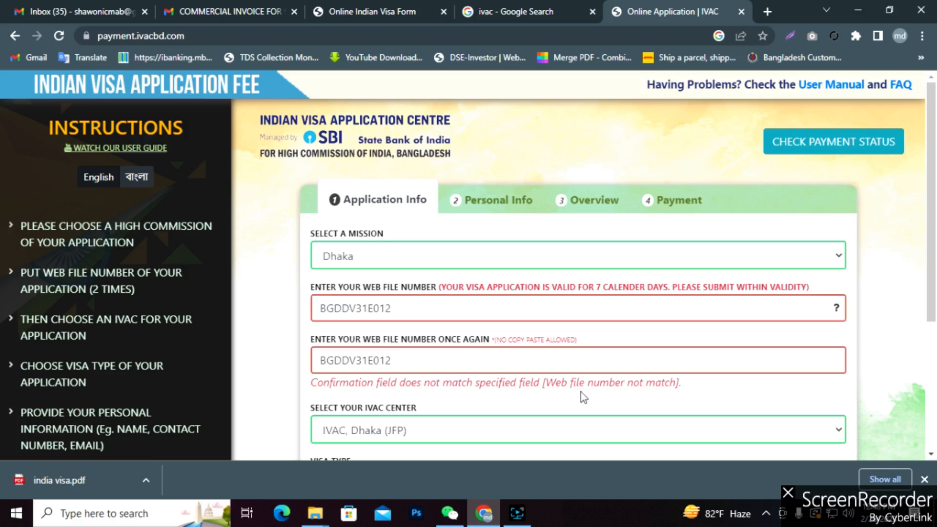
View the web file number sample, close it, and switch to the visa confirmation page.
{"action": "left_click", "coordinate": [836, 308]}
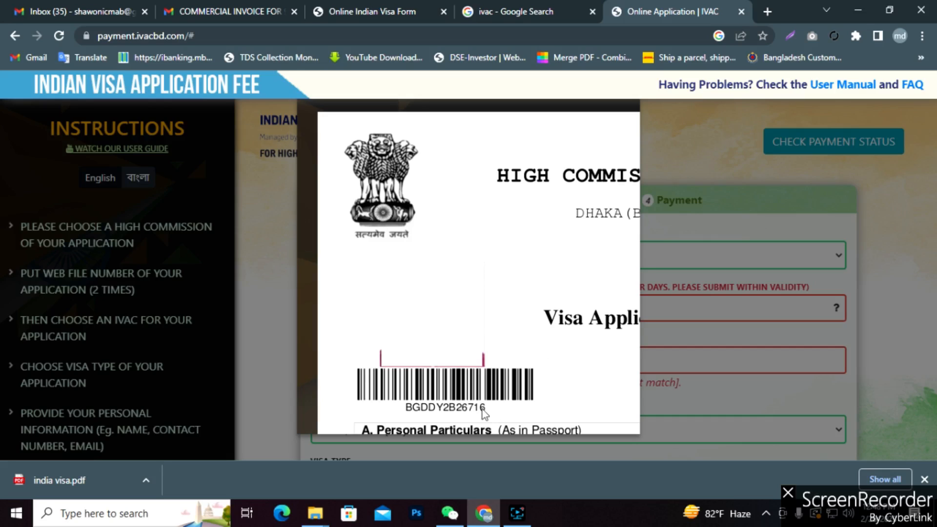
{"action": "left_click", "coordinate": [721, 317]}
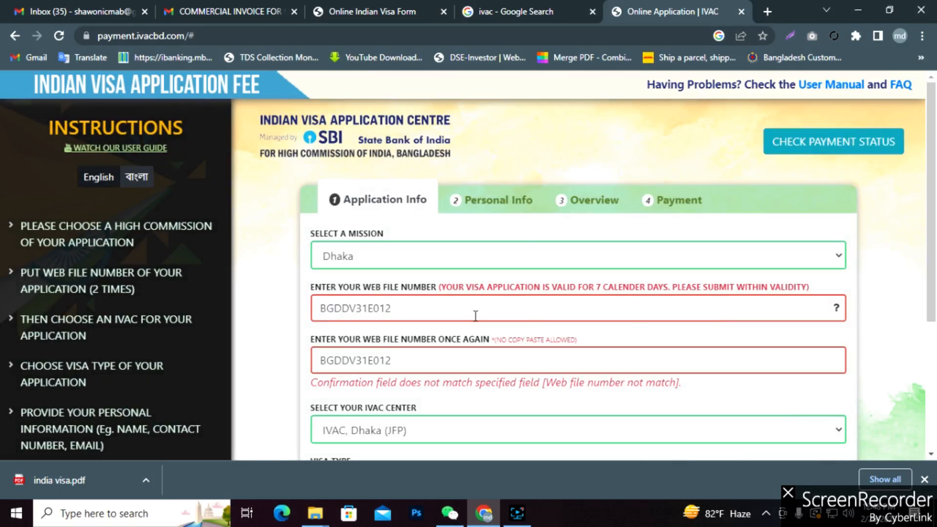
{"action": "key", "text": "ctrl+3"}
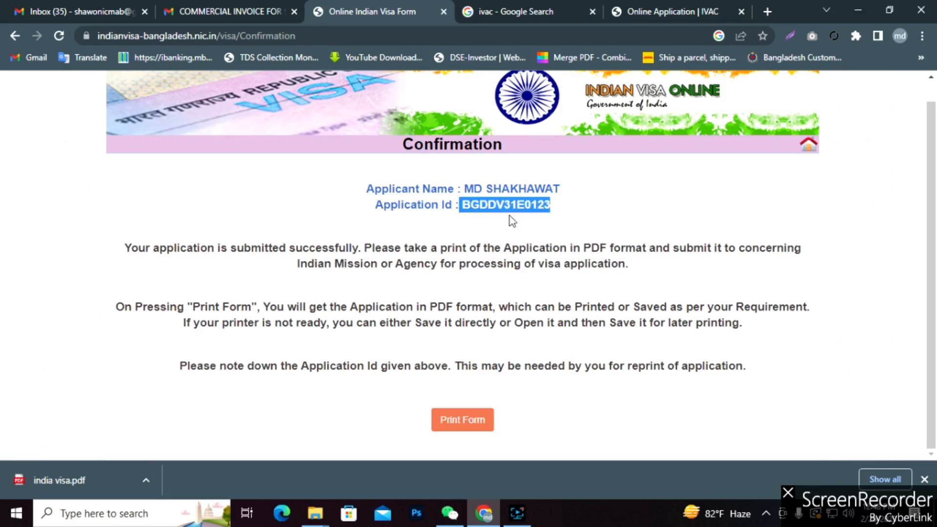
{"action": "left_click", "coordinate": [639, 6]}
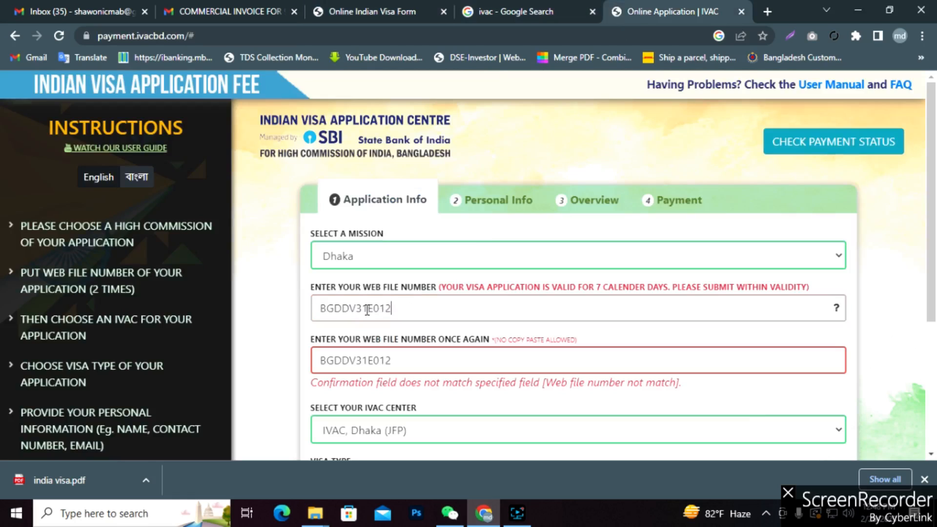
{"action": "double_click", "coordinate": [390, 308]}
{"action": "key", "text": "BackSpace"}
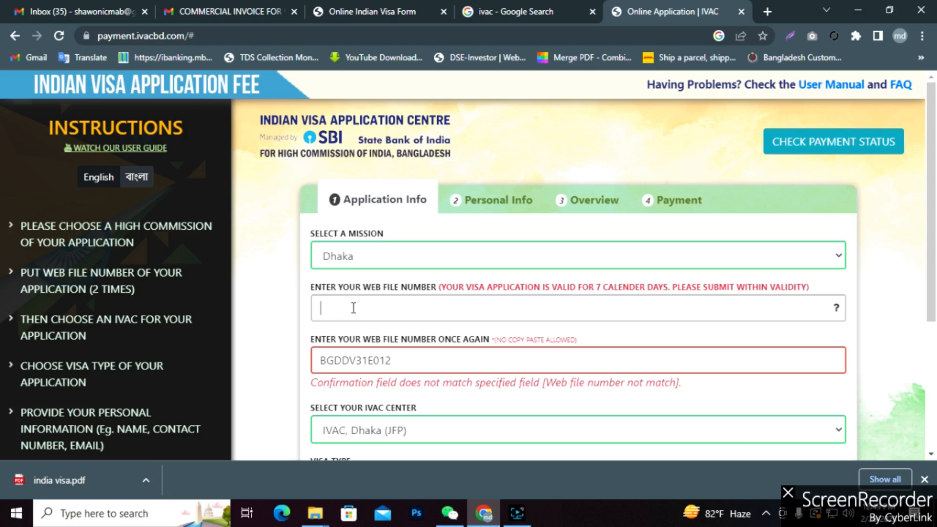
{"action": "left_click", "coordinate": [472, 391]}
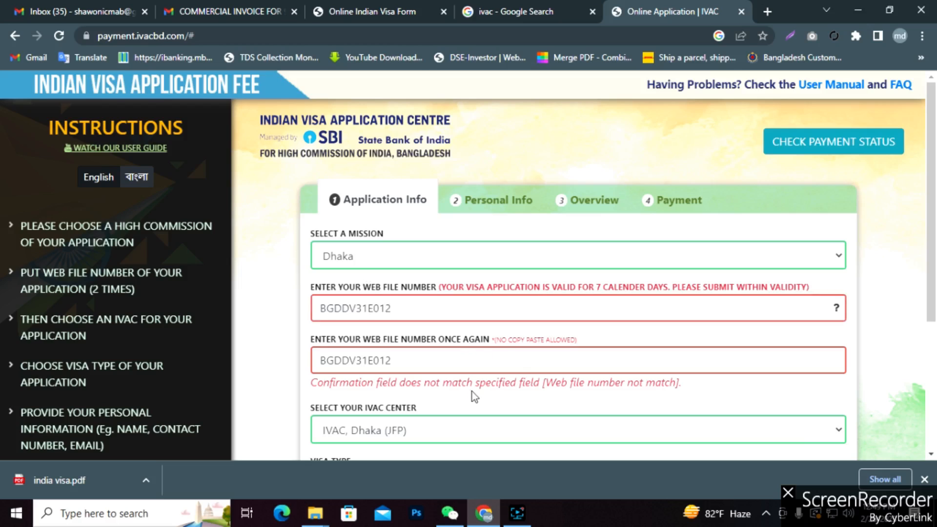
{"action": "scroll", "coordinate": [472, 391], "scroll_direction": "down", "scroll_amount": 4}
Set the visa type to TOURIST VISA.
{"action": "left_click", "coordinate": [377, 286]}
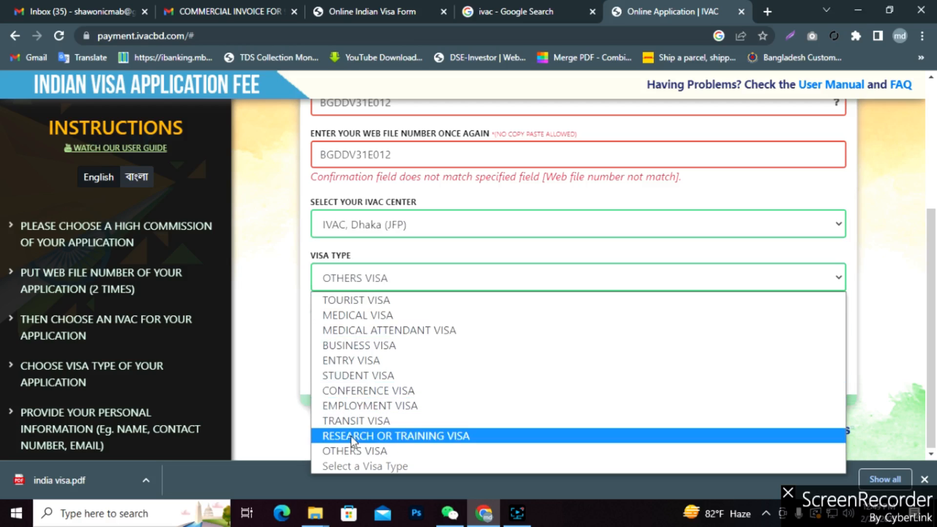
{"action": "left_click", "coordinate": [345, 300]}
{"action": "scroll", "coordinate": [460, 335], "scroll_direction": "up", "scroll_amount": 3}
{"action": "scroll", "coordinate": [459, 342], "scroll_direction": "up", "scroll_amount": 1}
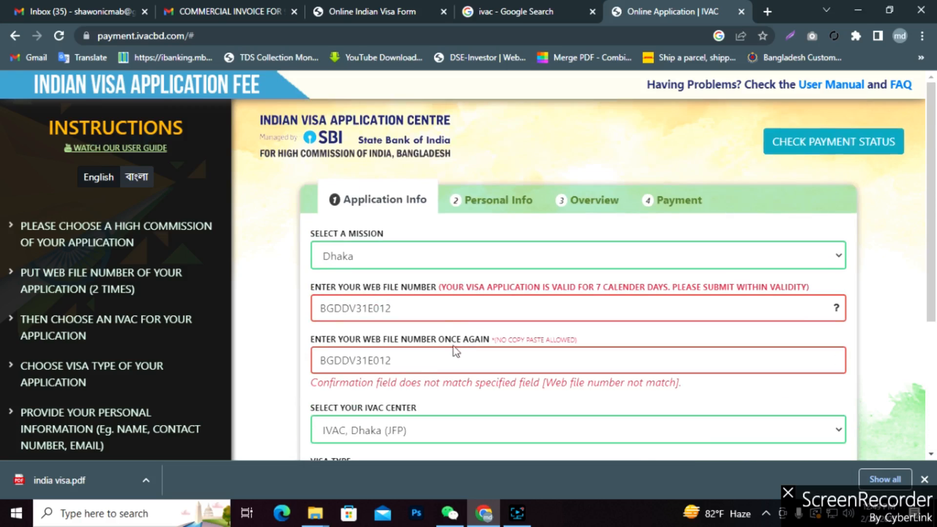
{"action": "left_click_drag", "start_coordinate": [411, 367], "coordinate": [307, 360]}
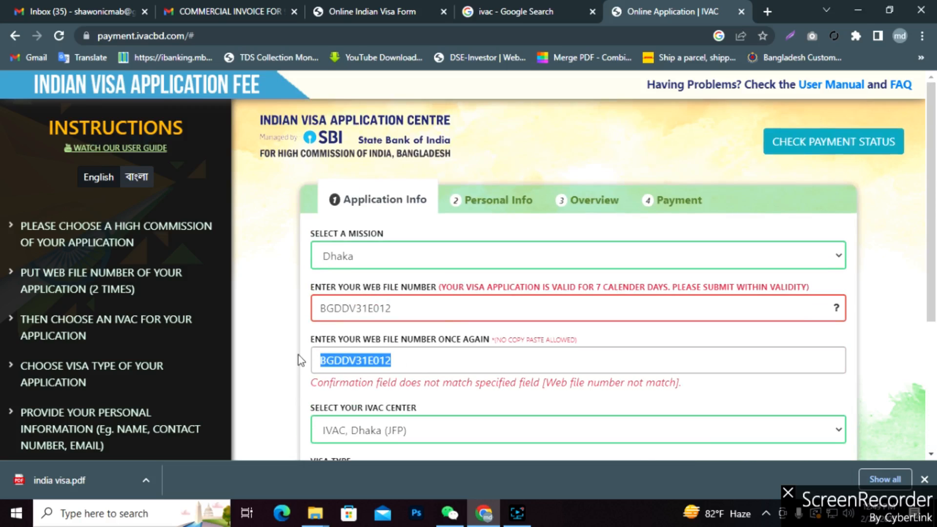
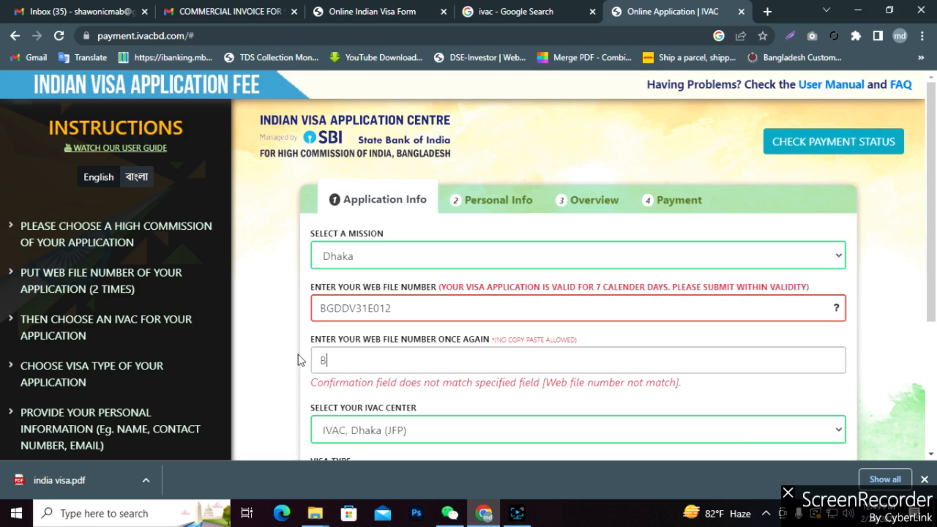
{"action": "left_click", "coordinate": [571, 398]}
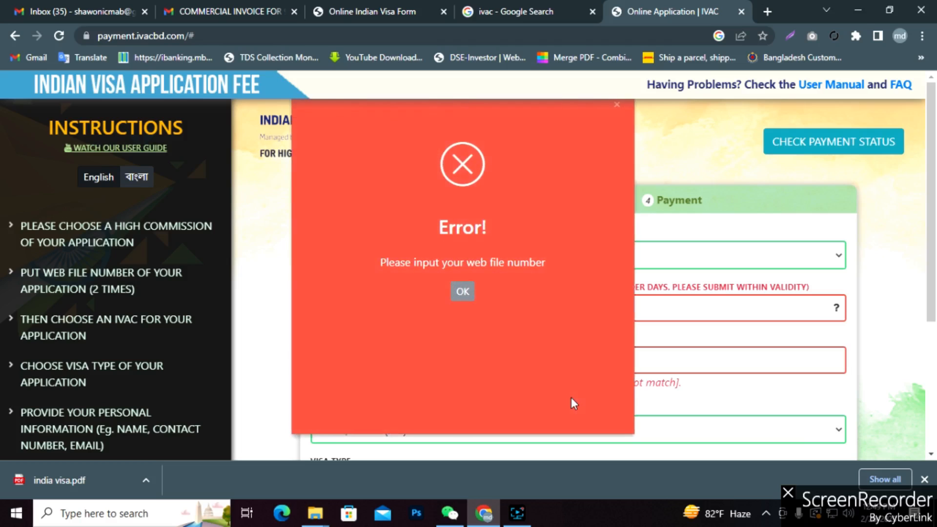
{"action": "left_click", "coordinate": [463, 292]}
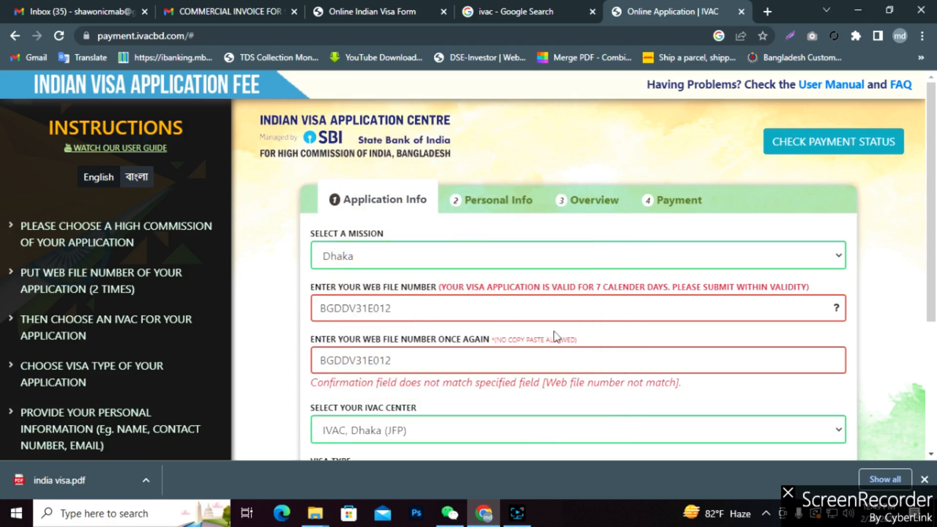
{"action": "left_click", "coordinate": [318, 10]}
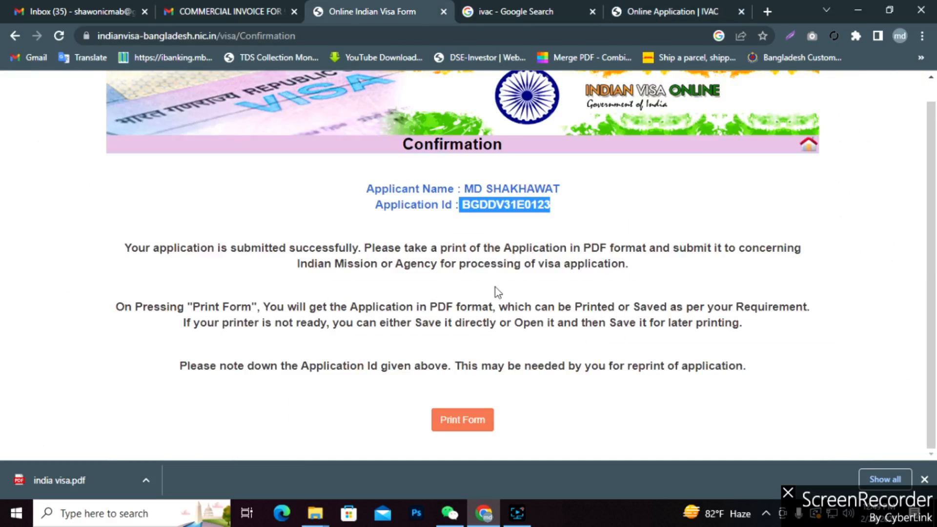
Save the printed application form as a PDF on the Desktop and open it.
{"action": "left_click", "coordinate": [476, 415]}
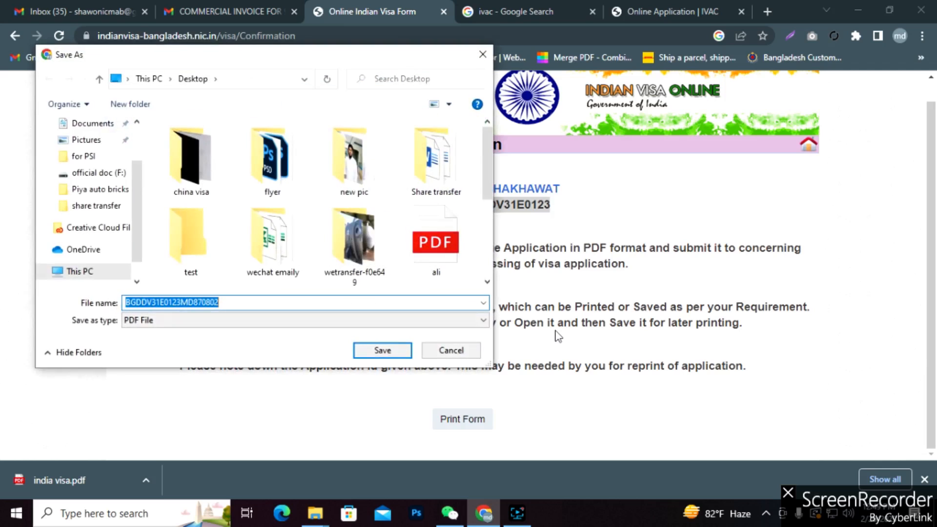
{"action": "scroll", "coordinate": [112, 196], "scroll_direction": "up", "scroll_amount": 2}
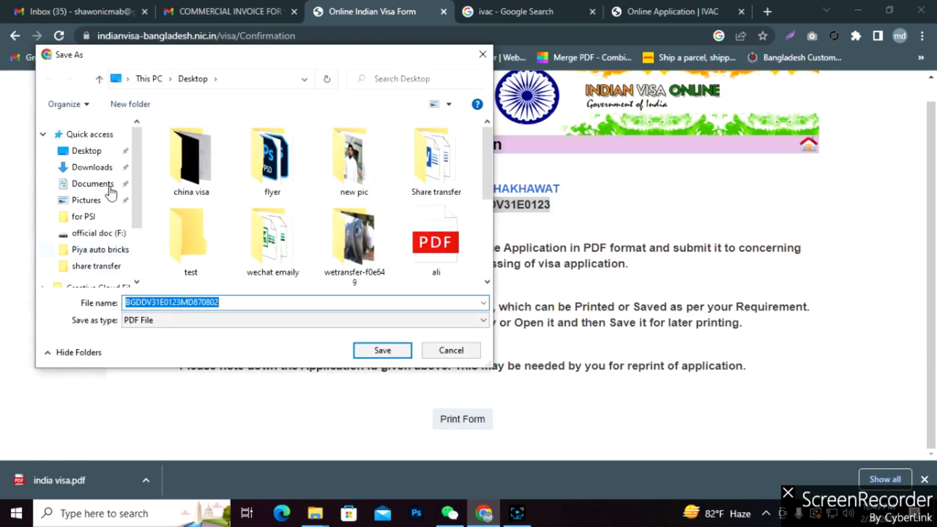
{"action": "left_click", "coordinate": [83, 151]}
{"action": "left_click", "coordinate": [374, 351]}
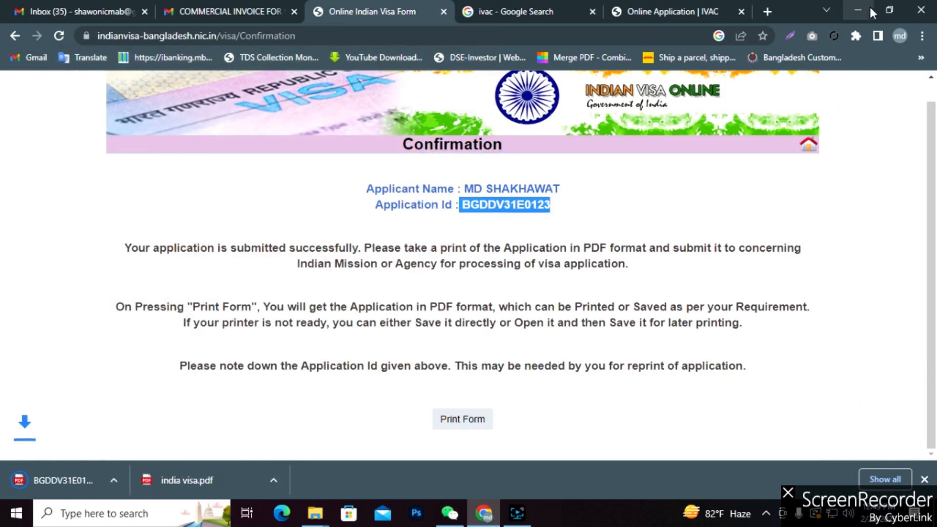
{"action": "left_click", "coordinate": [71, 480]}
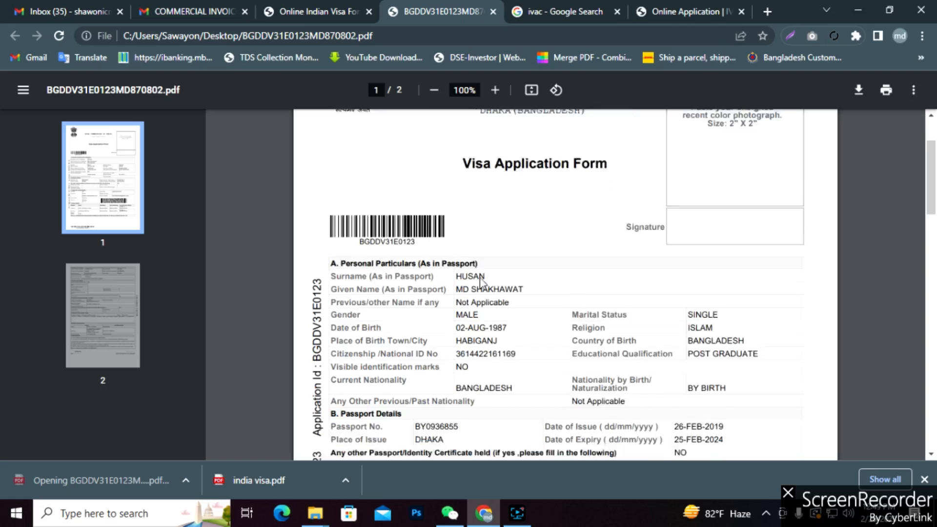
{"action": "scroll", "coordinate": [480, 281], "scroll_direction": "down", "scroll_amount": 1}
{"action": "left_click_drag", "start_coordinate": [416, 191], "coordinate": [359, 191]}
{"action": "key", "text": "ctrl+c"}
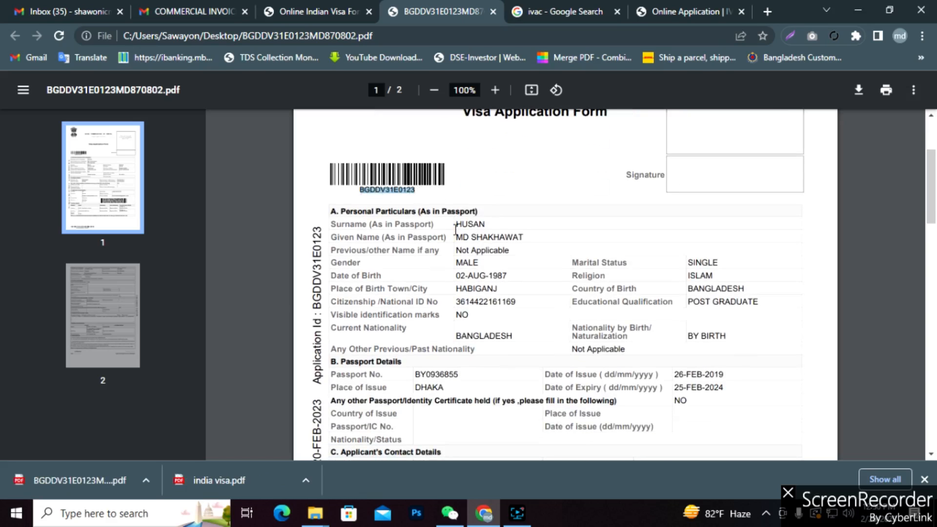
{"action": "left_click", "coordinate": [304, 7]}
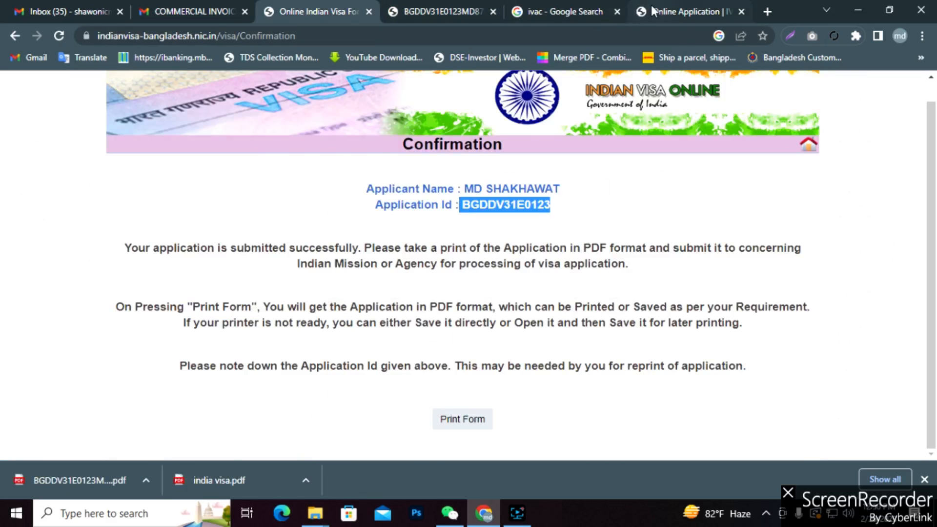
{"action": "left_click", "coordinate": [686, 11]}
{"action": "left_click_drag", "start_coordinate": [403, 307], "coordinate": [316, 310]}
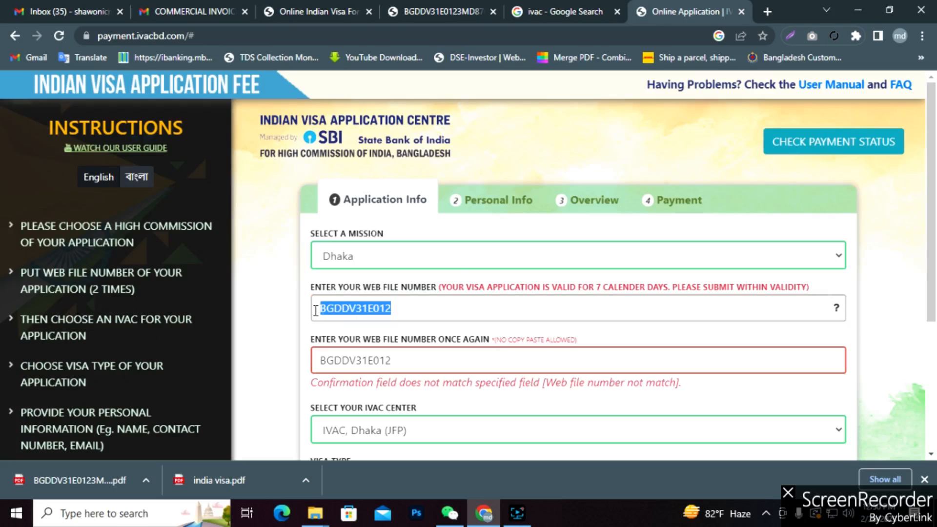
{"action": "key", "text": "ctrl+v"}
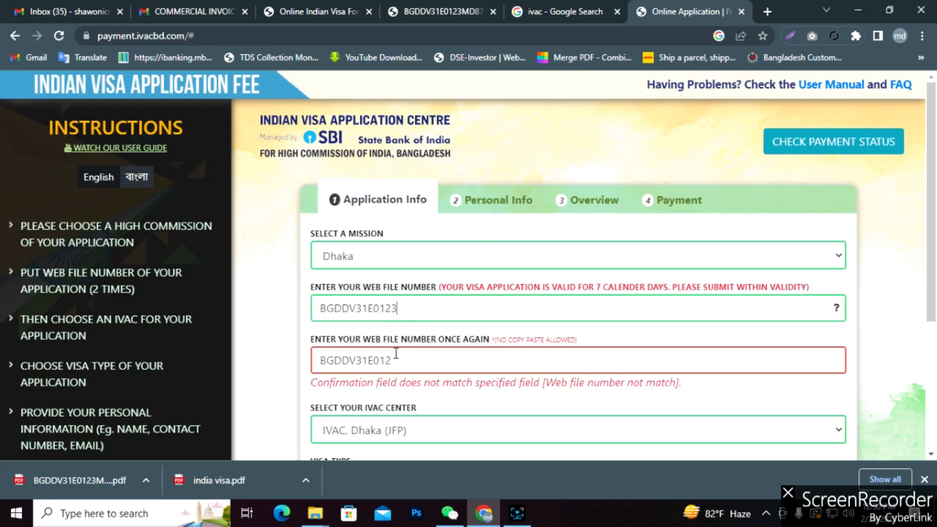
{"action": "left_click_drag", "start_coordinate": [396, 361], "coordinate": [313, 364]}
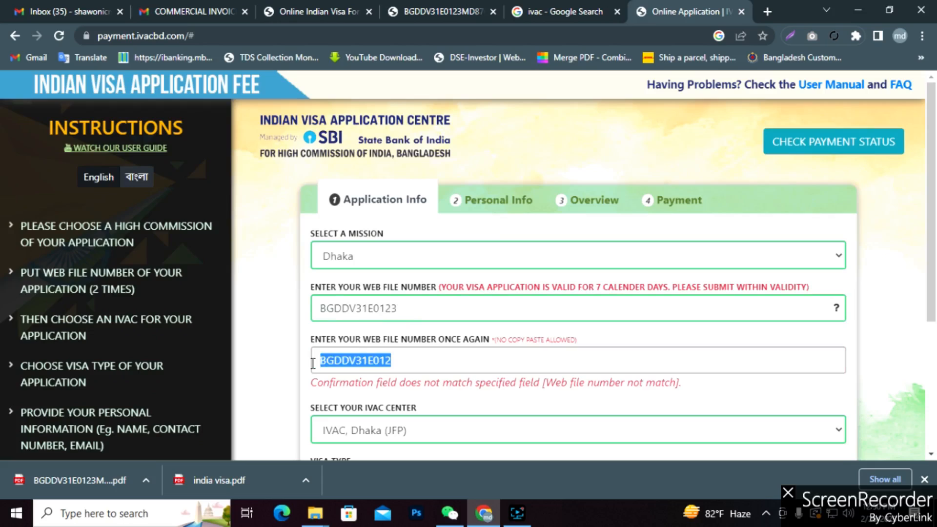
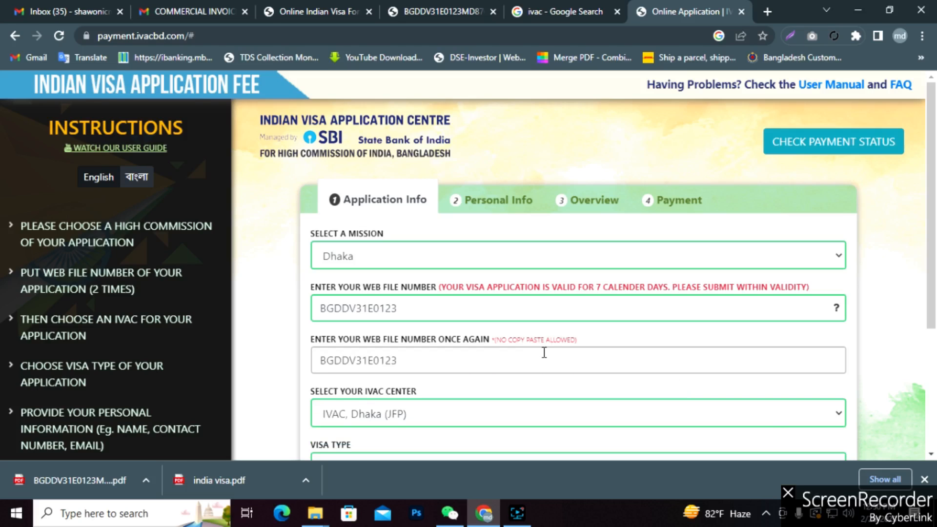
{"action": "scroll", "coordinate": [544, 352], "scroll_direction": "down", "scroll_amount": 4}
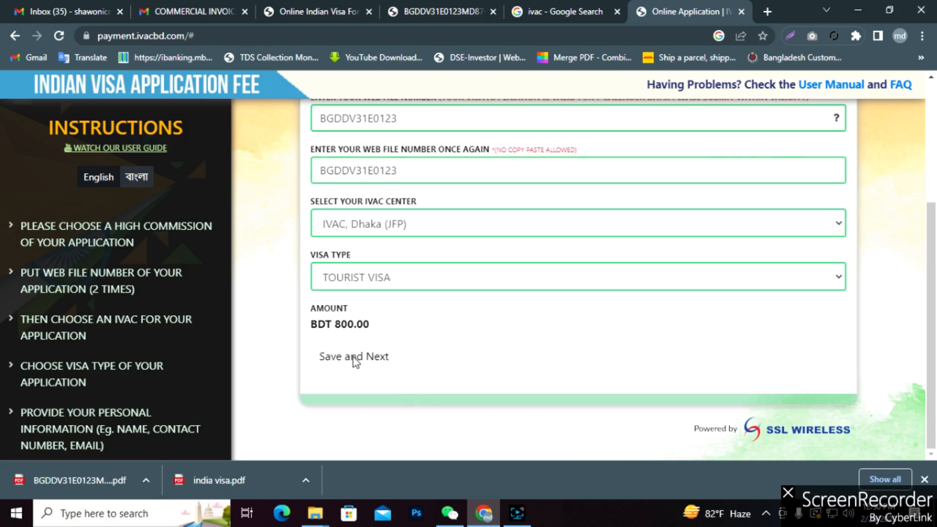
{"action": "scroll", "coordinate": [487, 361], "scroll_direction": "up", "scroll_amount": 1}
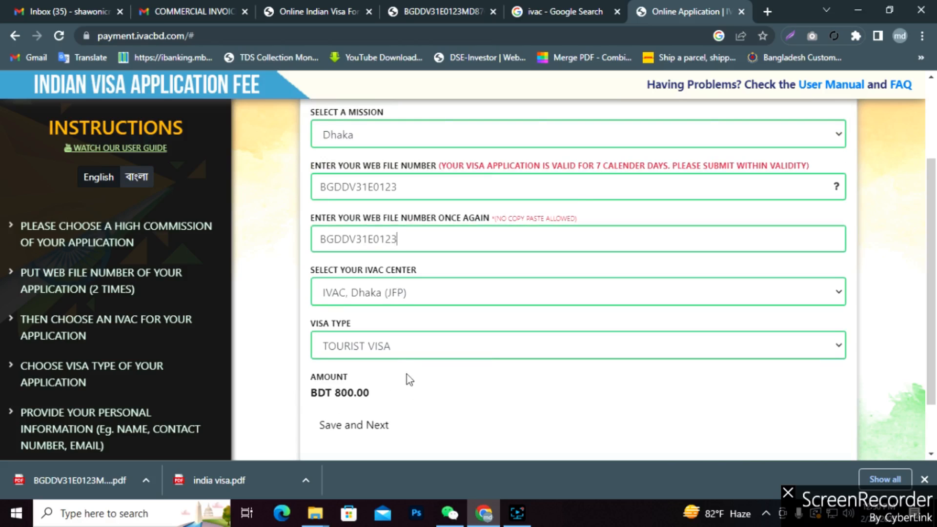
{"action": "scroll", "coordinate": [406, 375], "scroll_direction": "down", "scroll_amount": 1}
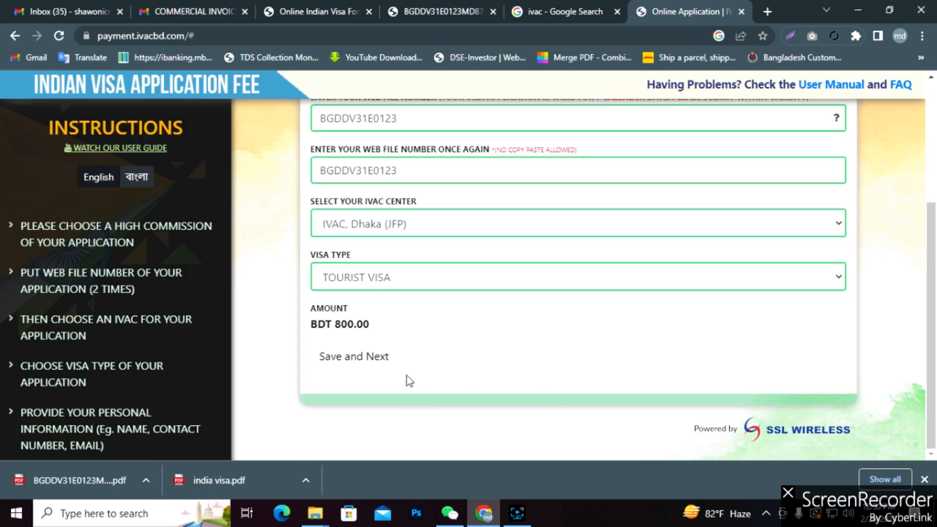
{"action": "left_click", "coordinate": [358, 361]}
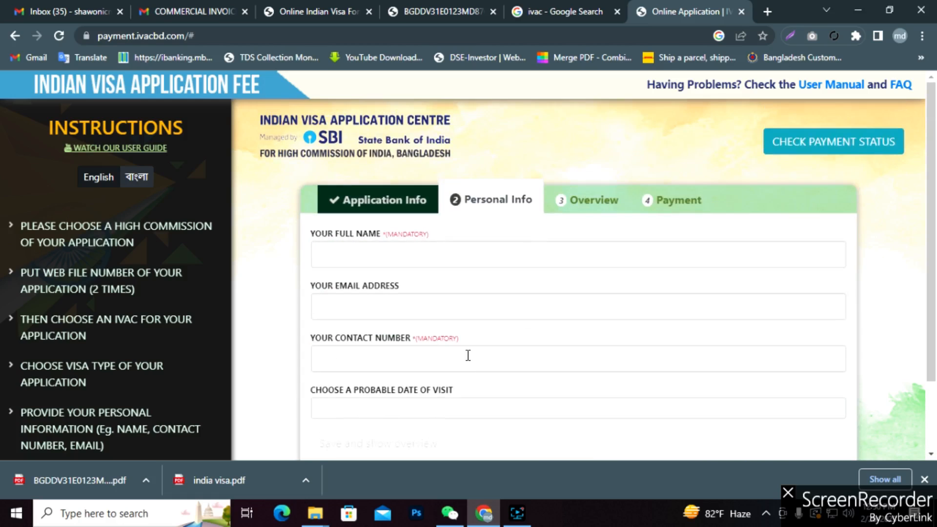
Fill the applicant's full name, e-mail address and contact number from saved autofill entries.
{"action": "left_click", "coordinate": [382, 259]}
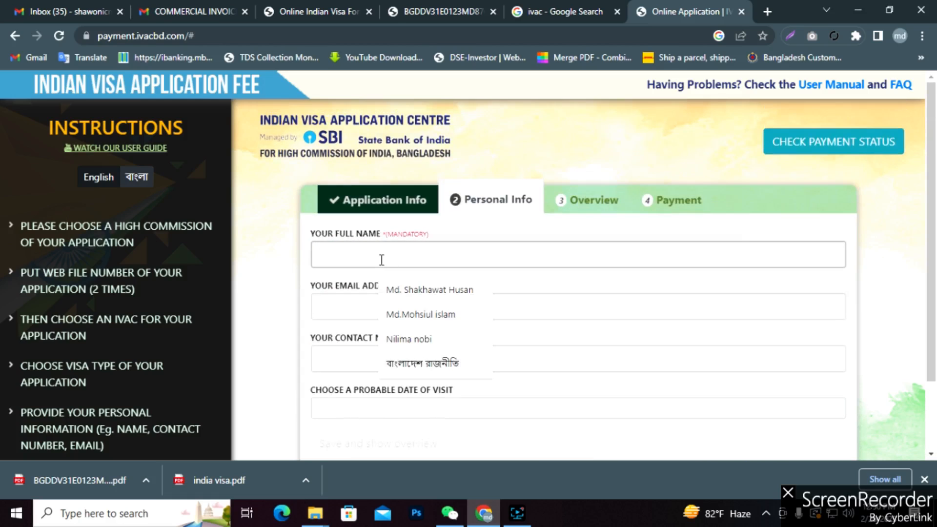
{"action": "left_click", "coordinate": [426, 290]}
{"action": "left_click", "coordinate": [383, 302]}
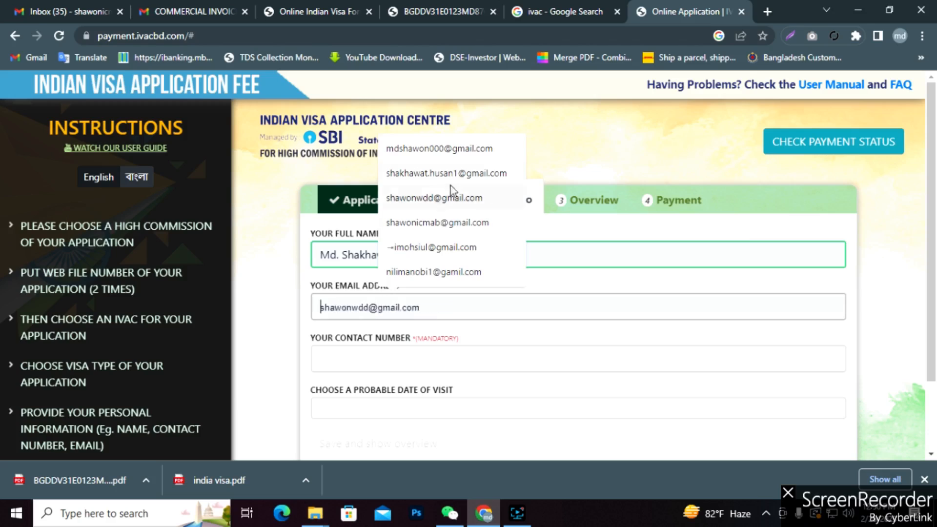
{"action": "left_click", "coordinate": [436, 149]}
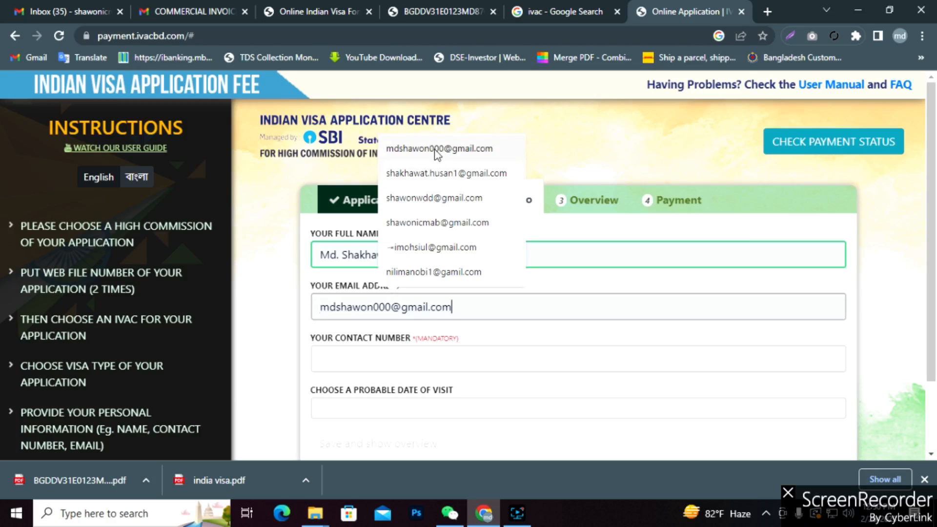
{"action": "left_click", "coordinate": [368, 361]}
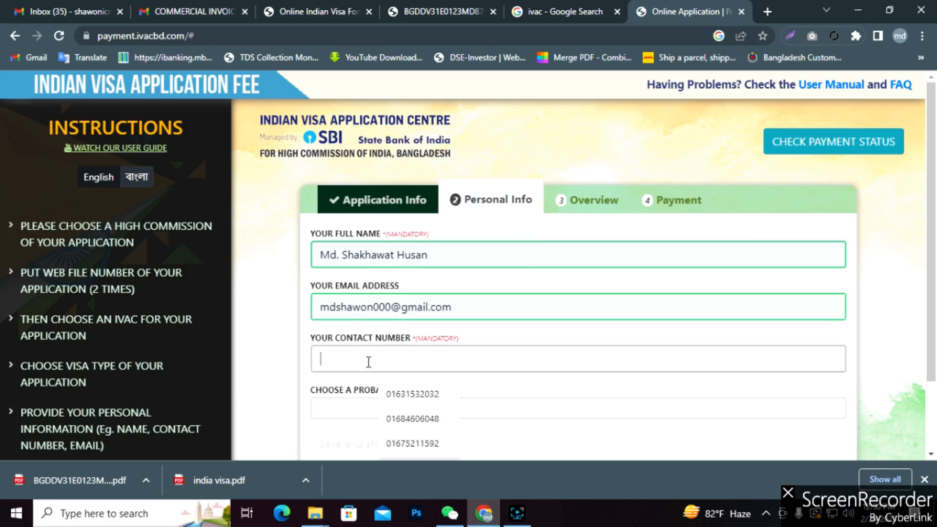
{"action": "left_click", "coordinate": [413, 442]}
{"action": "scroll", "coordinate": [464, 402], "scroll_direction": "down", "scroll_amount": 1}
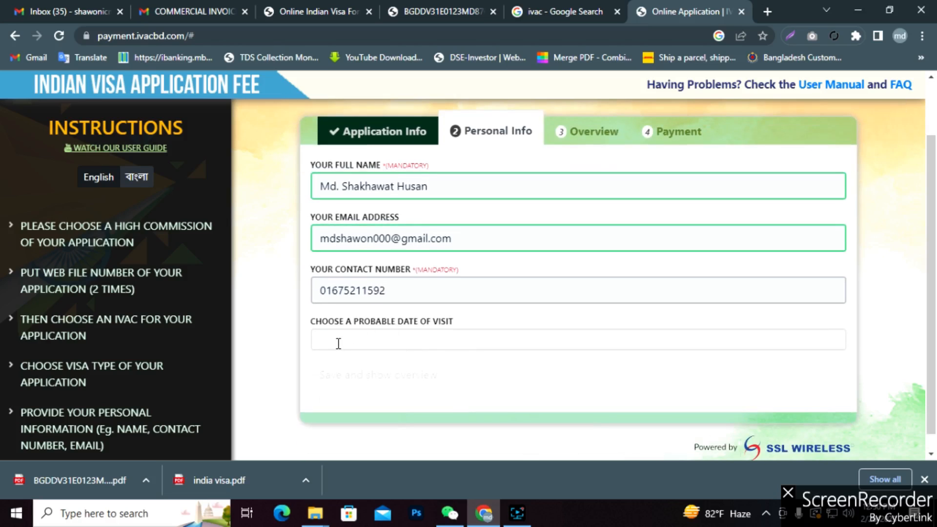
{"action": "left_click_drag", "start_coordinate": [405, 293], "coordinate": [214, 315]}
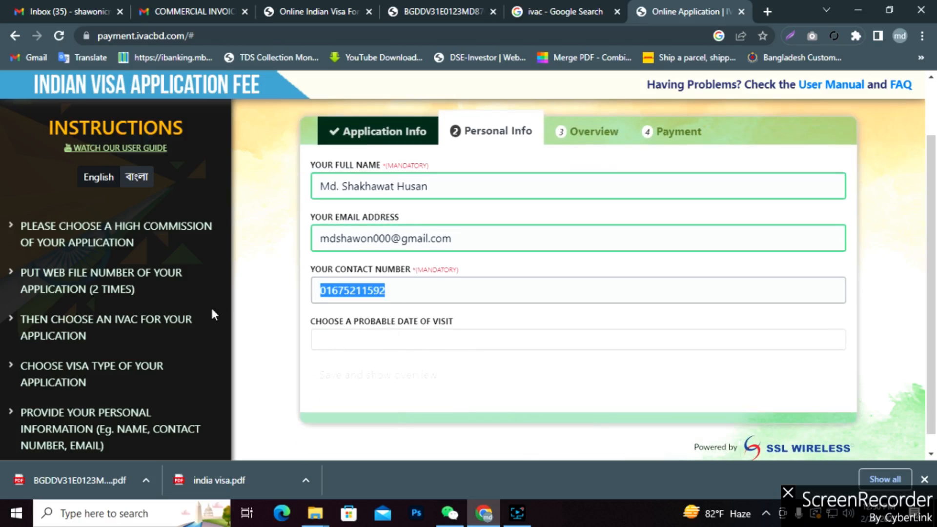
Set the probable visit date to 24-02-2023 and save to show the overview.
{"action": "left_click", "coordinate": [355, 340]}
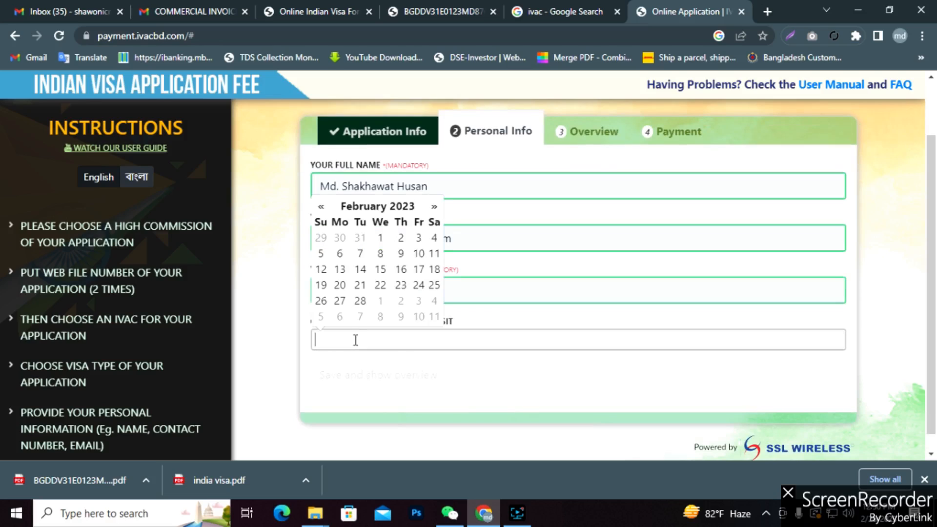
{"action": "left_click", "coordinate": [463, 363]}
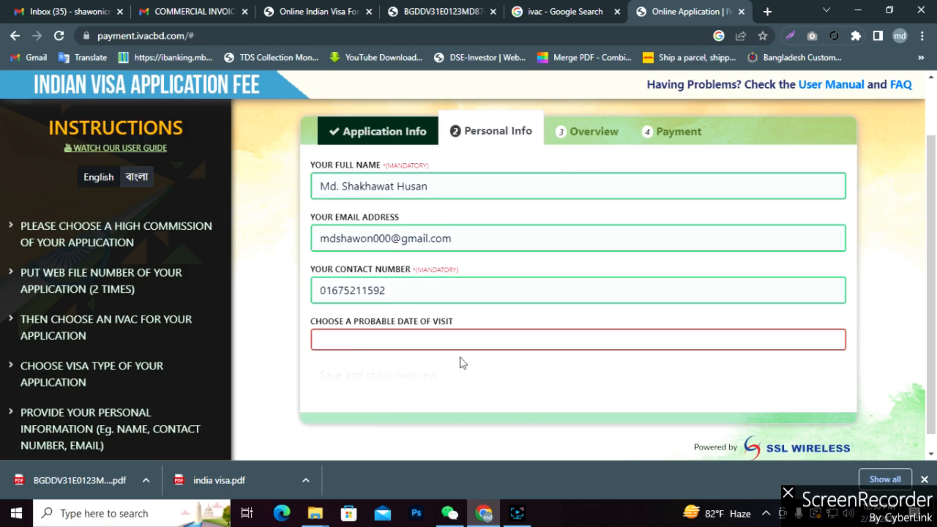
{"action": "left_click", "coordinate": [367, 337]}
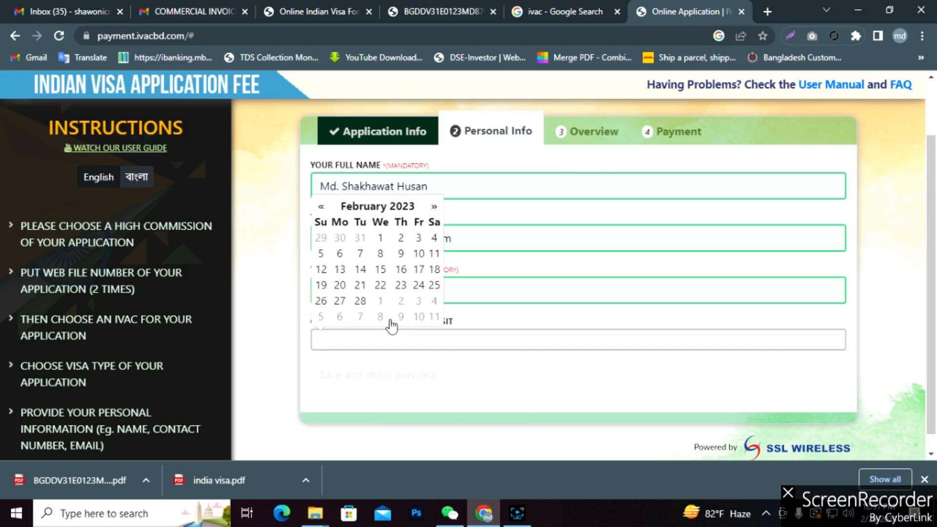
{"action": "left_click", "coordinate": [418, 285]}
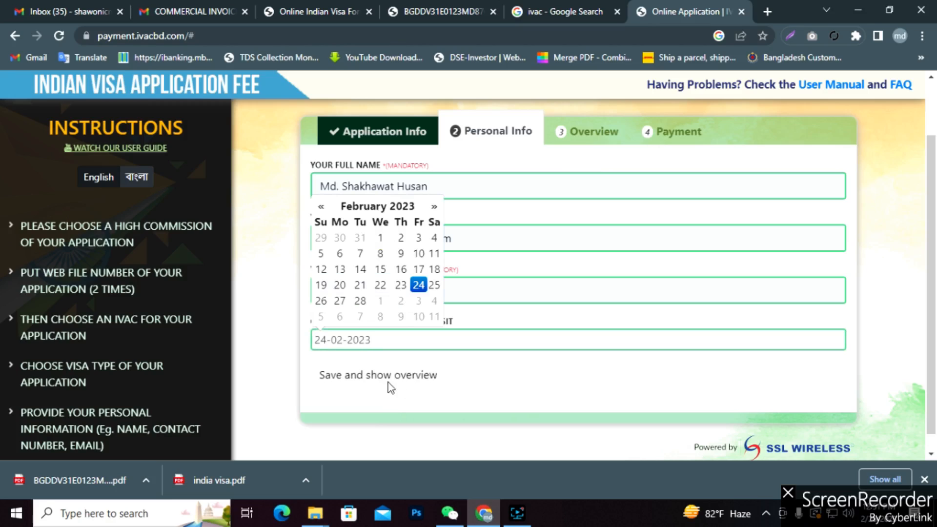
{"action": "left_click", "coordinate": [503, 381]}
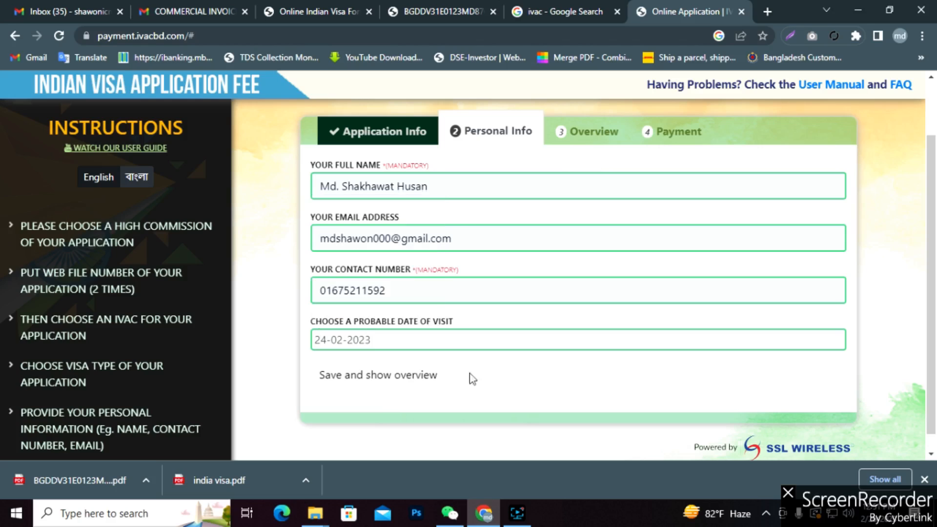
{"action": "left_click", "coordinate": [368, 377]}
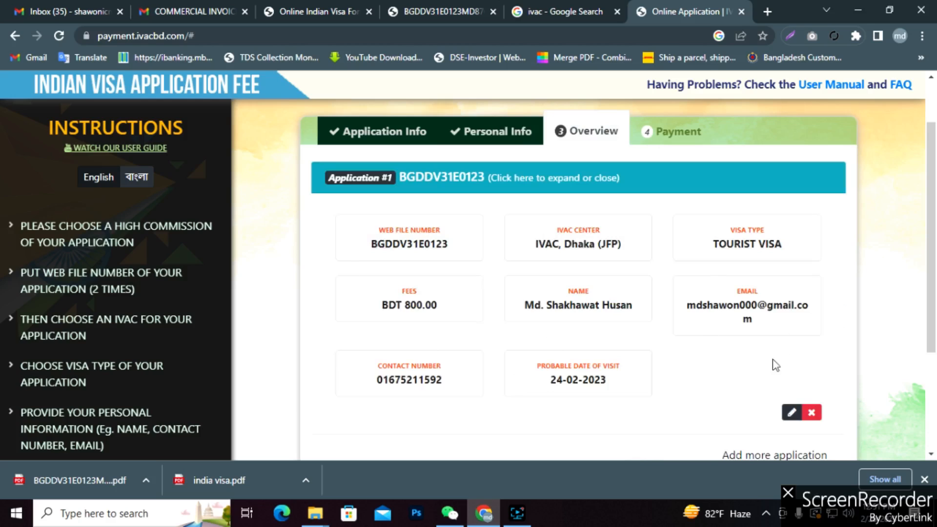
Accept the Terms of Service and confirm to reach the 824 BDT payment step.
{"action": "scroll", "coordinate": [623, 377], "scroll_direction": "up", "scroll_amount": 1}
{"action": "scroll", "coordinate": [624, 377], "scroll_direction": "down", "scroll_amount": 4}
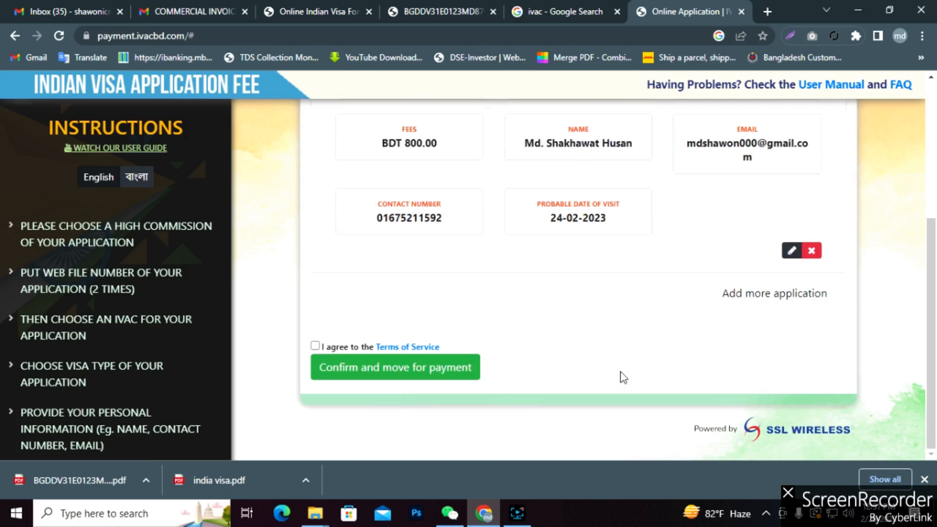
{"action": "left_click", "coordinate": [315, 346]}
{"action": "scroll", "coordinate": [570, 331], "scroll_direction": "up", "scroll_amount": 1}
{"action": "scroll", "coordinate": [570, 331], "scroll_direction": "up", "scroll_amount": 4}
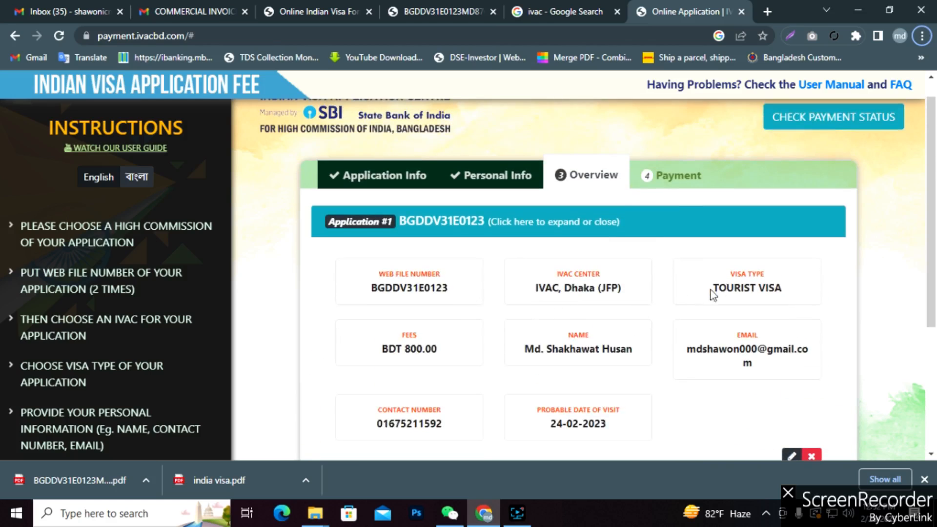
{"action": "scroll", "coordinate": [601, 375], "scroll_direction": "down", "scroll_amount": 4}
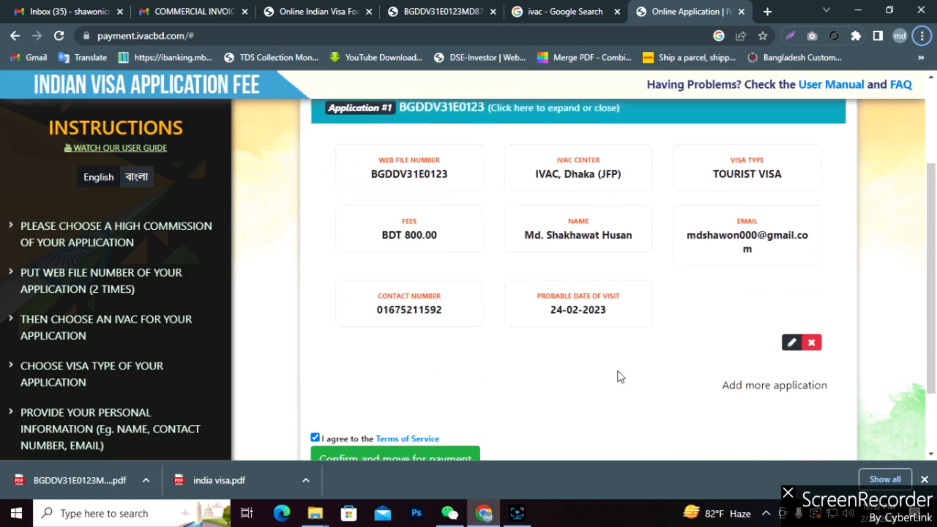
{"action": "left_click", "coordinate": [416, 374]}
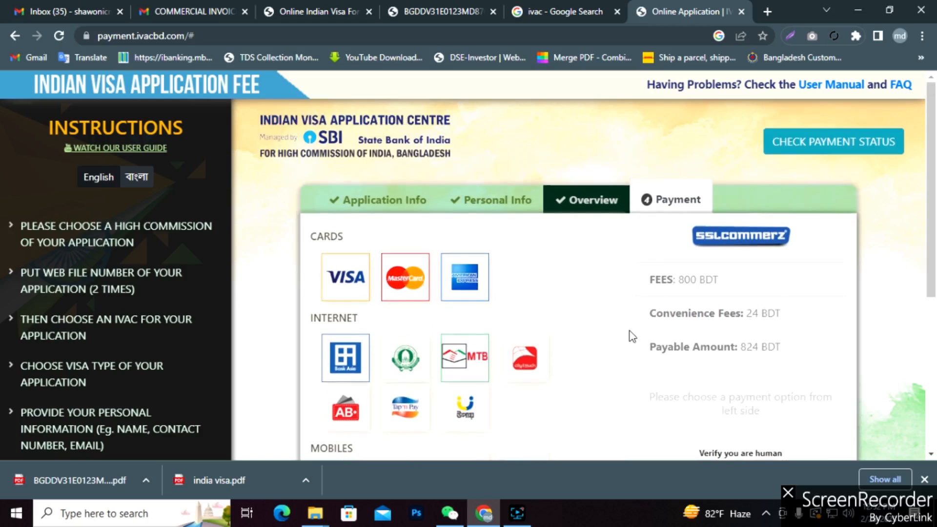
Select bKash under Mobiles as the payment method for the 824 BDT fee.
{"action": "scroll", "coordinate": [610, 322], "scroll_direction": "down", "scroll_amount": 3}
{"action": "scroll", "coordinate": [559, 321], "scroll_direction": "down", "scroll_amount": 2}
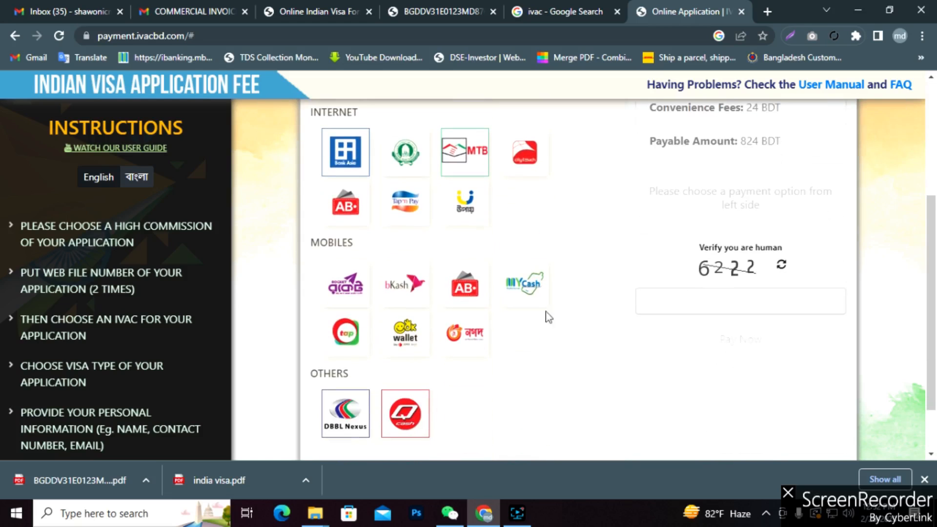
{"action": "left_click", "coordinate": [406, 284]}
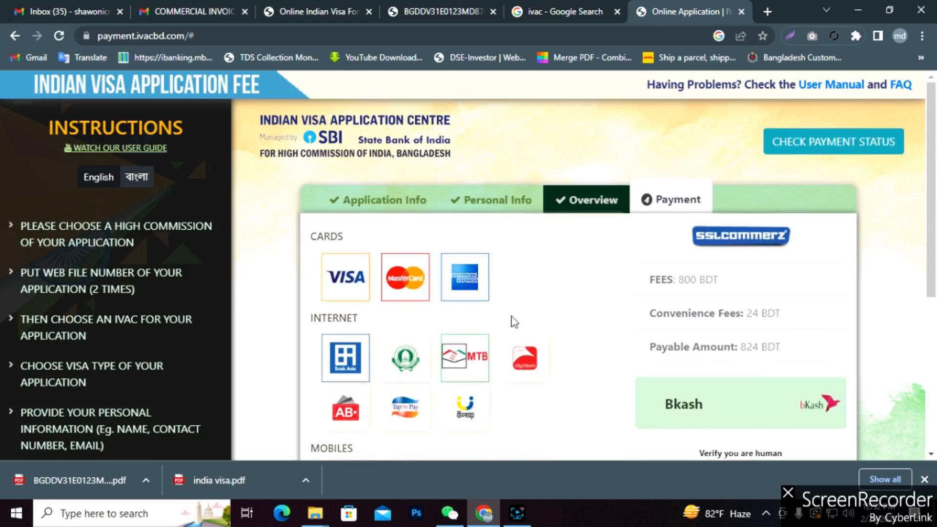
{"action": "scroll", "coordinate": [513, 321], "scroll_direction": "down", "scroll_amount": 5}
{"action": "scroll", "coordinate": [513, 322], "scroll_direction": "down", "scroll_amount": 5}
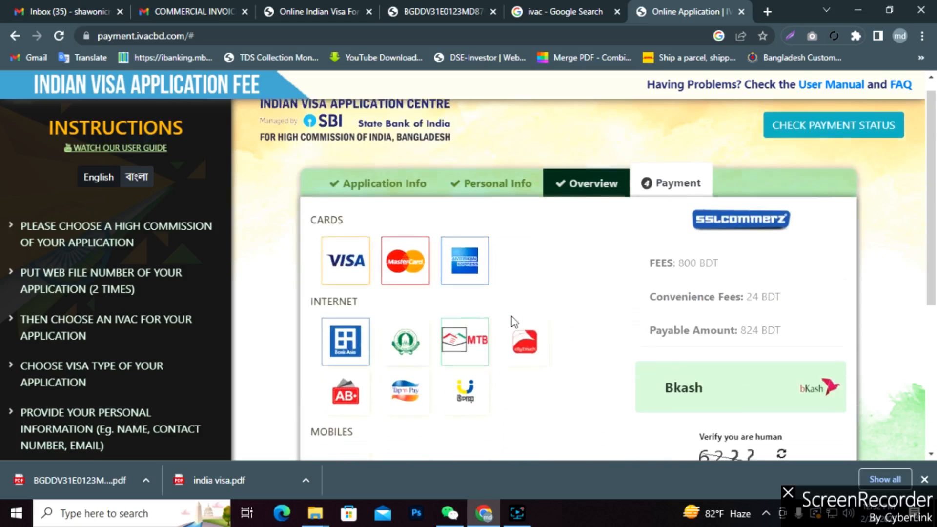
{"action": "scroll", "coordinate": [512, 318], "scroll_direction": "up", "scroll_amount": 3}
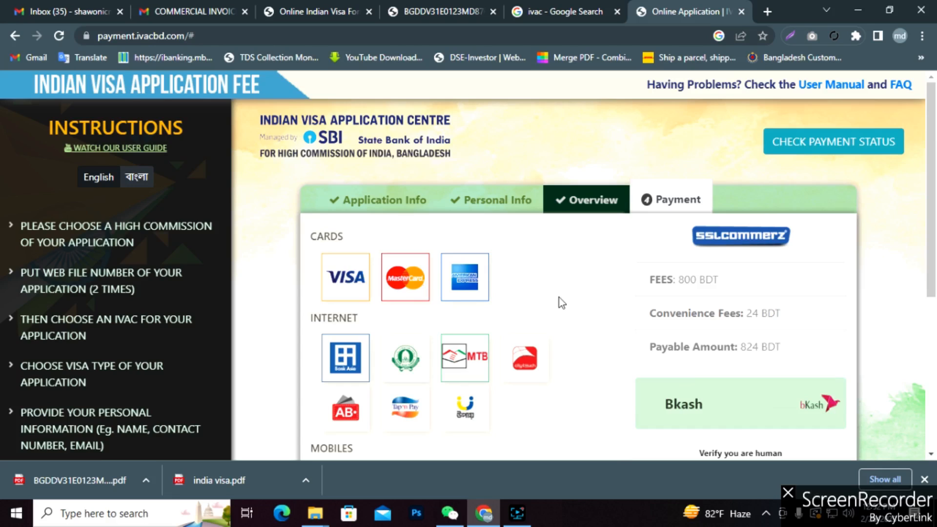
{"action": "scroll", "coordinate": [558, 298], "scroll_direction": "down", "scroll_amount": 5}
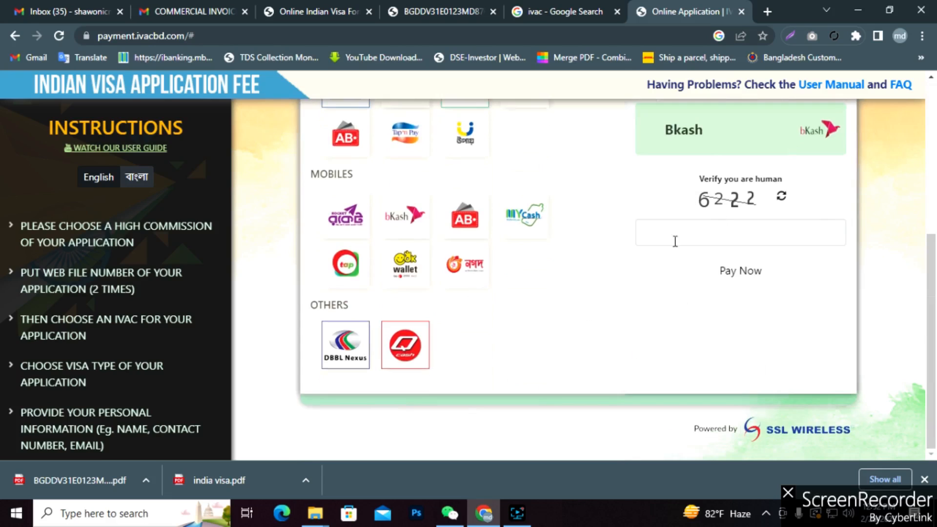
{"action": "scroll", "coordinate": [660, 291], "scroll_direction": "up", "scroll_amount": 4}
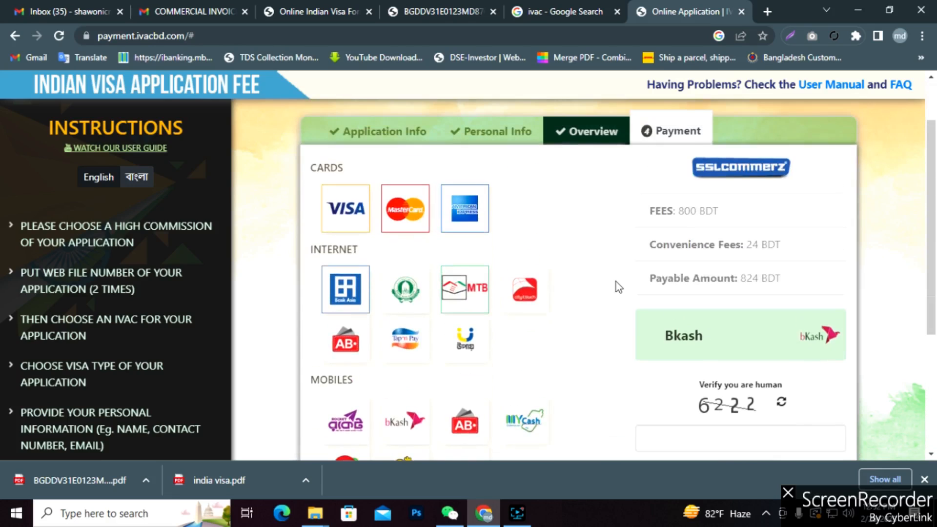
Close the fee payment, application PDF and visa form tabs, leaving the ivac search results.
{"action": "left_click", "coordinate": [742, 12]}
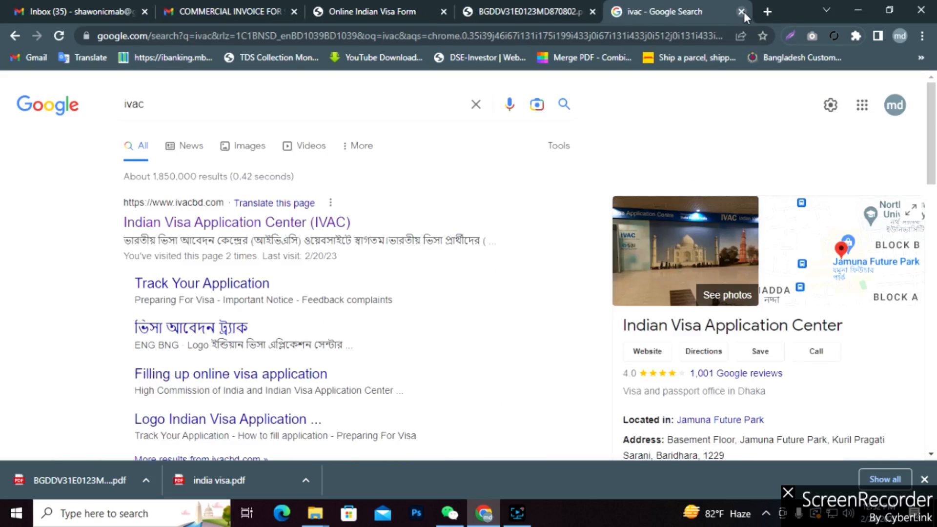
{"action": "left_click", "coordinate": [532, 10]}
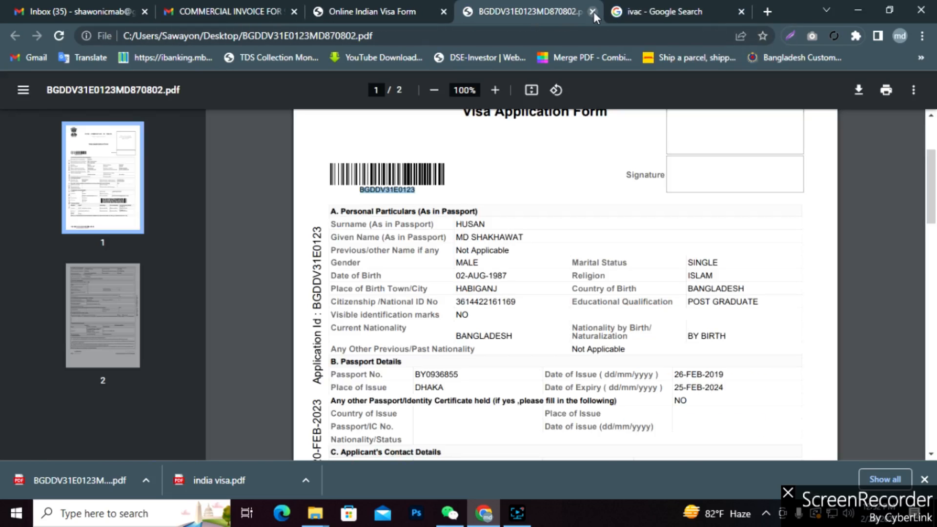
{"action": "left_click", "coordinate": [593, 11]}
{"action": "left_click", "coordinate": [415, 15]}
{"action": "left_click", "coordinate": [443, 13]}
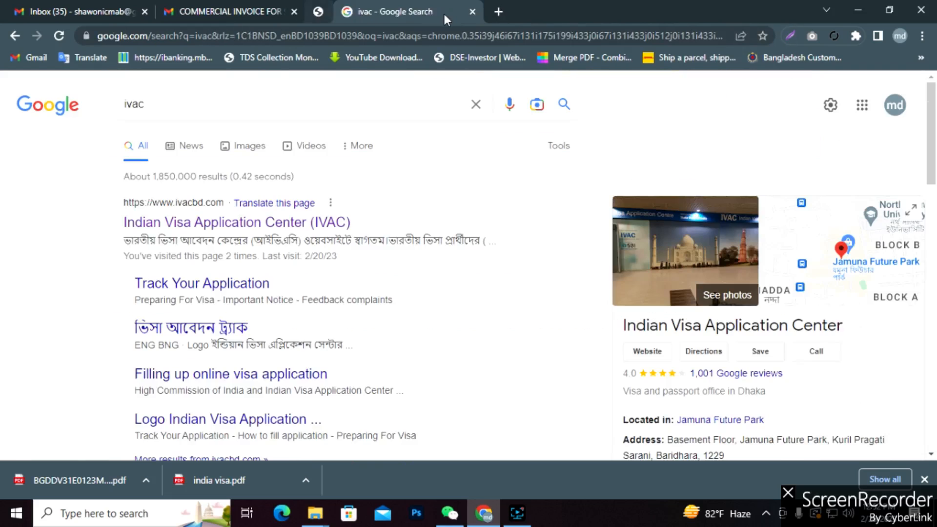
{"action": "left_click", "coordinate": [235, 12]}
{"action": "left_click", "coordinate": [361, 12]}
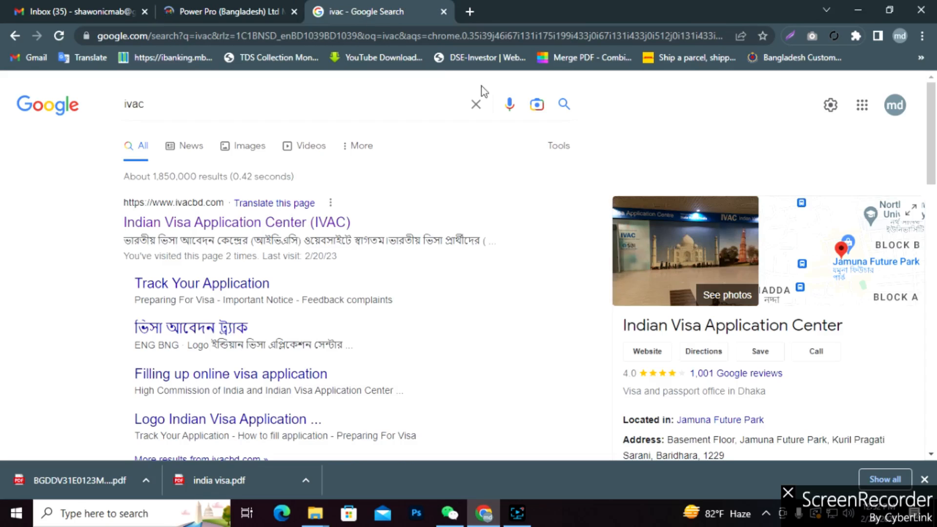
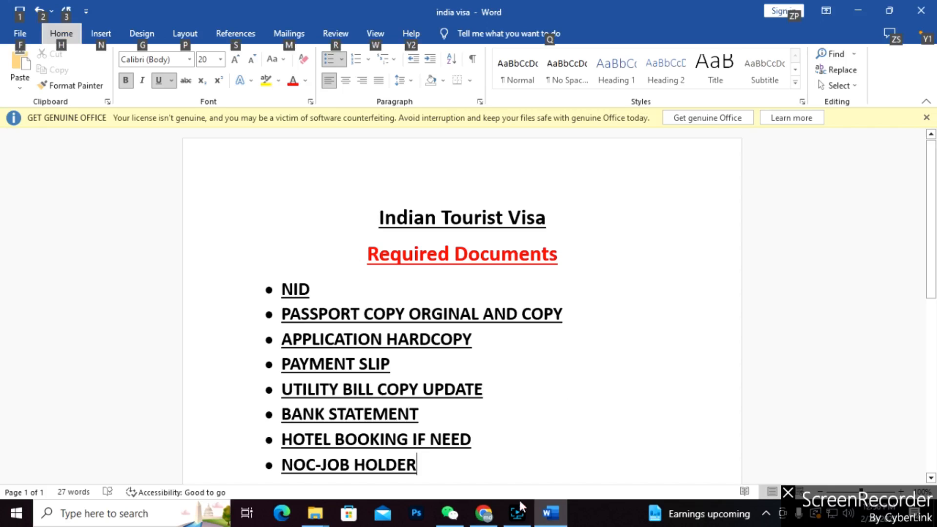
Switch to Word and review the NID, passport and APPLICATION HARDCOPY checklist items by selecting each.
{"action": "left_click", "coordinate": [518, 512]}
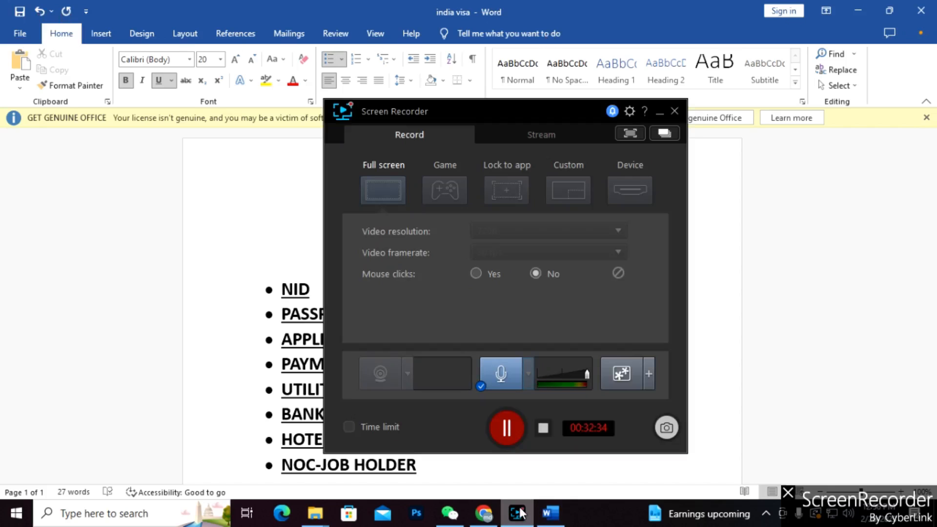
{"action": "left_click", "coordinate": [518, 513]}
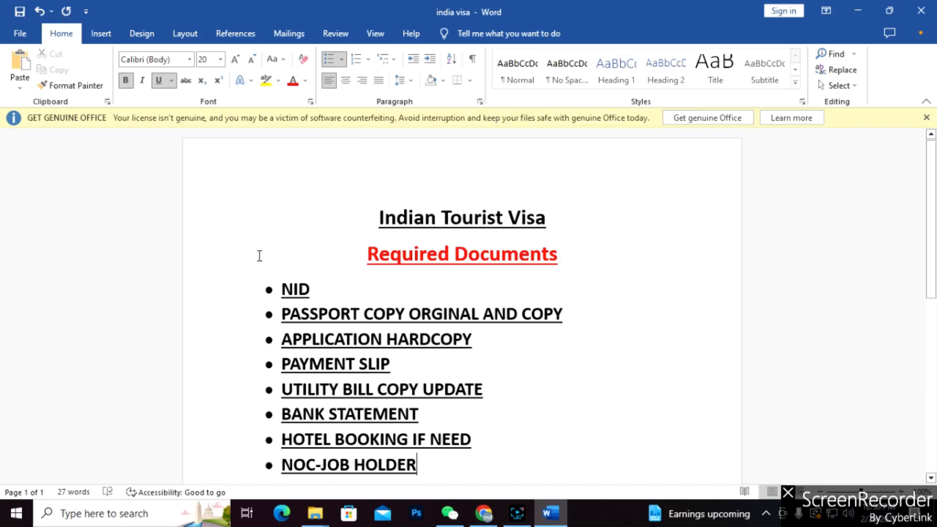
{"action": "double_click", "coordinate": [319, 292]}
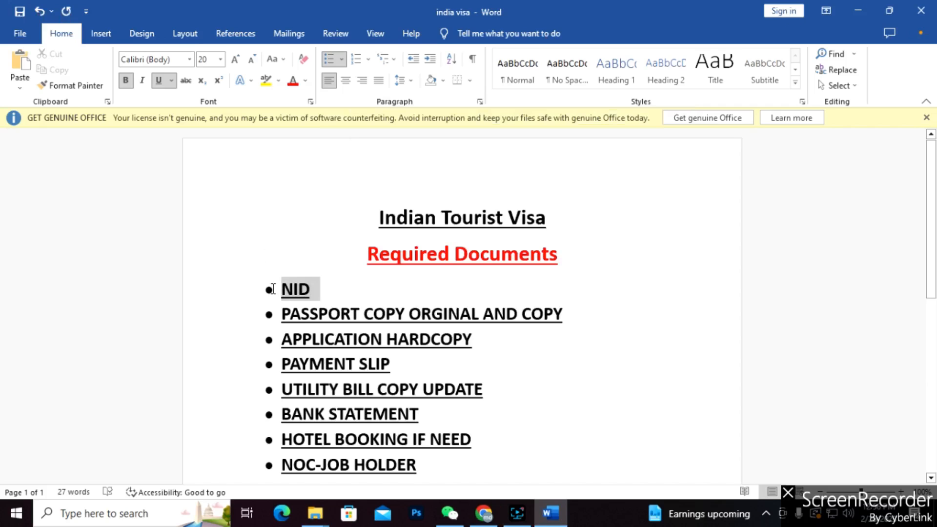
{"action": "left_click", "coordinate": [349, 296]}
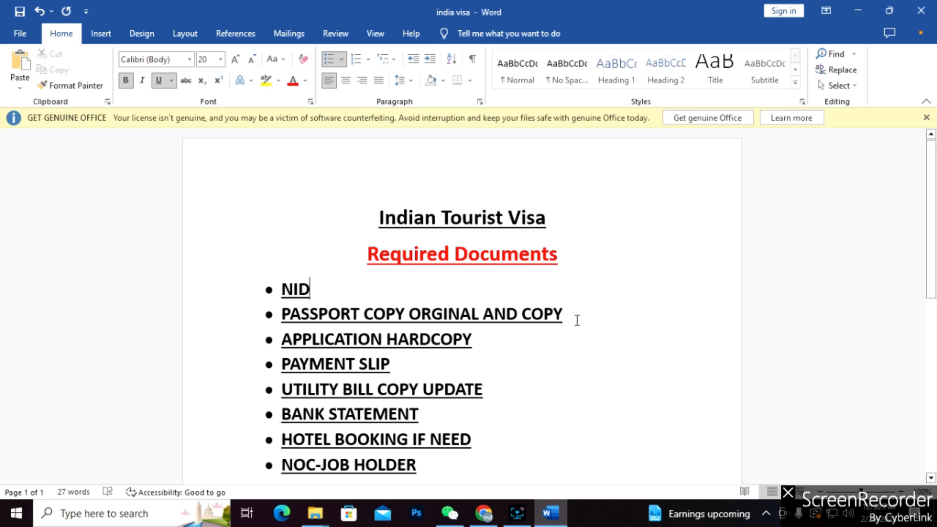
{"action": "left_click_drag", "start_coordinate": [576, 320], "coordinate": [285, 317]}
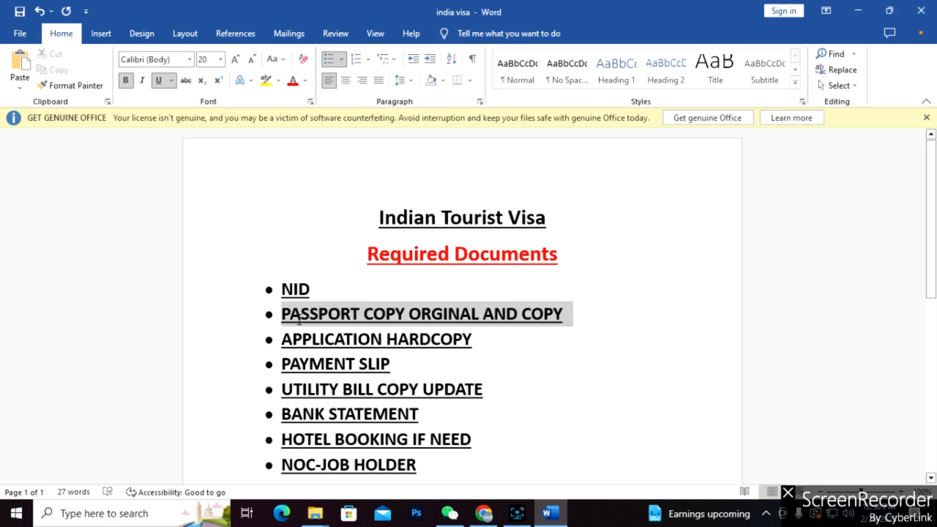
{"action": "left_click", "coordinate": [505, 344]}
{"action": "left_click_drag", "start_coordinate": [485, 341], "coordinate": [324, 342]}
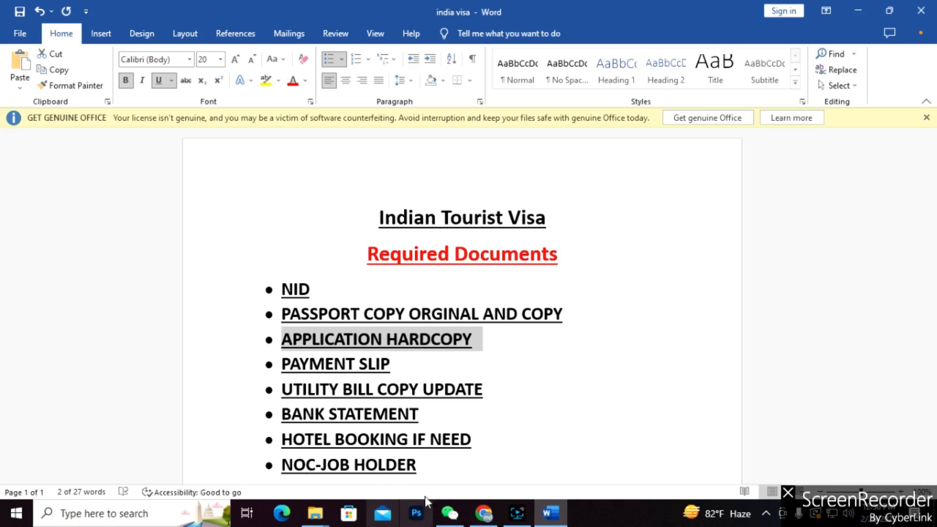
{"action": "left_click", "coordinate": [393, 366]}
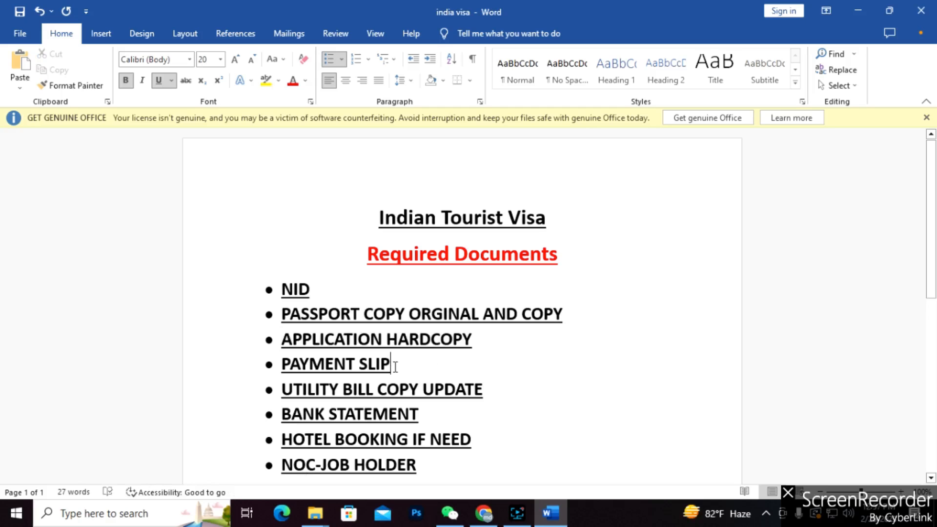
Review the PAYMENT SLIP and UTILITY BILL COPY UPDATE items further down the checklist.
{"action": "left_click_drag", "start_coordinate": [396, 366], "coordinate": [280, 366]}
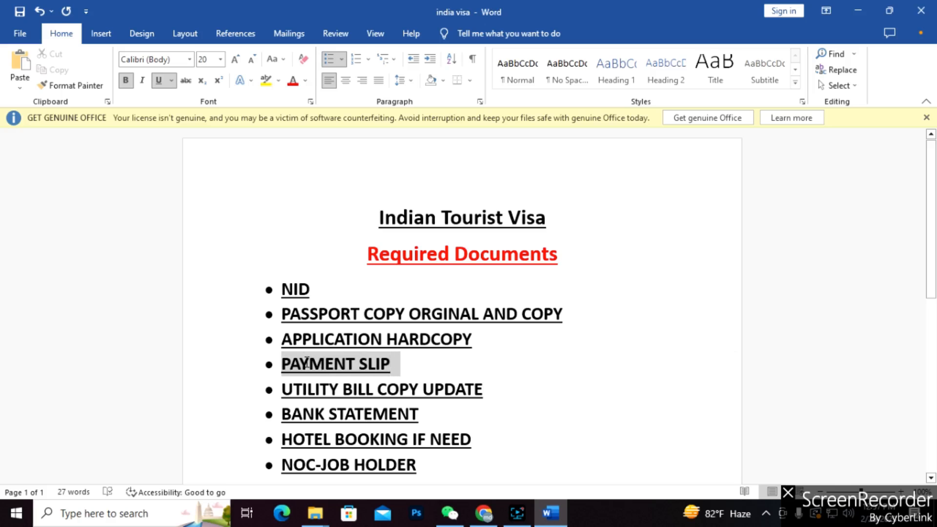
{"action": "left_click", "coordinate": [397, 368]}
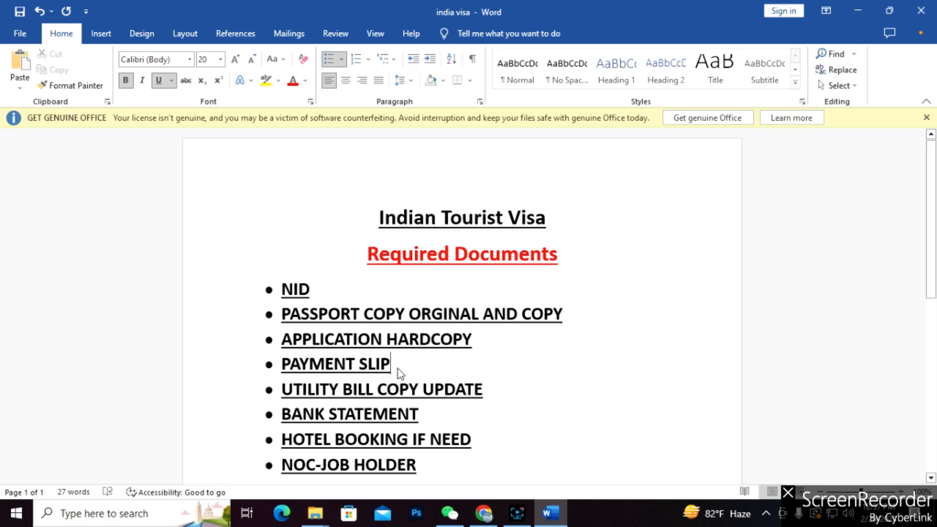
{"action": "left_click_drag", "start_coordinate": [397, 368], "coordinate": [281, 366]}
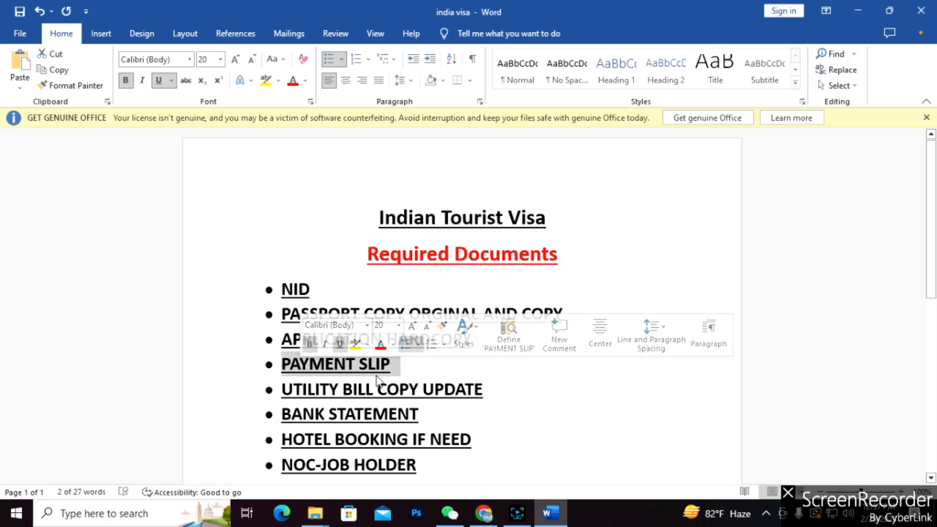
{"action": "scroll", "coordinate": [466, 391], "scroll_direction": "down", "scroll_amount": 1}
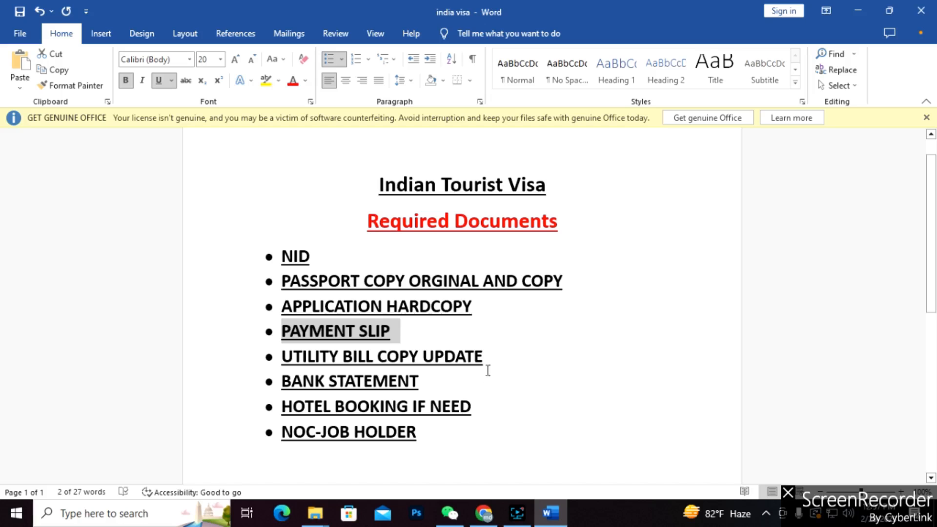
{"action": "left_click_drag", "start_coordinate": [489, 357], "coordinate": [309, 359]}
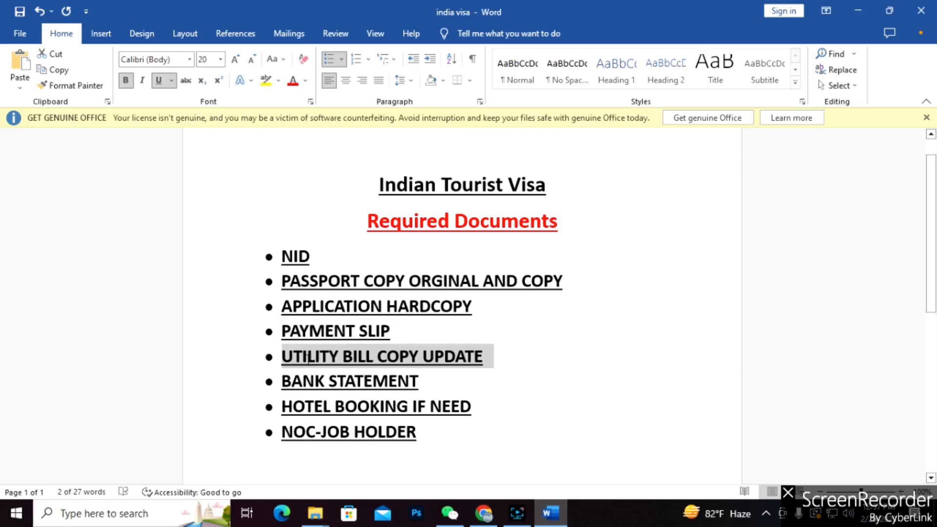
{"action": "left_click", "coordinate": [494, 361]}
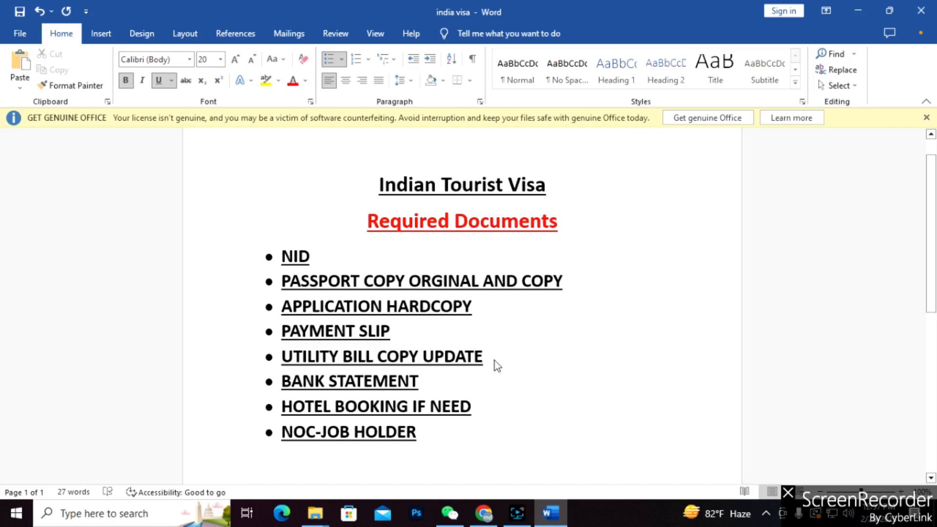
Append '-FOR 6 MONTHS' to BANK STATEMENT, correcting 'mONTHS' to 'MONTHS'.
{"action": "left_click_drag", "start_coordinate": [432, 381], "coordinate": [291, 390]}
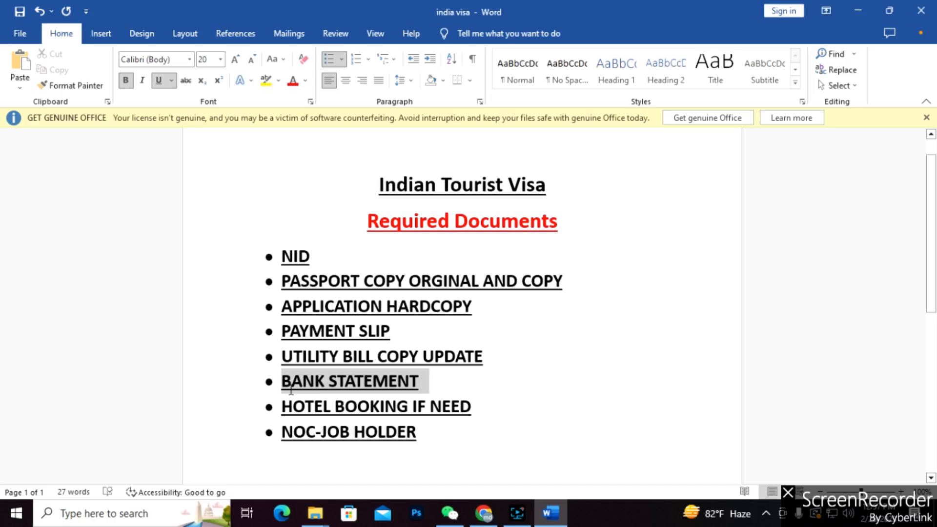
{"action": "left_click", "coordinate": [431, 390]}
{"action": "type", "text": "-"}
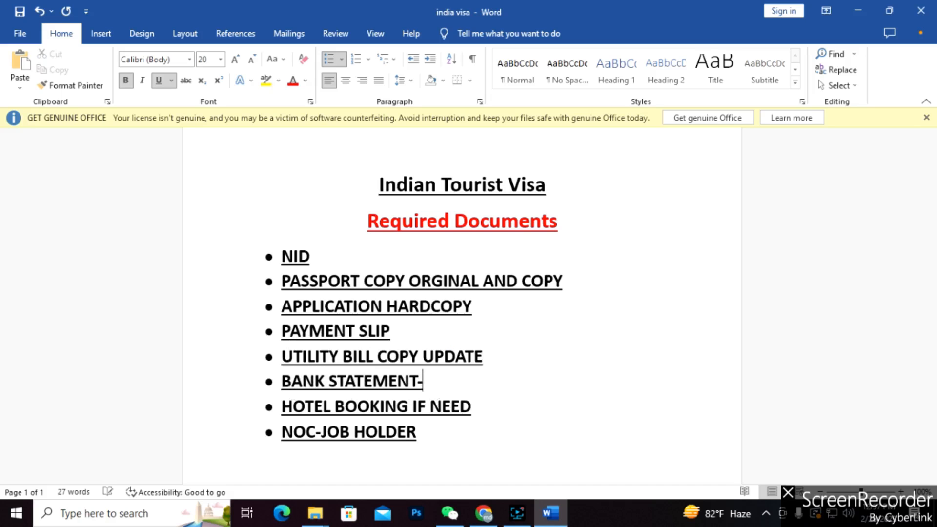
{"action": "type", "text": "FOR 6 mONTHS"}
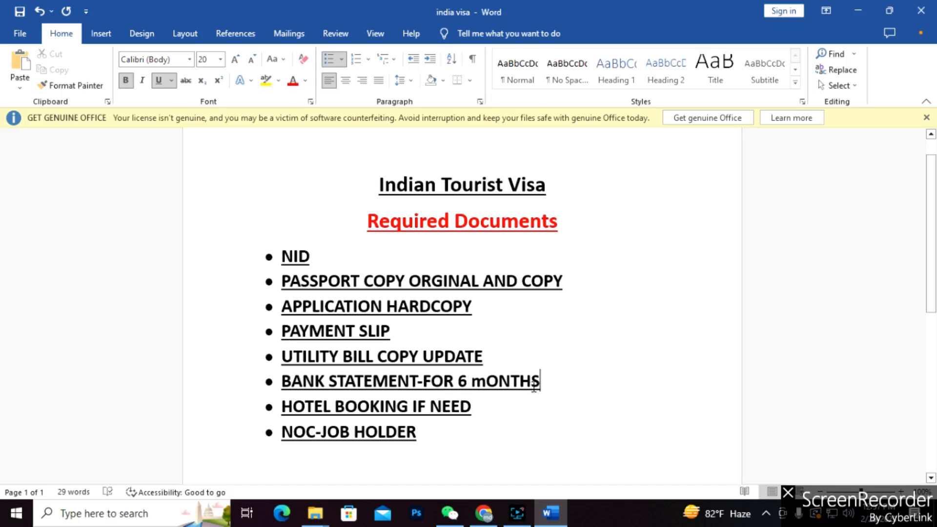
{"action": "left_click_drag", "start_coordinate": [541, 385], "coordinate": [478, 385]}
{"action": "type", "text": "MONTHS"}
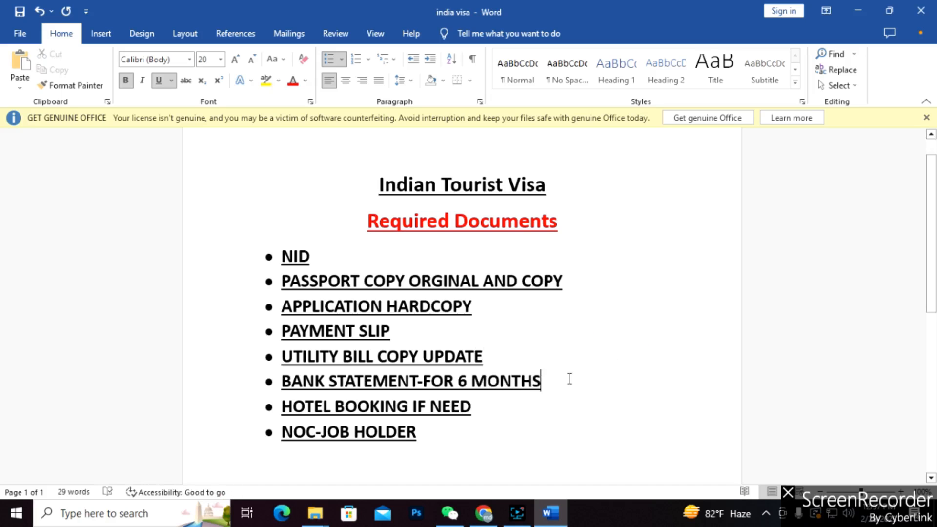
Make the whole 'BANK STATEMENT-FOR 6 MONTHS' line and its bullet red.
{"action": "left_click_drag", "start_coordinate": [569, 380], "coordinate": [282, 381]}
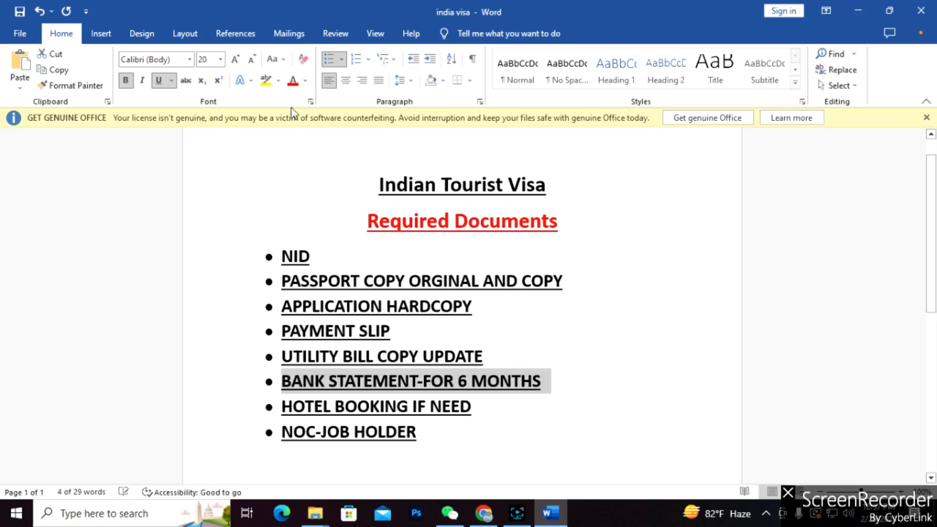
{"action": "left_click", "coordinate": [293, 80]}
{"action": "left_click", "coordinate": [568, 394]}
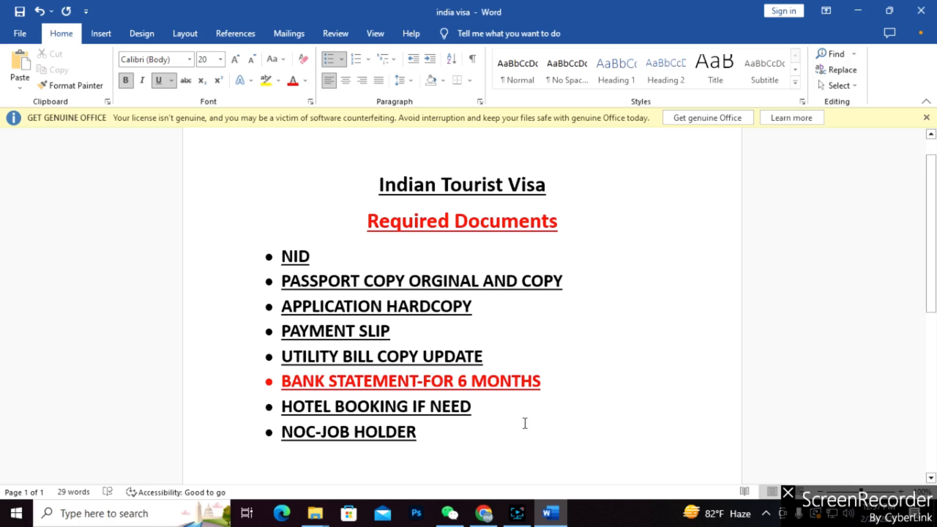
{"action": "scroll", "coordinate": [522, 423], "scroll_direction": "down", "scroll_amount": 2}
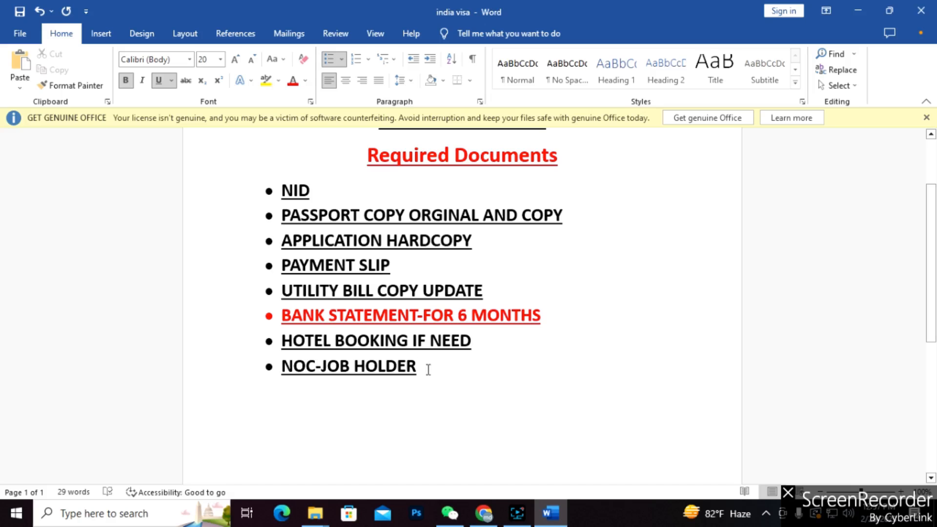
{"action": "left_click_drag", "start_coordinate": [421, 370], "coordinate": [282, 369]}
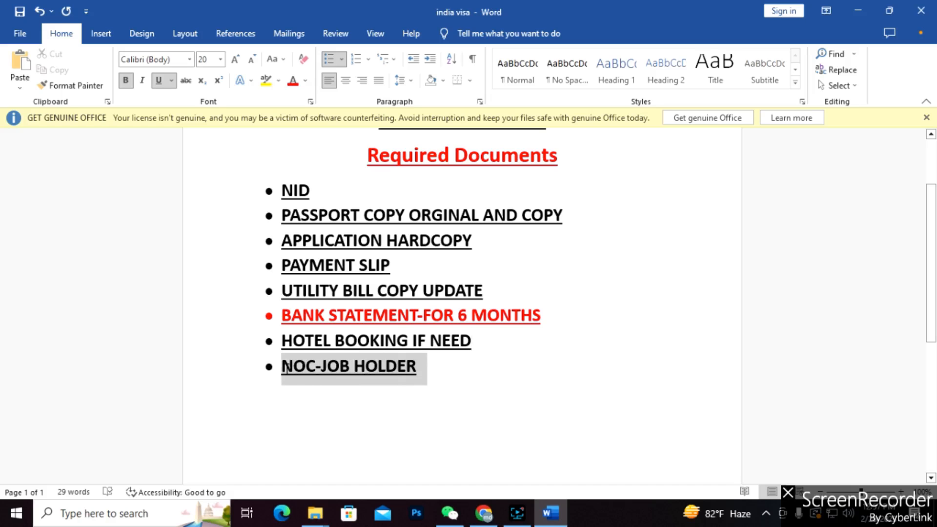
{"action": "left_click", "coordinate": [428, 374]}
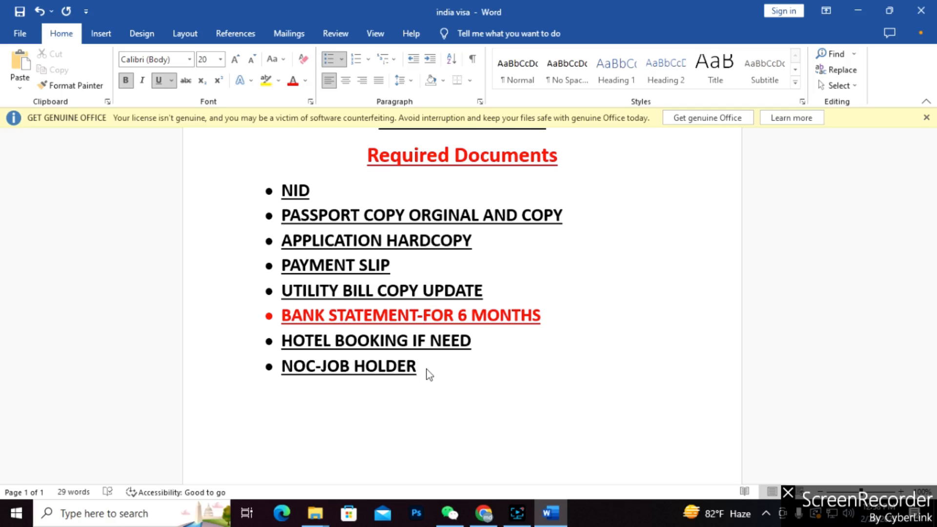
{"action": "scroll", "coordinate": [429, 375], "scroll_direction": "up", "scroll_amount": 1}
{"action": "scroll", "coordinate": [427, 370], "scroll_direction": "up", "scroll_amount": 1}
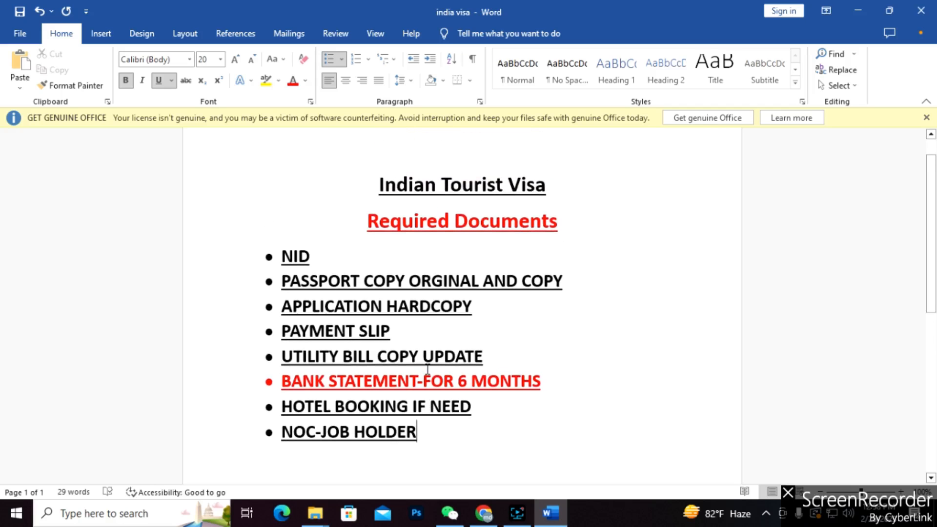